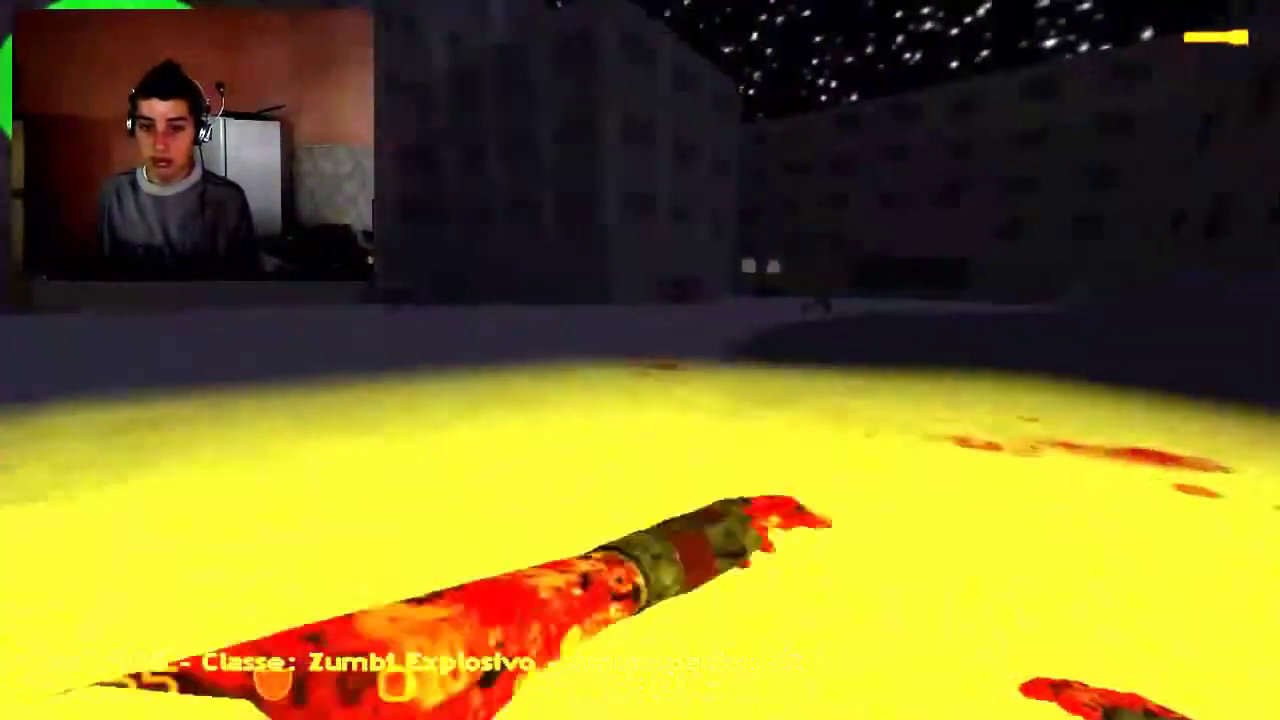
{"action": "key", "text": "Tab"}
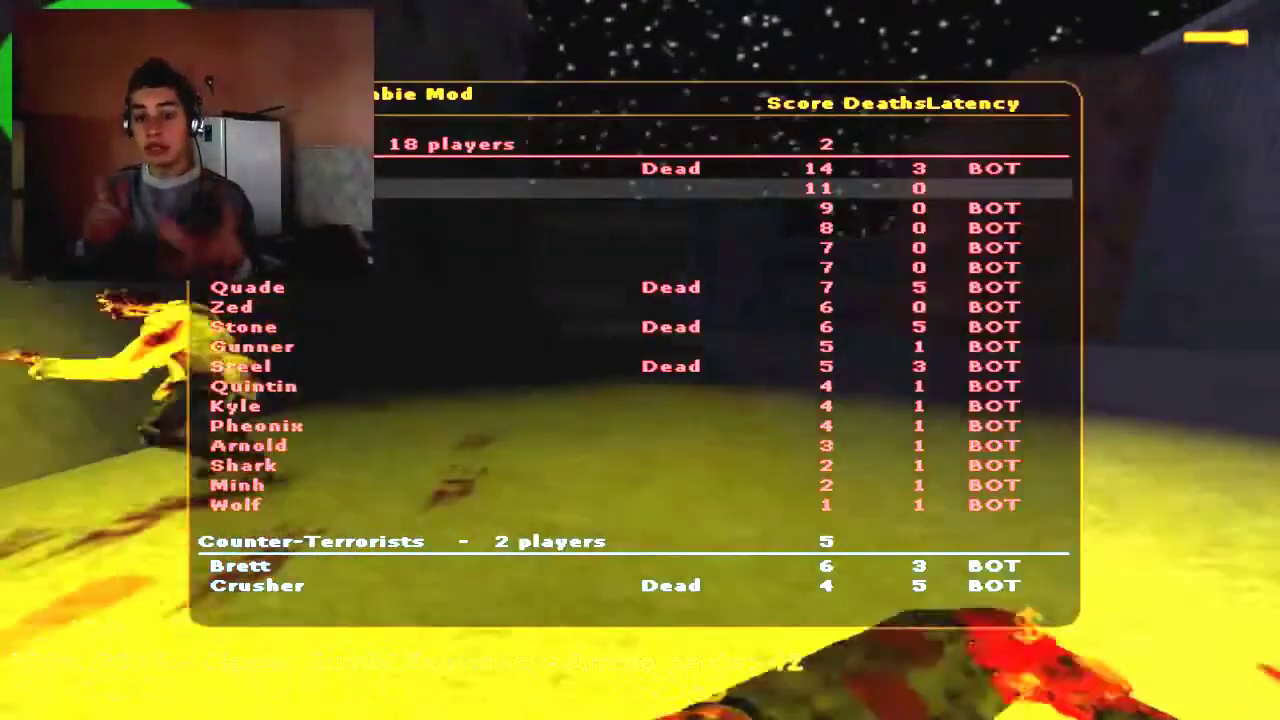
{"action": "key", "text": "Escape"}
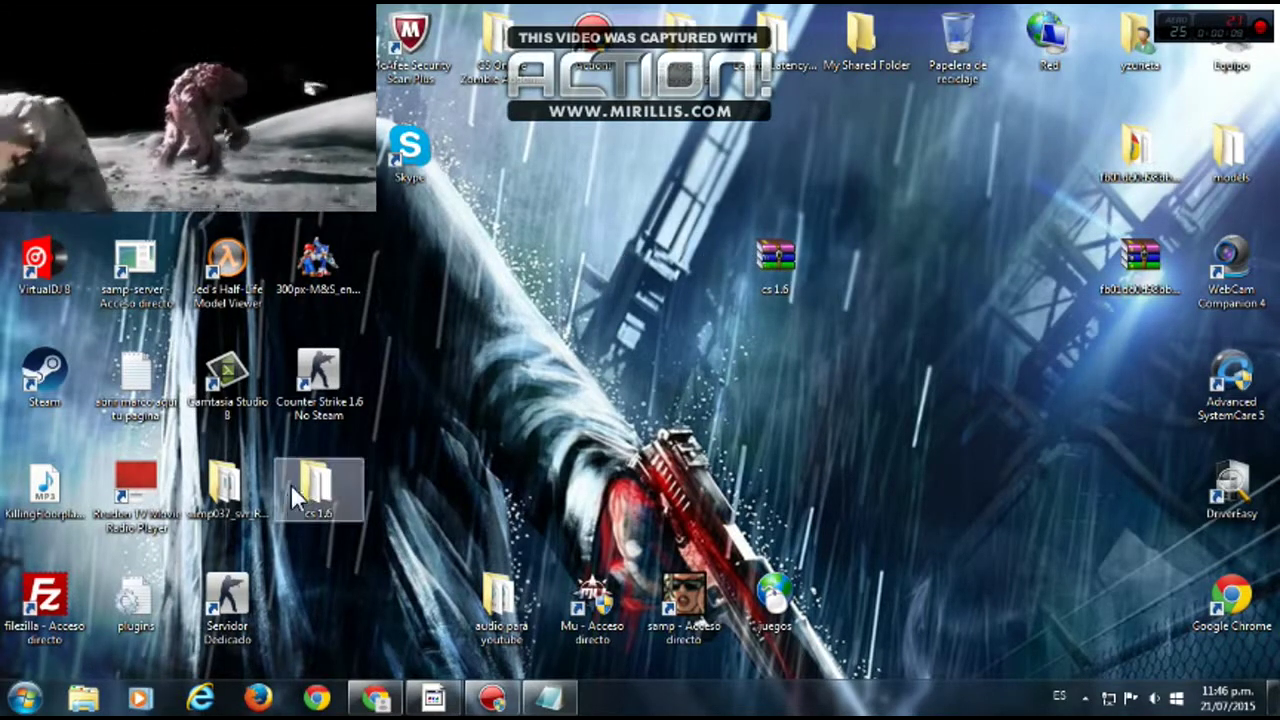
- Move the cs 1.6 folder nearer the cs 1.6 archive on the desktop, and open the folder
{"action": "left_click_drag", "start_coordinate": [300, 488], "coordinate": [603, 325]}
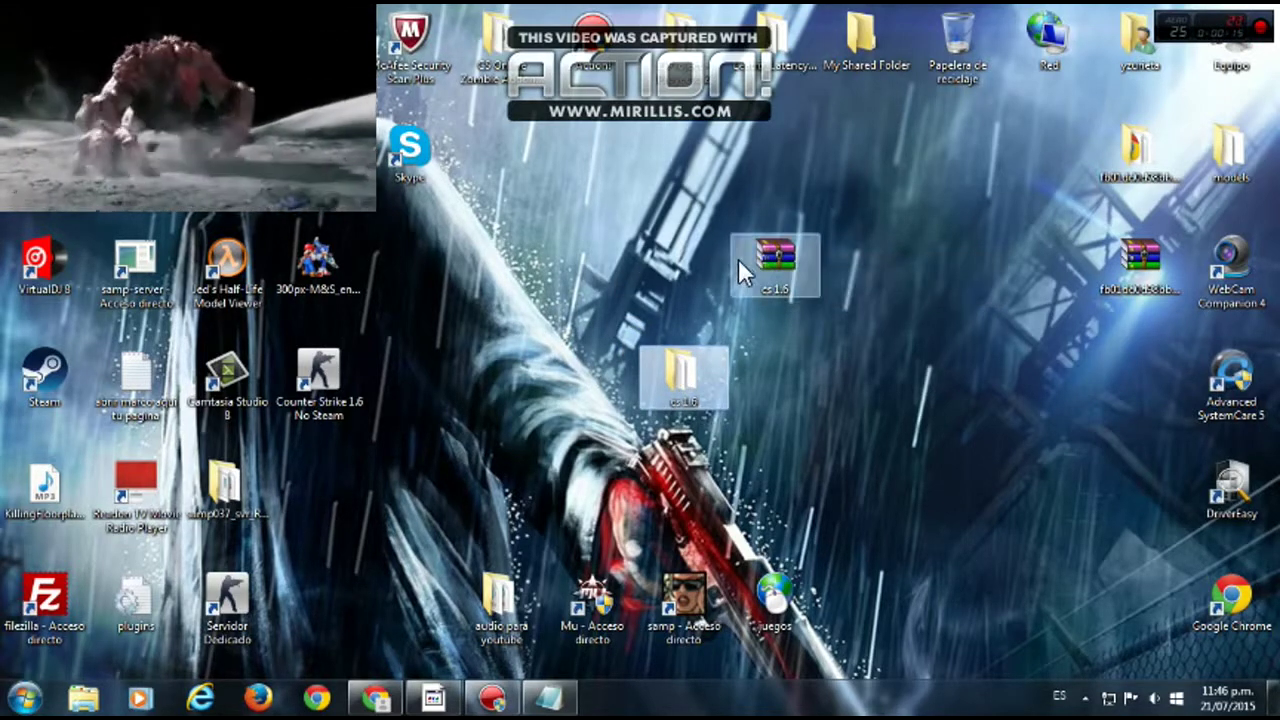
{"action": "right_click", "coordinate": [780, 258]}
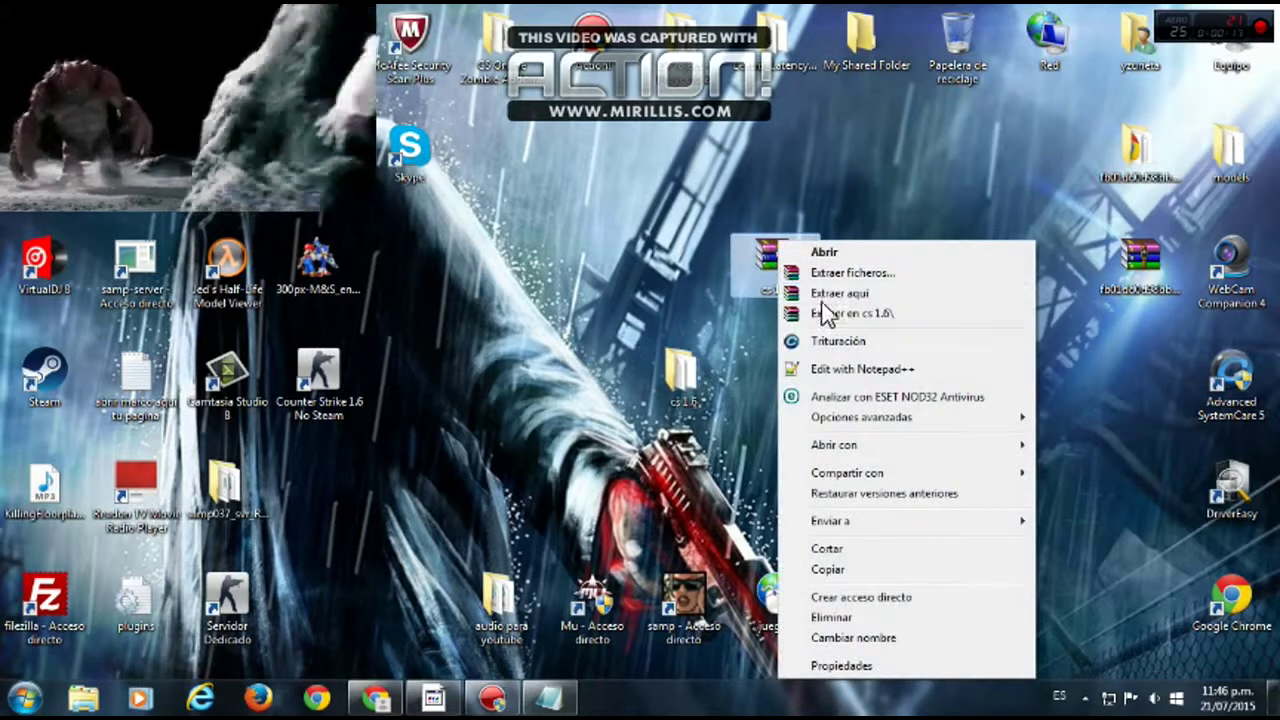
{"action": "left_click", "coordinate": [677, 377]}
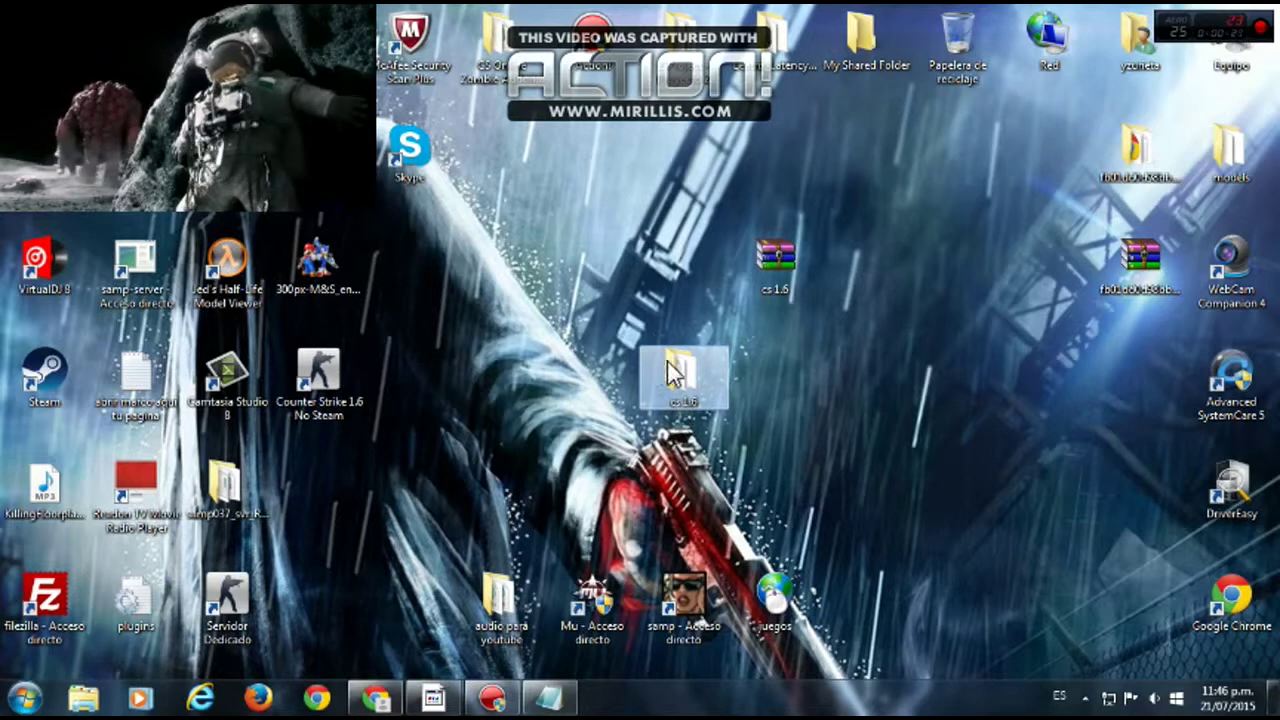
{"action": "double_click", "coordinate": [679, 370]}
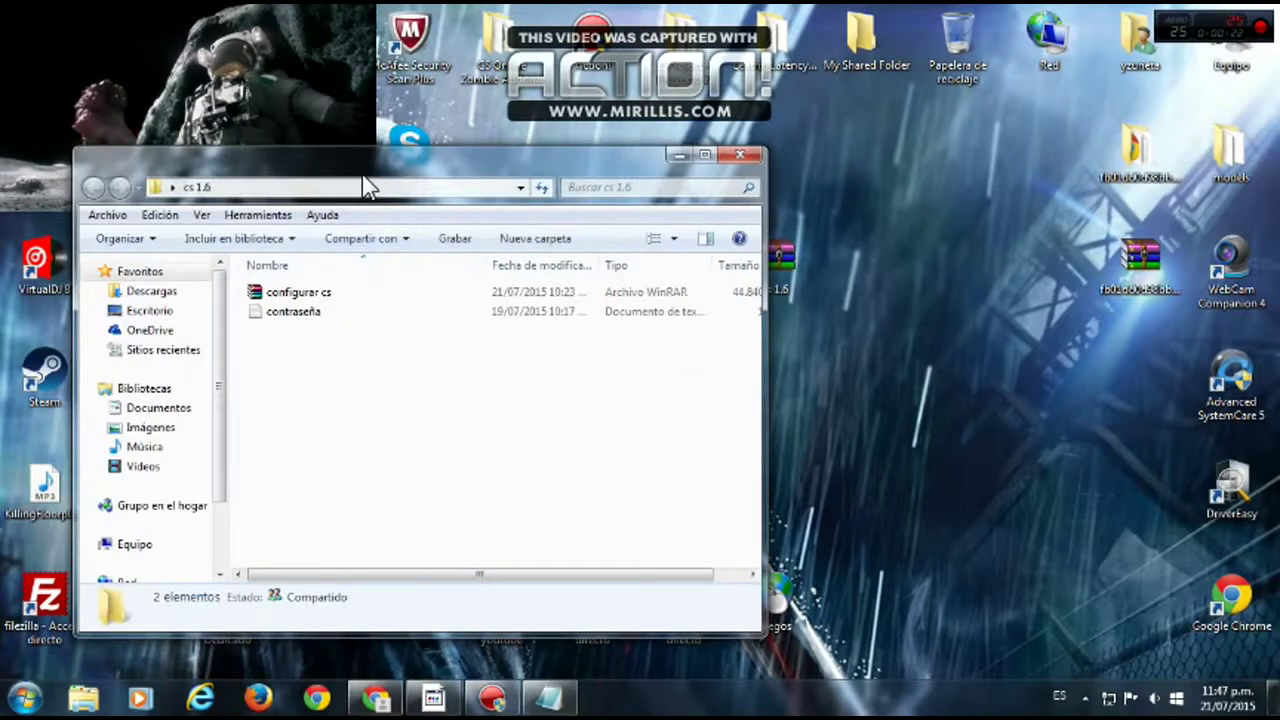
{"action": "left_click_drag", "start_coordinate": [382, 161], "coordinate": [593, 144]}
- Start extracting the configurar cs archive into the current folder, and copy its password from the contraseña text file
{"action": "right_click", "coordinate": [491, 285]}
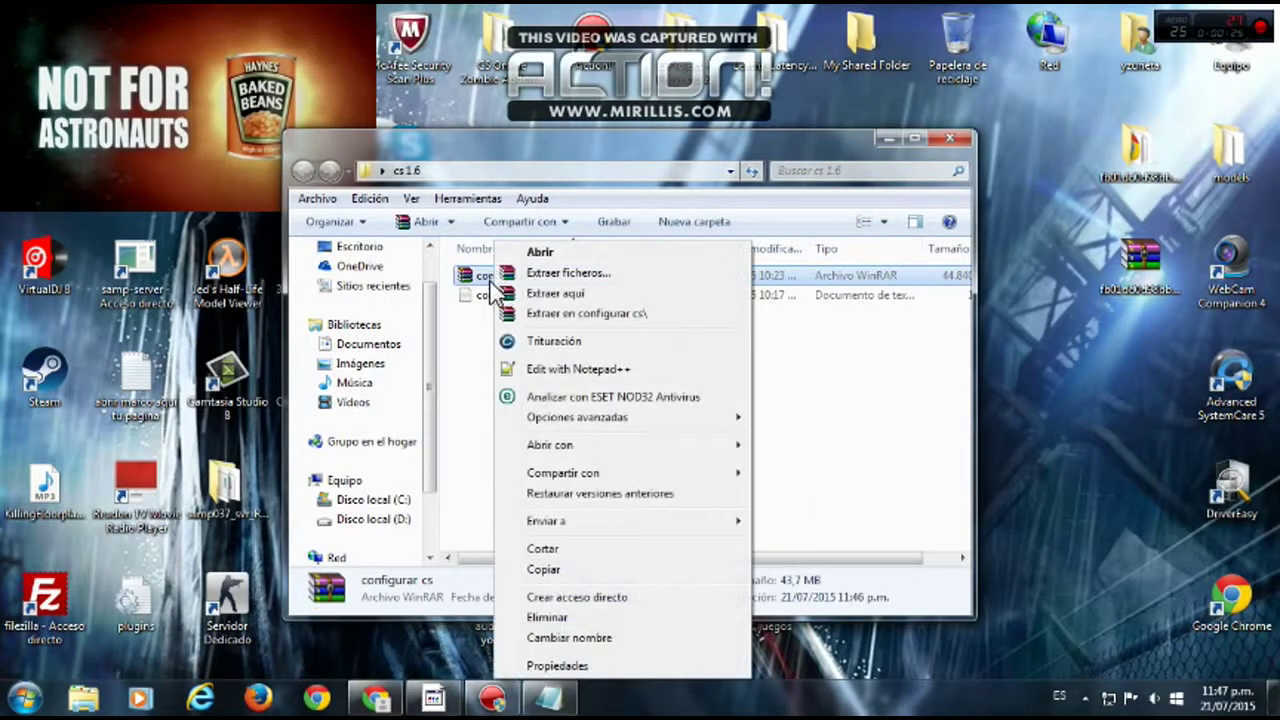
{"action": "left_click", "coordinate": [535, 293]}
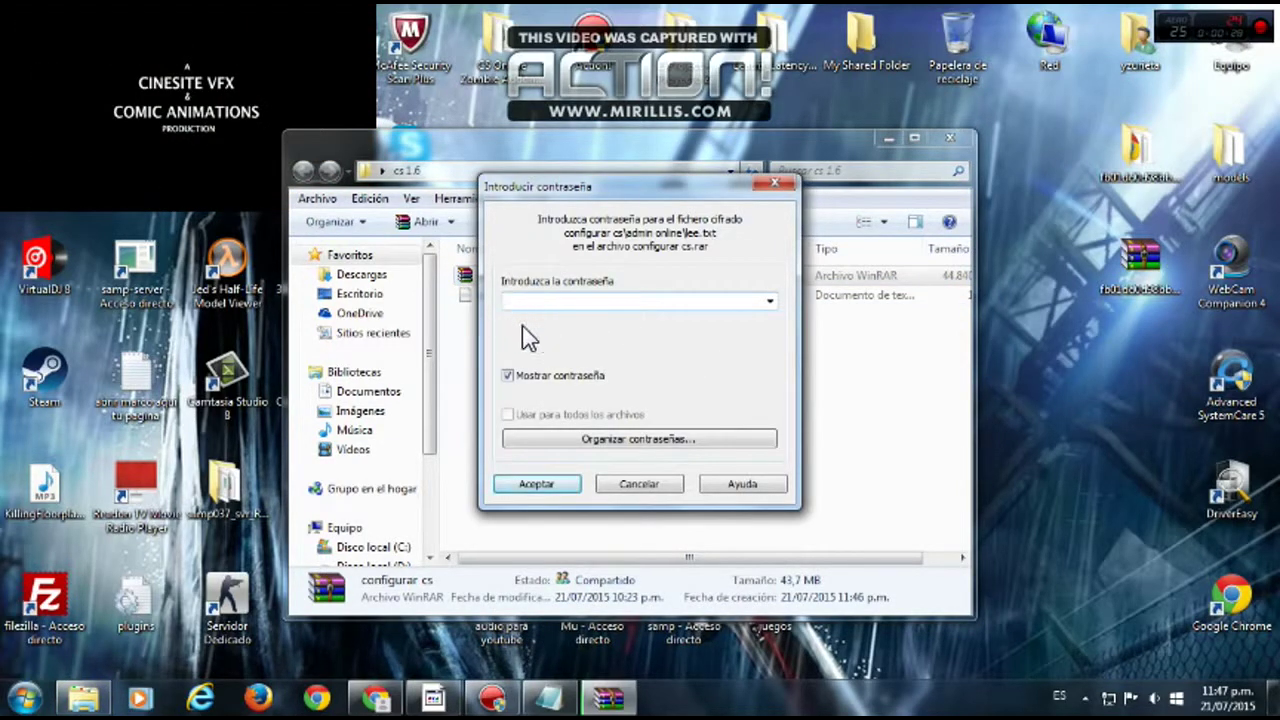
{"action": "left_click", "coordinate": [463, 297]}
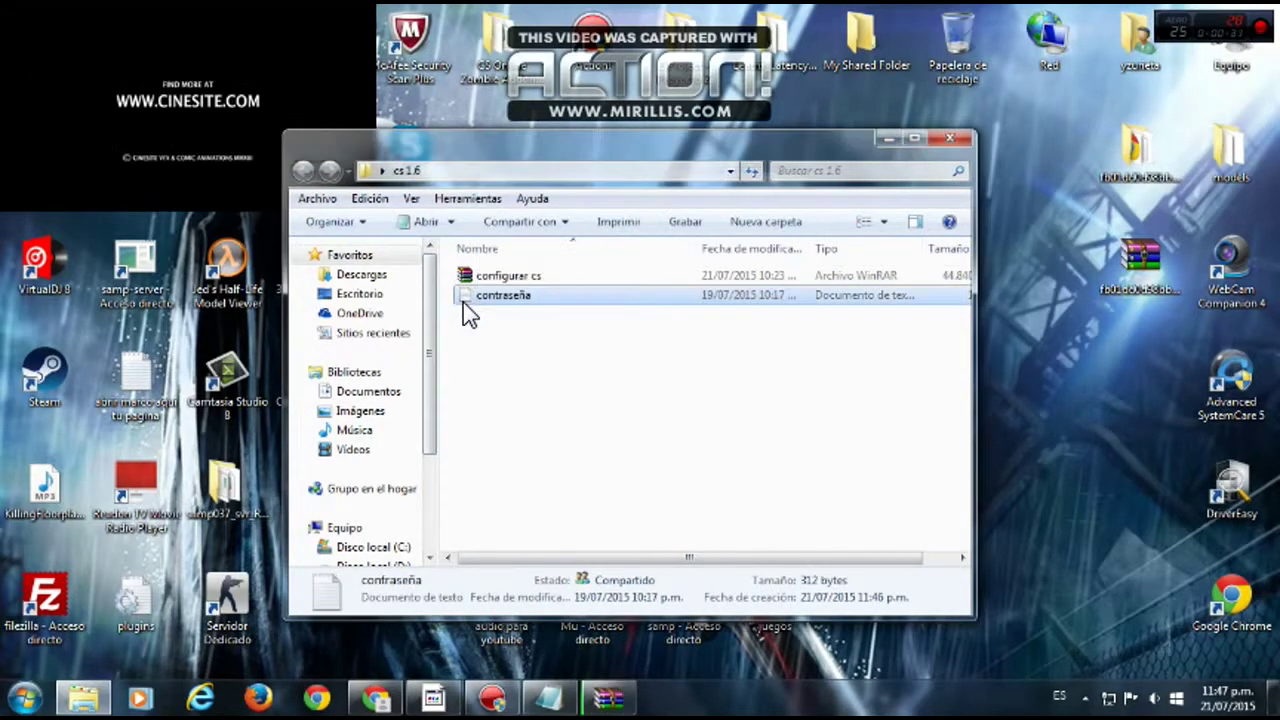
{"action": "double_click", "coordinate": [470, 300]}
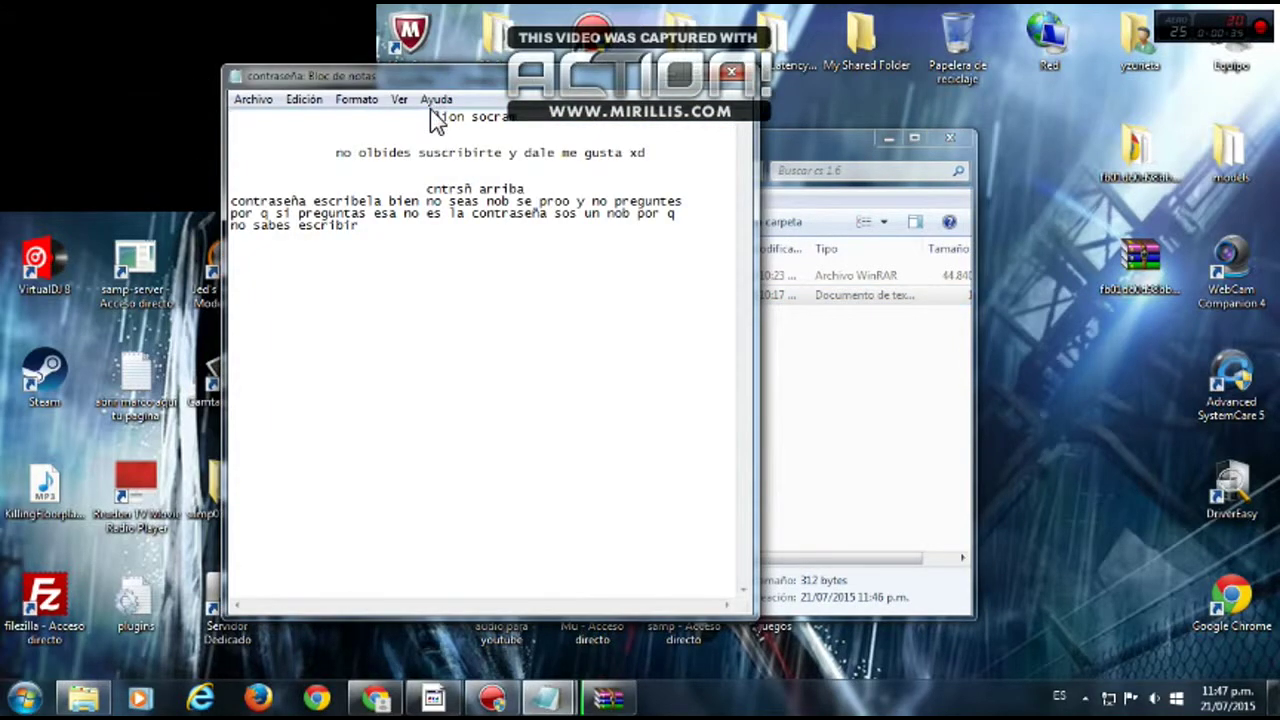
{"action": "right_click", "coordinate": [521, 131]}
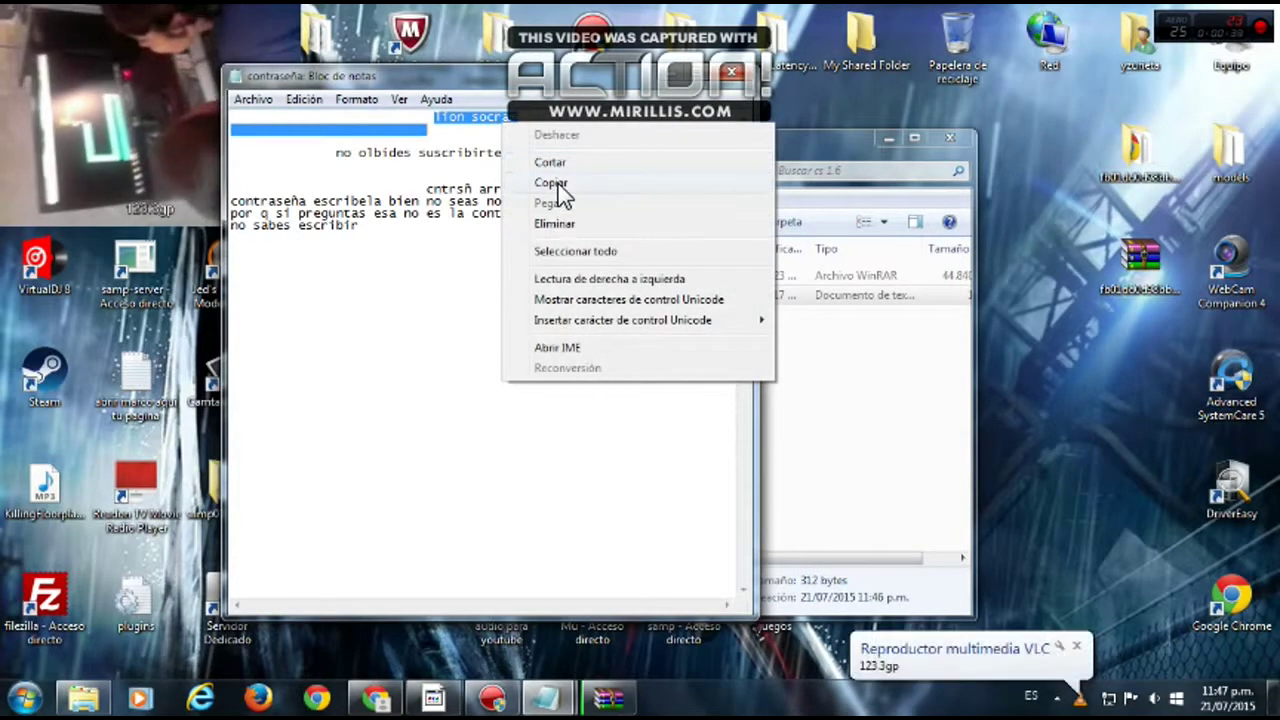
{"action": "left_click", "coordinate": [563, 184]}
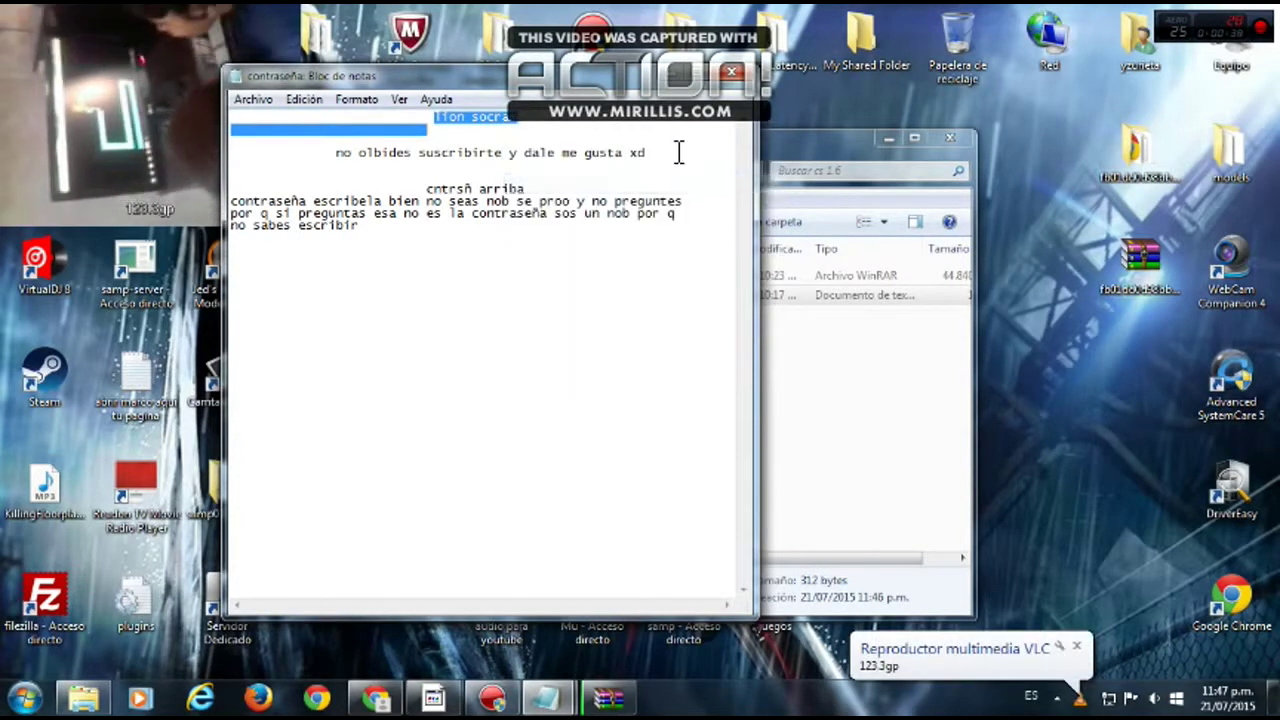
{"action": "left_click", "coordinate": [732, 76]}
- Paste the archive password to complete the extraction, and open the extracted configurar cs folder
{"action": "left_click", "coordinate": [575, 700]}
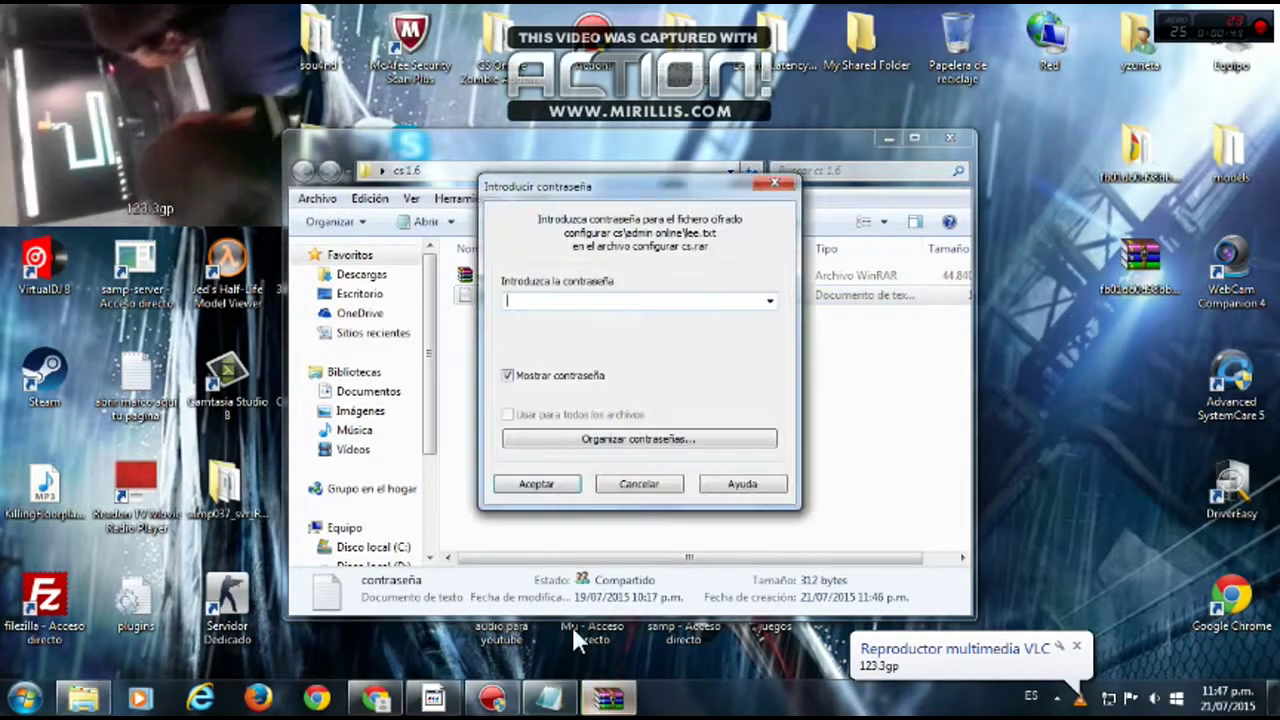
{"action": "right_click", "coordinate": [571, 304]}
{"action": "left_click", "coordinate": [612, 386]}
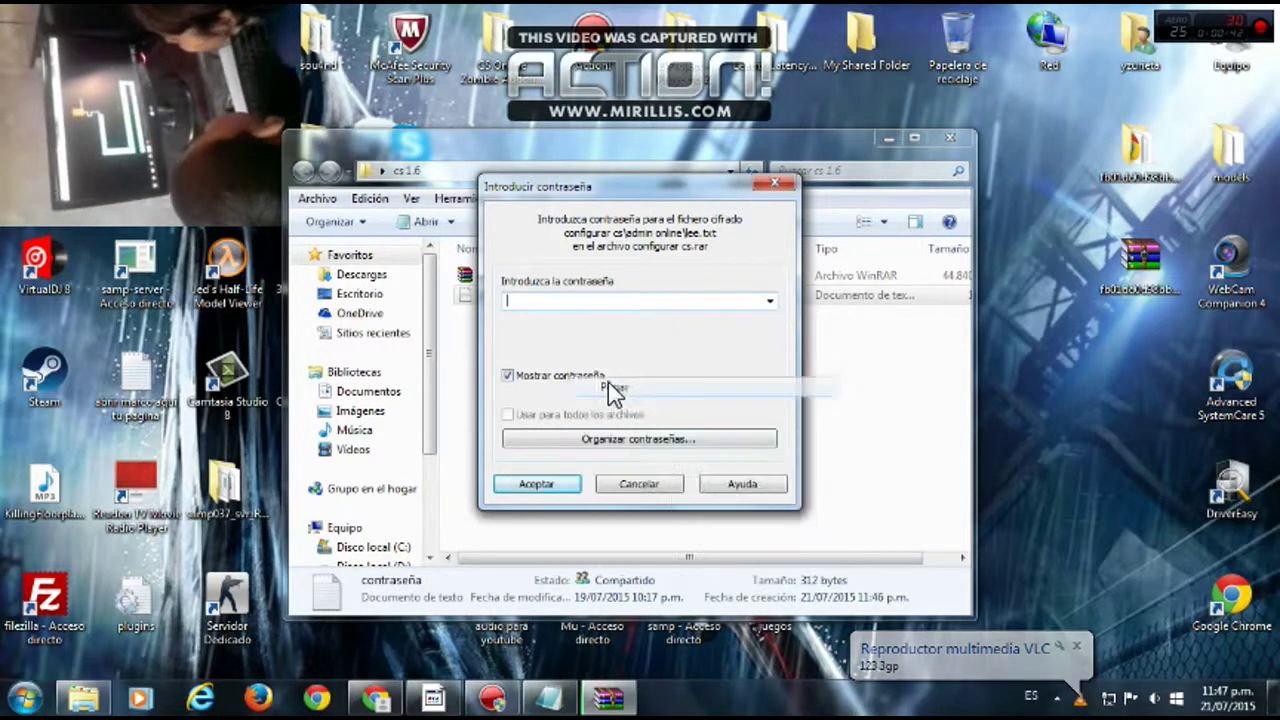
{"action": "left_click", "coordinate": [532, 485]}
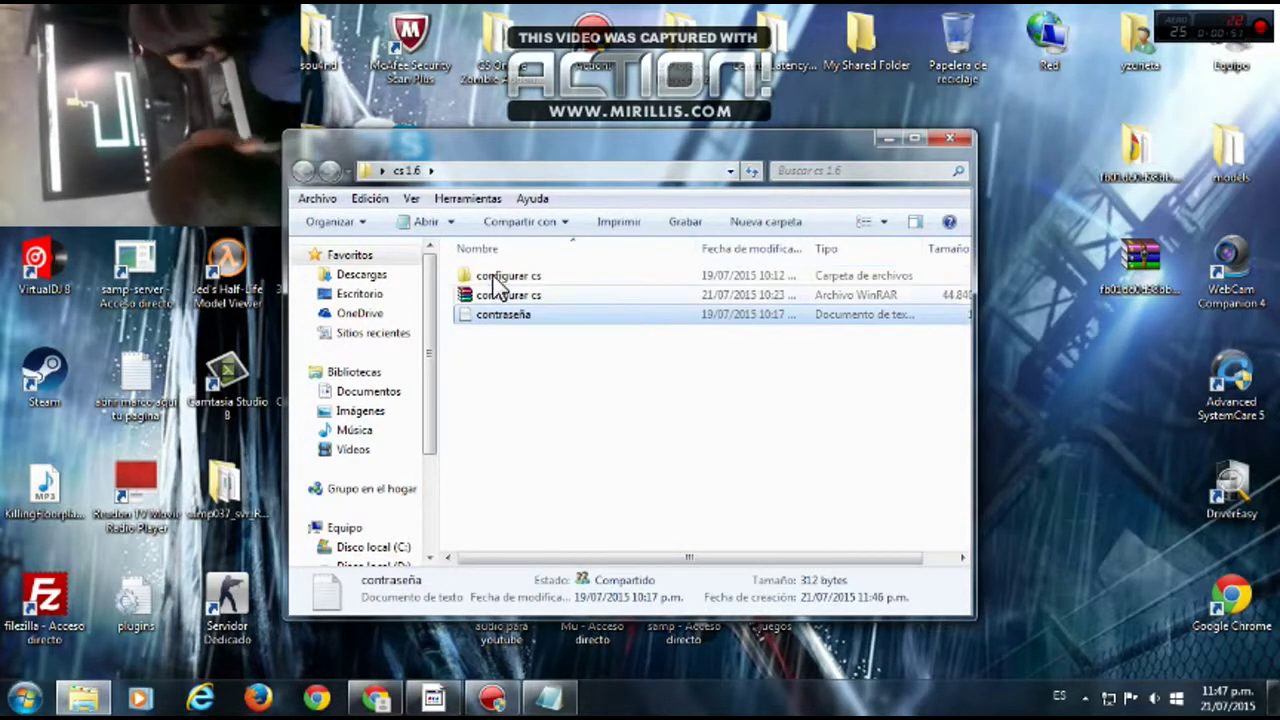
{"action": "double_click", "coordinate": [495, 280]}
{"action": "left_click_drag", "start_coordinate": [527, 143], "coordinate": [771, 103]}
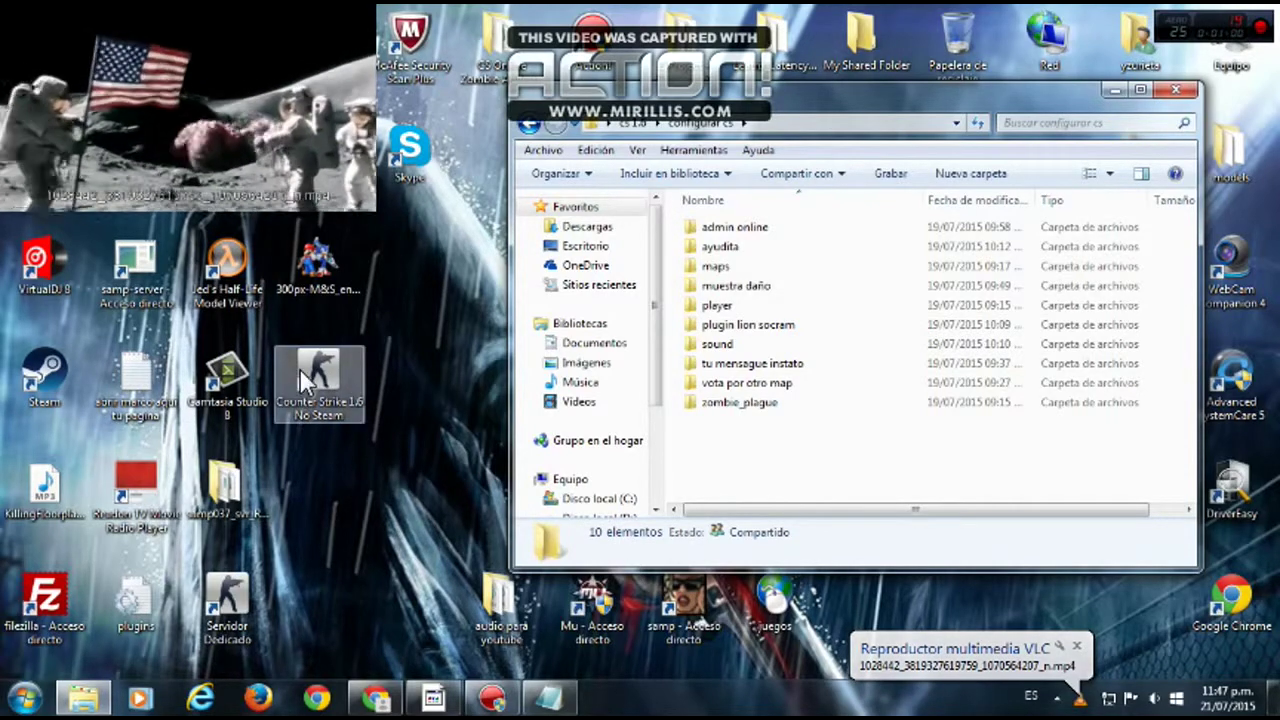
- Open the install location of the Counter Strike 1.6 No Steam shortcut from its properties, and close the properties
{"action": "right_click", "coordinate": [320, 388]}
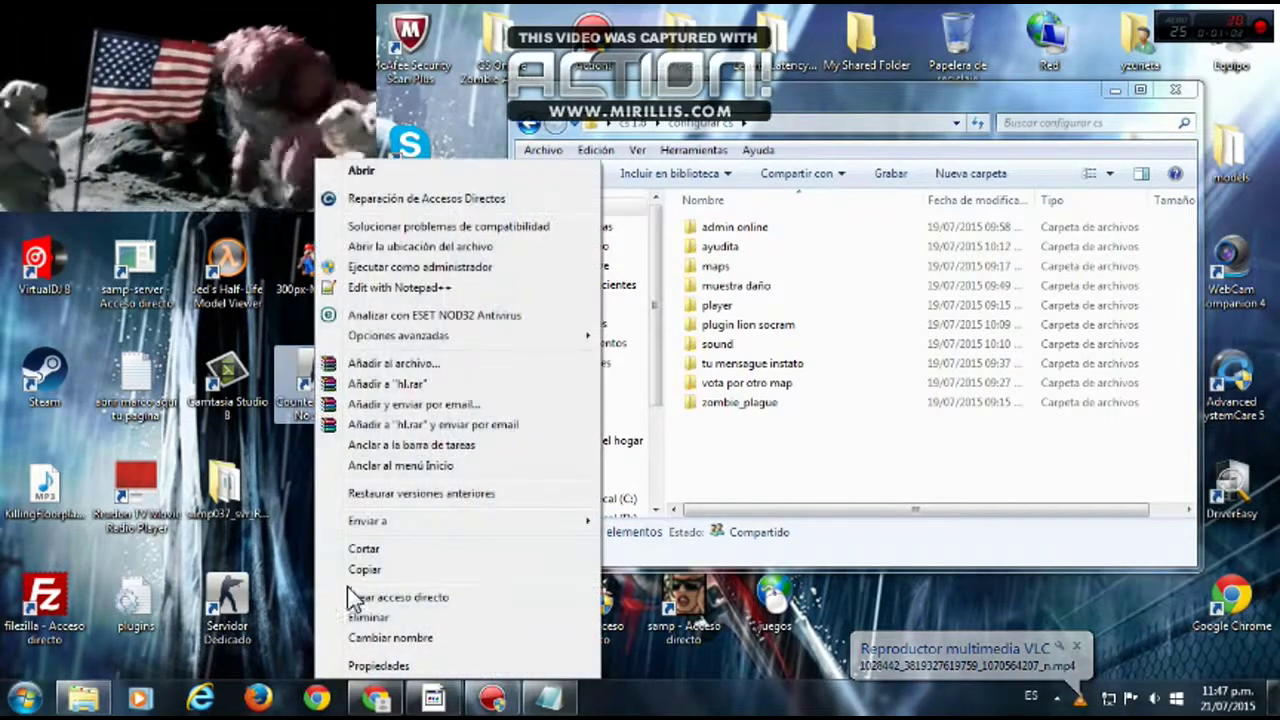
{"action": "left_click", "coordinate": [368, 665]}
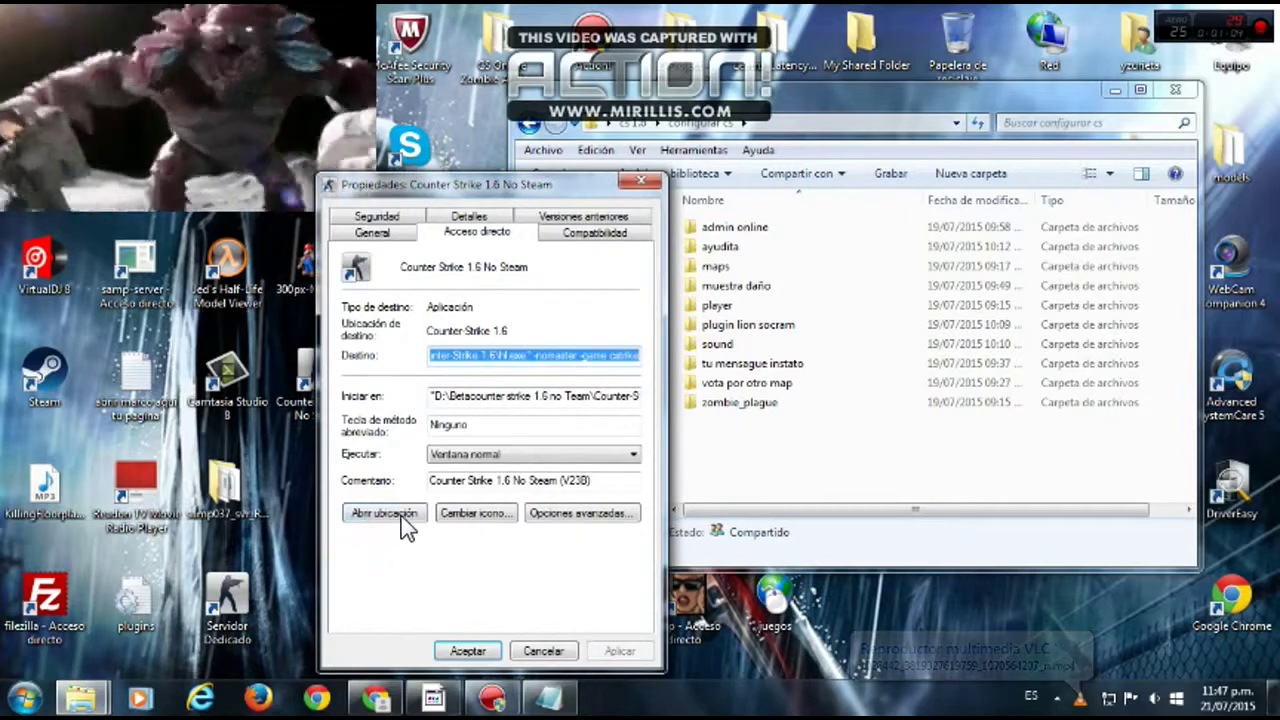
{"action": "left_click", "coordinate": [386, 515]}
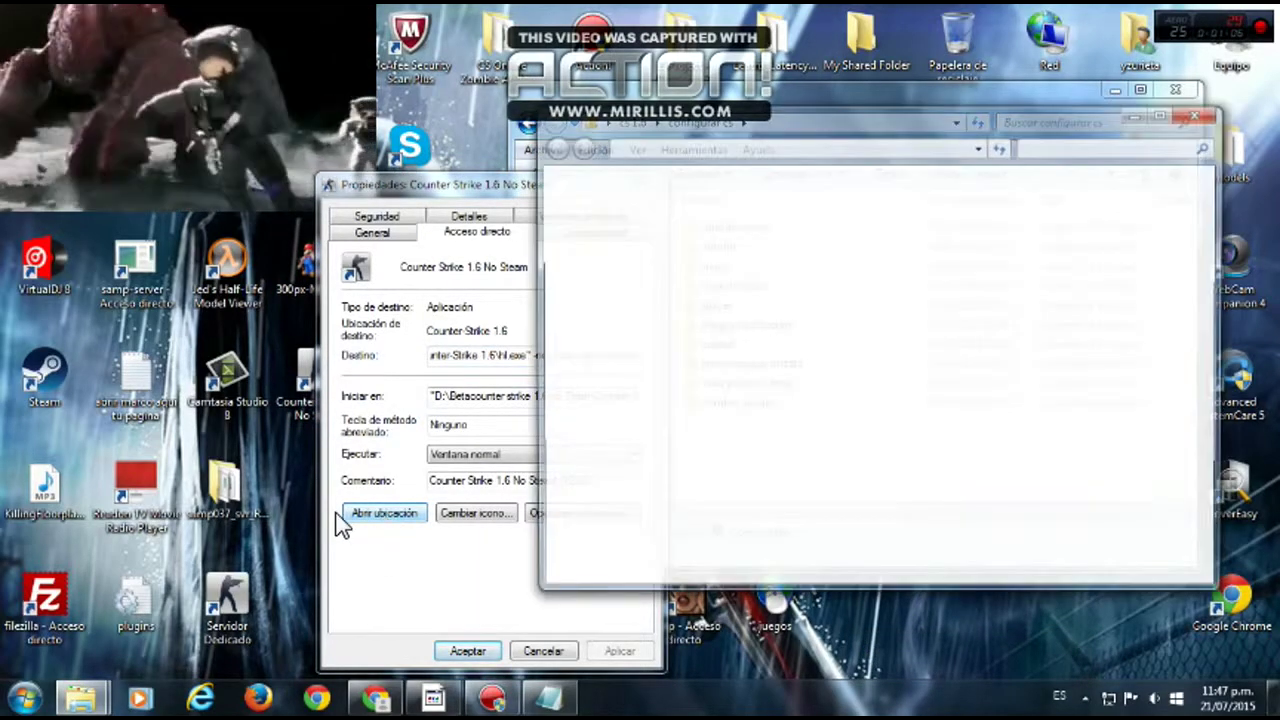
{"action": "left_click", "coordinate": [428, 190]}
{"action": "left_click", "coordinate": [645, 186]}
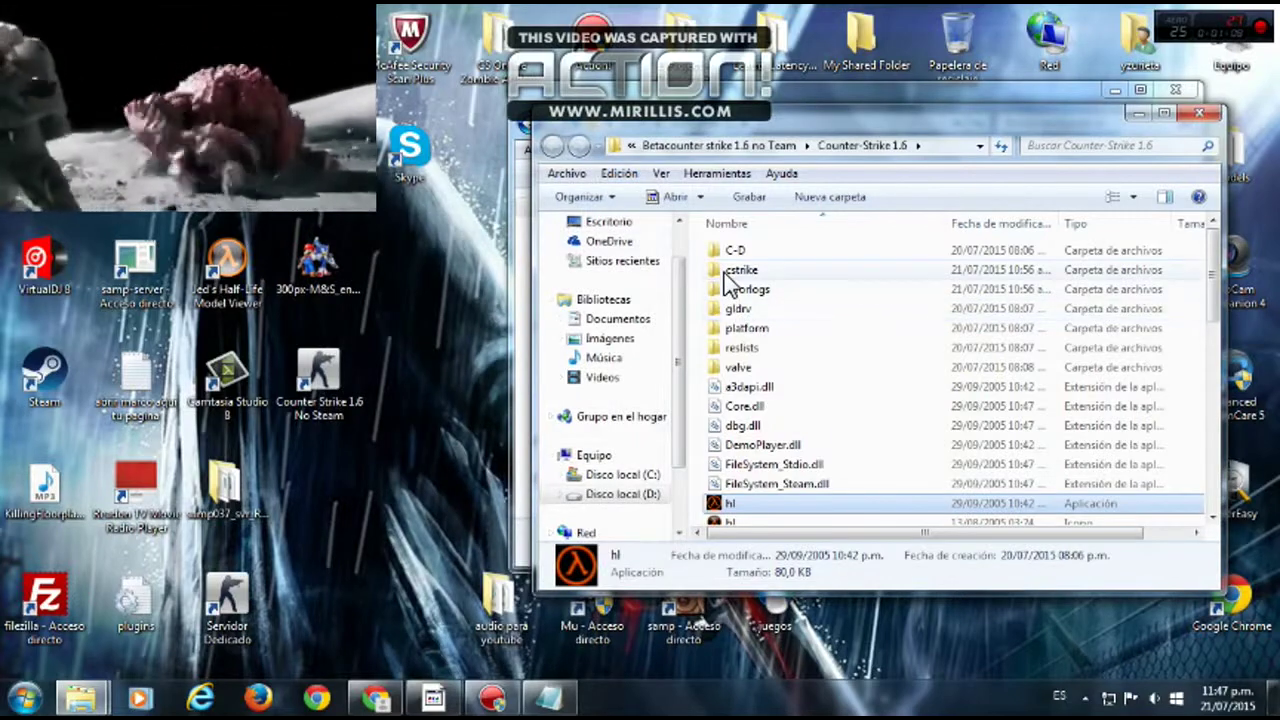
- Go to the cstrike\addons\amxmodx folder of the game, with its window placed beside the configurar cs window
{"action": "double_click", "coordinate": [735, 272]}
{"action": "left_click", "coordinate": [738, 256]}
{"action": "left_click_drag", "start_coordinate": [810, 127], "coordinate": [387, 116]}
{"action": "double_click", "coordinate": [279, 227]}
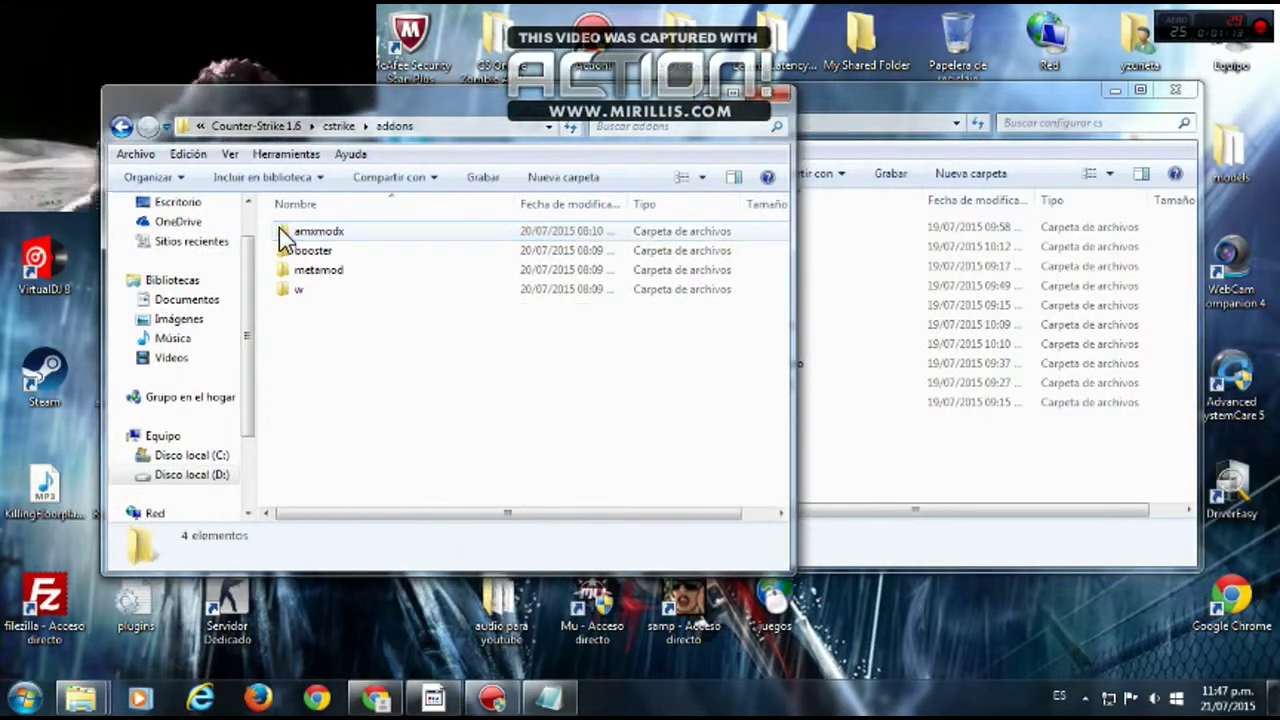
{"action": "double_click", "coordinate": [279, 227]}
- Open the admin online folder in configurar cs and extract the show_admins_vl archive there
{"action": "left_click", "coordinate": [916, 456]}
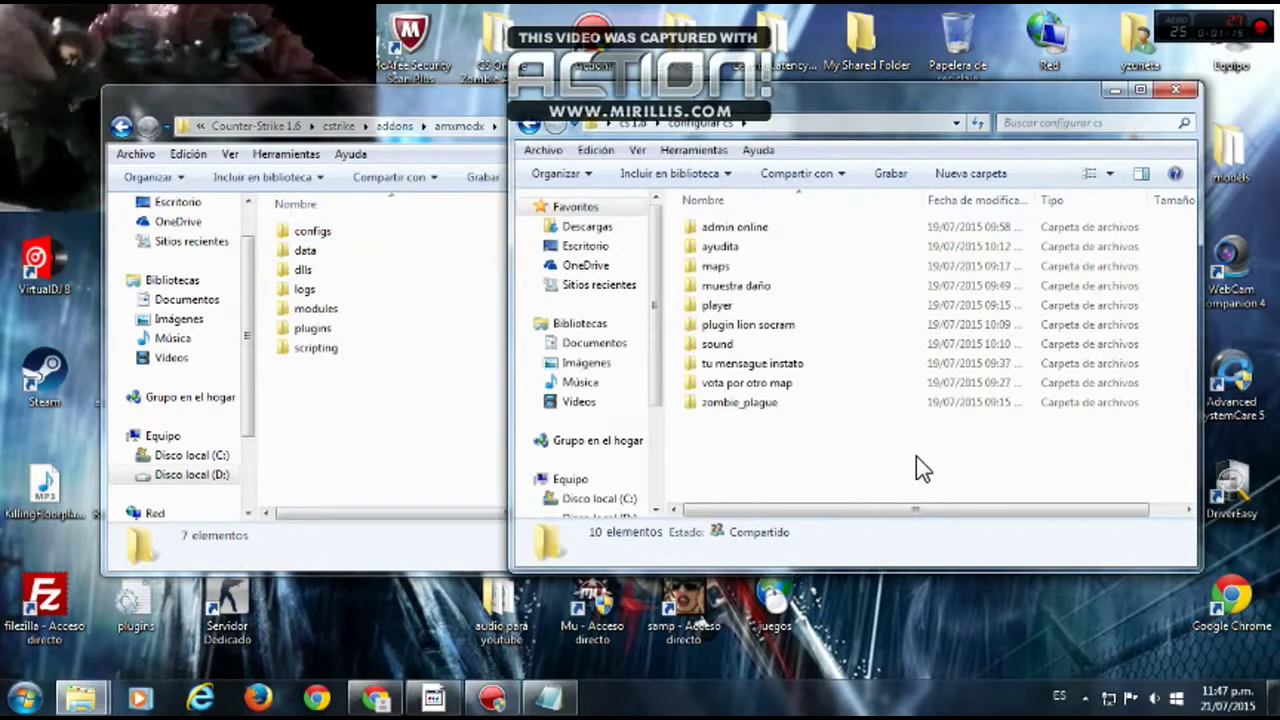
{"action": "double_click", "coordinate": [706, 229]}
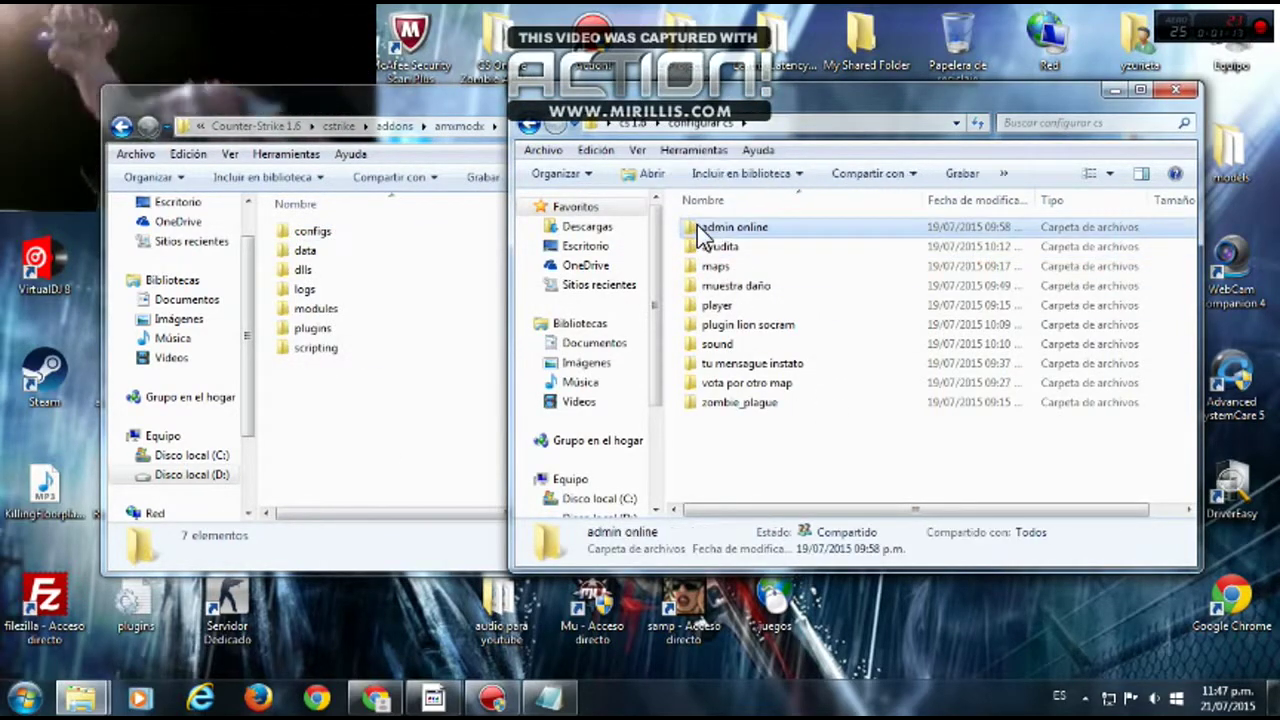
{"action": "right_click", "coordinate": [724, 246]}
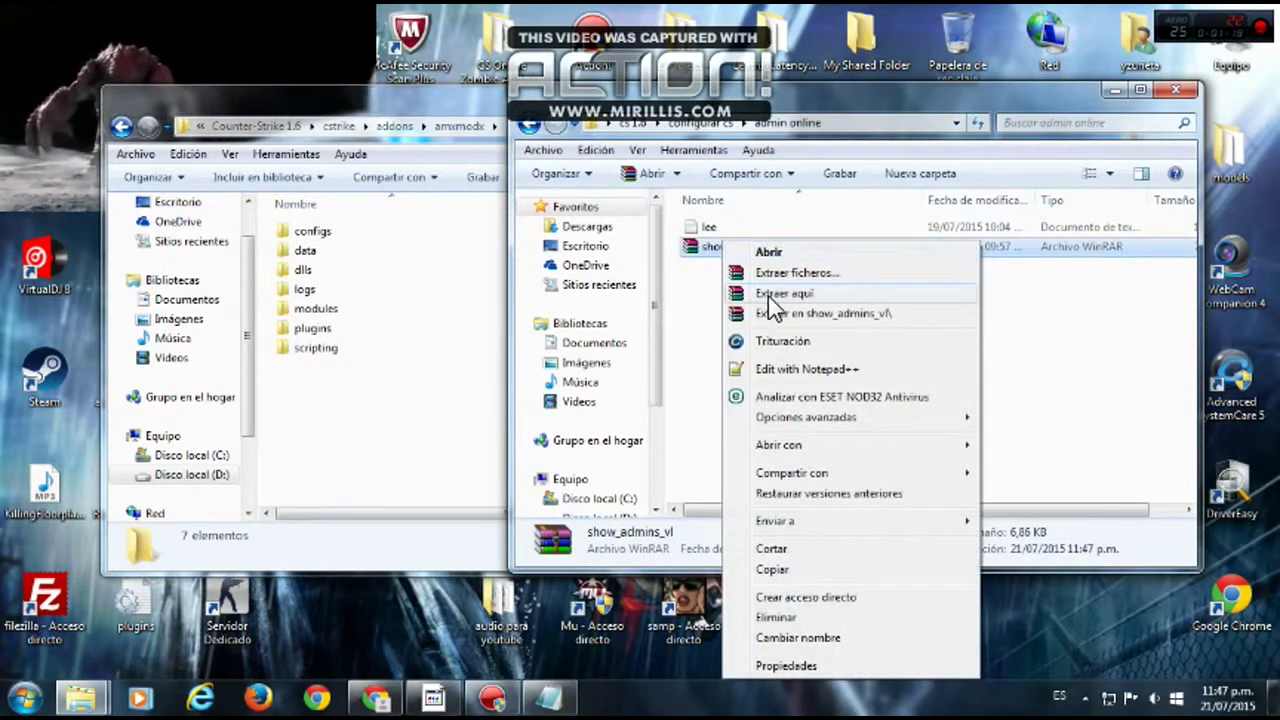
{"action": "left_click", "coordinate": [768, 296]}
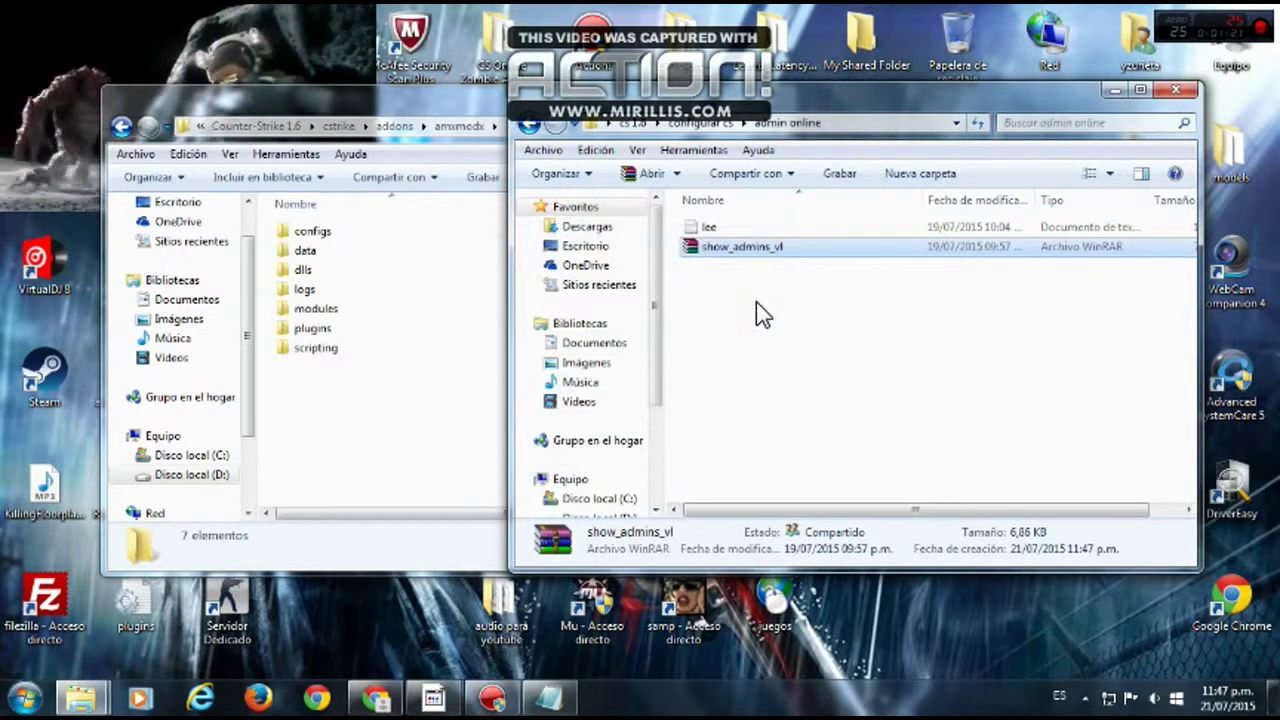
{"action": "left_click", "coordinate": [737, 248]}
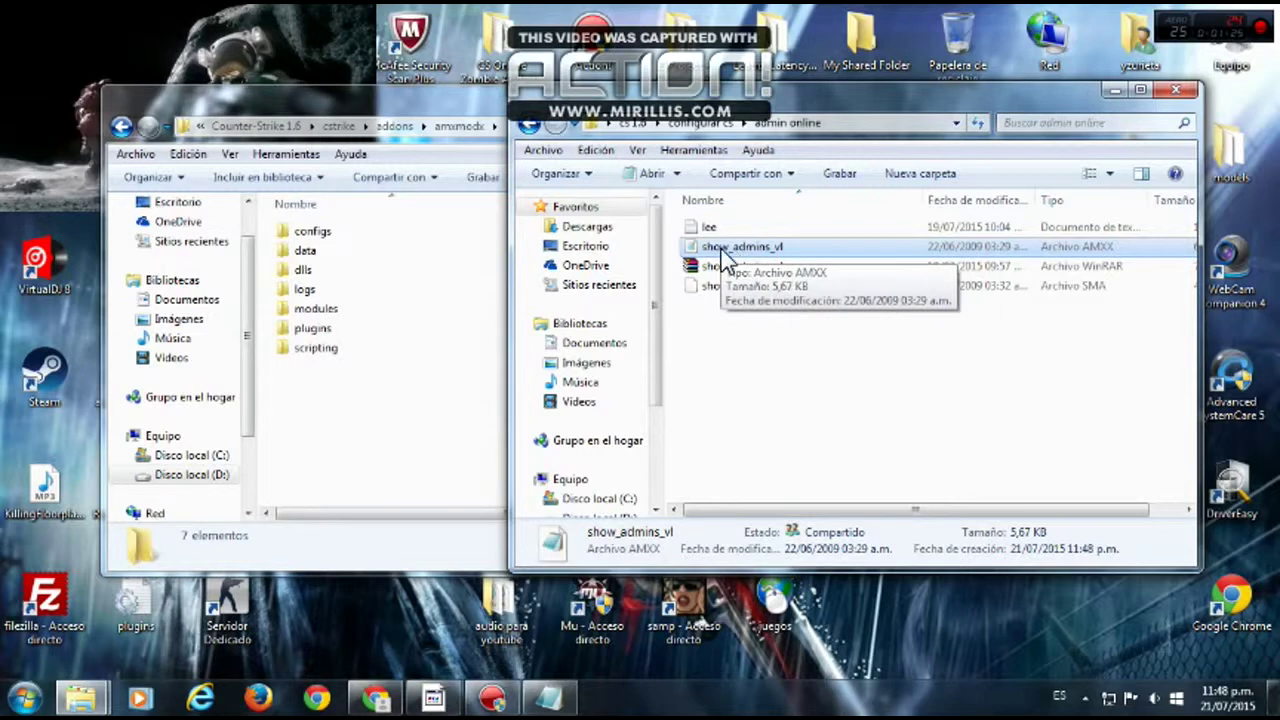
{"action": "left_click", "coordinate": [306, 330]}
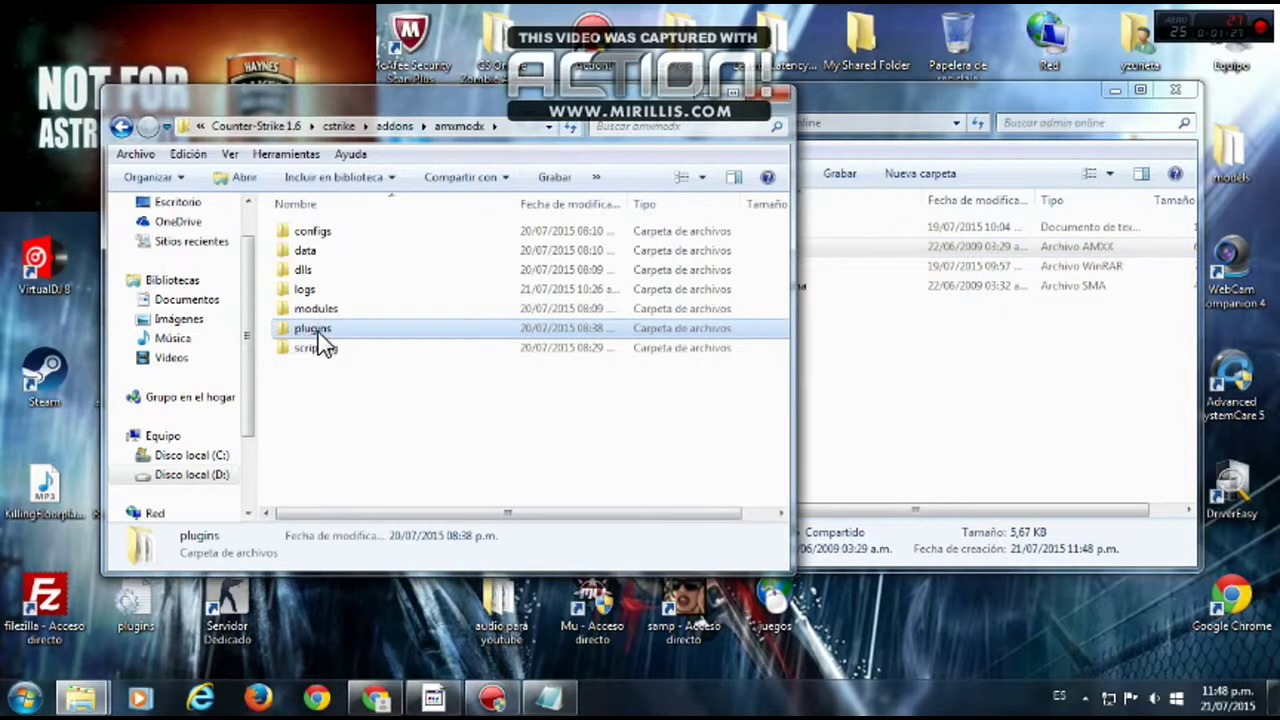
{"action": "left_click", "coordinate": [857, 302]}
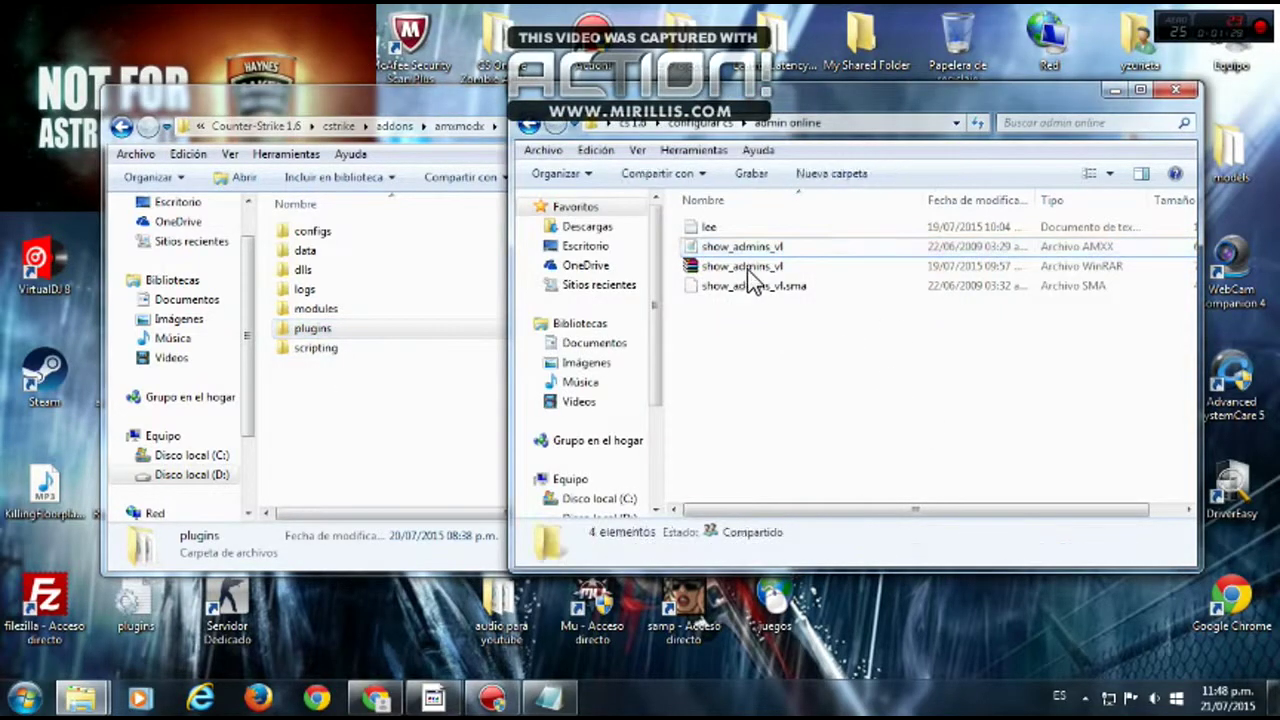
{"action": "right_click", "coordinate": [728, 250]}
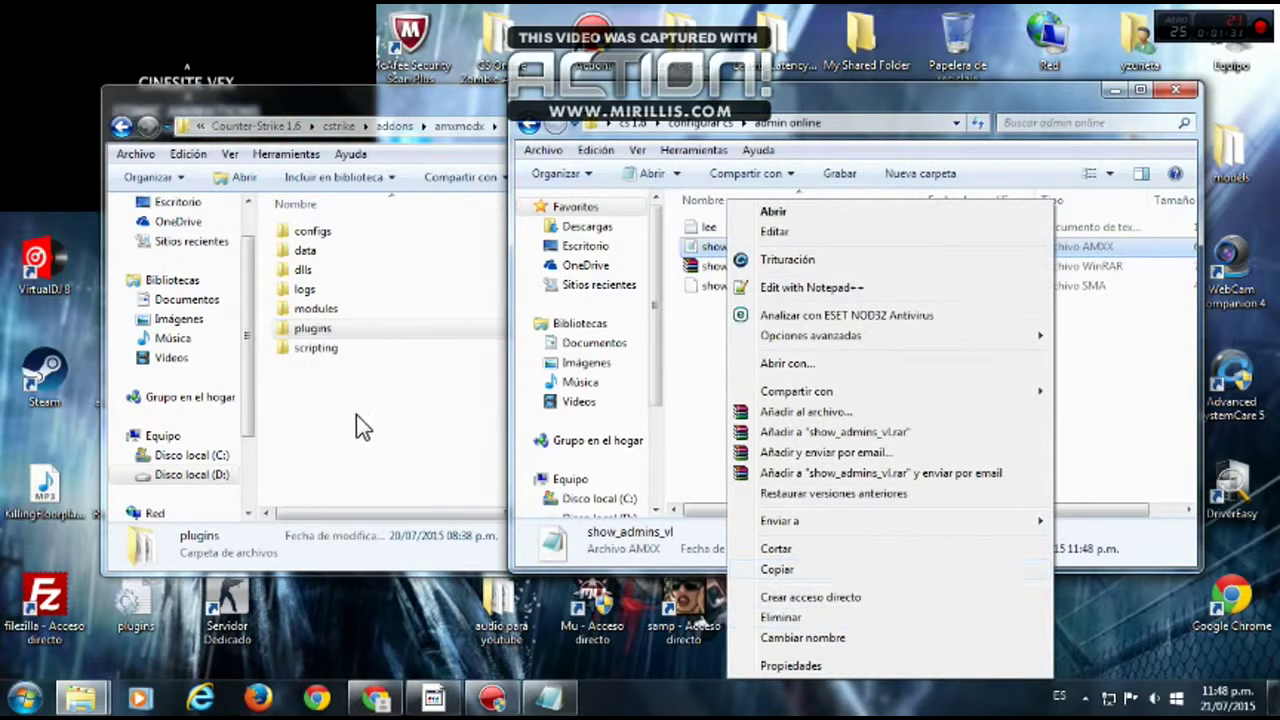
{"action": "left_click", "coordinate": [320, 343]}
{"action": "right_click", "coordinate": [320, 343]}
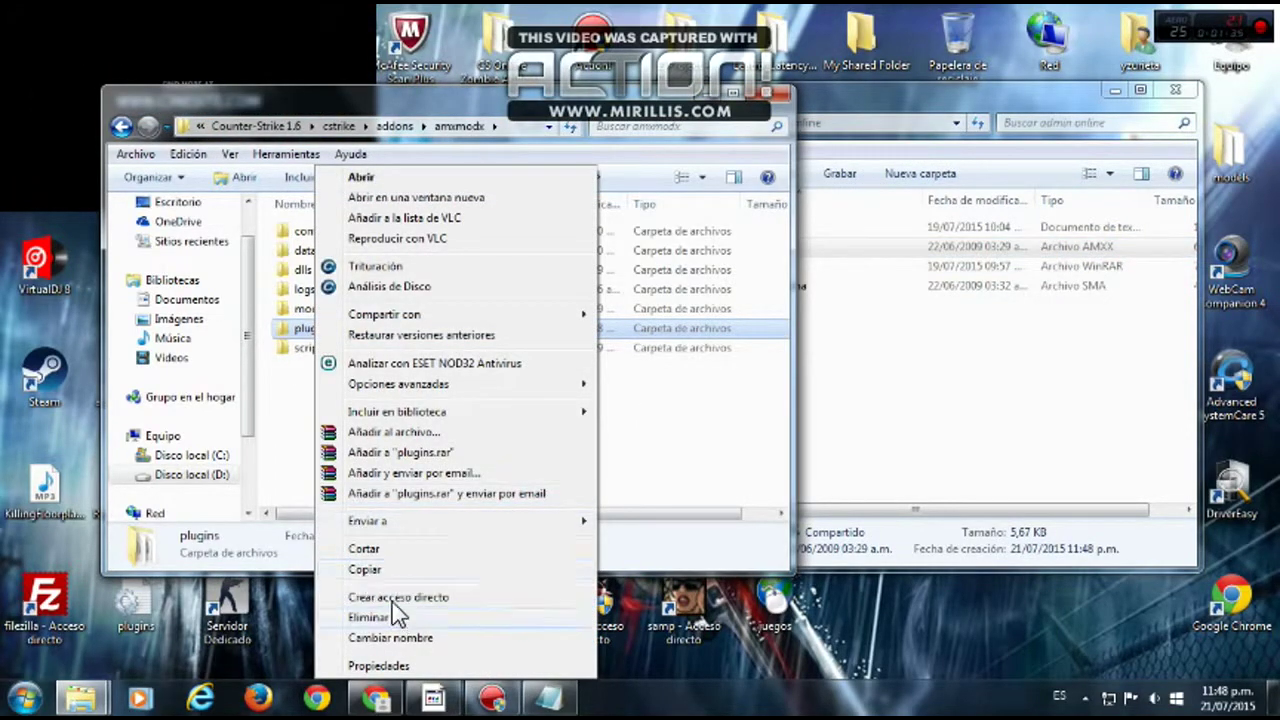
{"action": "left_click", "coordinate": [723, 449]}
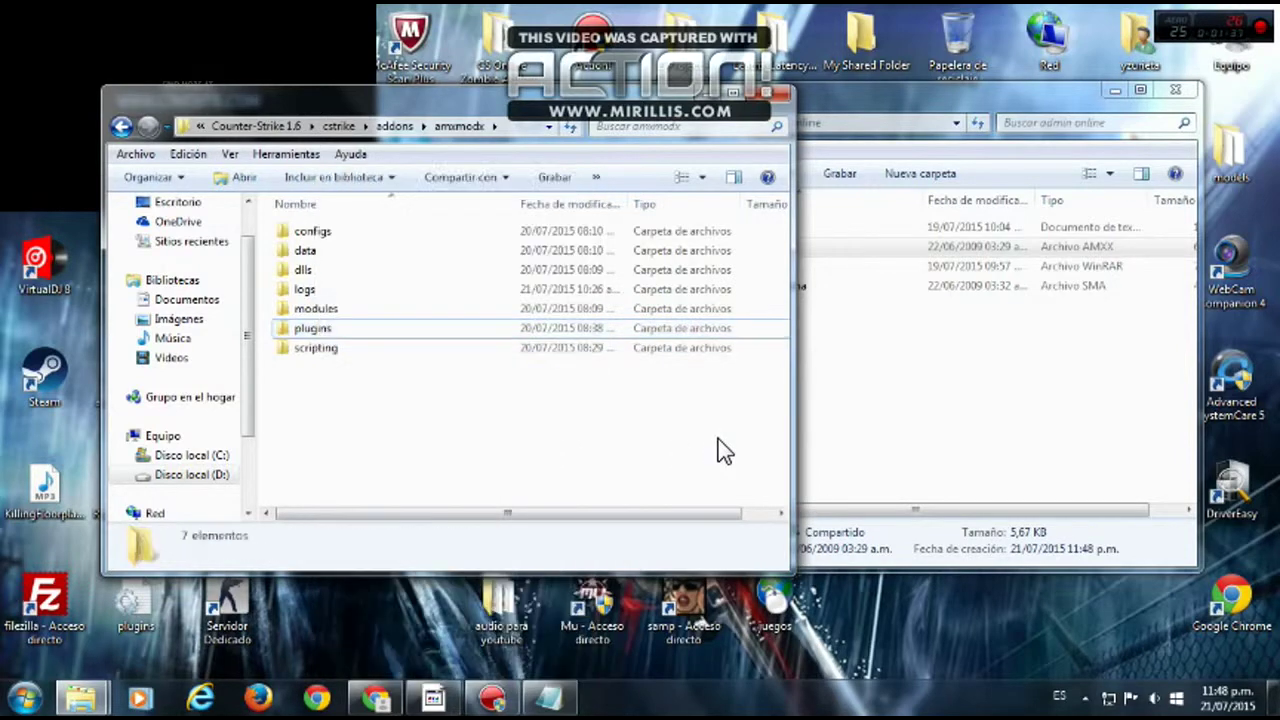
- Copy the name of the show_admins_vl AMXX file in the admin online folder
{"action": "left_click", "coordinate": [920, 403]}
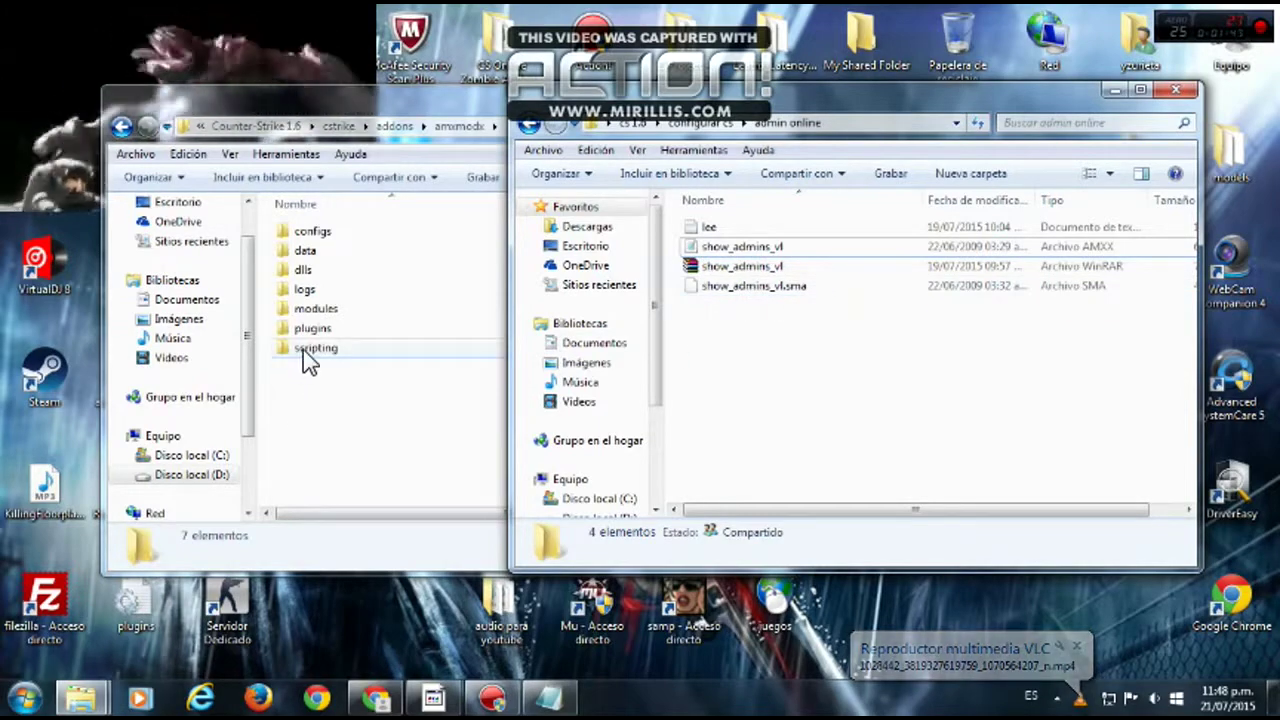
{"action": "left_click", "coordinate": [746, 252]}
{"action": "right_click", "coordinate": [738, 252]}
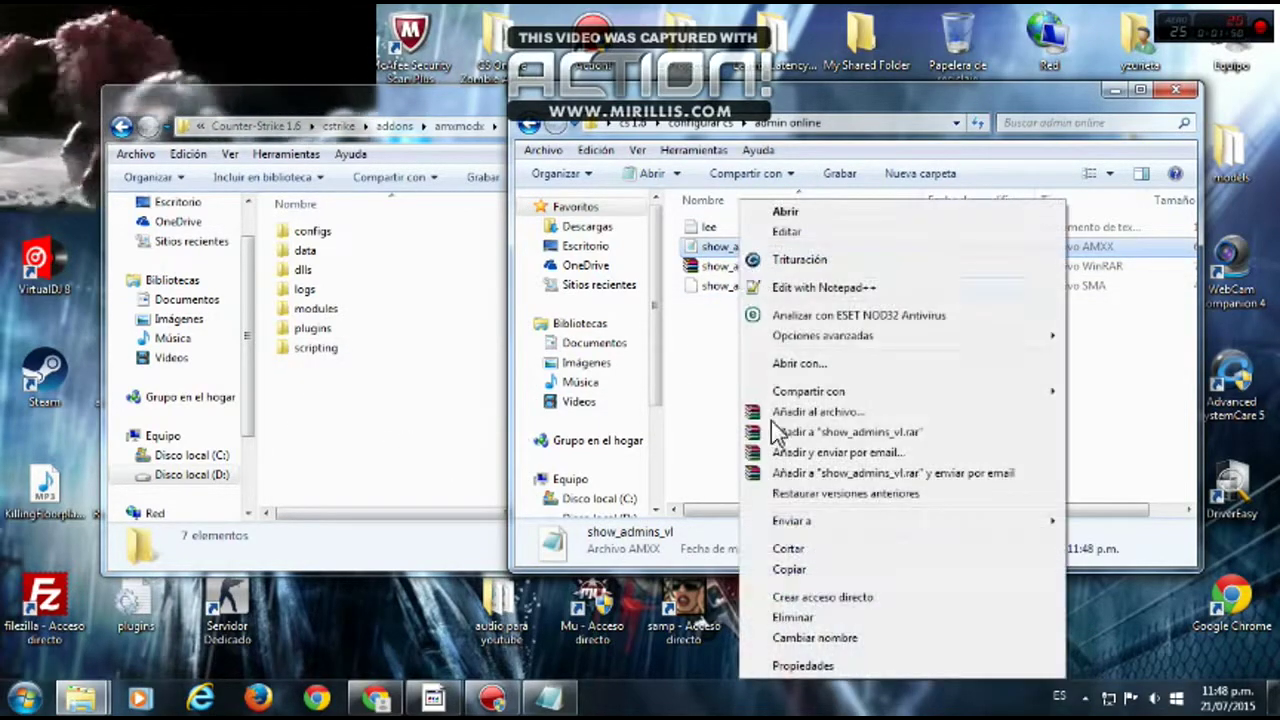
{"action": "left_click", "coordinate": [806, 640]}
{"action": "right_click", "coordinate": [752, 253]}
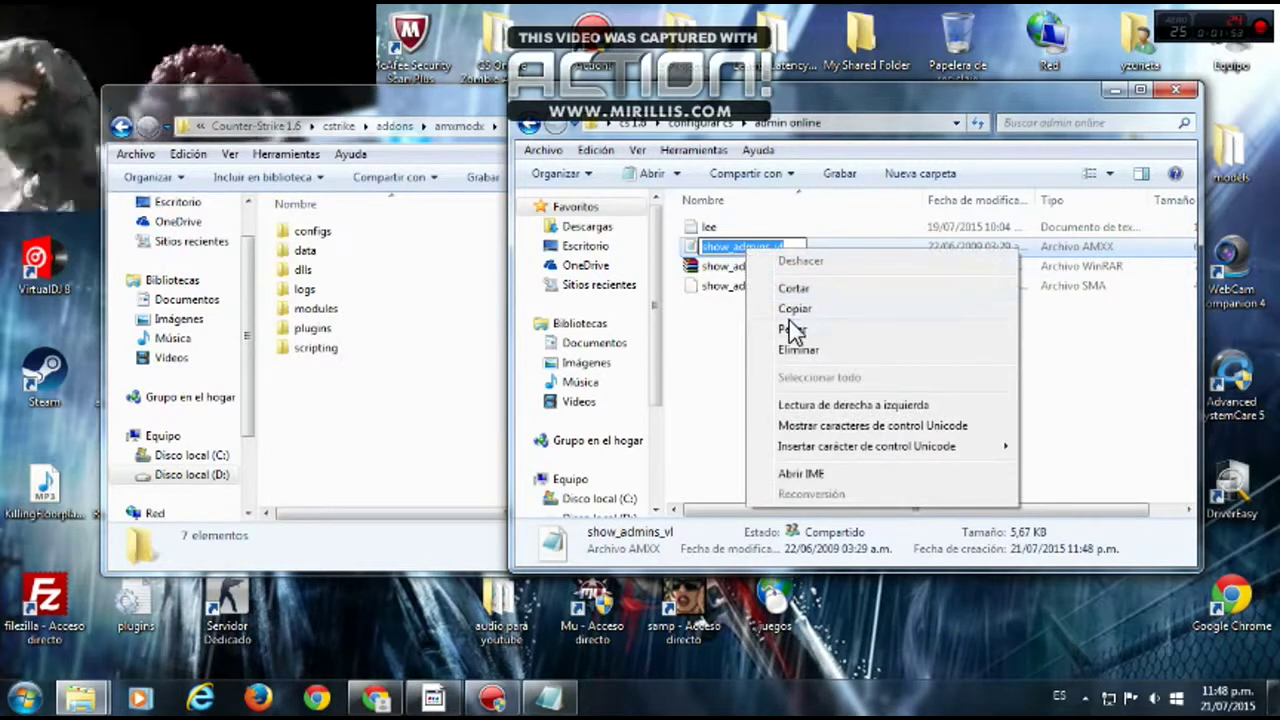
{"action": "left_click", "coordinate": [795, 310]}
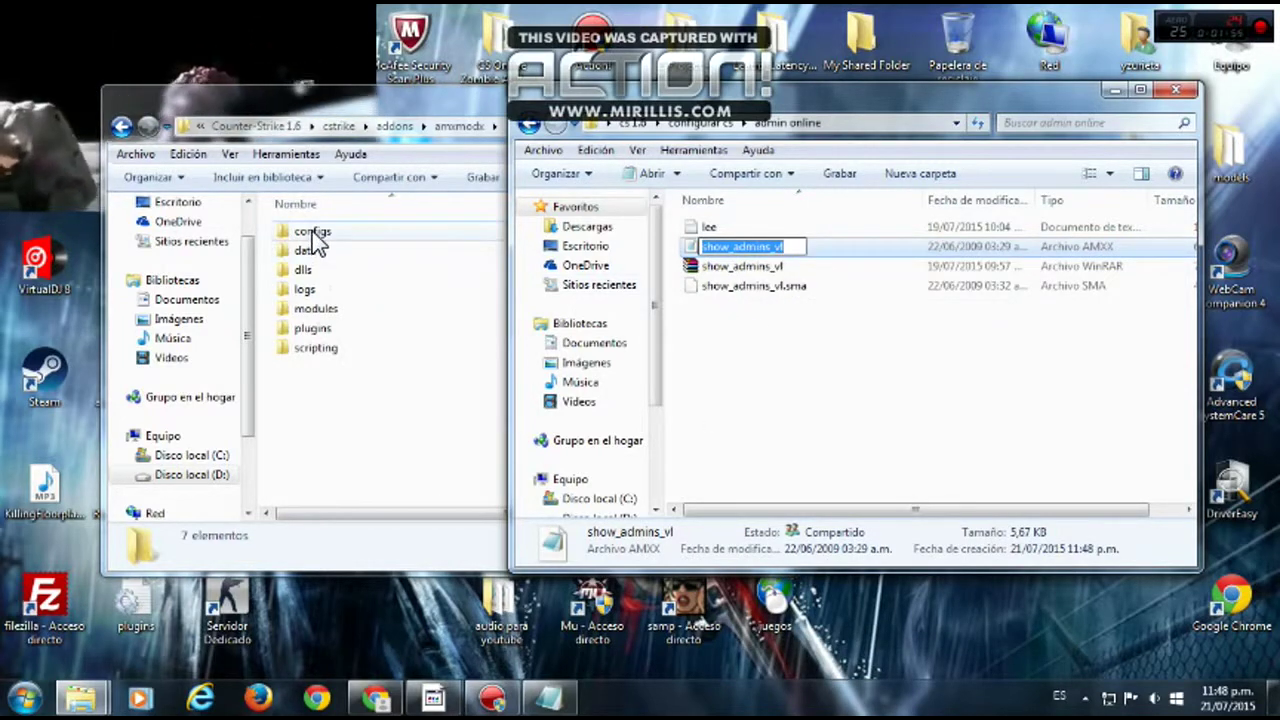
- Open the plugins configuration file in the configs folder of the game's amxmodx folder
{"action": "left_click", "coordinate": [313, 238]}
{"action": "double_click", "coordinate": [313, 238]}
{"action": "scroll", "coordinate": [329, 443], "scroll_direction": "down", "scroll_amount": 5}
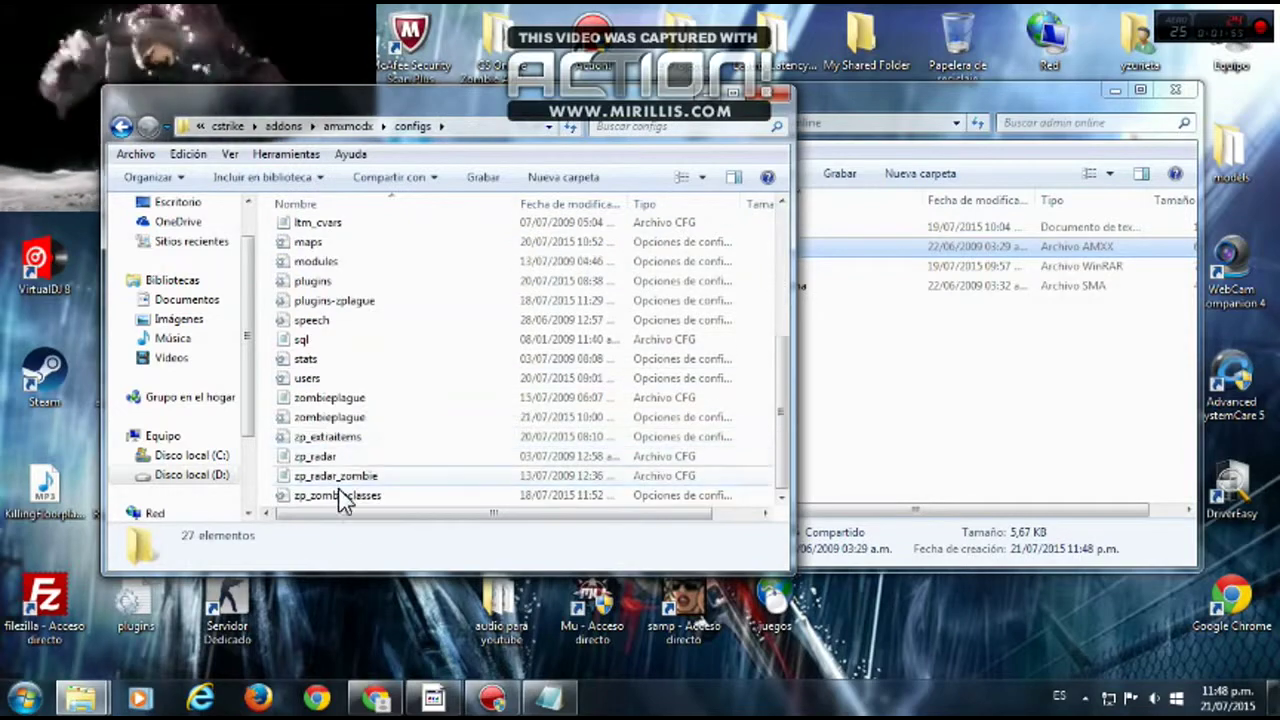
{"action": "left_click", "coordinate": [338, 496]}
{"action": "key", "text": "p"}
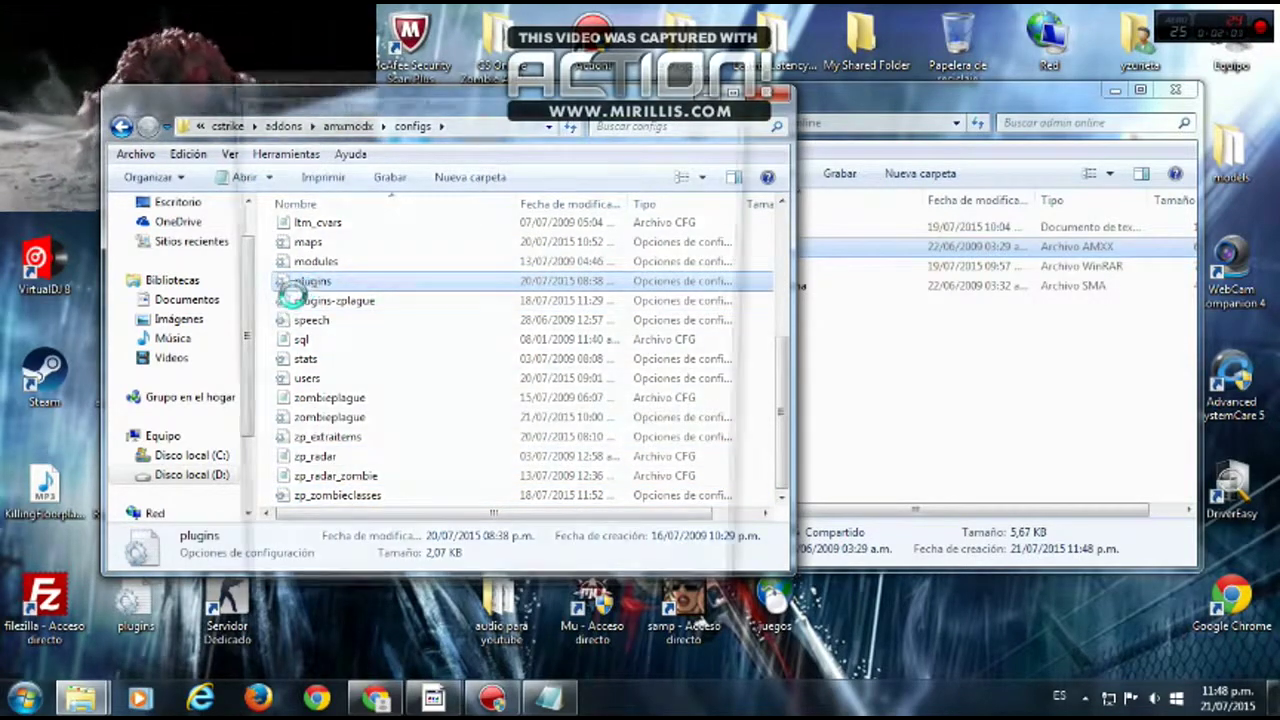
- Highlight the show_admins_vl.amxx entry near the end of the plugin list, then minimize the file's window
{"action": "scroll", "coordinate": [420, 400], "scroll_direction": "down", "scroll_amount": 10}
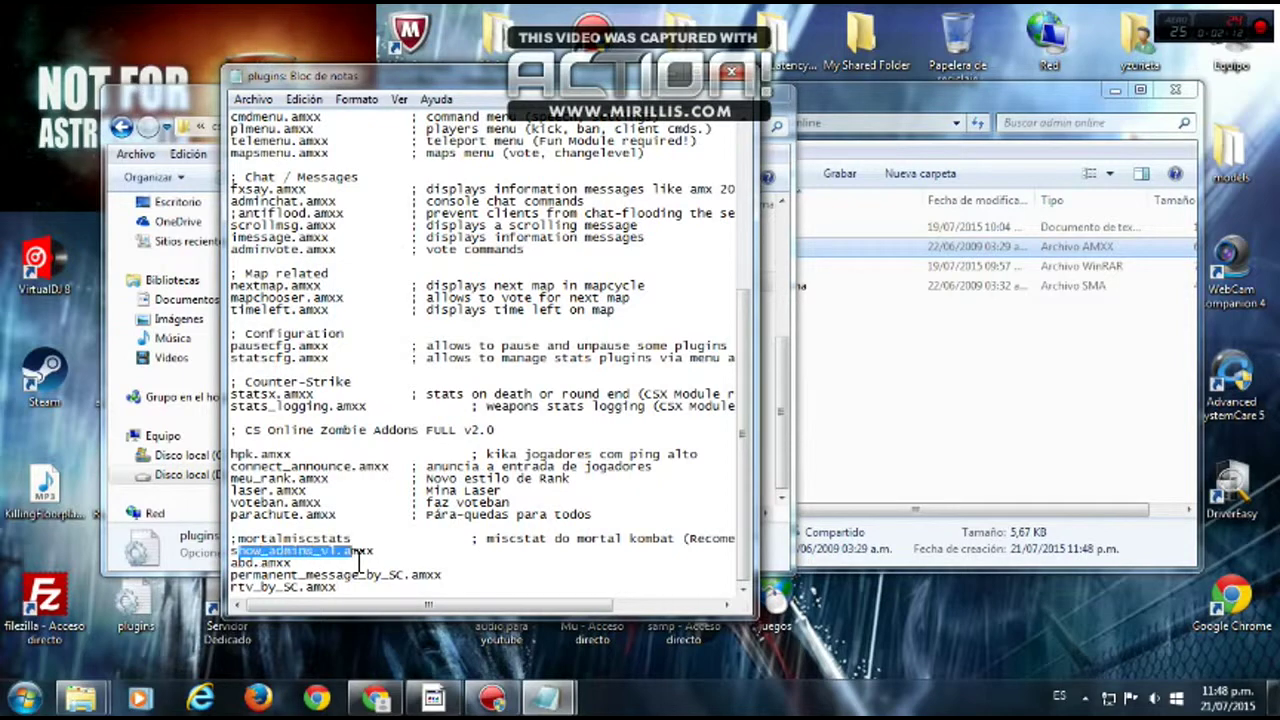
{"action": "left_click_drag", "start_coordinate": [345, 560], "coordinate": [373, 552]}
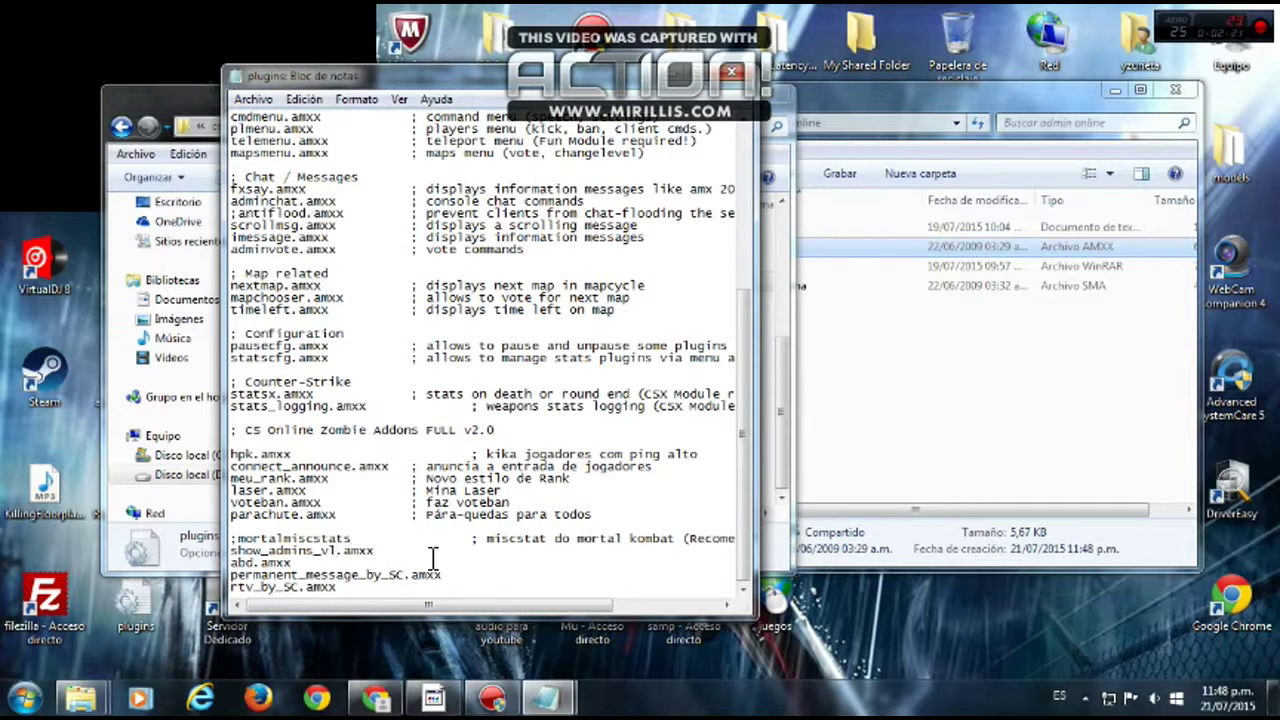
{"action": "left_click", "coordinate": [253, 99]}
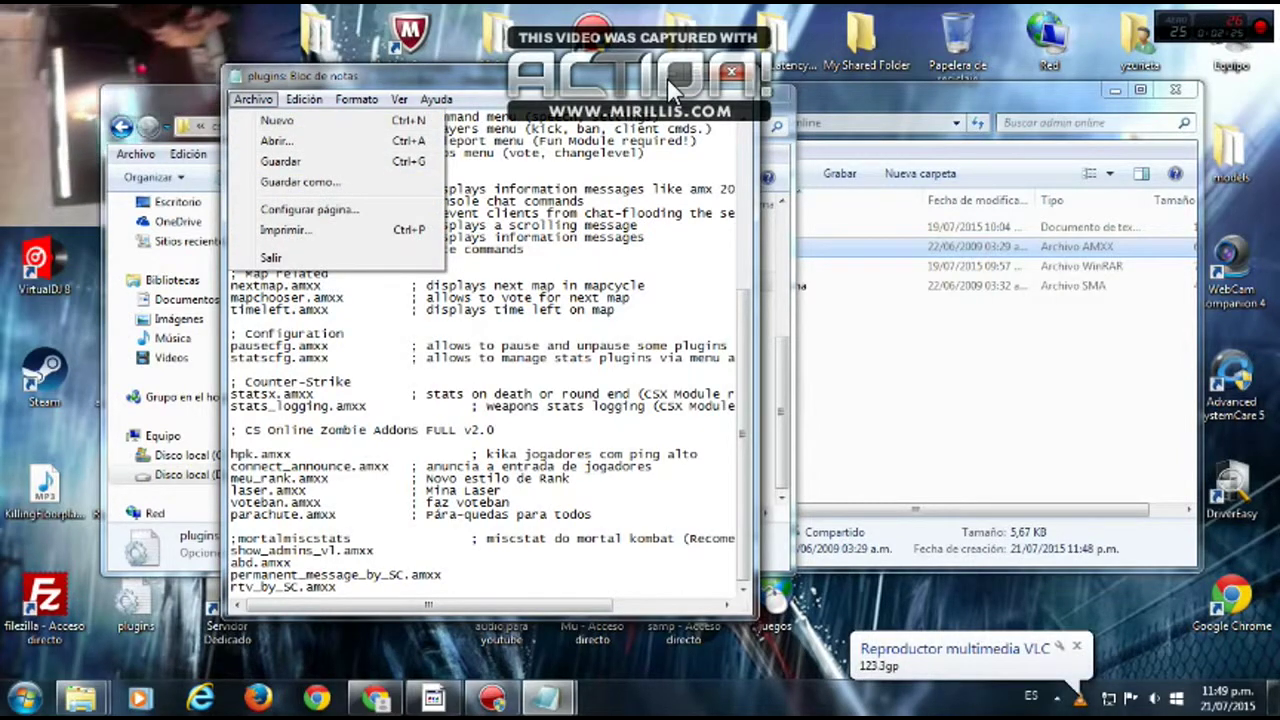
{"action": "left_click", "coordinate": [667, 78]}
{"action": "left_click", "coordinate": [667, 78]}
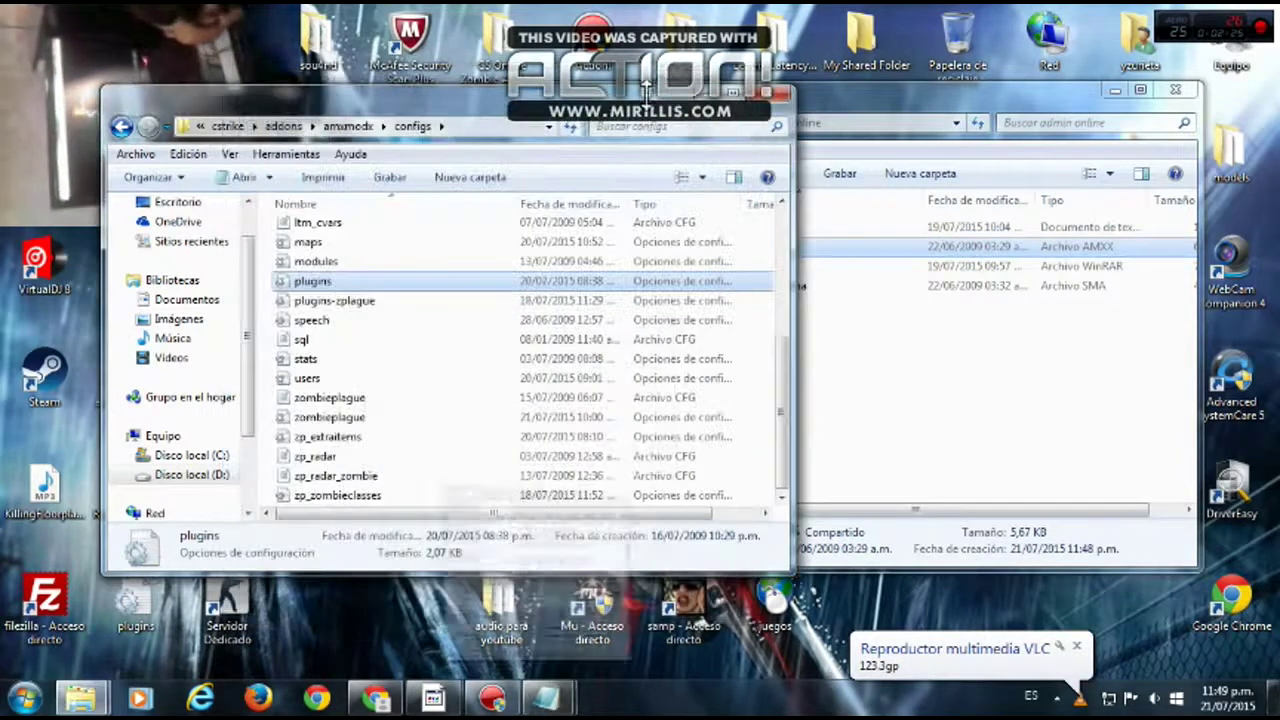
- Return to the configurar cs folder and delete its admin online folder
{"action": "left_click", "coordinate": [815, 320]}
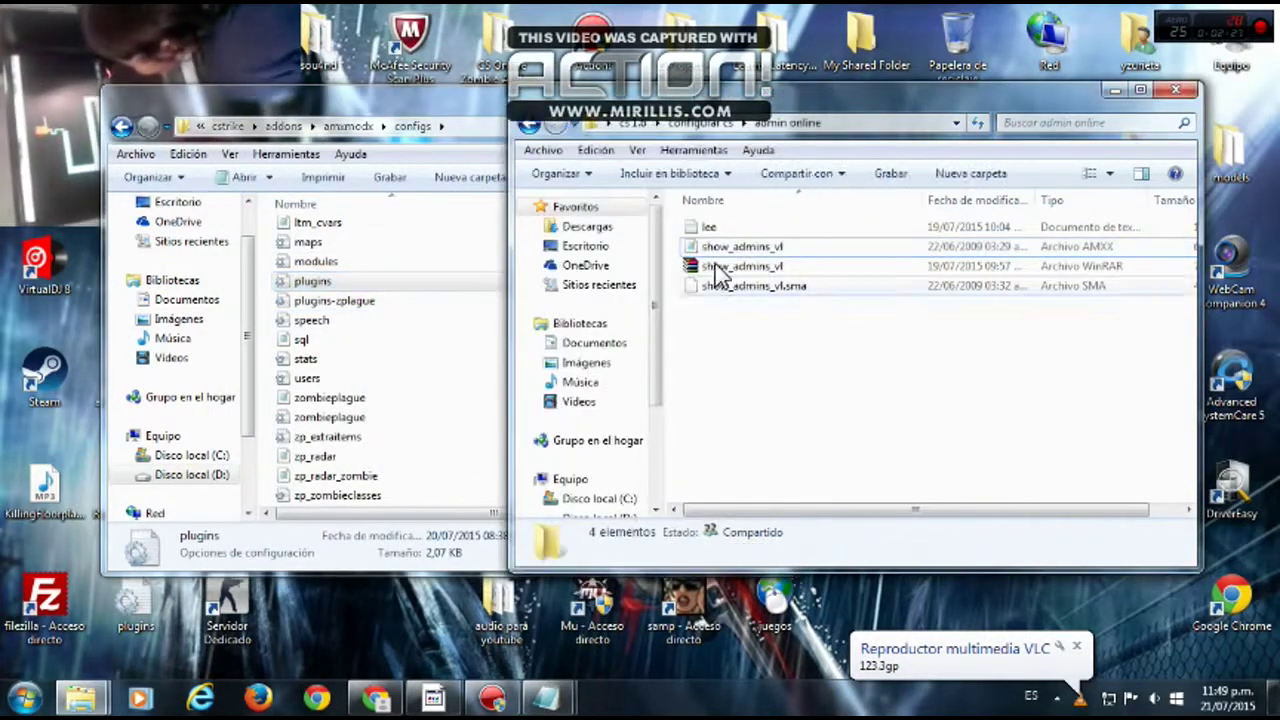
{"action": "left_click", "coordinate": [530, 126]}
{"action": "right_click", "coordinate": [709, 227]}
{"action": "left_click", "coordinate": [765, 618]}
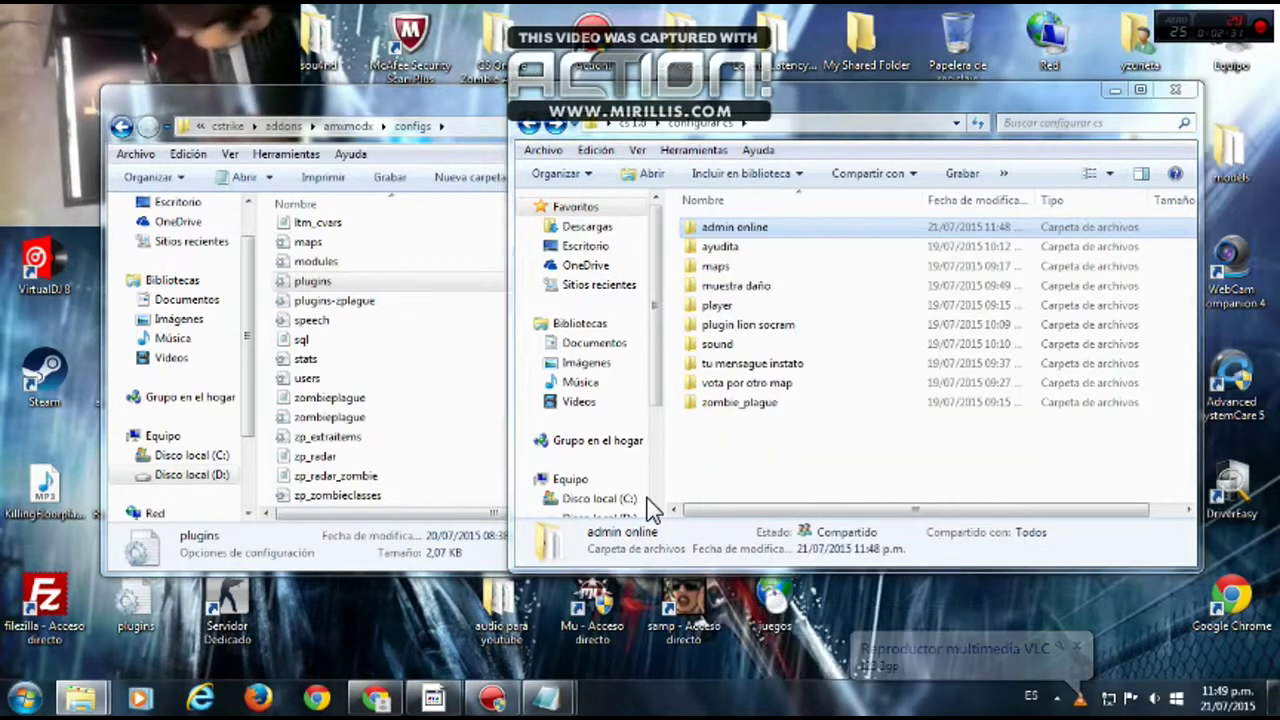
{"action": "left_click", "coordinate": [728, 430]}
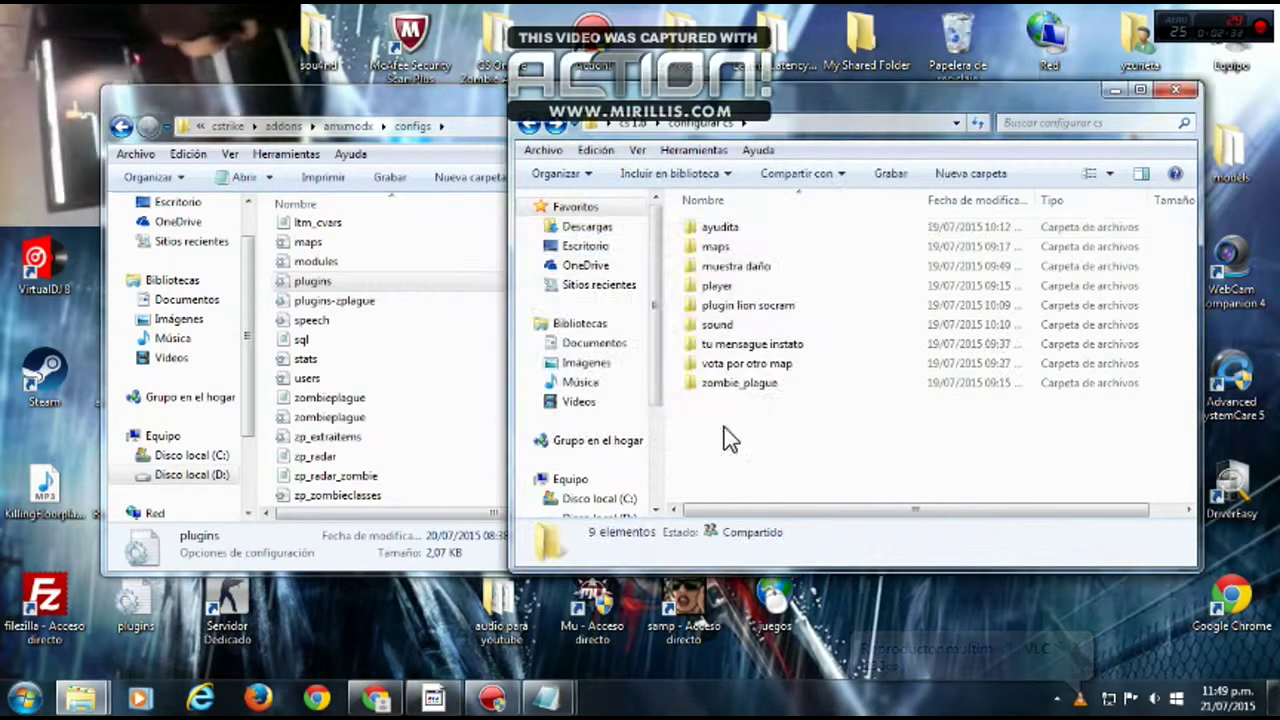
- Open the maps folder in configurar cs and the cstrike\maps folder of the game in the other window
{"action": "double_click", "coordinate": [715, 248]}
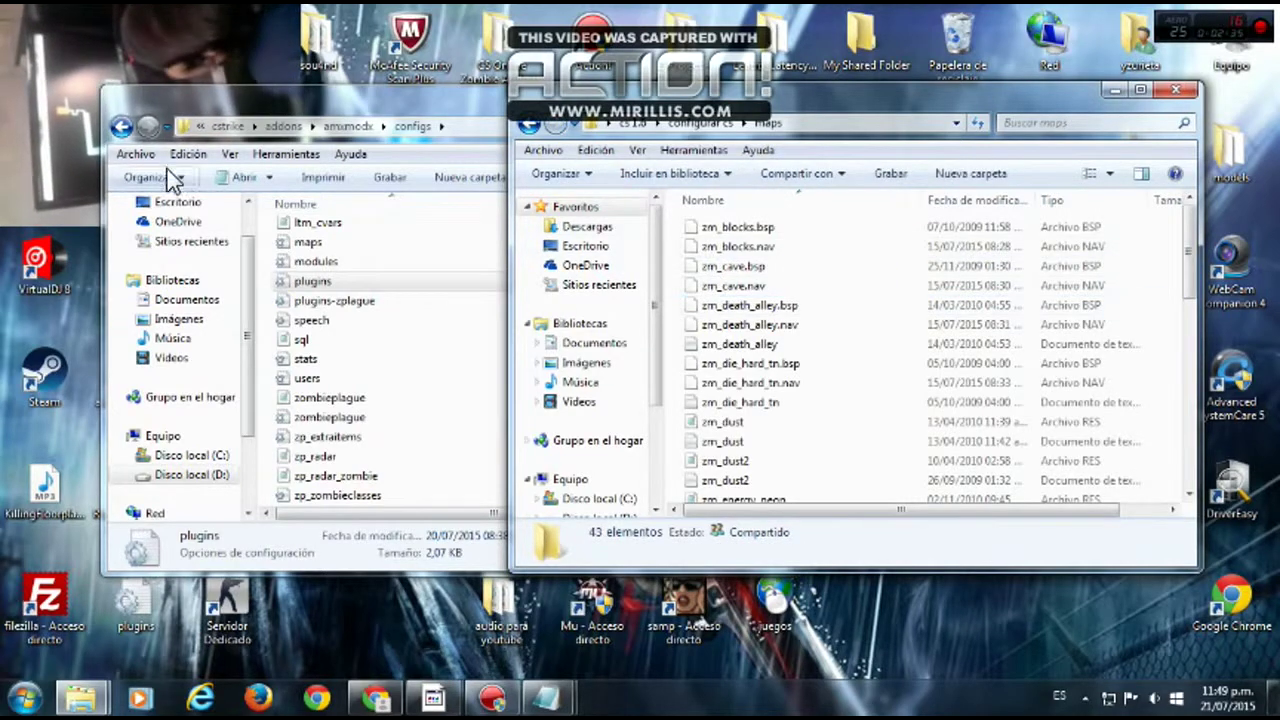
{"action": "left_click", "coordinate": [120, 127]}
{"action": "left_click", "coordinate": [829, 534]}
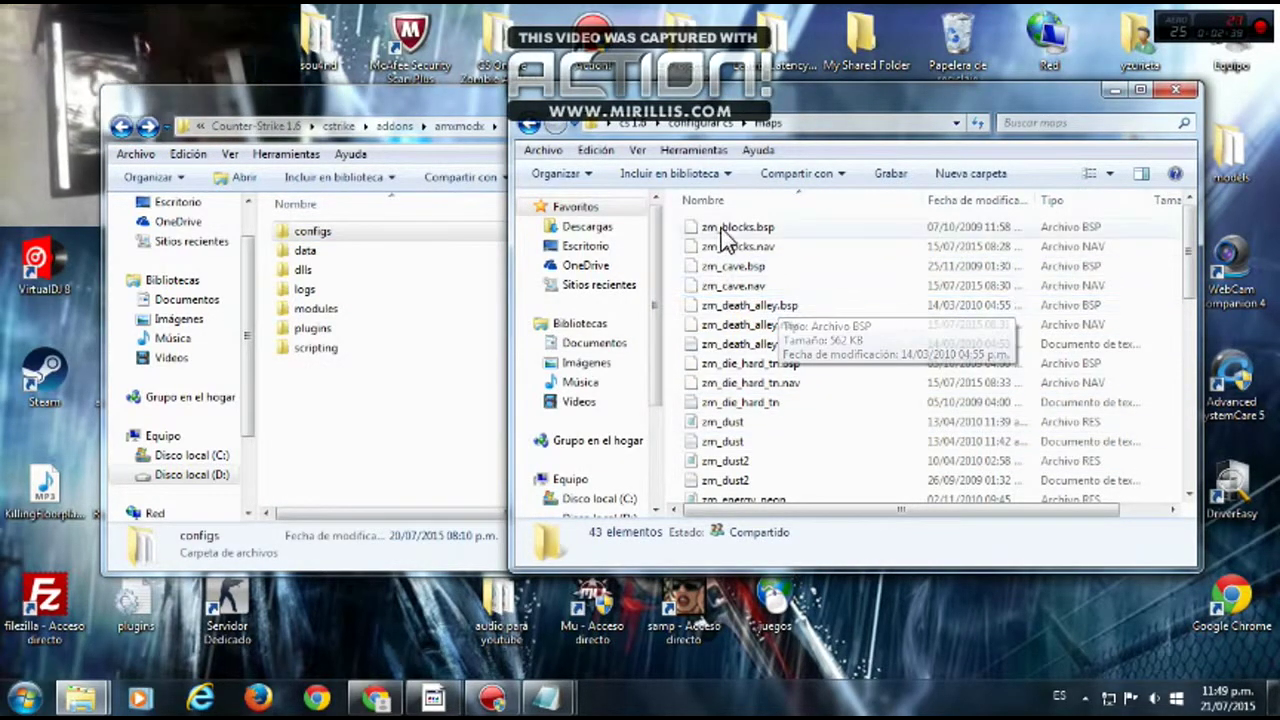
{"action": "left_click", "coordinate": [122, 148]}
{"action": "left_click", "coordinate": [119, 135]}
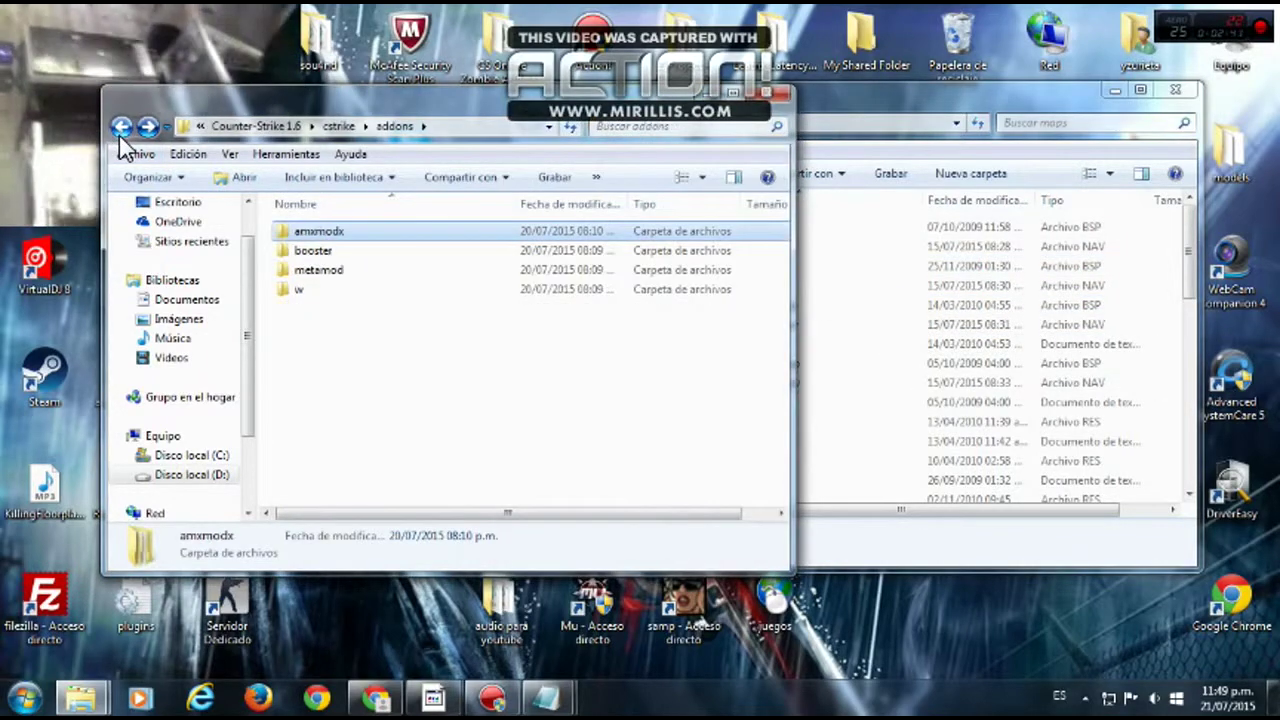
{"action": "left_click", "coordinate": [119, 135]}
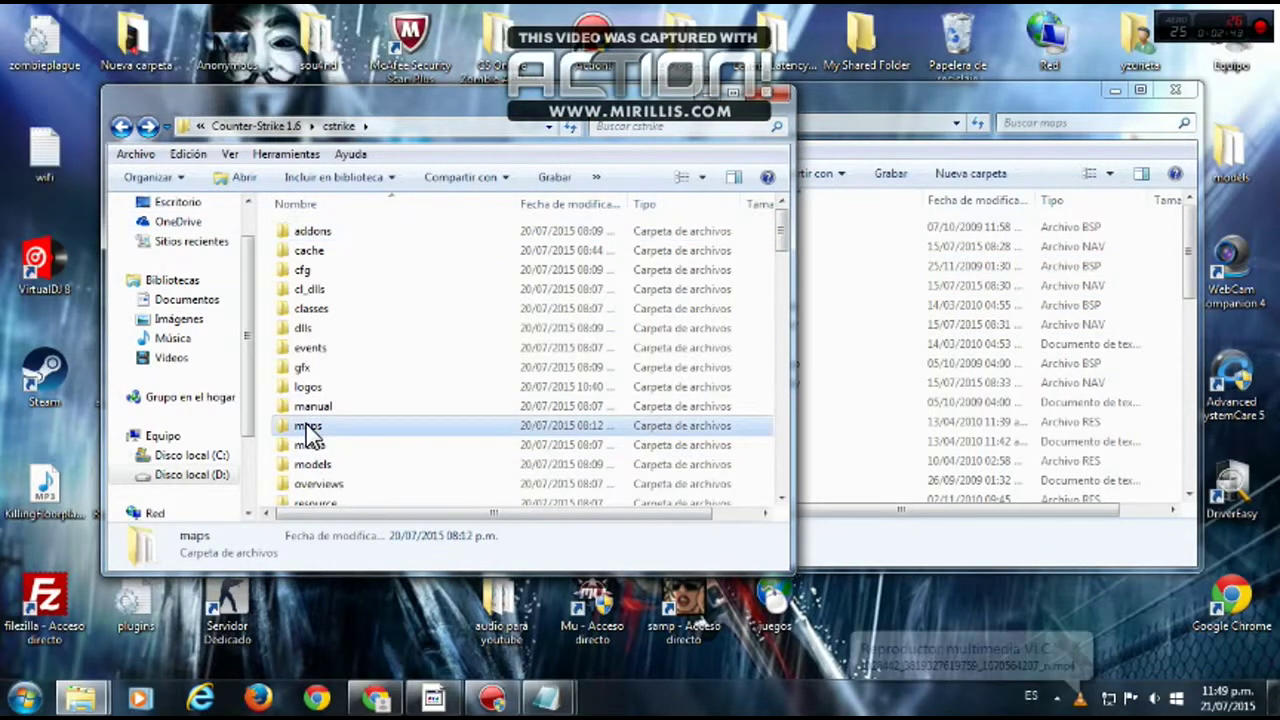
{"action": "double_click", "coordinate": [308, 426]}
{"action": "left_click", "coordinate": [768, 462]}
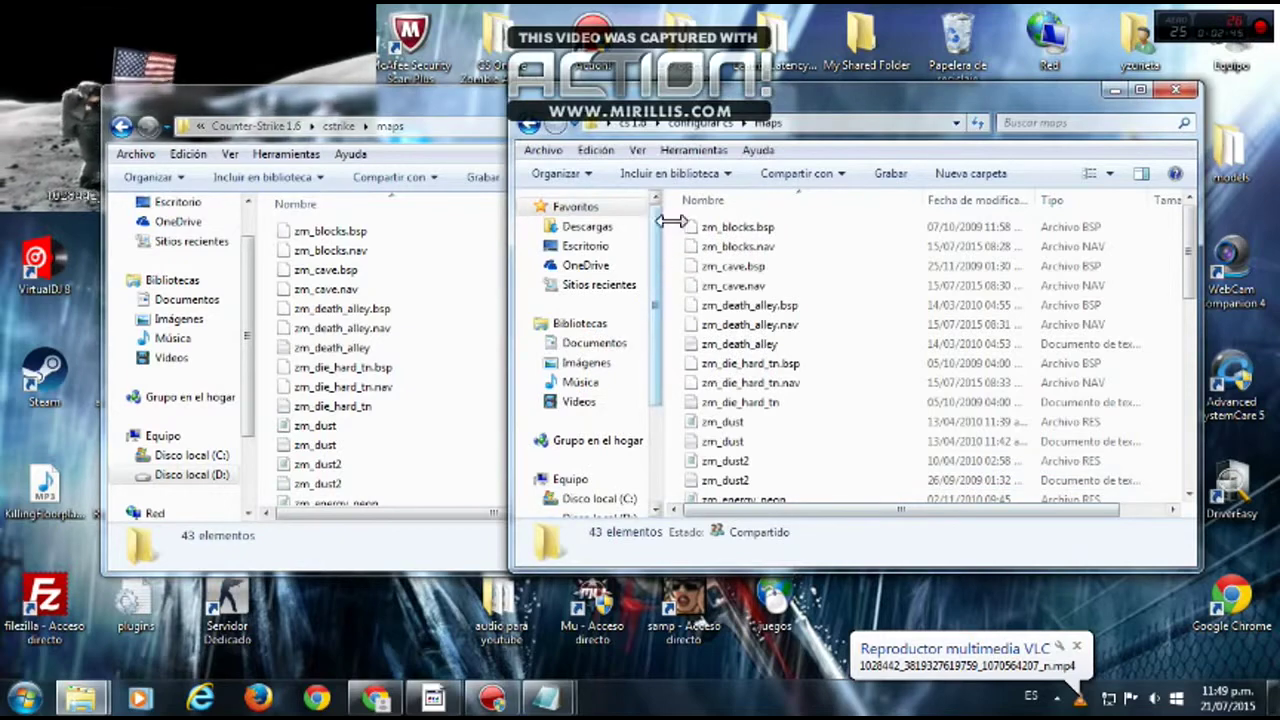
- Try to copy all map files from the configurar cs maps folder into the game's cstrike\maps folder
{"action": "left_click_drag", "start_coordinate": [670, 220], "coordinate": [704, 490]}
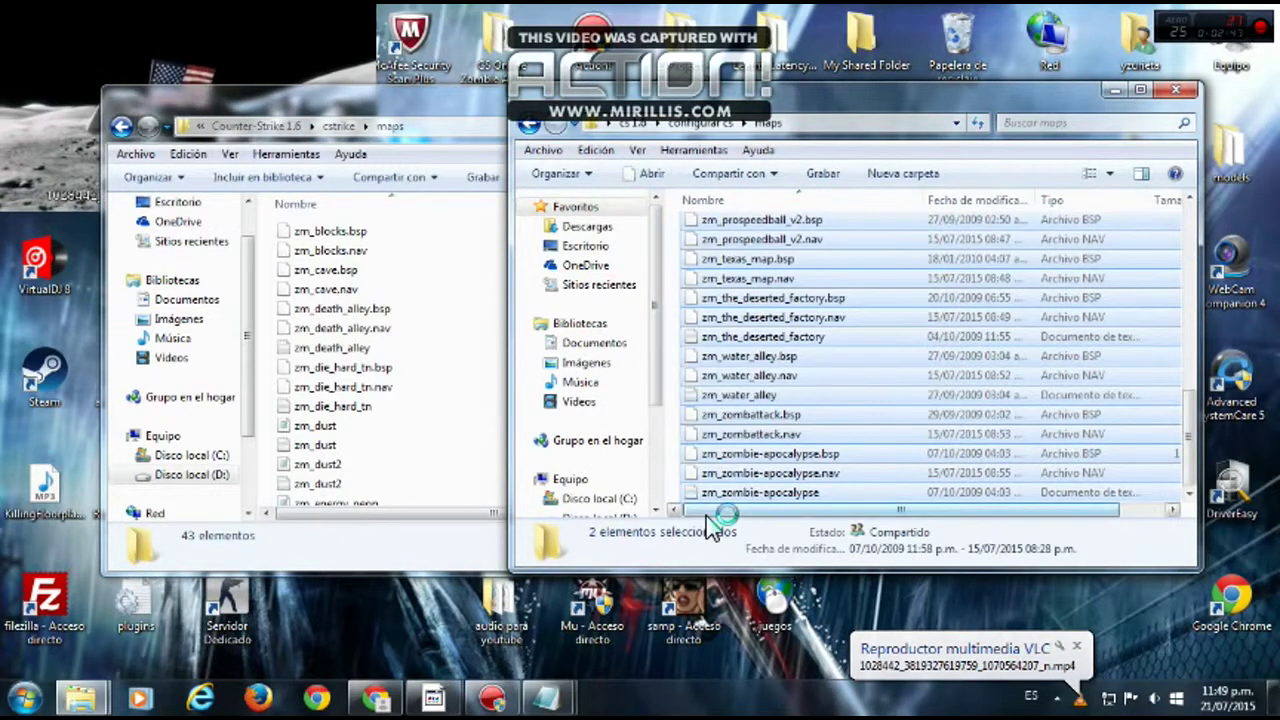
{"action": "right_click", "coordinate": [712, 371]}
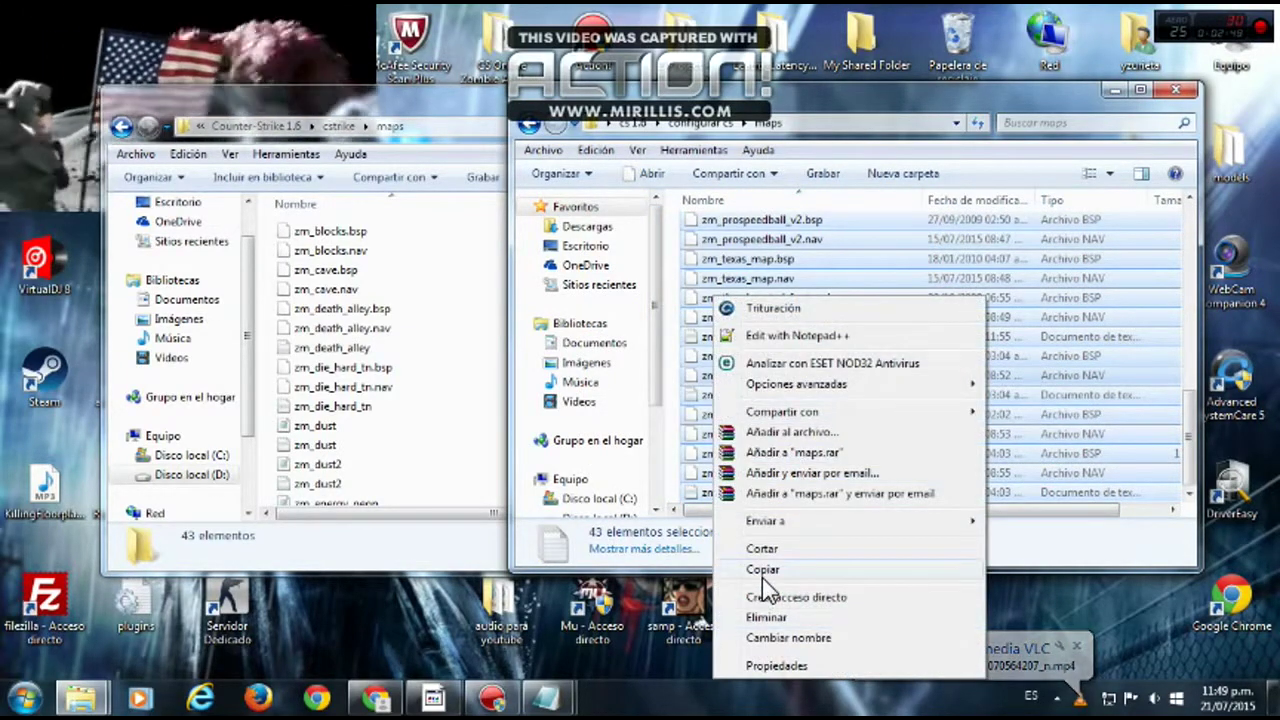
{"action": "left_click", "coordinate": [270, 372]}
{"action": "right_click", "coordinate": [270, 372]}
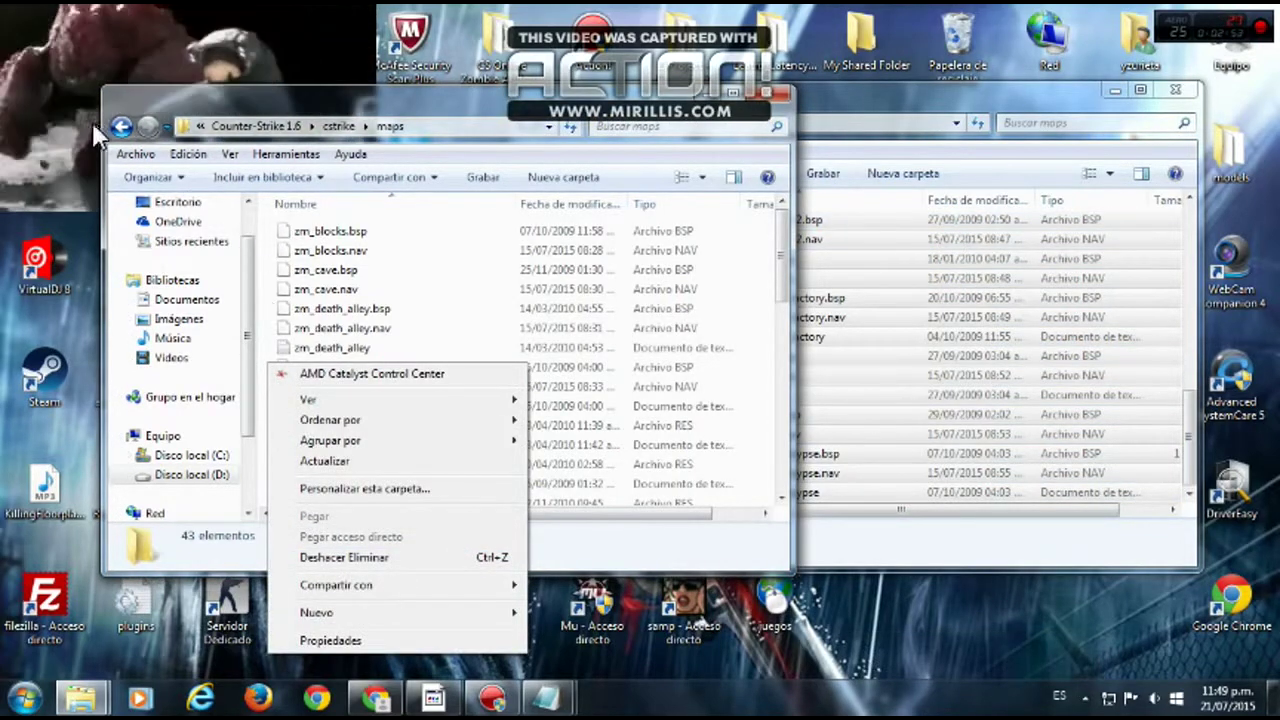
- Return the game window to the cstrike folder and delete the maps folder from configurar cs
{"action": "left_click", "coordinate": [124, 136]}
{"action": "left_click", "coordinate": [121, 127]}
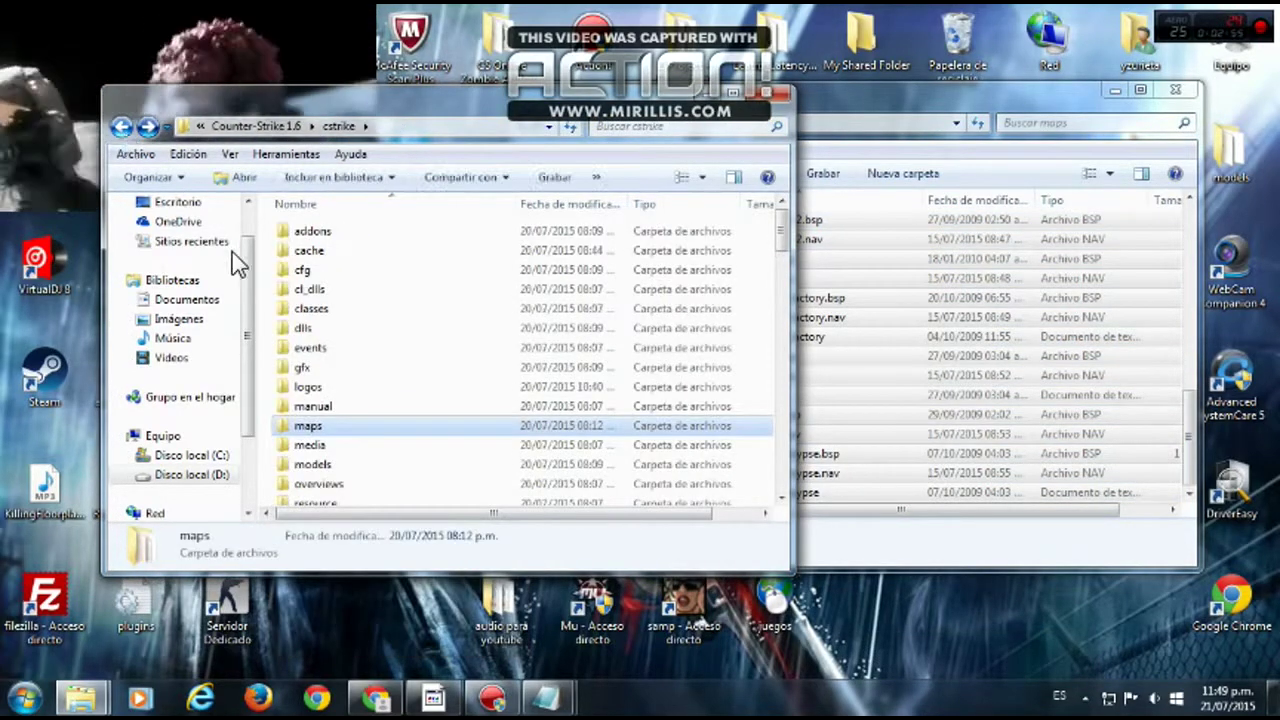
{"action": "left_click", "coordinate": [830, 540]}
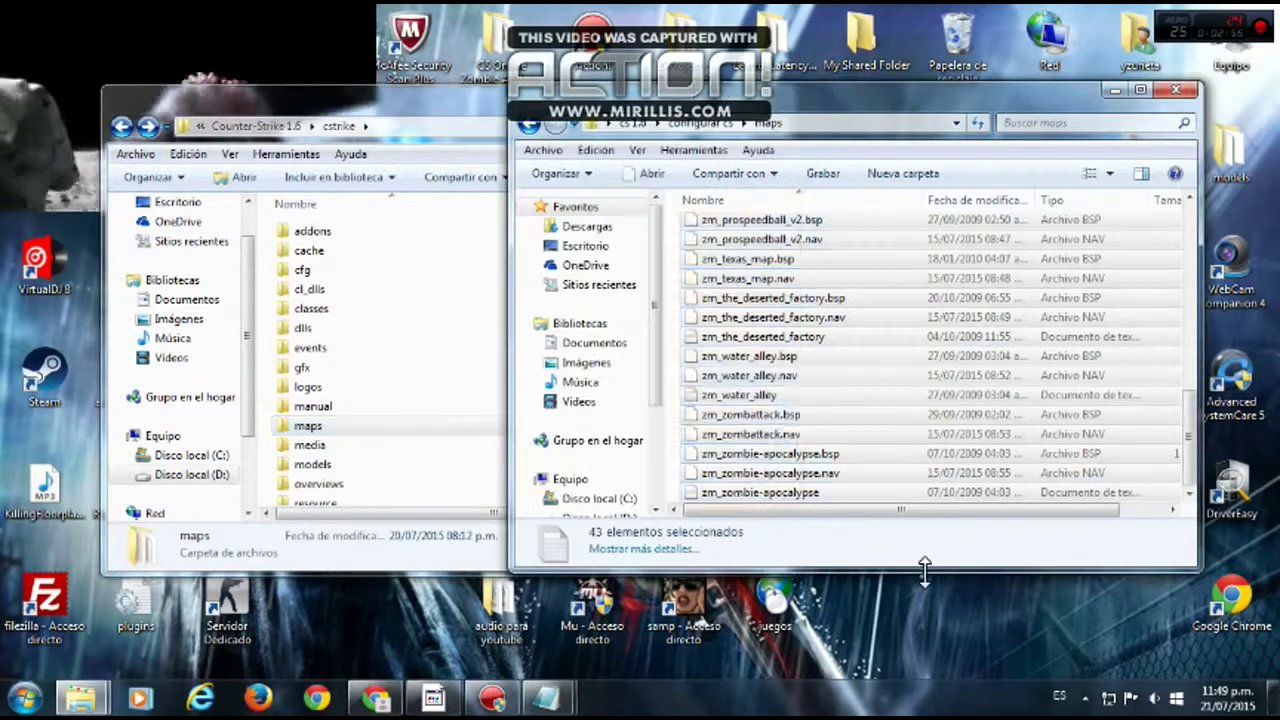
{"action": "left_click", "coordinate": [528, 126]}
{"action": "right_click", "coordinate": [708, 250]}
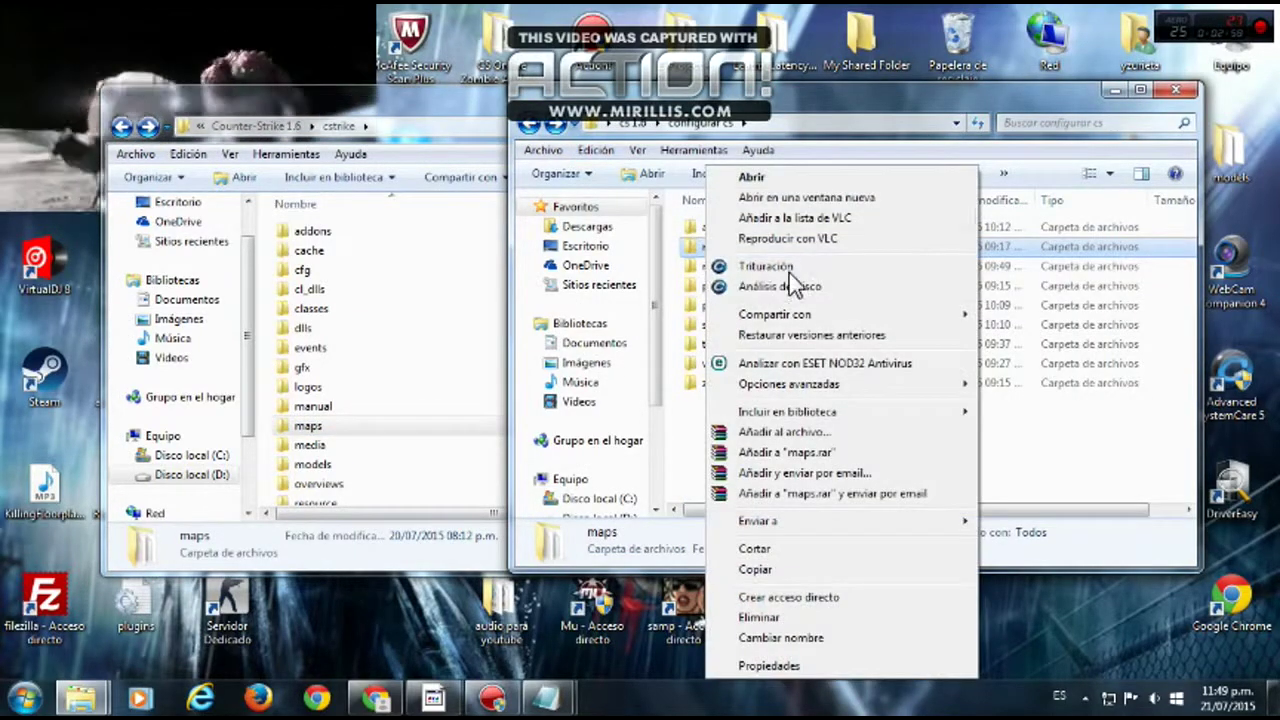
{"action": "left_click", "coordinate": [750, 617]}
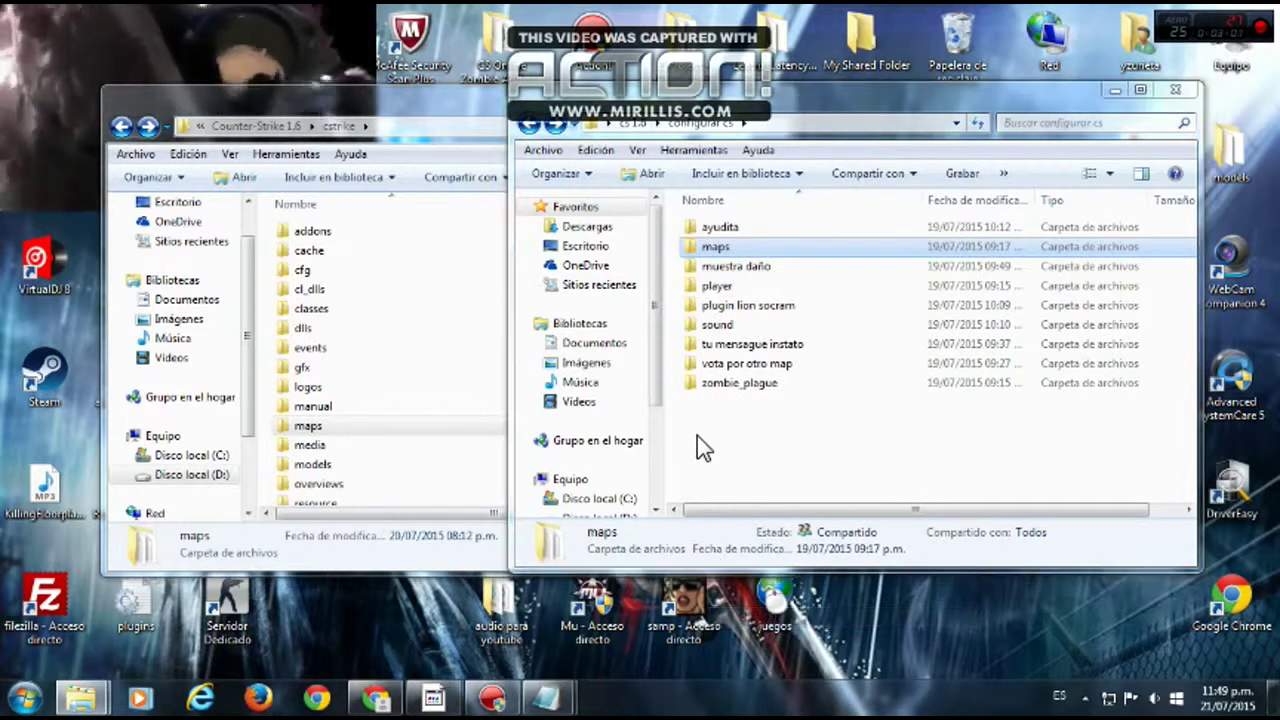
{"action": "left_click", "coordinate": [712, 425]}
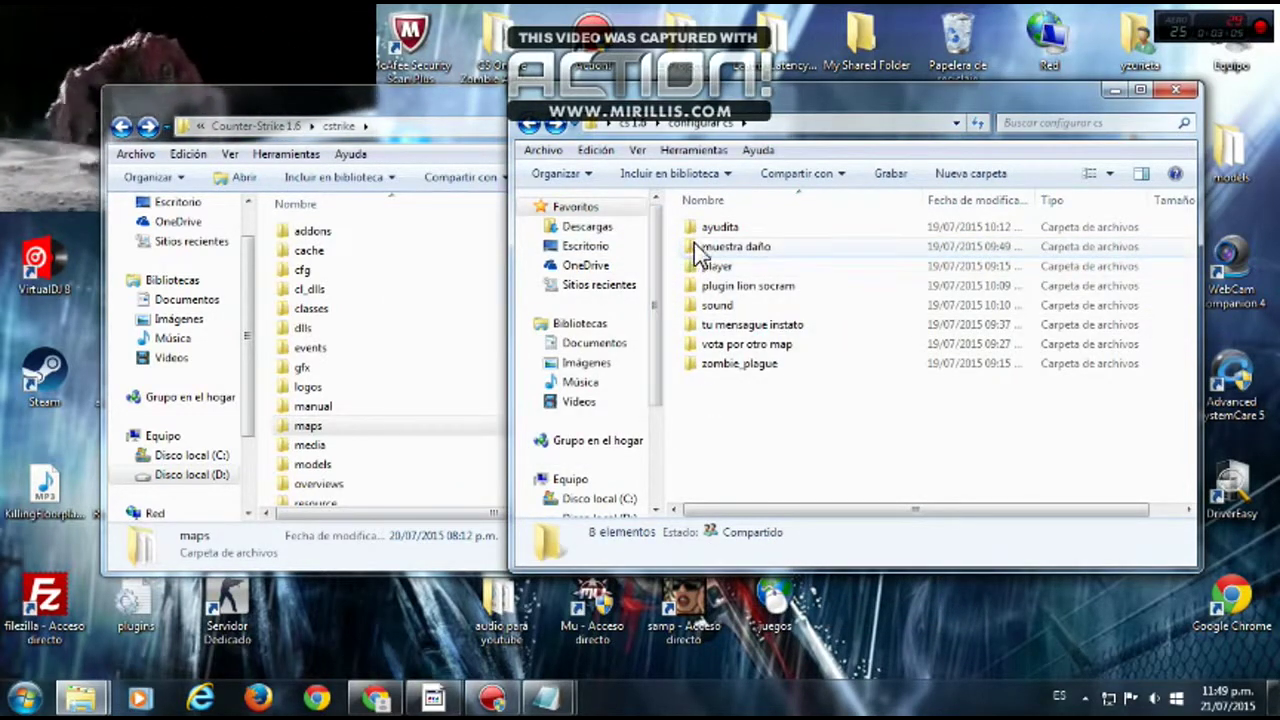
- Open the muestra daño folder in configurar cs and extract the abd archive there
{"action": "double_click", "coordinate": [693, 246]}
{"action": "right_click", "coordinate": [688, 216]}
{"action": "left_click", "coordinate": [679, 227]}
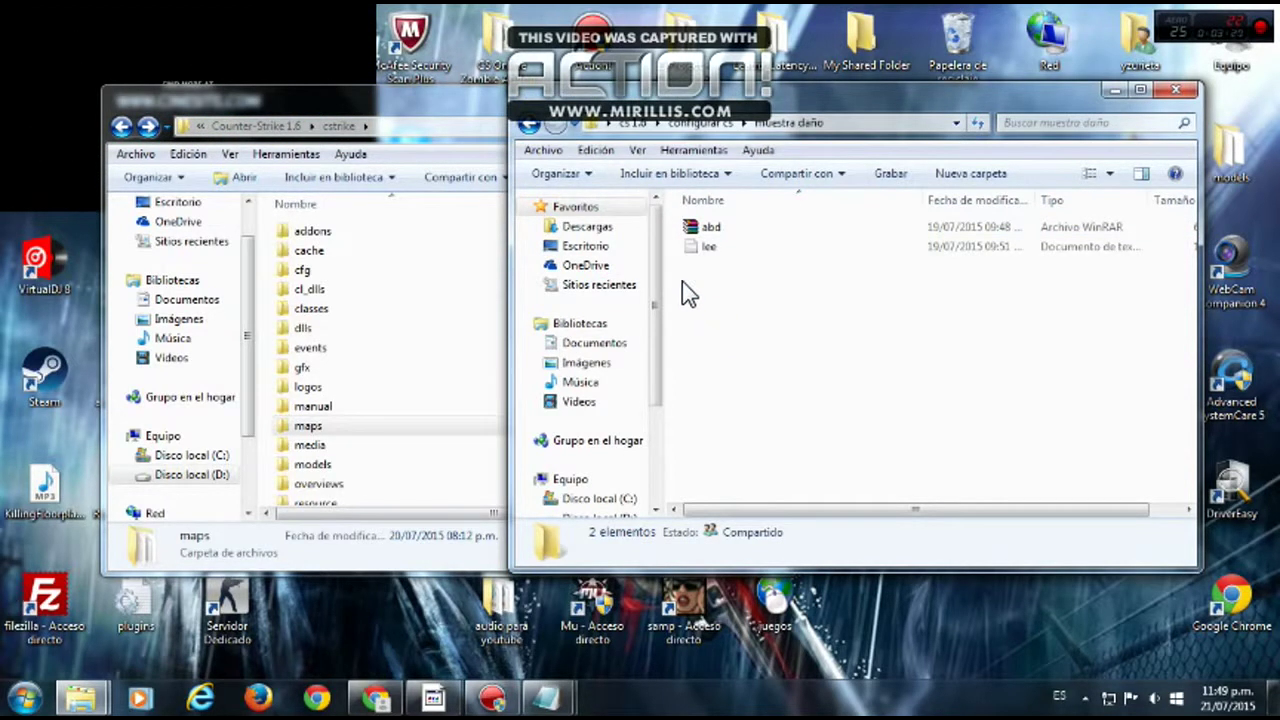
{"action": "left_click", "coordinate": [698, 231]}
{"action": "right_click", "coordinate": [698, 231]}
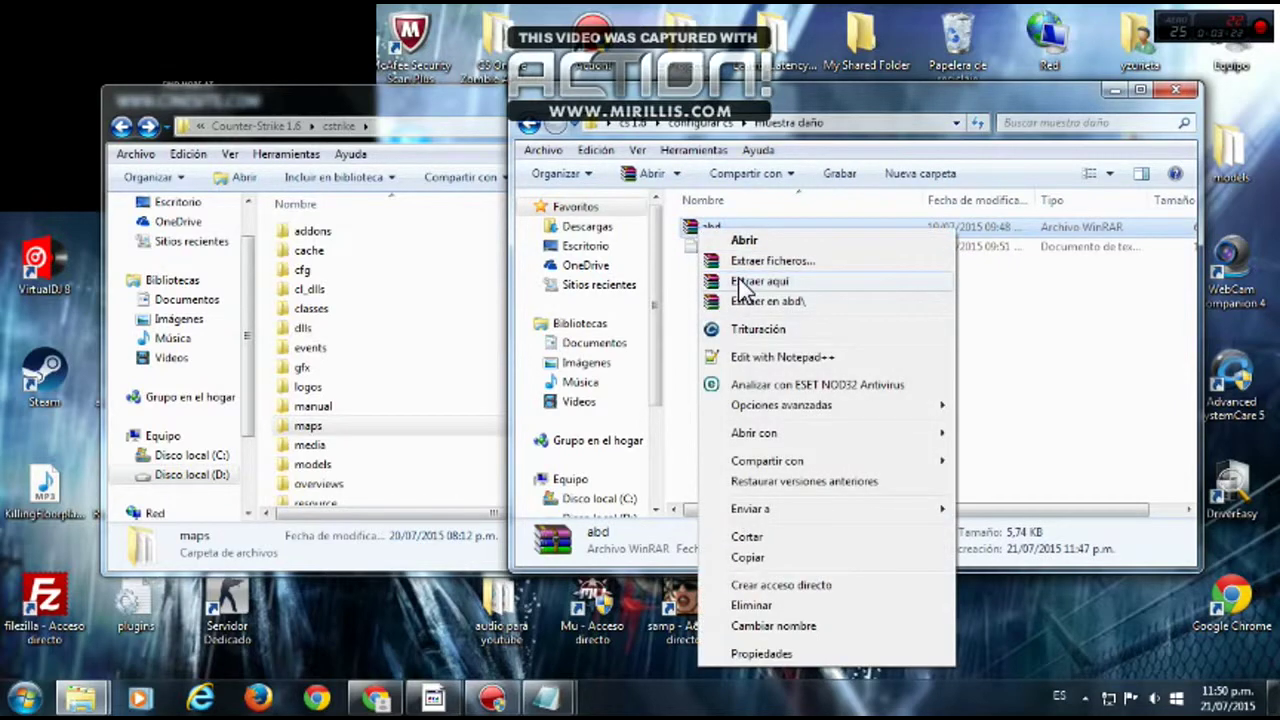
{"action": "left_click", "coordinate": [745, 285]}
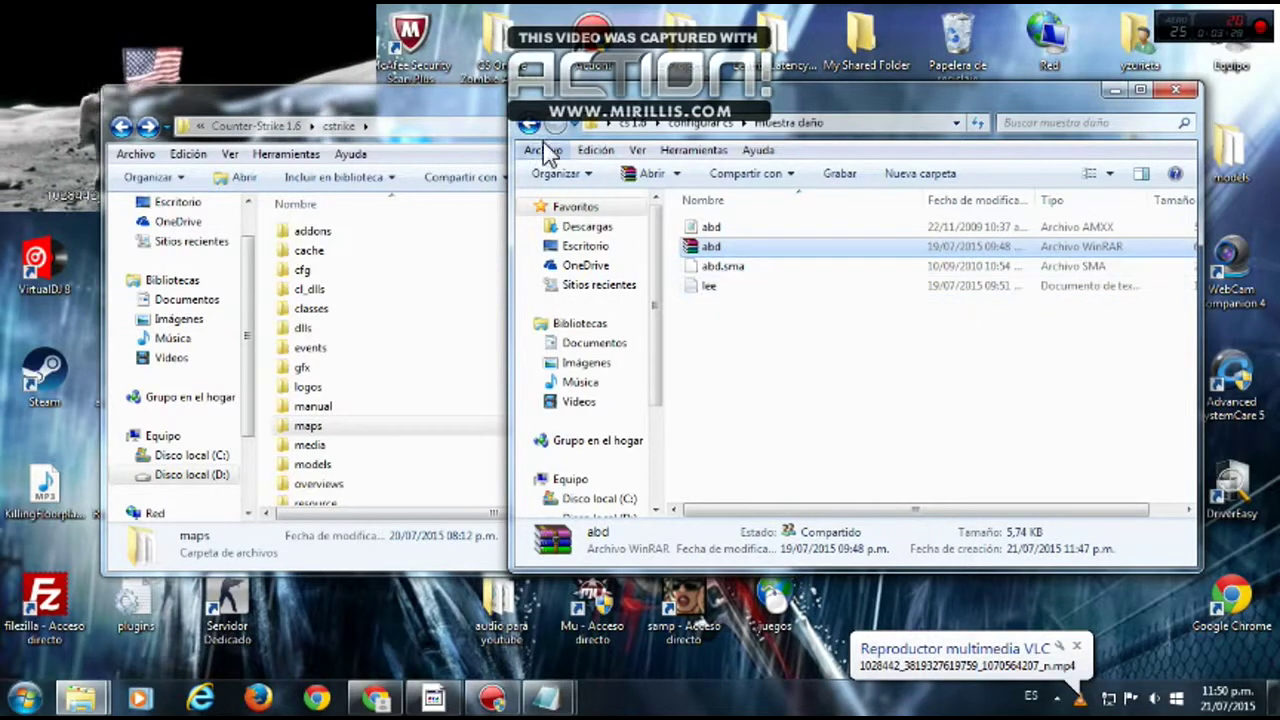
- Go to the addons\amxmodx folder in the game window, keeping the muestra daño folder window in front
{"action": "left_click", "coordinate": [310, 233]}
{"action": "double_click", "coordinate": [310, 233]}
{"action": "double_click", "coordinate": [315, 233]}
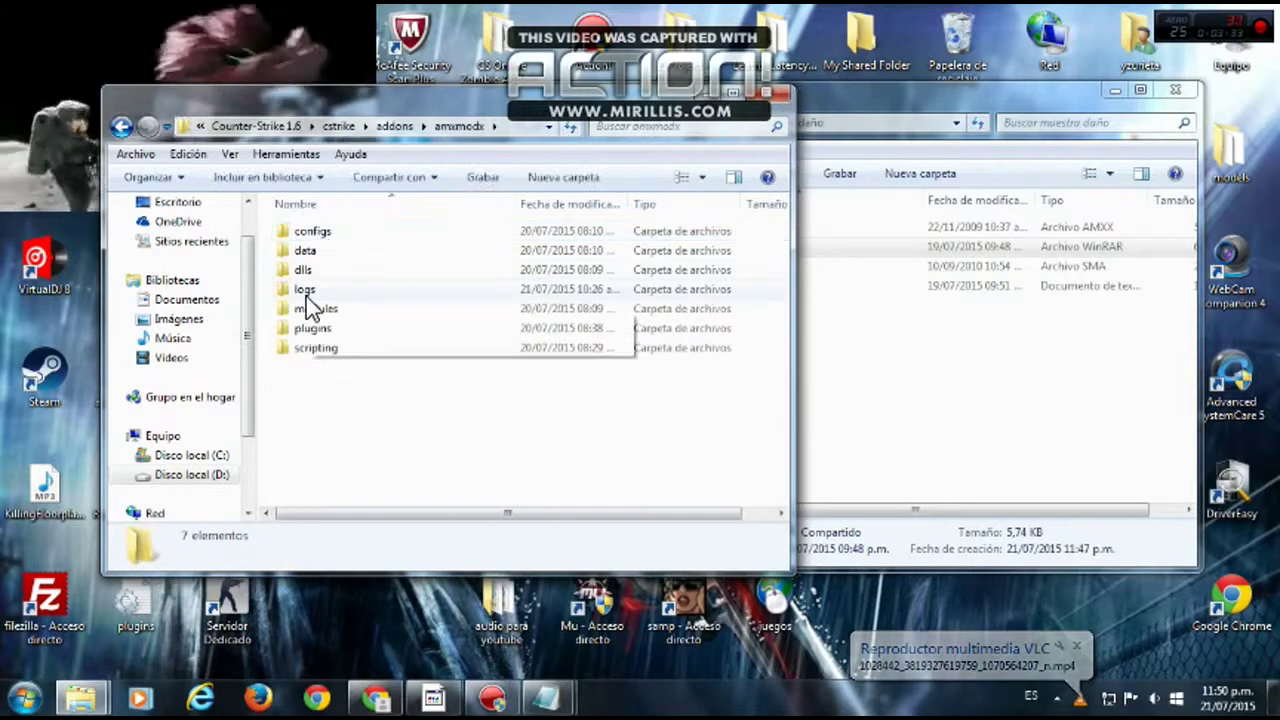
{"action": "left_click", "coordinate": [898, 426]}
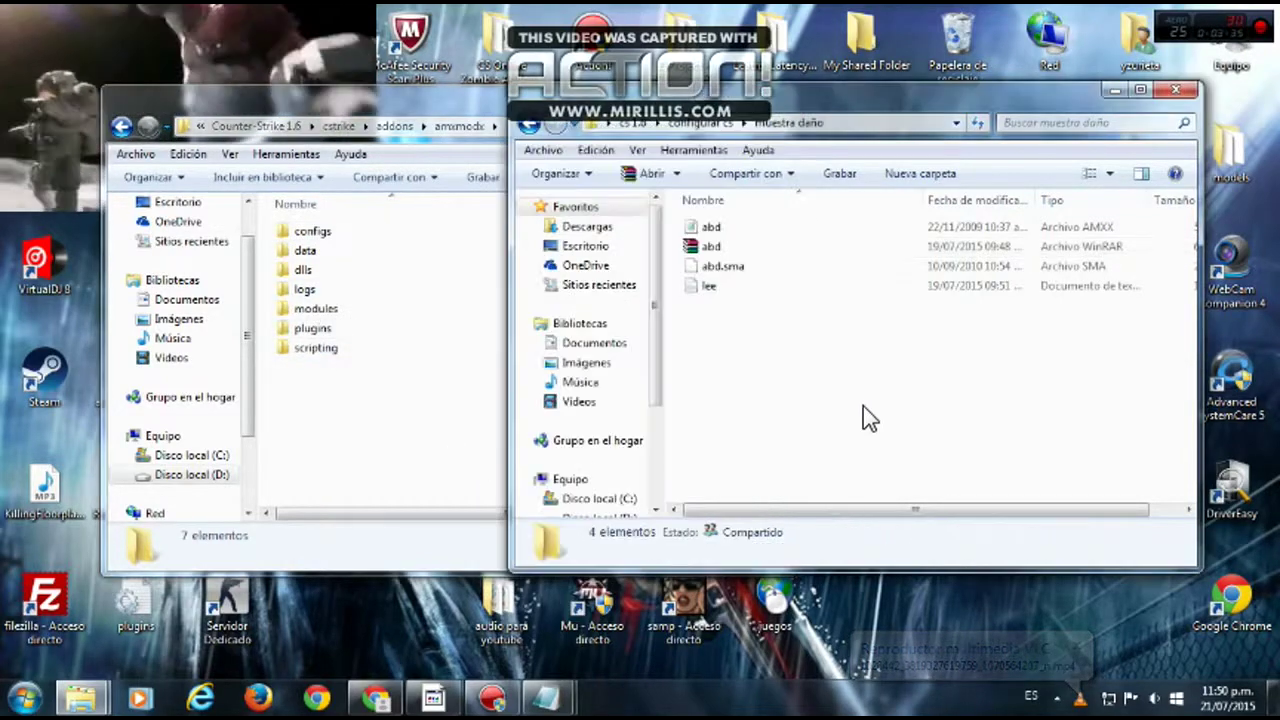
- Try to copy the abd AMXX file into the plugins folder of amxmodx
{"action": "right_click", "coordinate": [703, 228]}
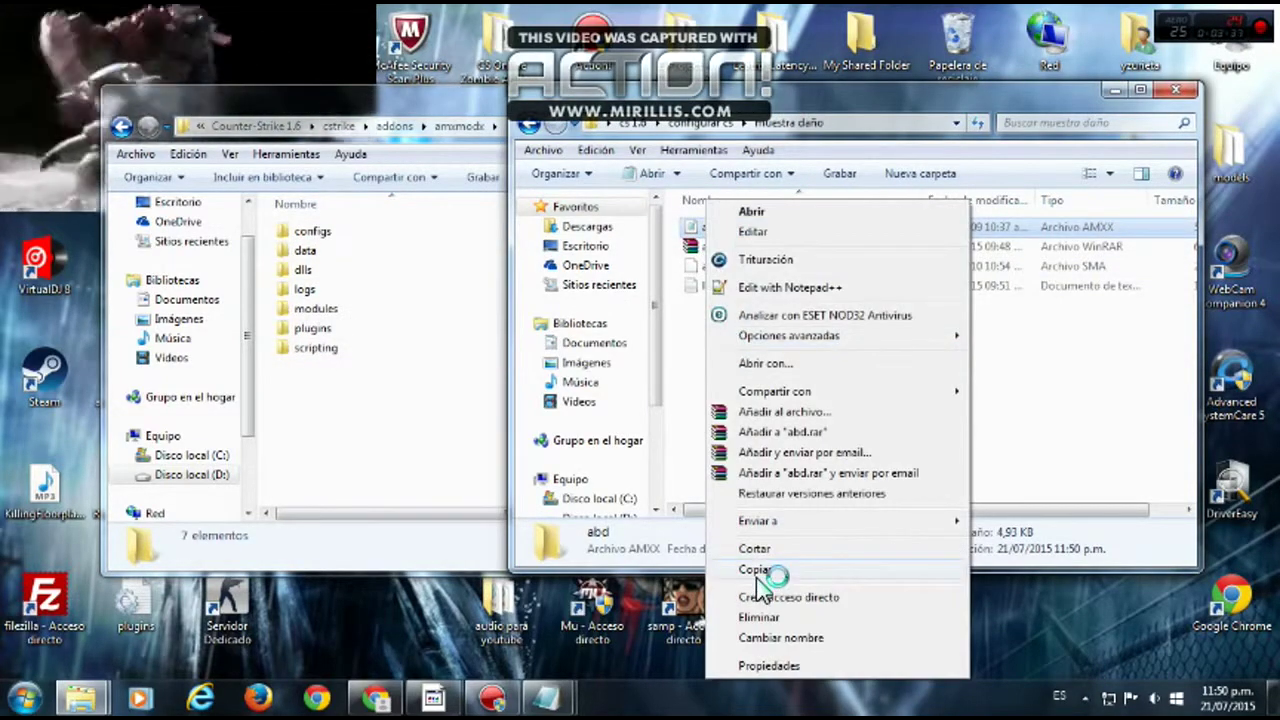
{"action": "left_click", "coordinate": [756, 569]}
{"action": "left_click", "coordinate": [338, 350]}
{"action": "right_click", "coordinate": [343, 345]}
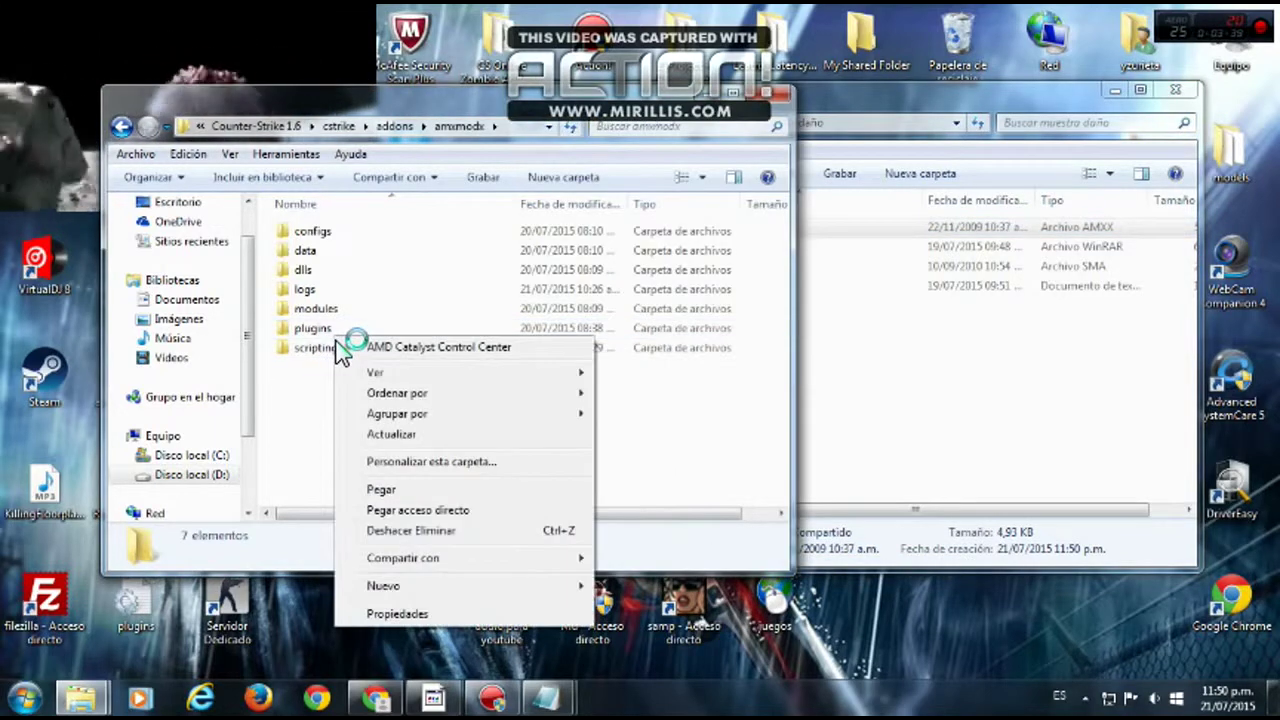
{"action": "left_click", "coordinate": [325, 330]}
{"action": "right_click", "coordinate": [300, 330]}
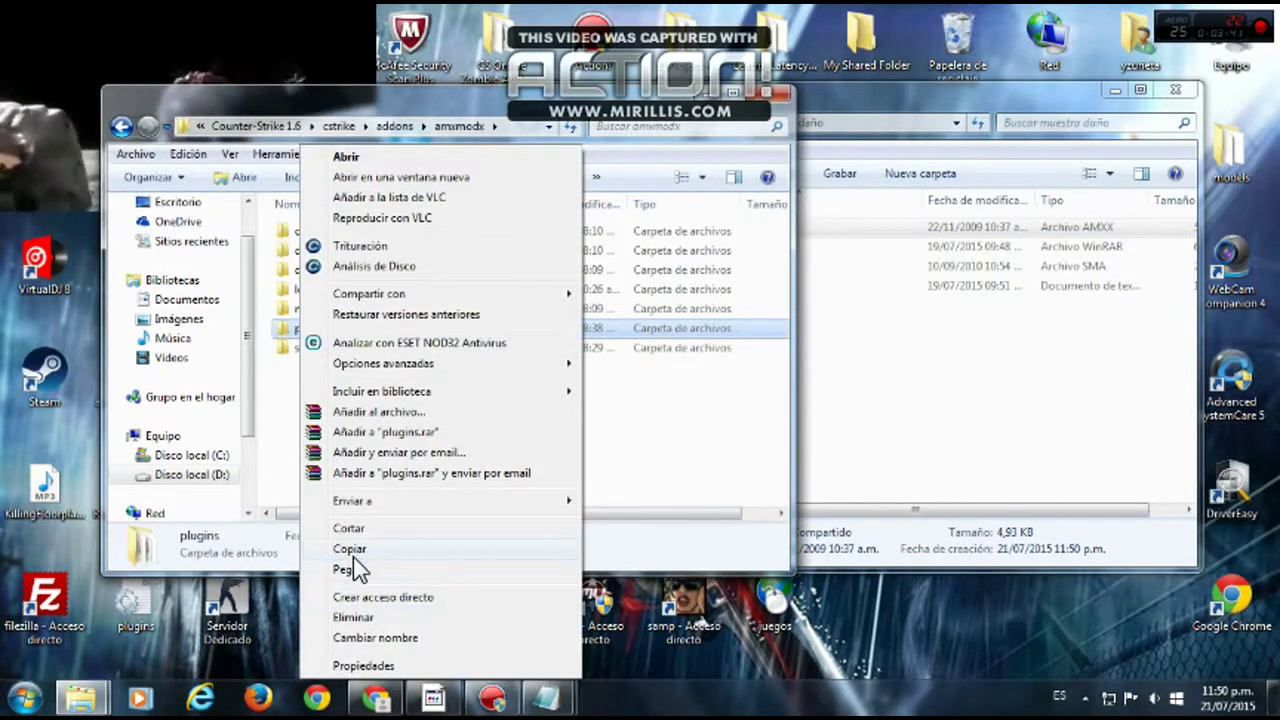
{"action": "left_click", "coordinate": [651, 449]}
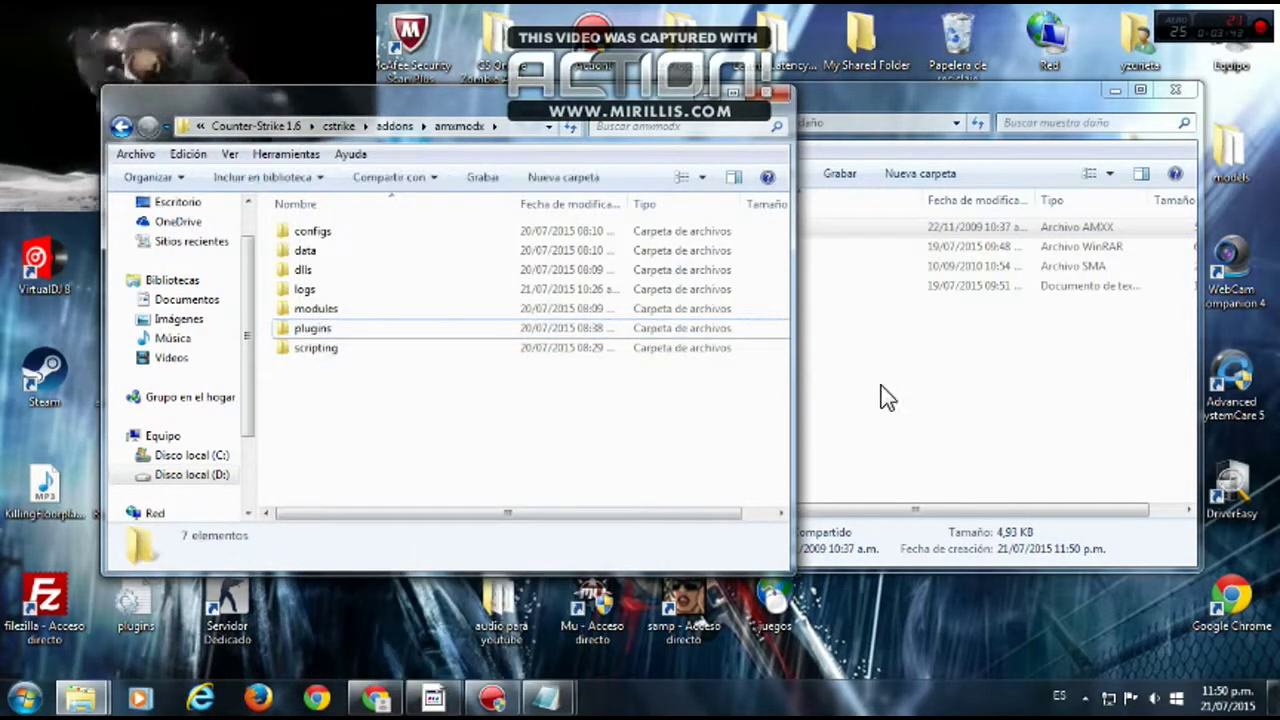
- Try to copy the abd.sma file into the scripting folder of amxmodx
{"action": "left_click", "coordinate": [886, 496]}
{"action": "right_click", "coordinate": [719, 270]}
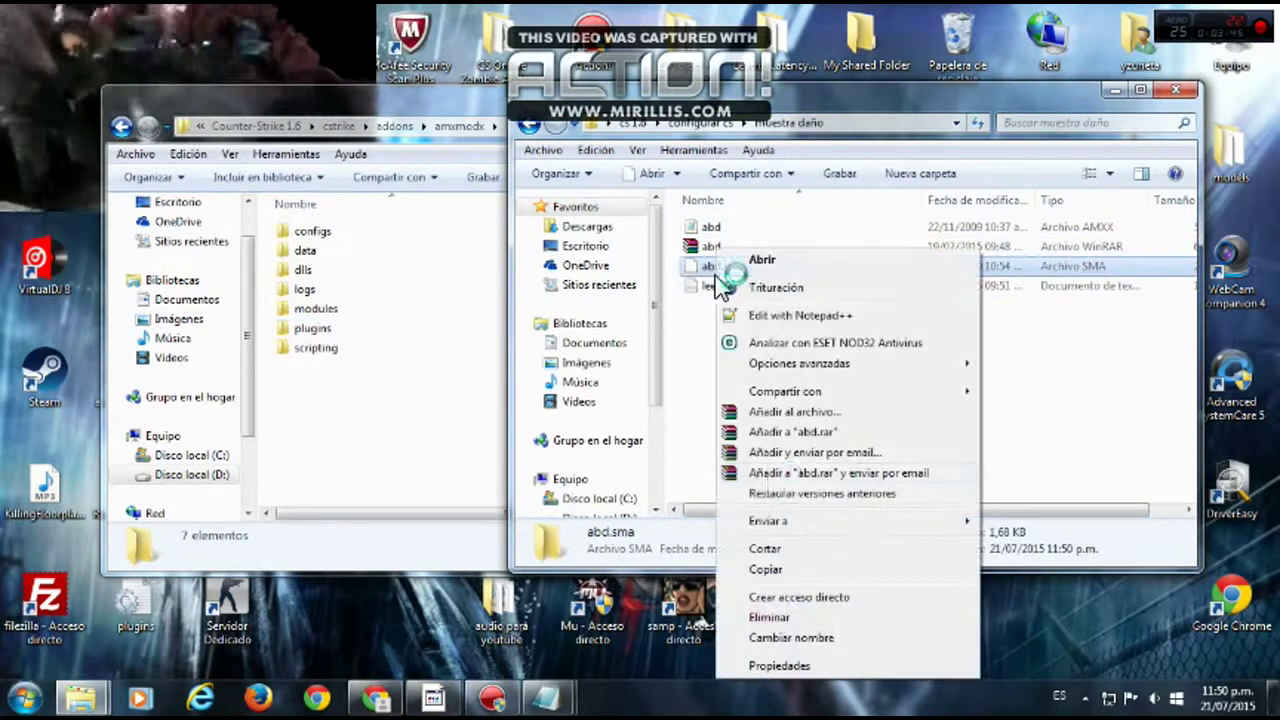
{"action": "left_click", "coordinate": [769, 573]}
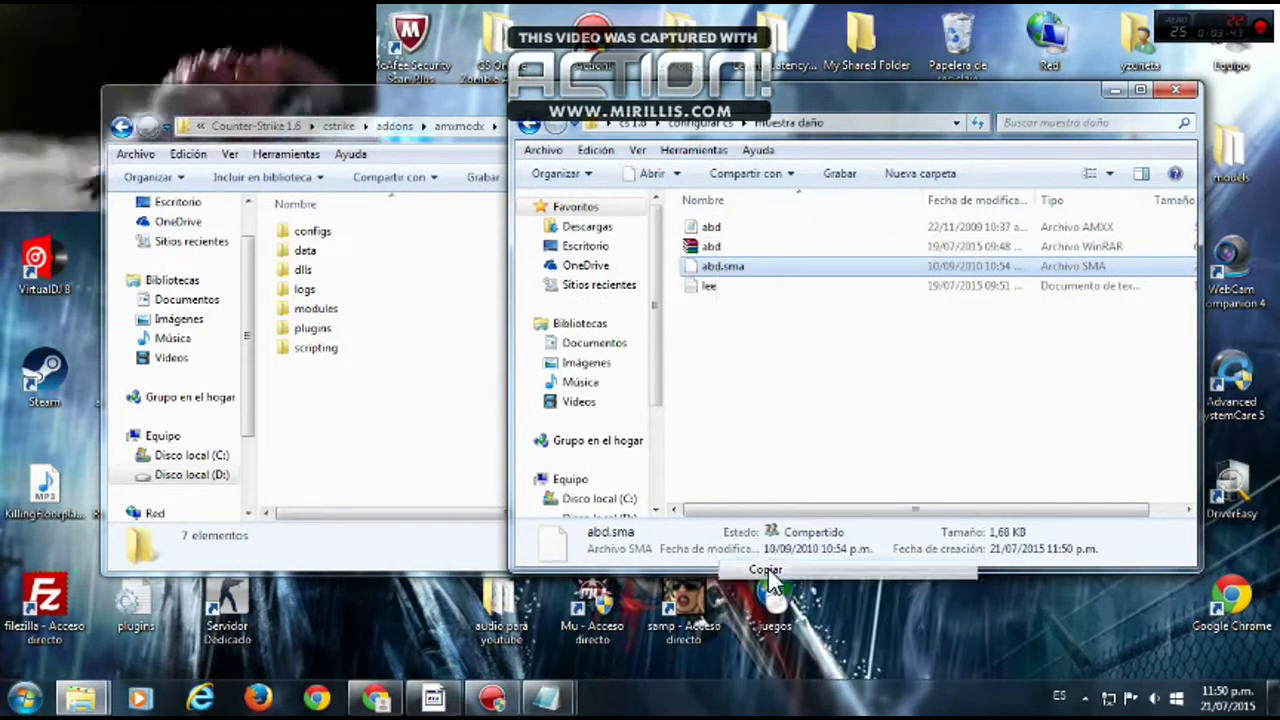
{"action": "left_click", "coordinate": [320, 349]}
{"action": "right_click", "coordinate": [322, 348]}
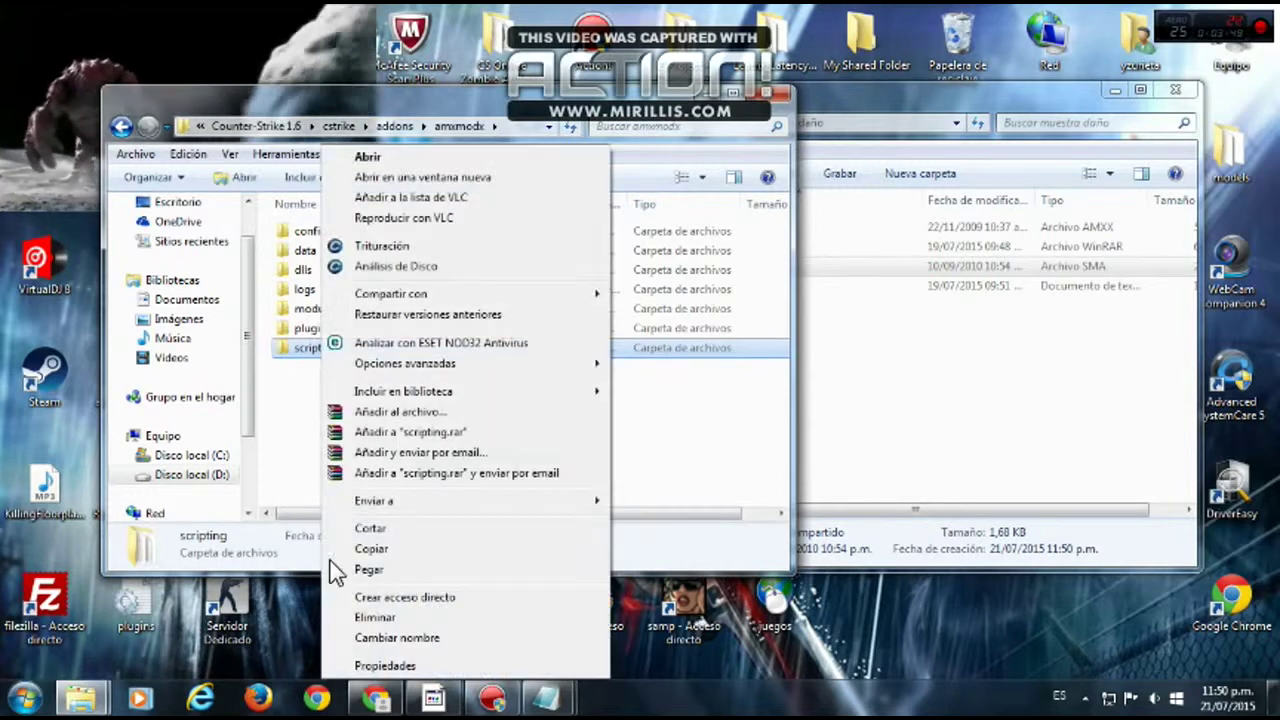
{"action": "left_click", "coordinate": [648, 470]}
{"action": "left_click", "coordinate": [900, 408]}
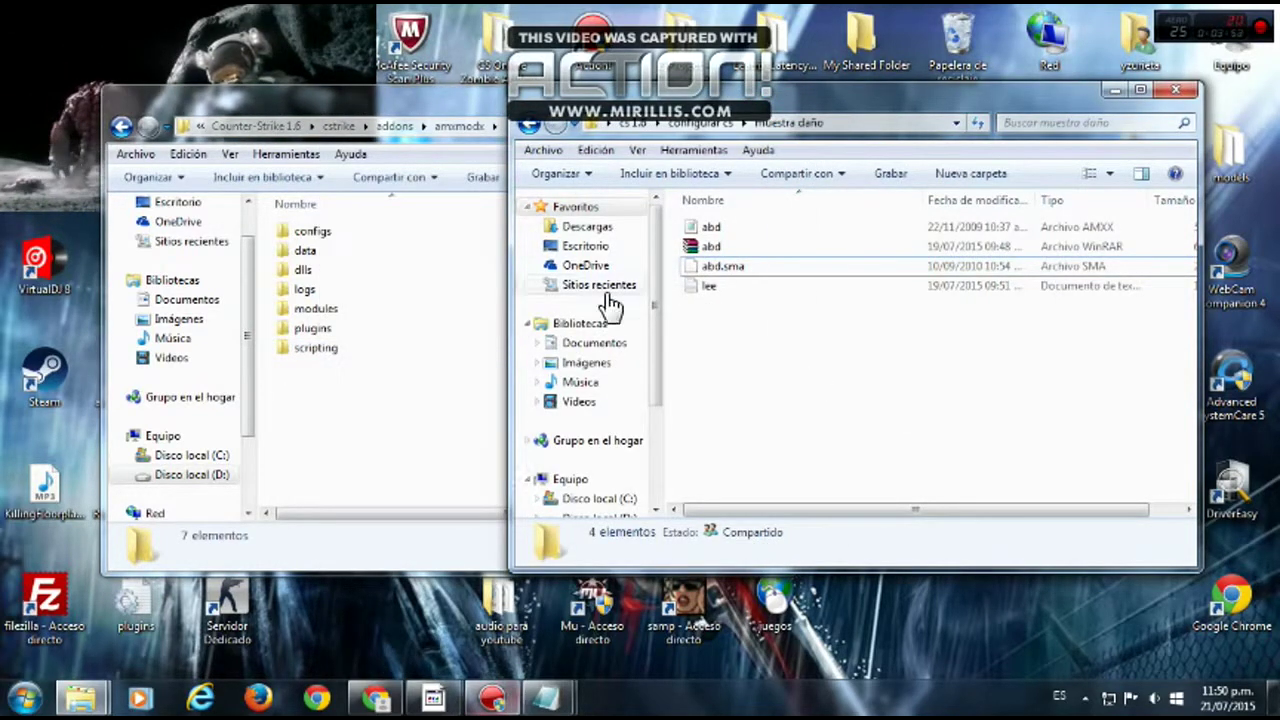
- Copy the name of the abd AMXX file in the muestra daño folder, leaving the name as it is
{"action": "left_click", "coordinate": [722, 232]}
{"action": "right_click", "coordinate": [719, 230]}
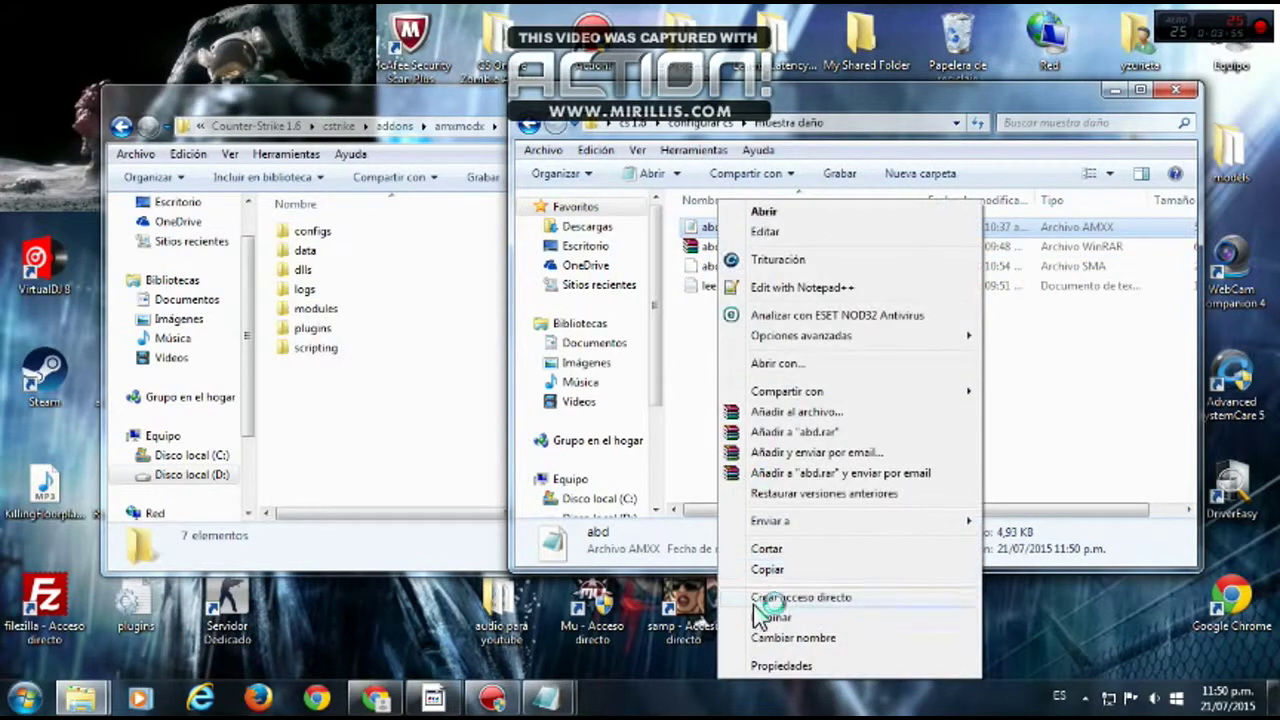
{"action": "left_click", "coordinate": [776, 640]}
{"action": "right_click", "coordinate": [720, 230]}
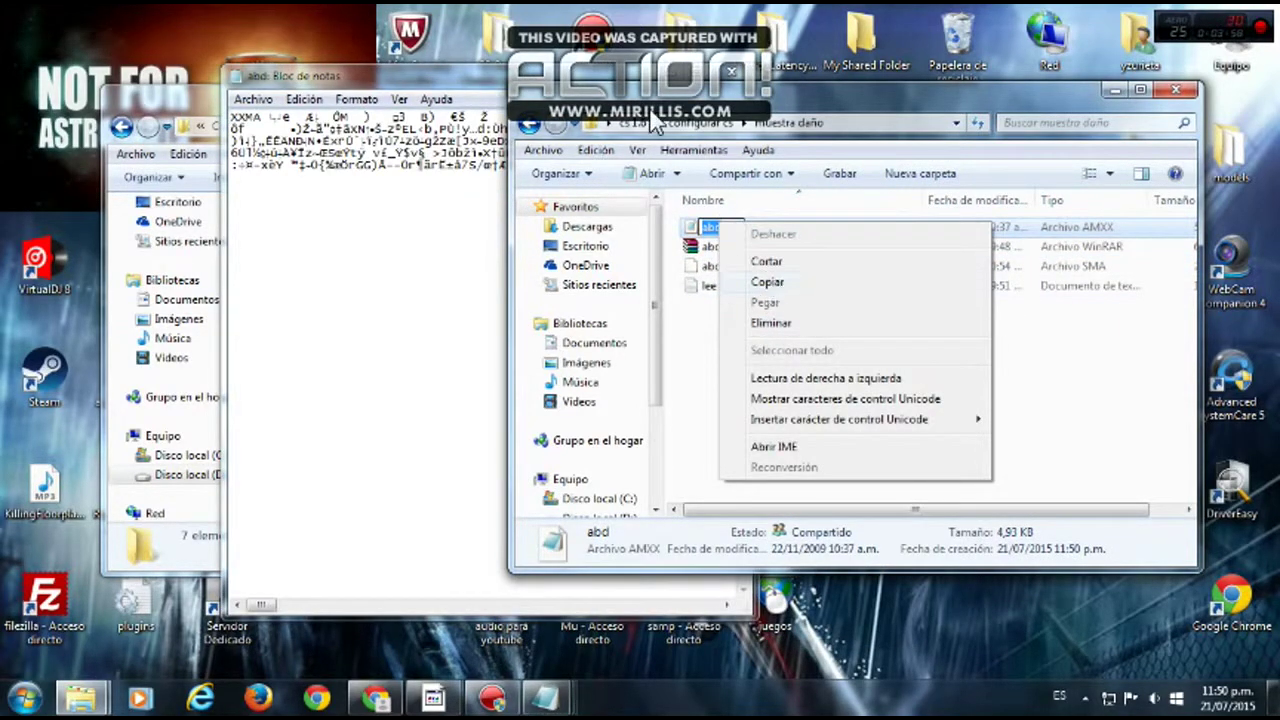
{"action": "left_click", "coordinate": [750, 372]}
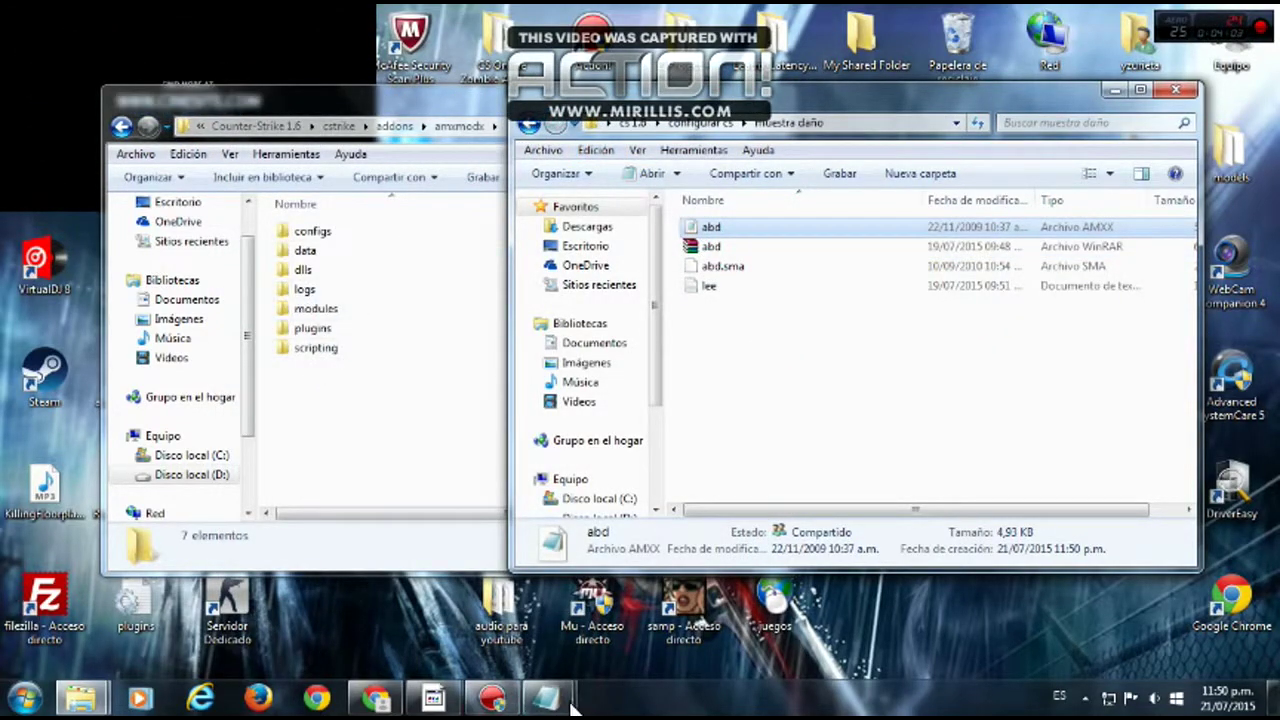
- Check the abd.amxx entry in the plugins list in Notepad, save the file and minimize it
{"action": "mouse_move", "coordinate": [560, 702]}
{"action": "left_click", "coordinate": [629, 622]}
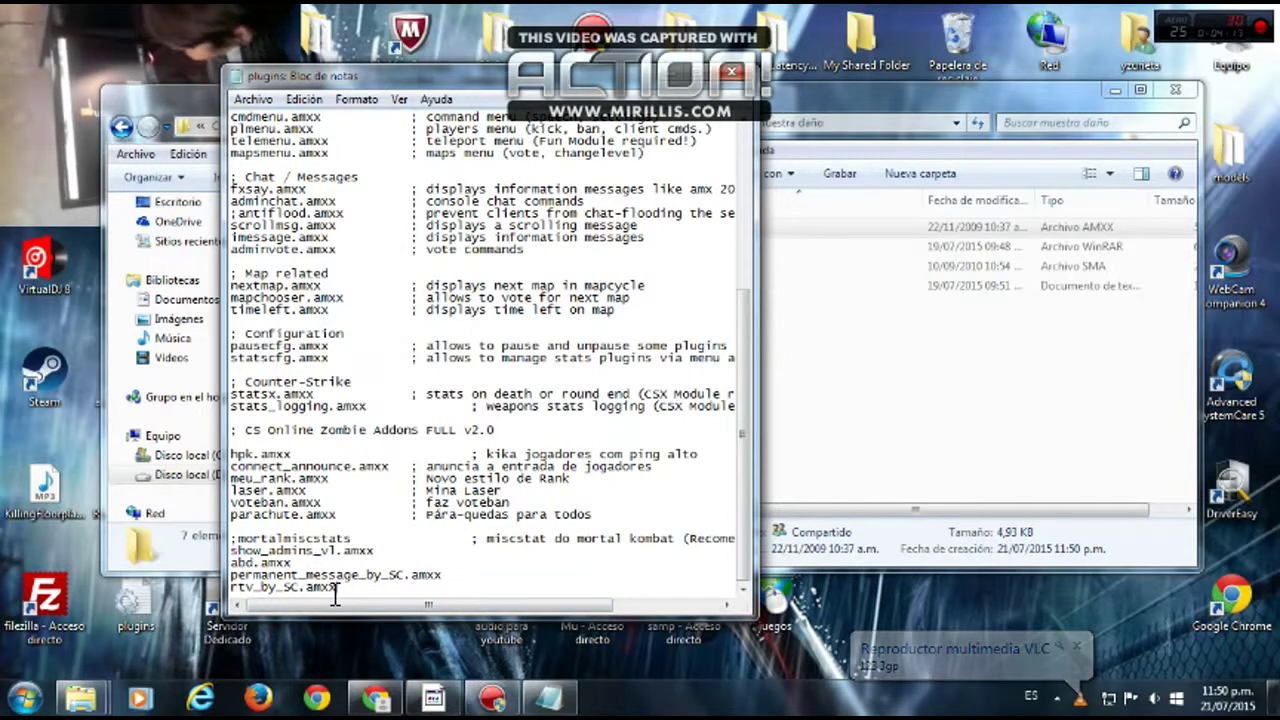
{"action": "left_click", "coordinate": [253, 99]}
{"action": "left_click", "coordinate": [285, 161]}
{"action": "left_click", "coordinate": [667, 68]}
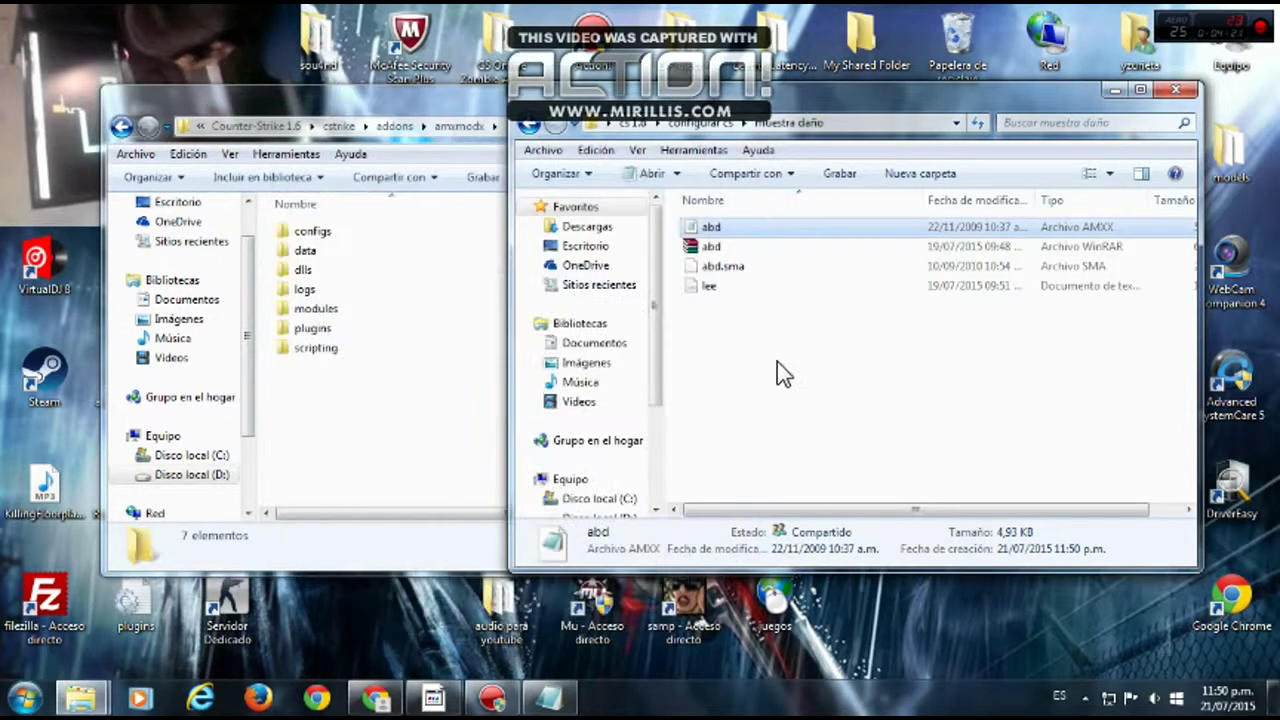
- Return to the configurar cs folder and delete the muestra daño folder
{"action": "left_click", "coordinate": [520, 123]}
{"action": "right_click", "coordinate": [710, 248]}
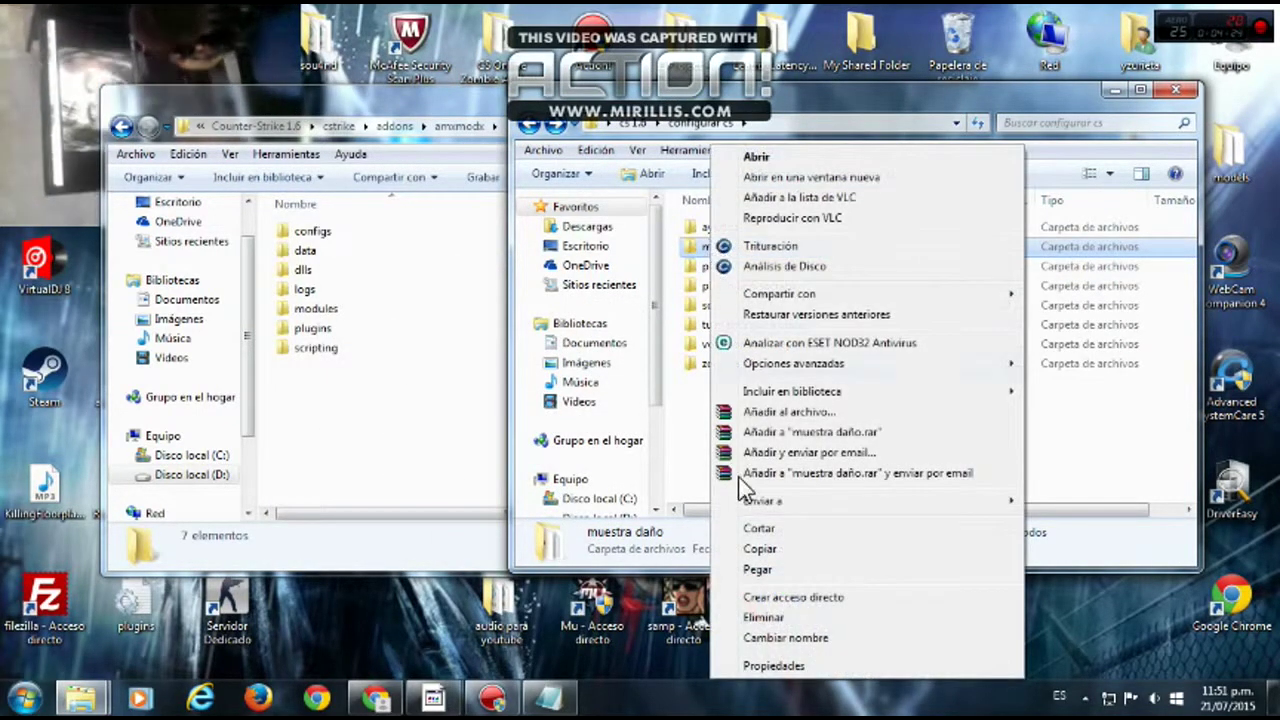
{"action": "left_click", "coordinate": [765, 618]}
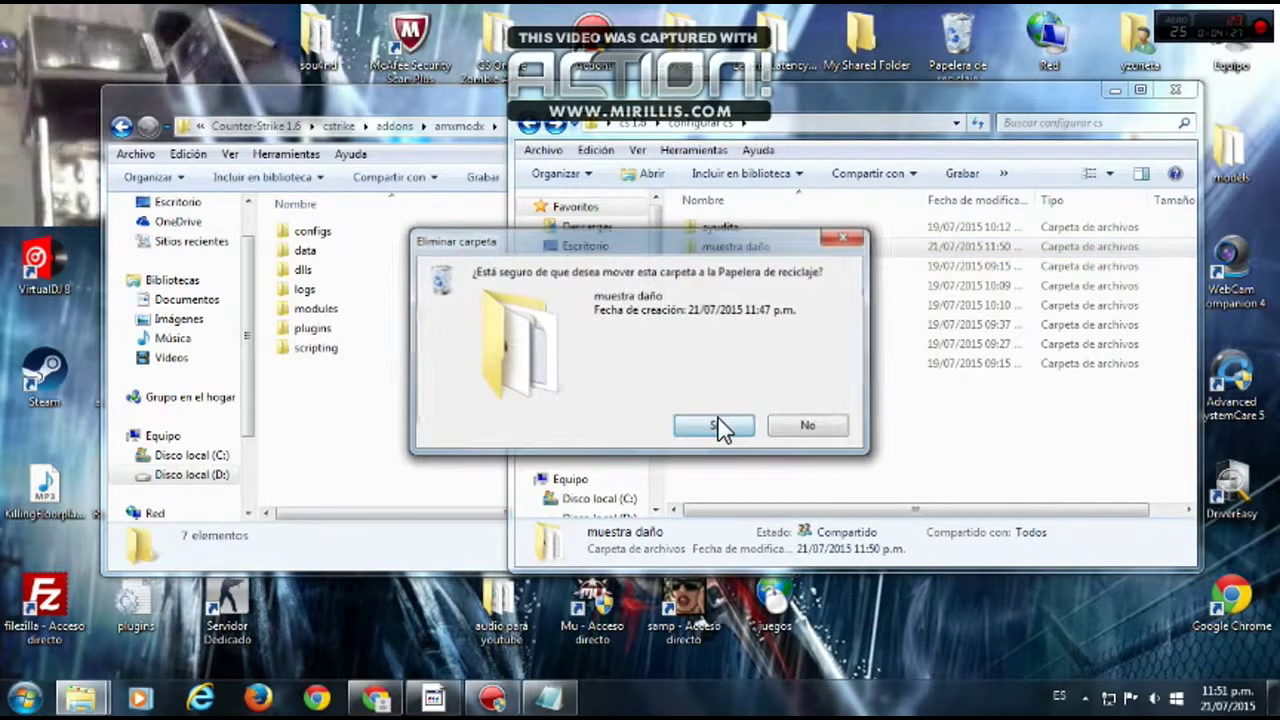
{"action": "left_click", "coordinate": [722, 428]}
- Go to the cstrike\models folder in the game window and return to the configurar cs window
{"action": "left_click", "coordinate": [690, 246]}
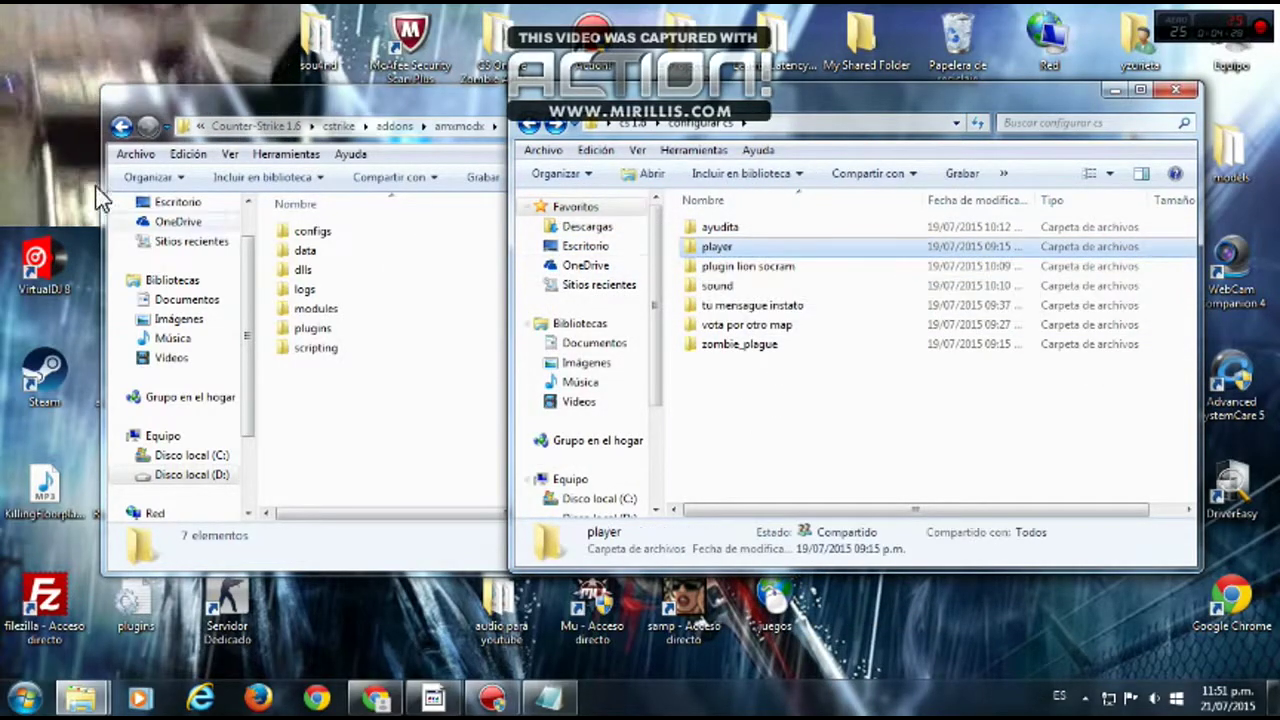
{"action": "left_click", "coordinate": [120, 127]}
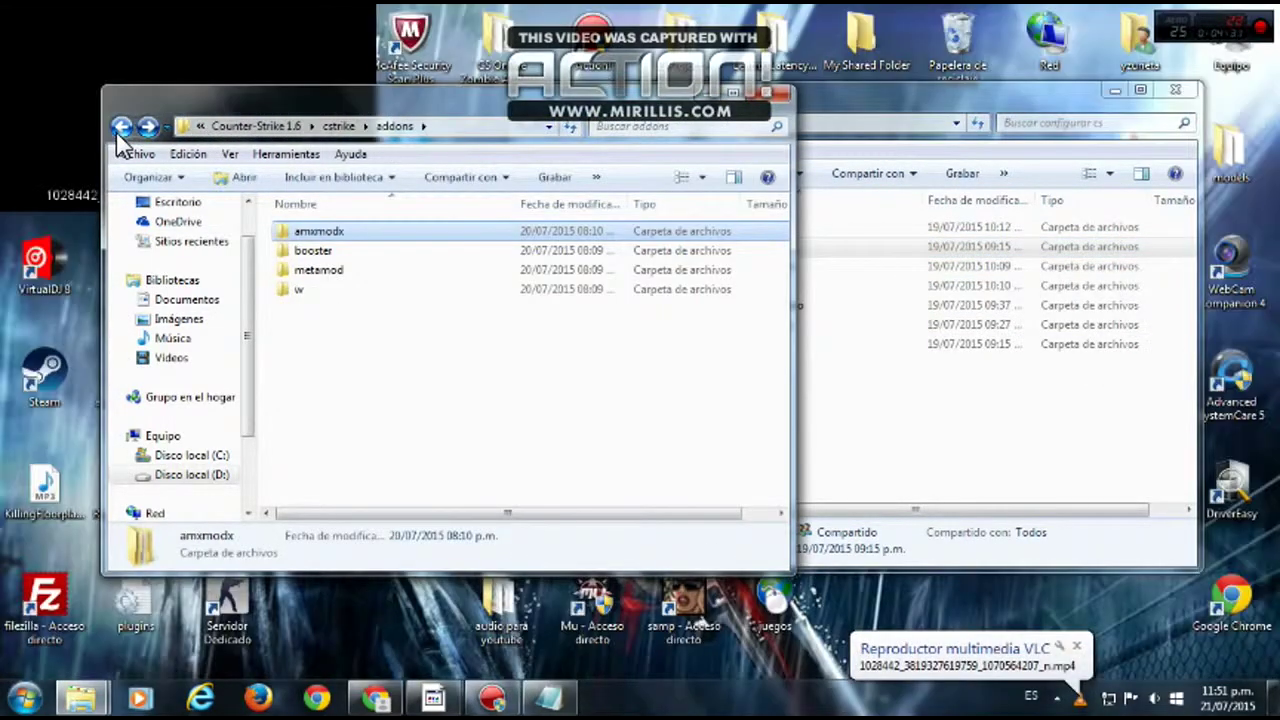
{"action": "left_click", "coordinate": [119, 129]}
{"action": "scroll", "coordinate": [320, 460], "scroll_direction": "down", "scroll_amount": 2}
{"action": "left_click", "coordinate": [311, 362]}
{"action": "double_click", "coordinate": [315, 365]}
{"action": "left_click", "coordinate": [983, 423]}
- Try to copy the player folder into the game's models folder, declining to merge it with the existing player folder
{"action": "left_click", "coordinate": [716, 248]}
{"action": "right_click", "coordinate": [718, 262]}
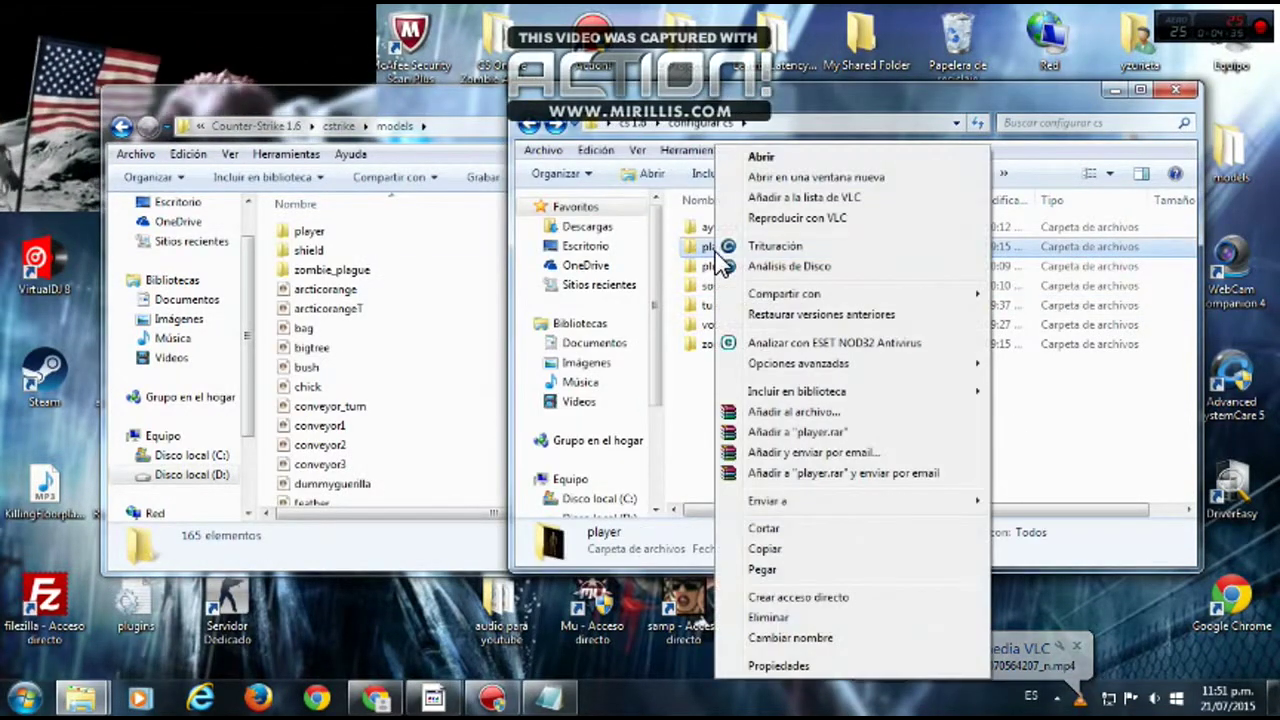
{"action": "left_click", "coordinate": [765, 548]}
{"action": "left_click", "coordinate": [277, 391]}
{"action": "right_click", "coordinate": [270, 390]}
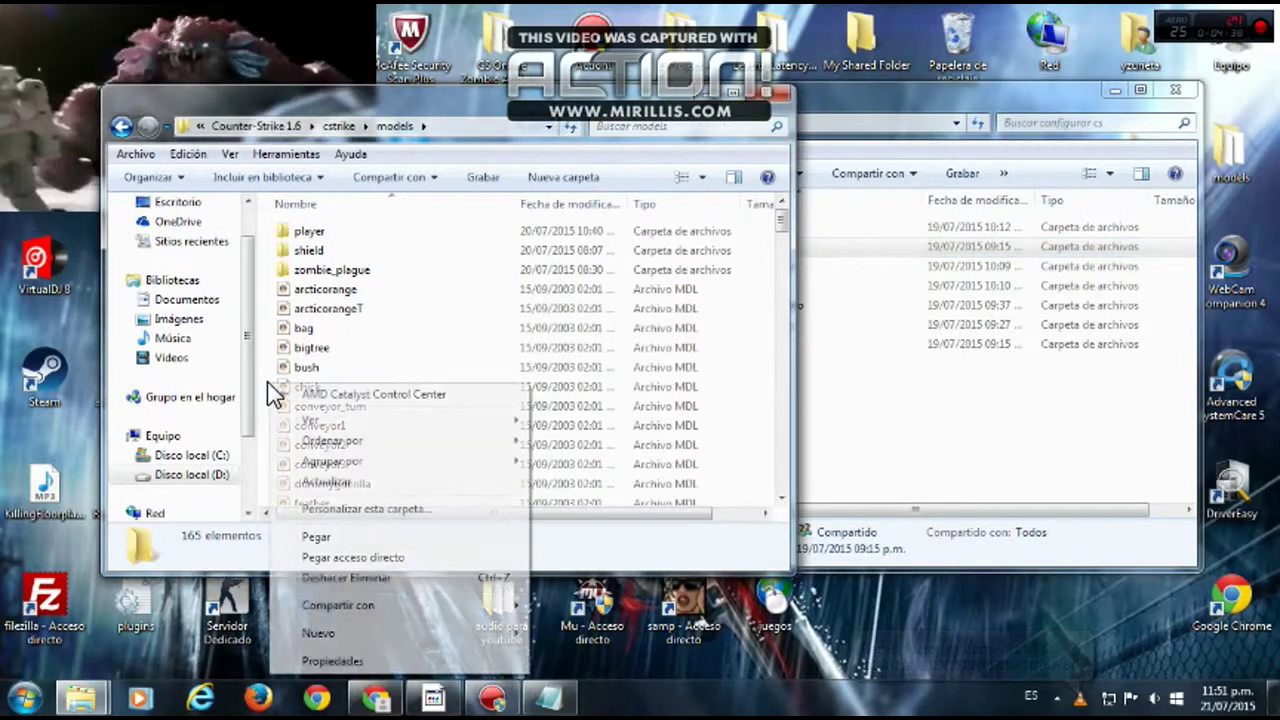
{"action": "left_click", "coordinate": [318, 539]}
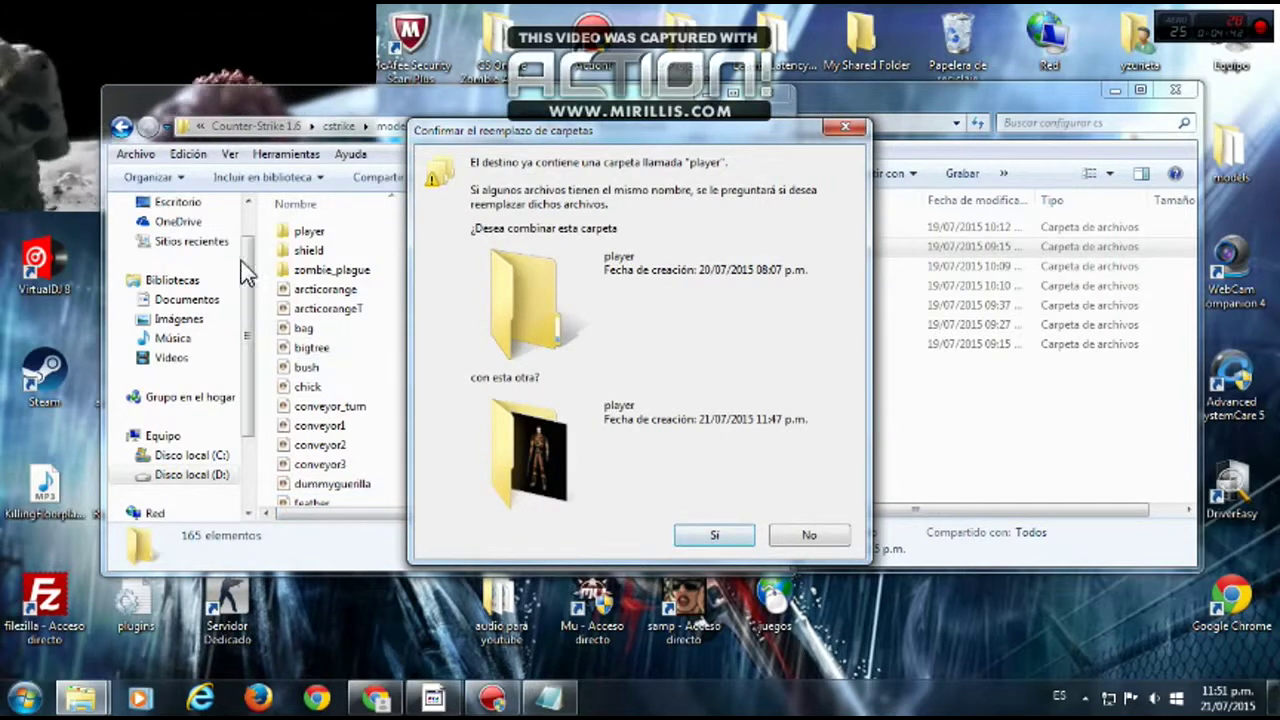
{"action": "left_click", "coordinate": [805, 537]}
- Delete the player folder from configurar cs
{"action": "left_click", "coordinate": [692, 250]}
{"action": "right_click", "coordinate": [697, 257]}
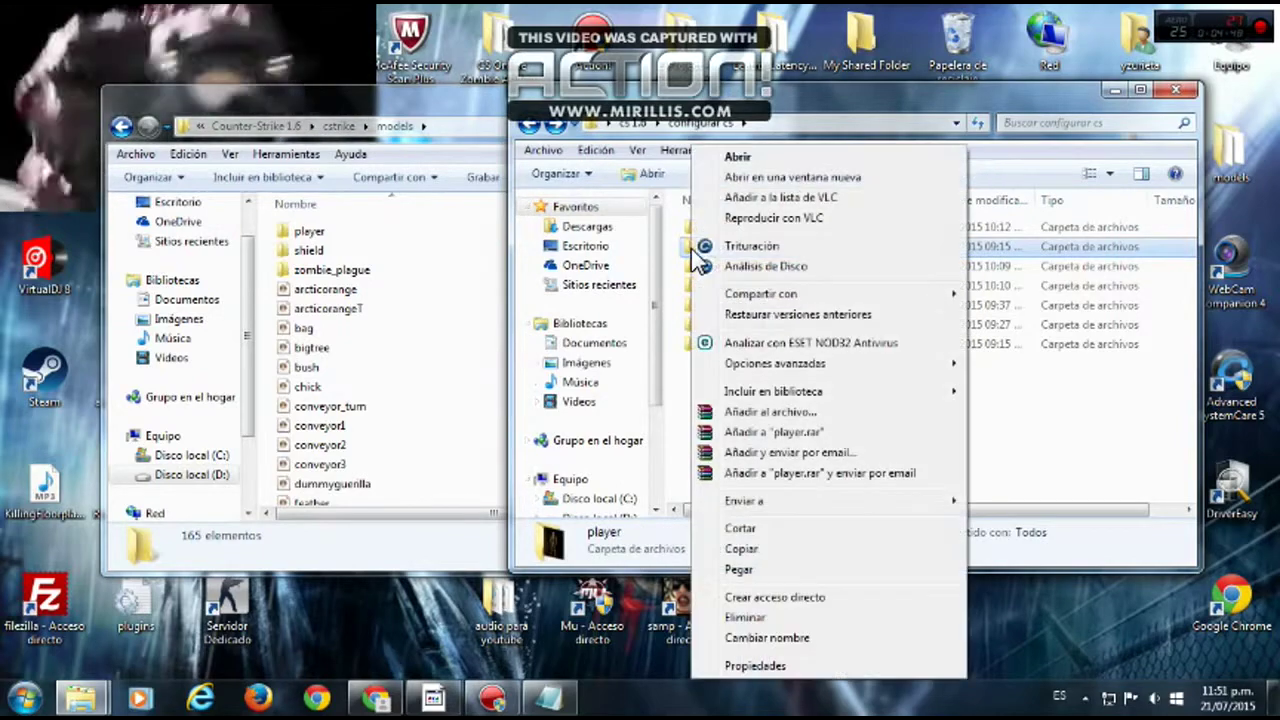
{"action": "left_click", "coordinate": [753, 615]}
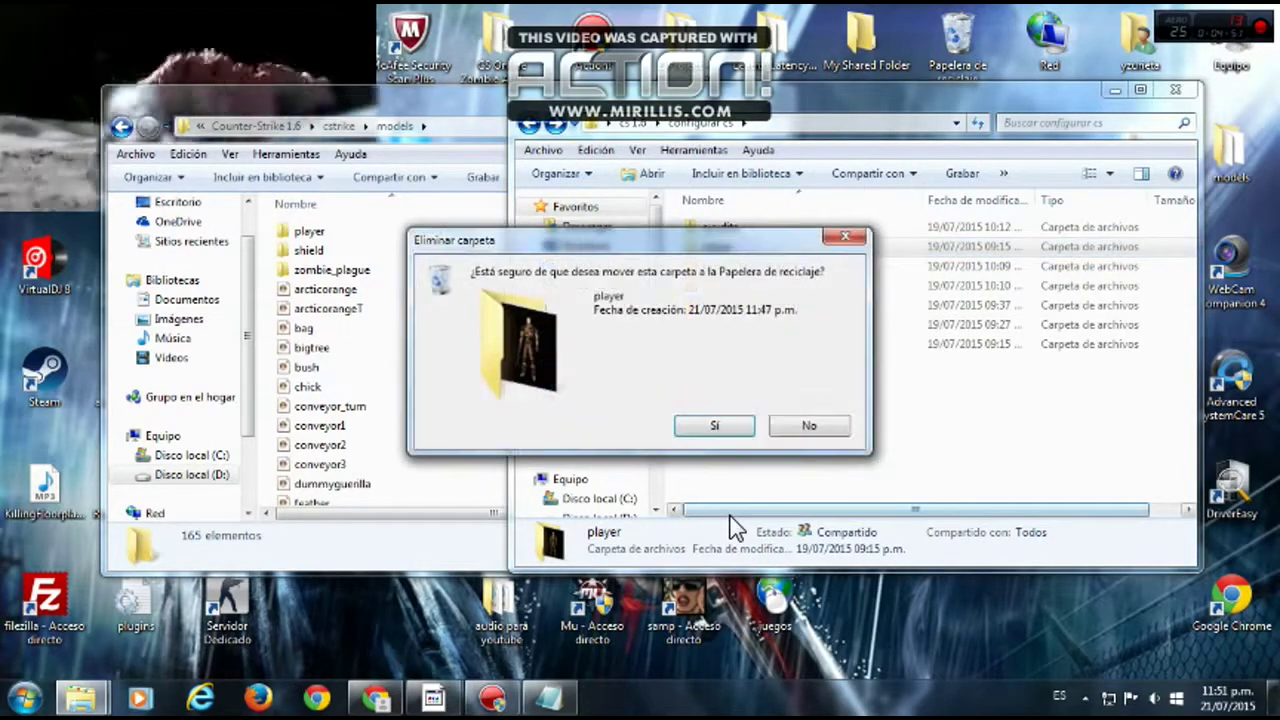
{"action": "left_click", "coordinate": [714, 427]}
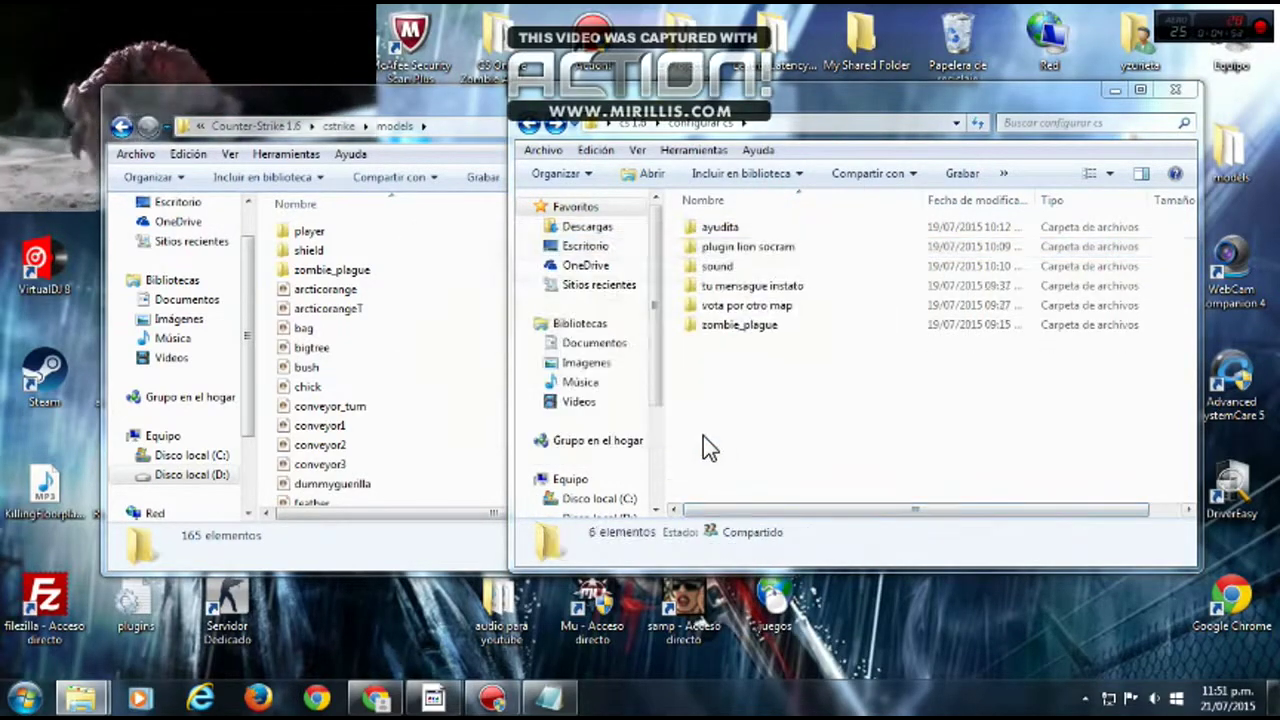
- Open the sound folder in configurar cs and go to the cstrike\sound folder in the game window
{"action": "double_click", "coordinate": [691, 266]}
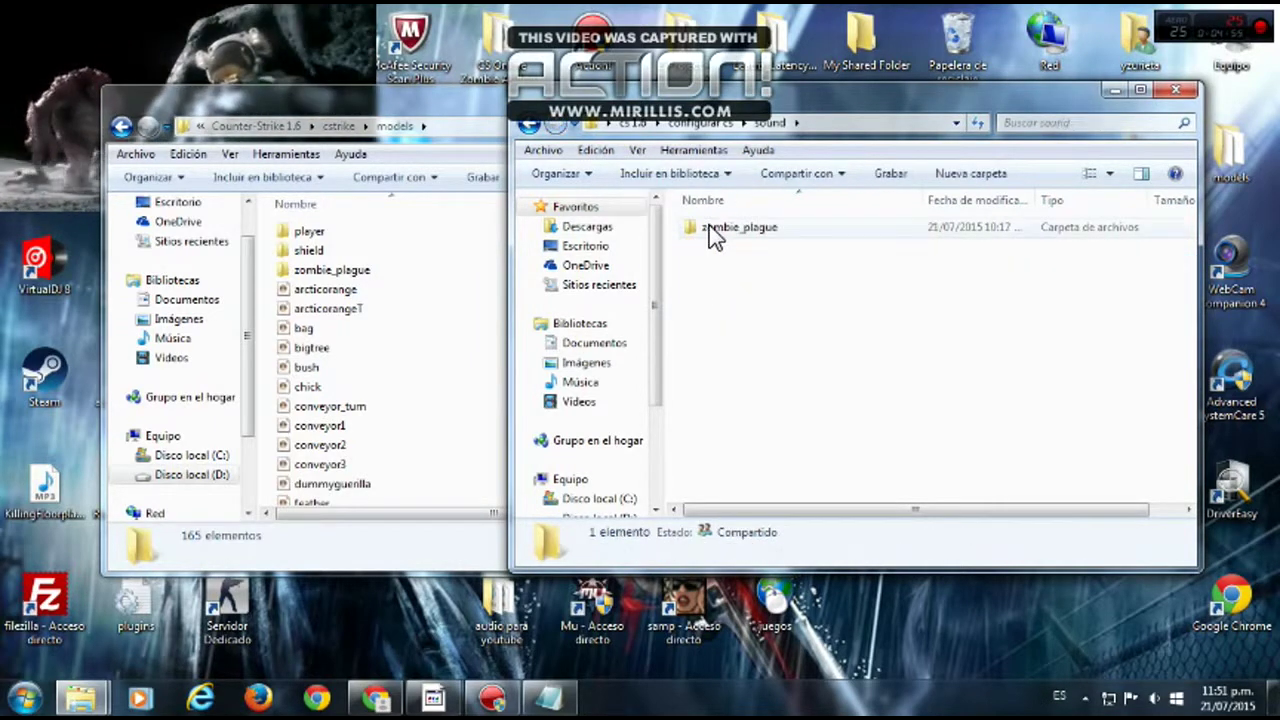
{"action": "left_click", "coordinate": [712, 236]}
{"action": "left_click", "coordinate": [759, 316]}
{"action": "left_click", "coordinate": [688, 227]}
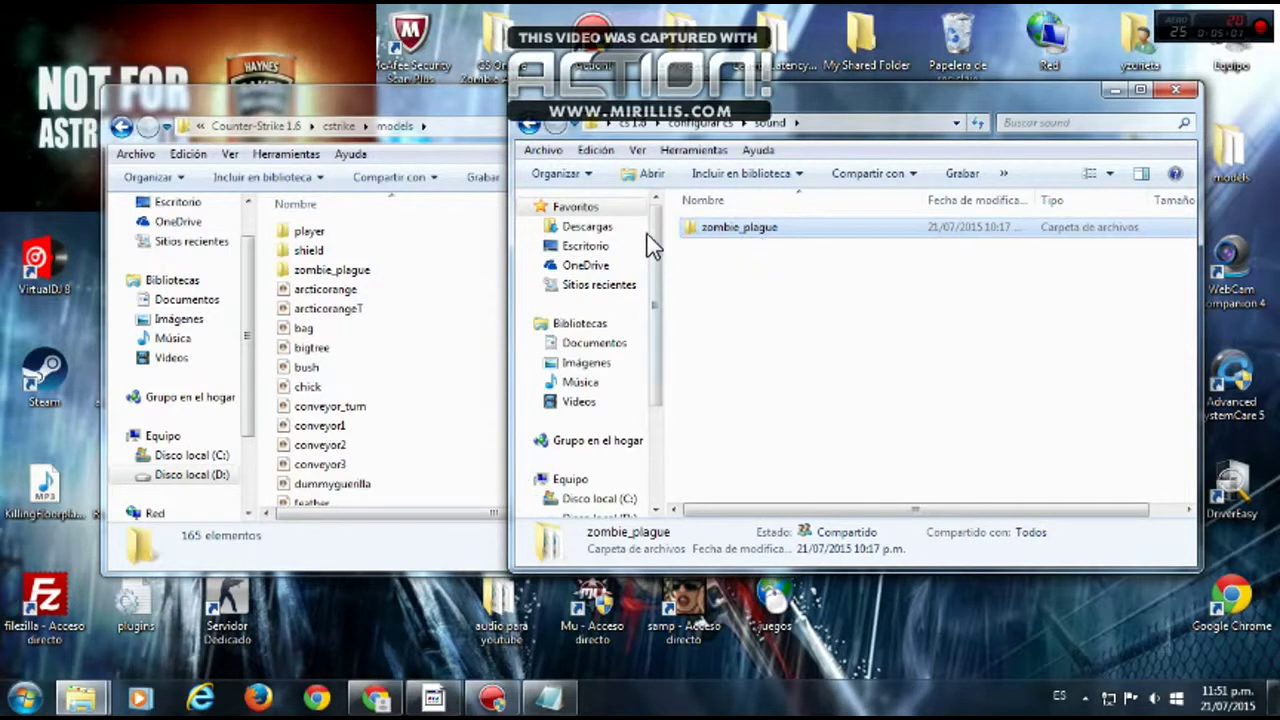
{"action": "left_click", "coordinate": [120, 127]}
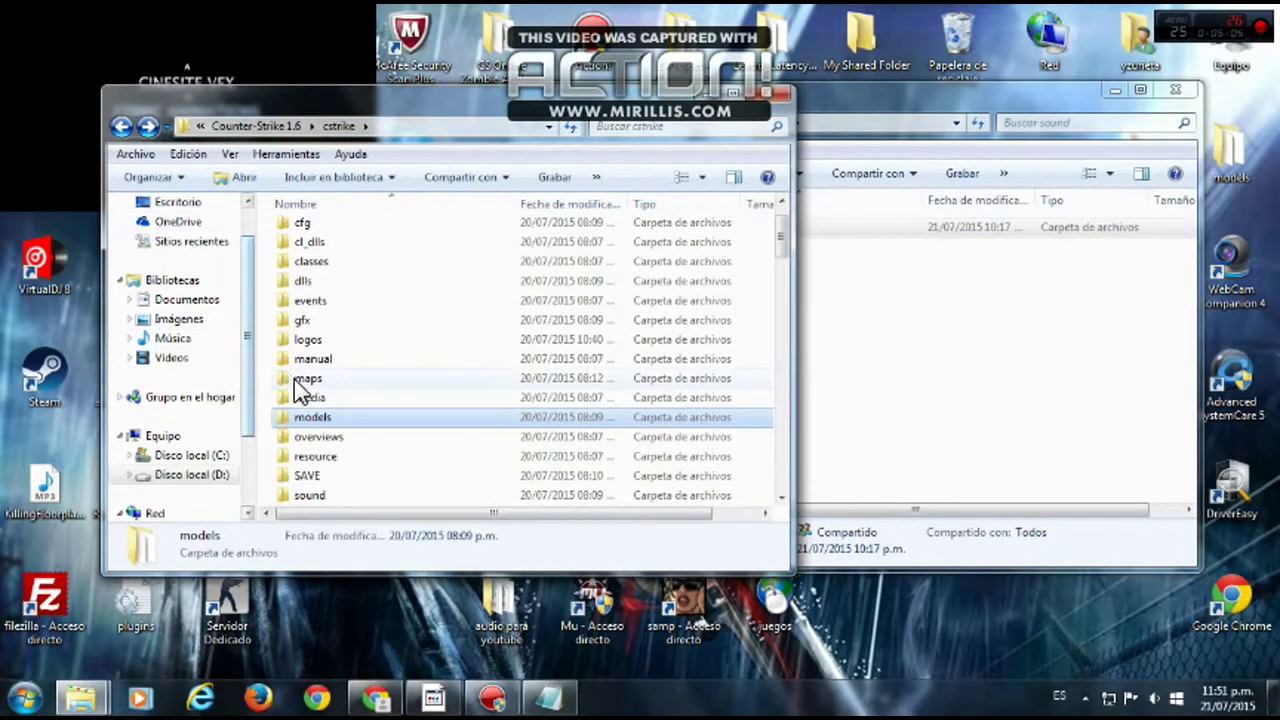
{"action": "scroll", "coordinate": [300, 388], "scroll_direction": "down", "scroll_amount": 2}
{"action": "double_click", "coordinate": [290, 380]}
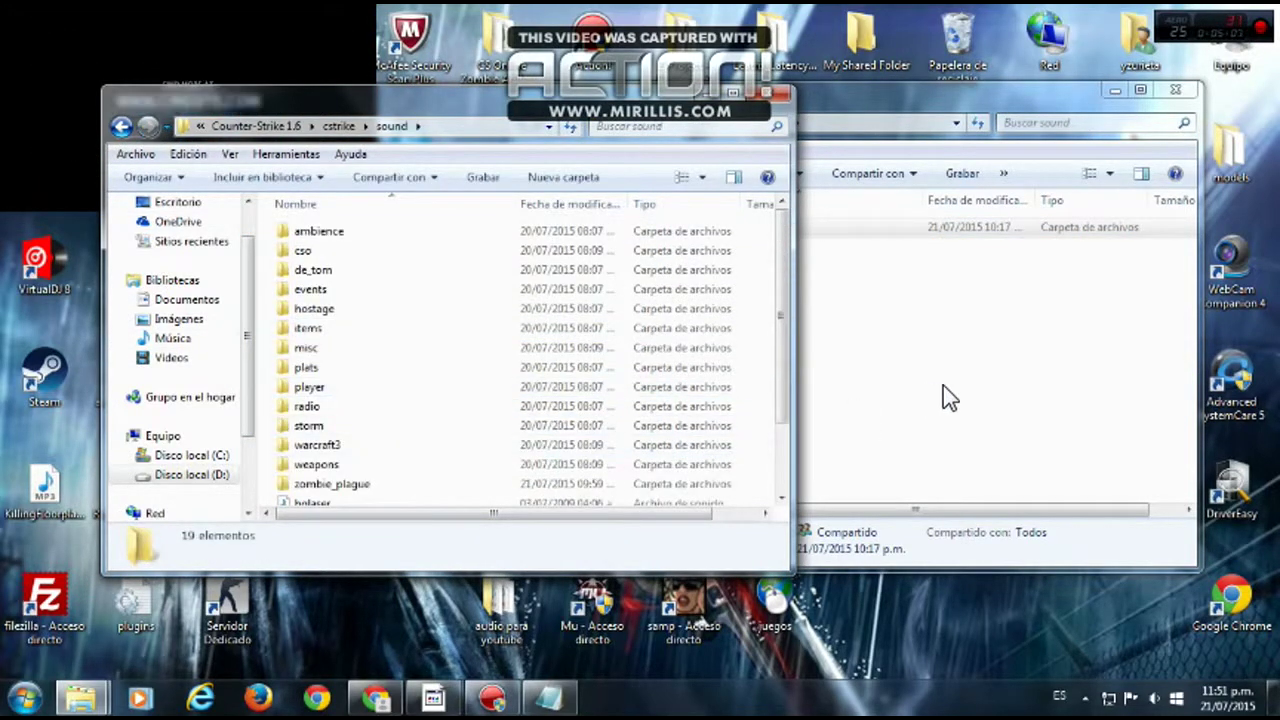
- Try to copy the zombie_plague folder into the game's sound folder
{"action": "left_click", "coordinate": [949, 397]}
{"action": "right_click", "coordinate": [723, 235]}
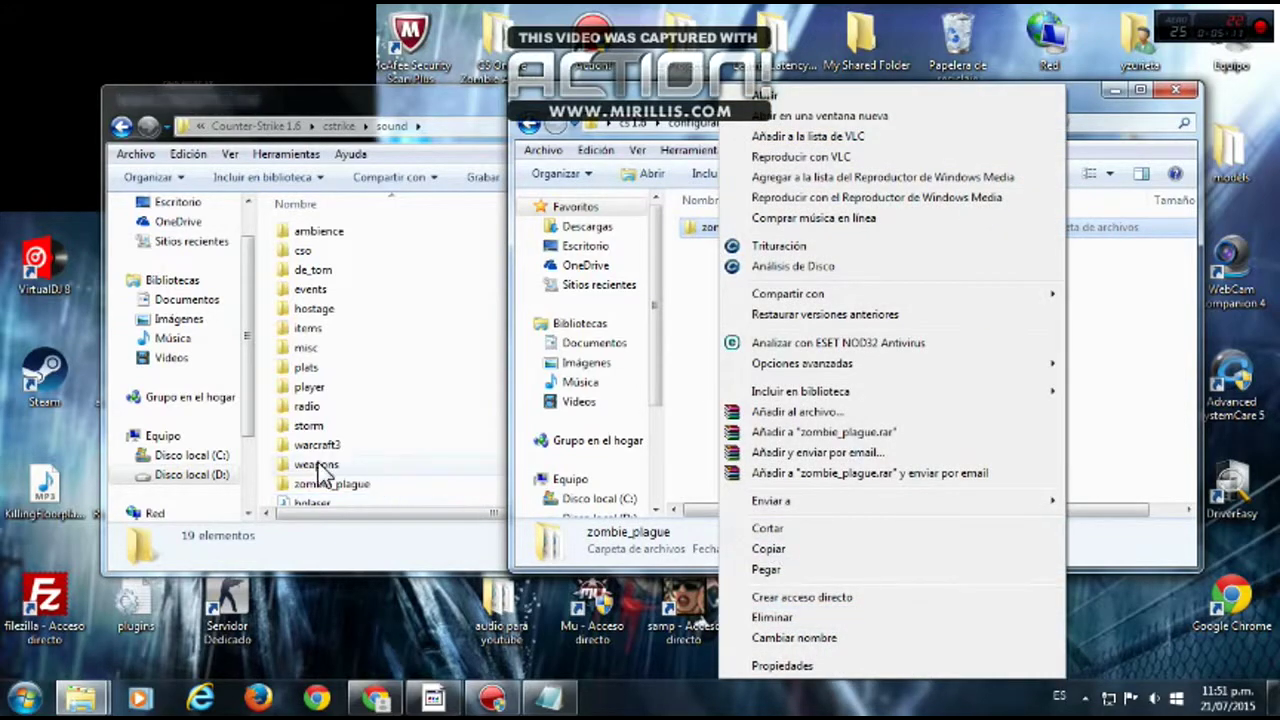
{"action": "left_click", "coordinate": [268, 455]}
{"action": "right_click", "coordinate": [268, 455]}
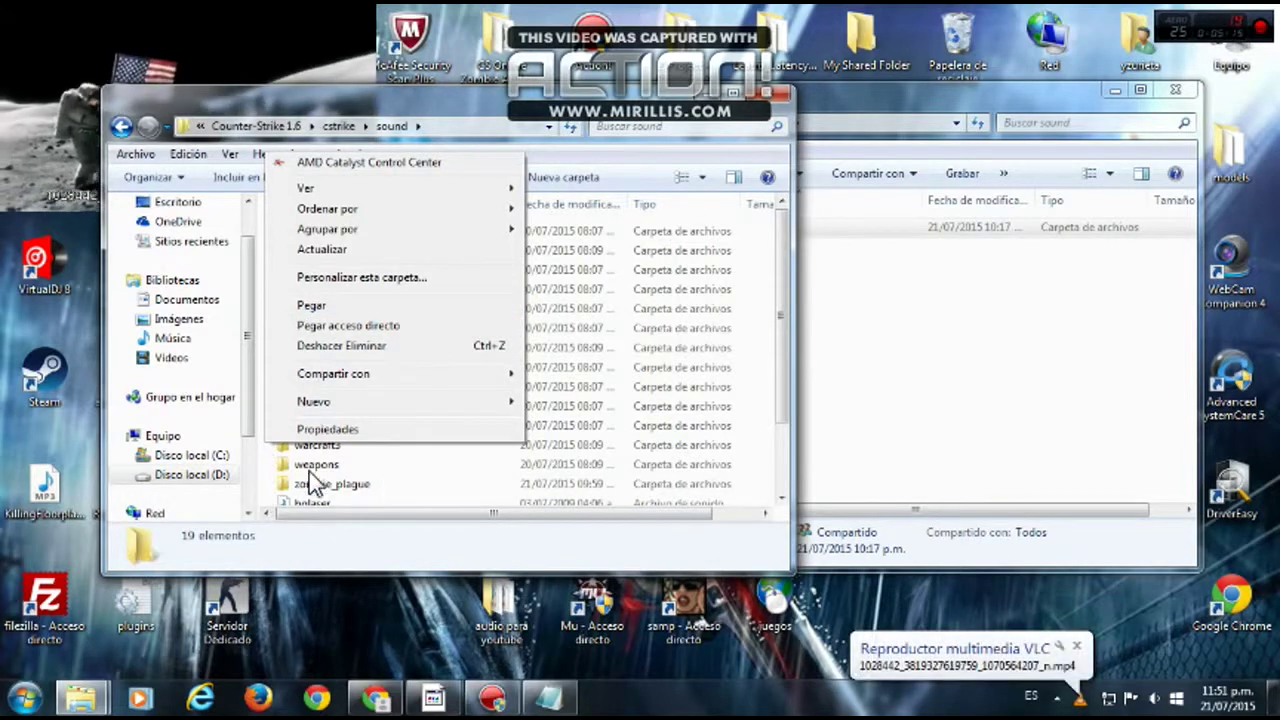
{"action": "left_click", "coordinate": [860, 340]}
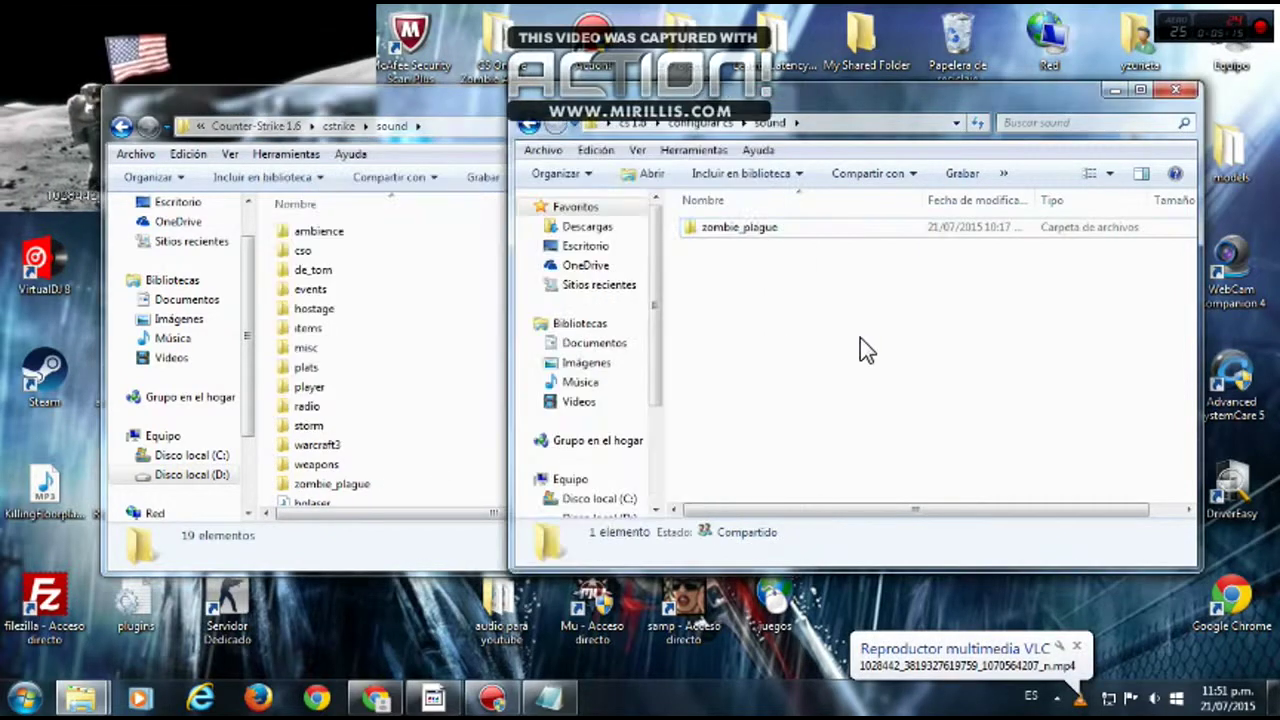
- Return to the configurar cs folder and delete the sound folder
{"action": "left_click", "coordinate": [529, 126]}
{"action": "right_click", "coordinate": [694, 266]}
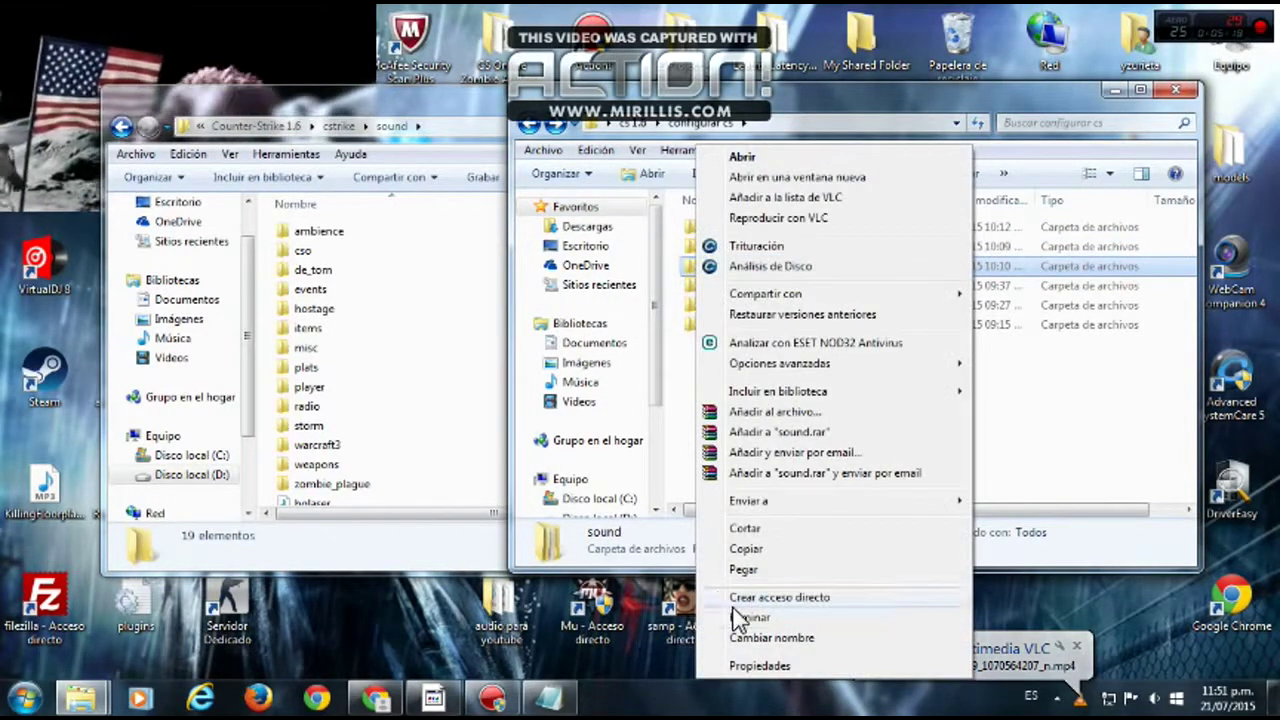
{"action": "left_click", "coordinate": [740, 617]}
{"action": "left_click", "coordinate": [714, 437]}
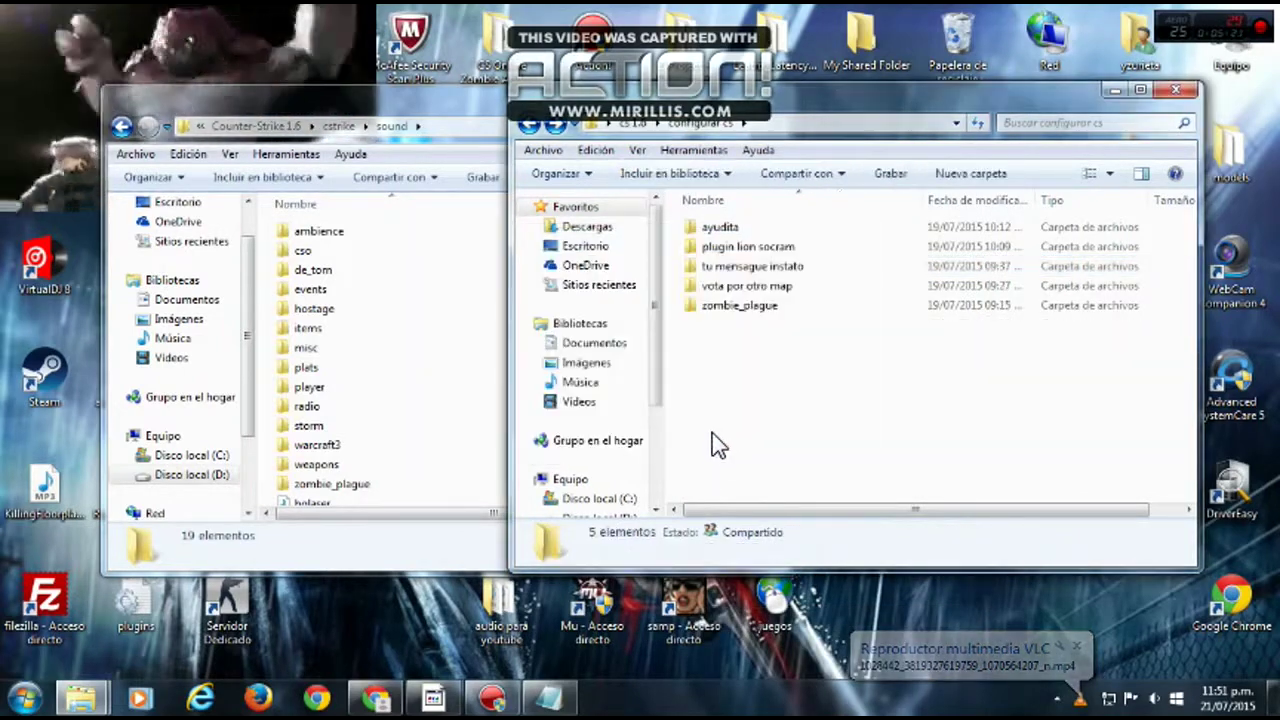
- Extract the Permanent_message_by_SC archive inside the tu mensague instato folder and open the extracted cstrike folder
{"action": "double_click", "coordinate": [708, 268]}
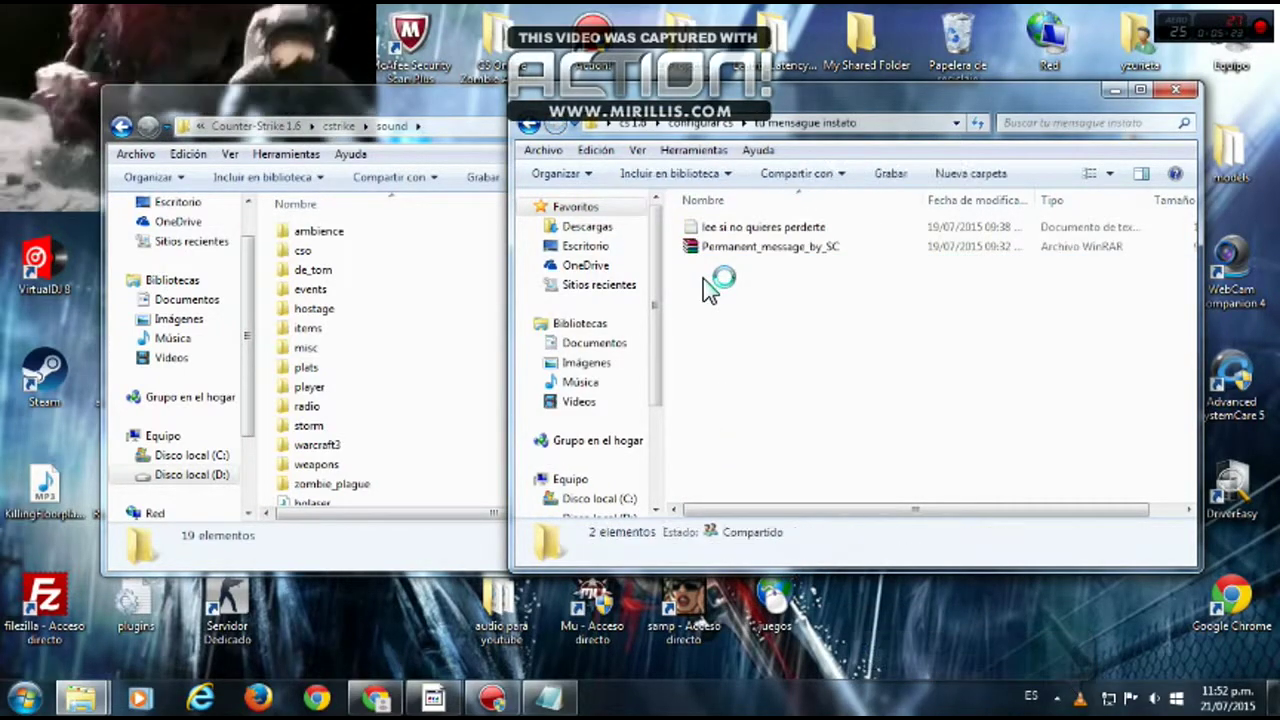
{"action": "right_click", "coordinate": [745, 248]}
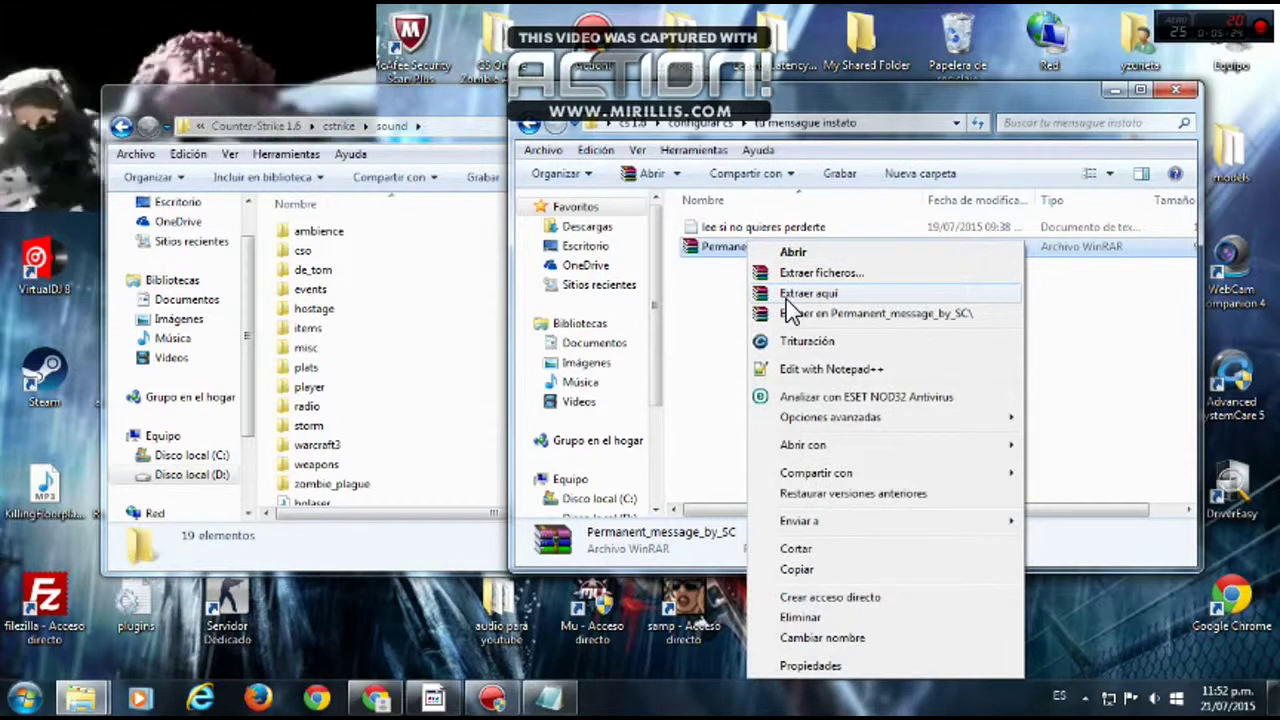
{"action": "left_click", "coordinate": [786, 298]}
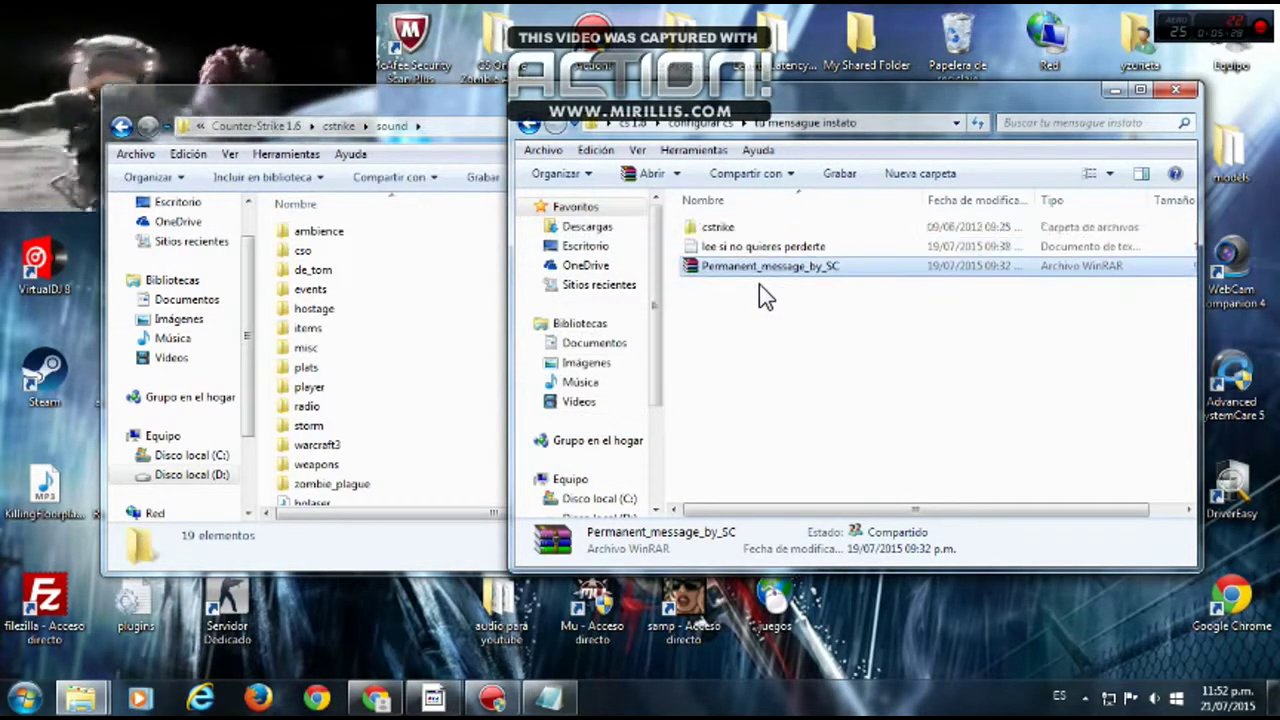
{"action": "double_click", "coordinate": [722, 230]}
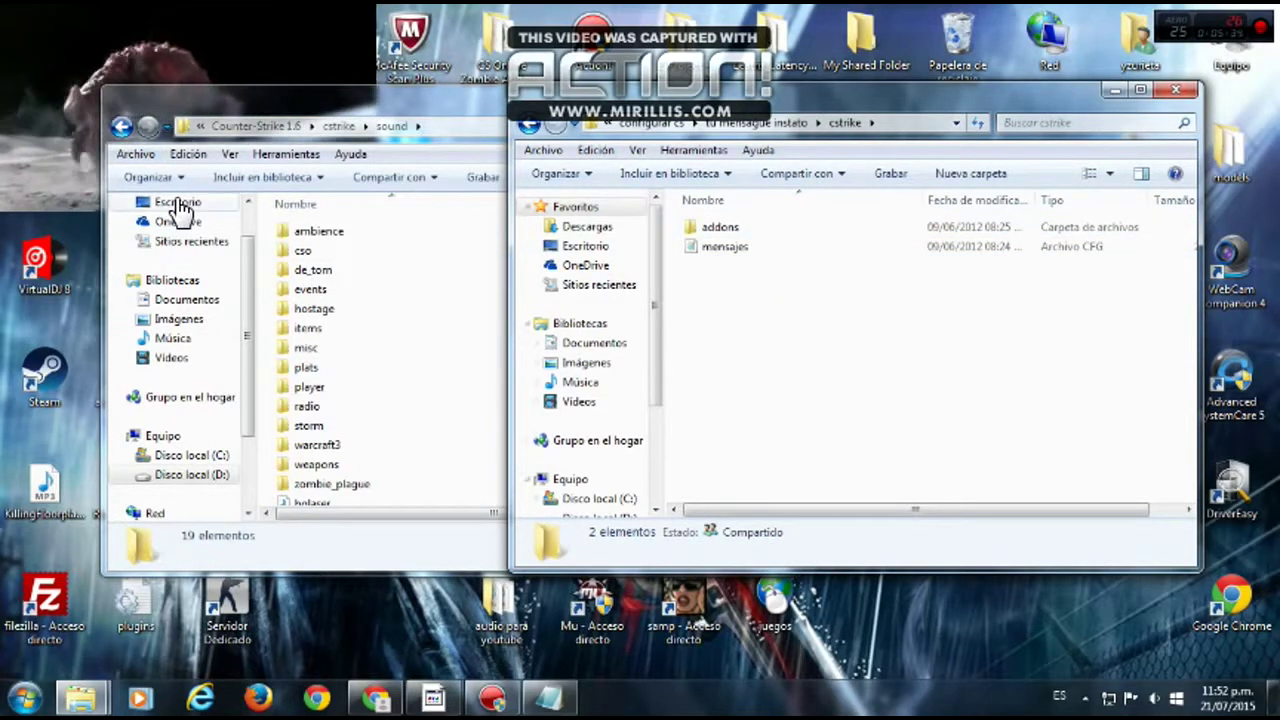
- Go back to the main cstrike folder in the game window, keeping the extracted cstrike window in front
{"action": "left_click", "coordinate": [119, 122]}
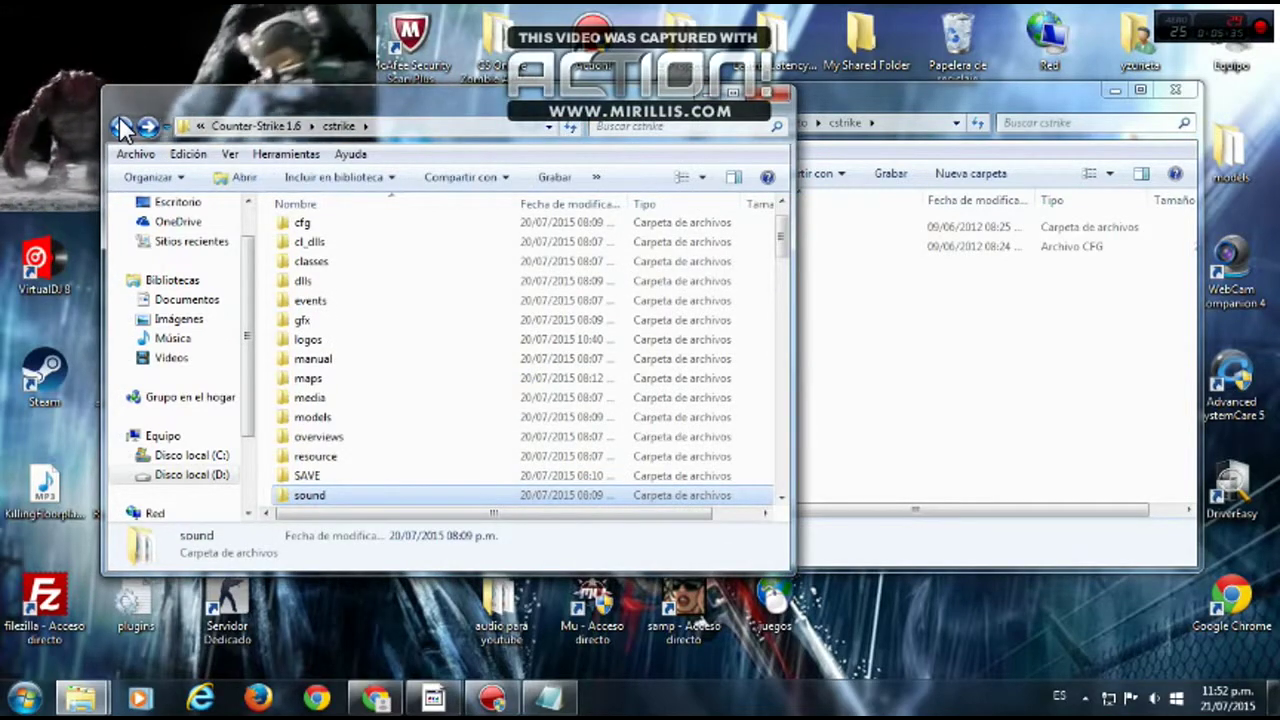
{"action": "scroll", "coordinate": [409, 449], "scroll_direction": "up", "scroll_amount": 1}
{"action": "left_click", "coordinate": [1071, 323]}
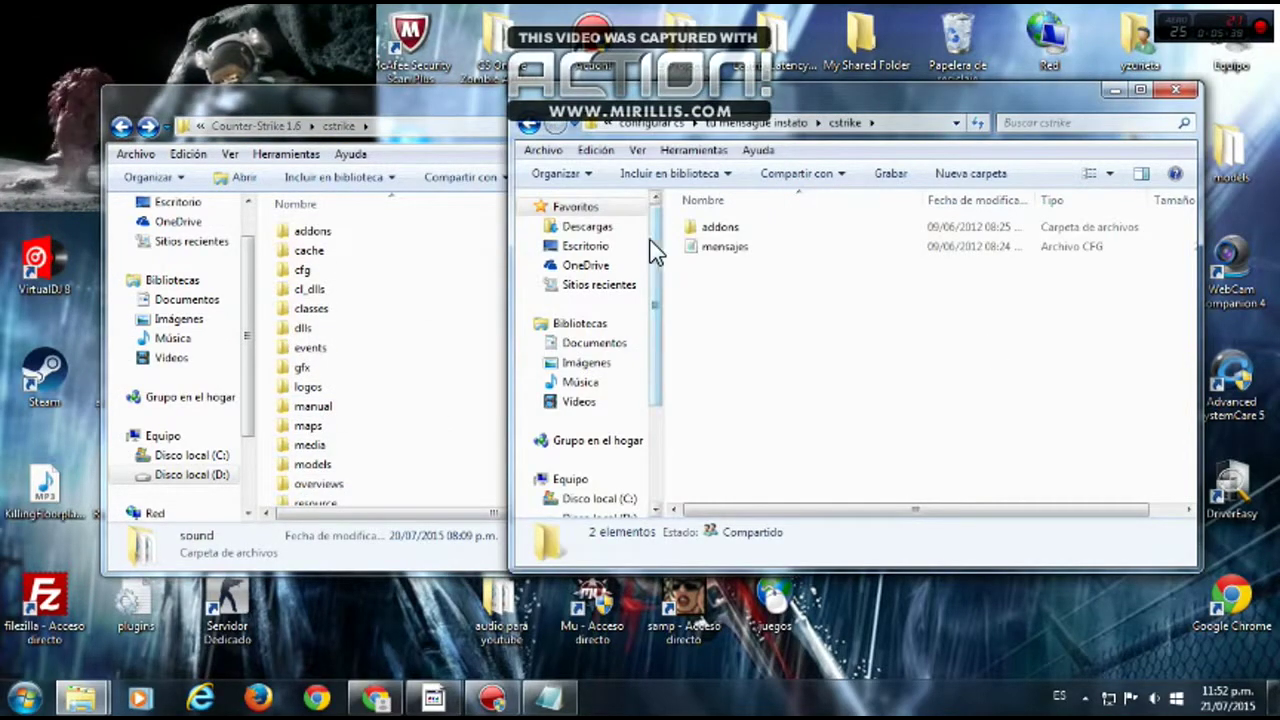
- Open the mensajes CFG file in Notepad and examine its message, color, location and effects settings
{"action": "double_click", "coordinate": [716, 247]}
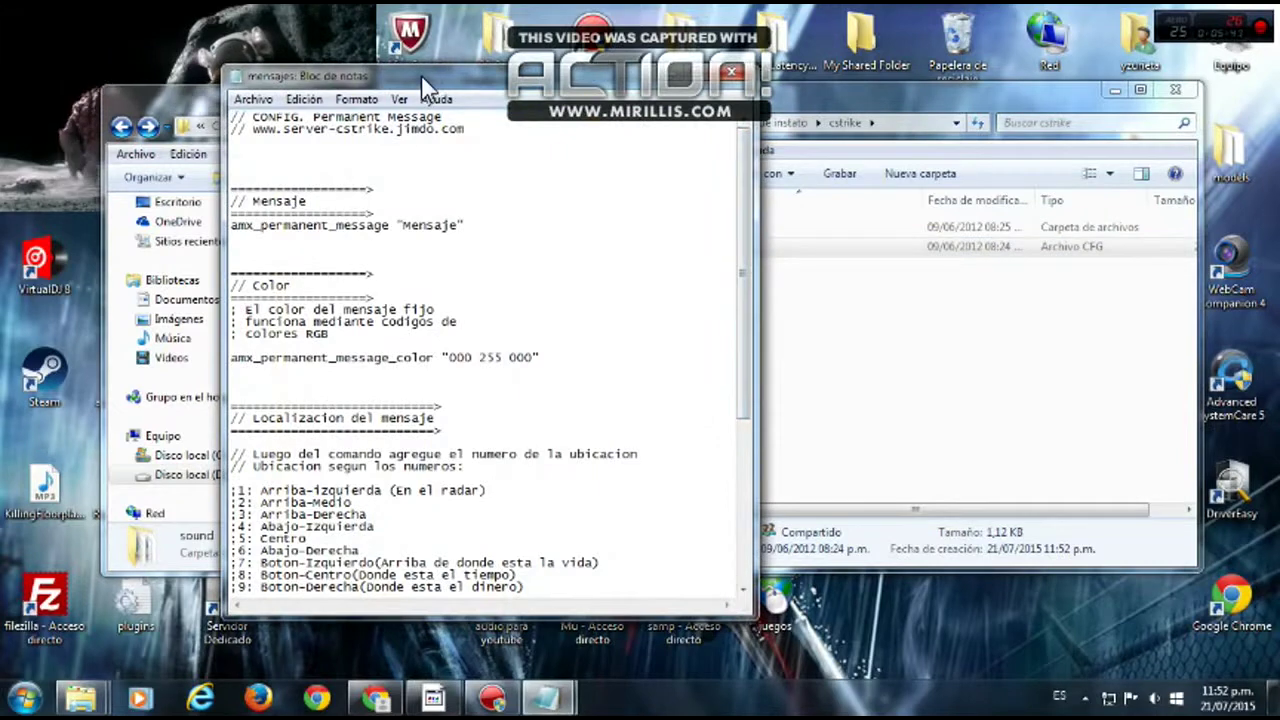
{"action": "left_click_drag", "start_coordinate": [421, 74], "coordinate": [709, 72]}
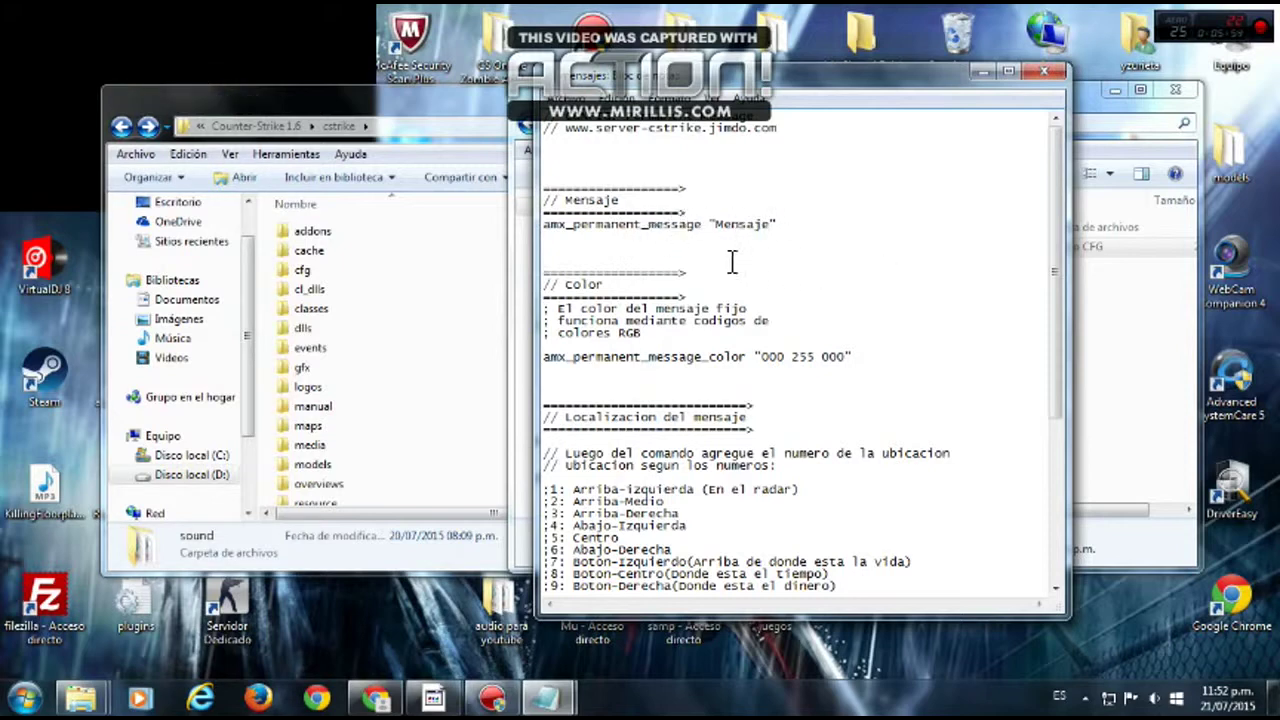
{"action": "scroll", "coordinate": [620, 320], "scroll_direction": "down", "scroll_amount": 5}
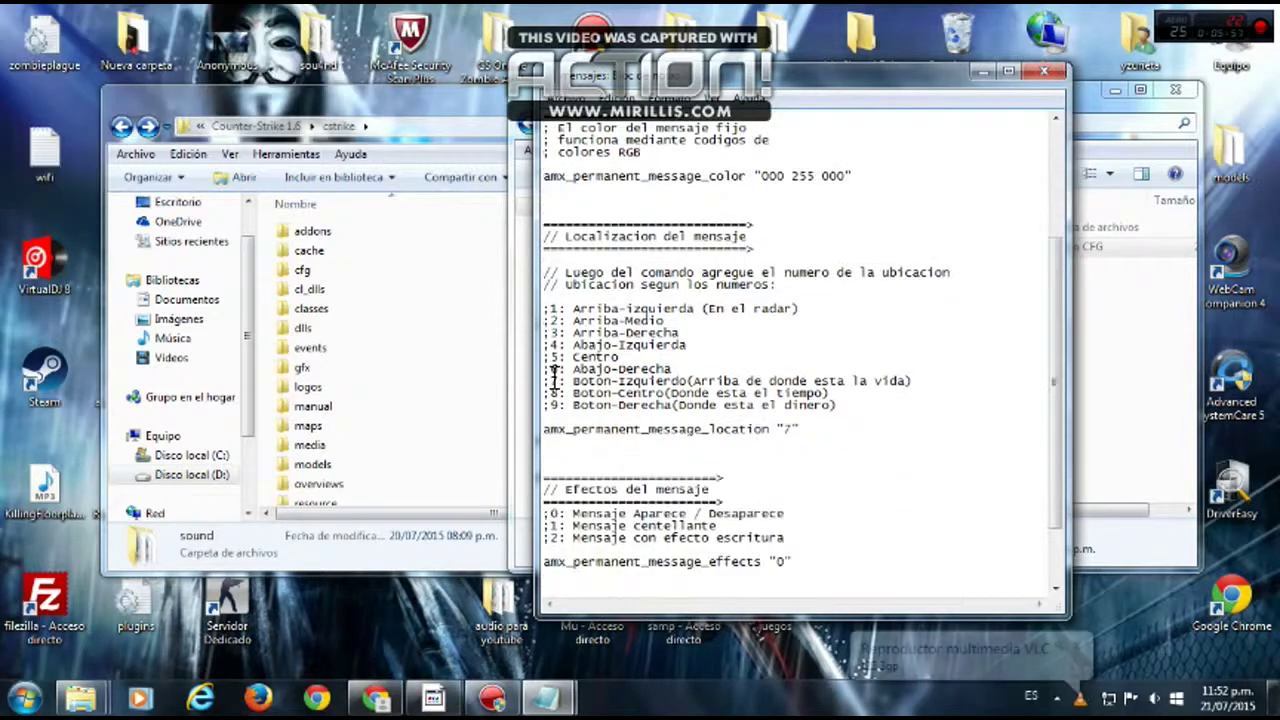
{"action": "scroll", "coordinate": [566, 345], "scroll_direction": "down", "scroll_amount": 2}
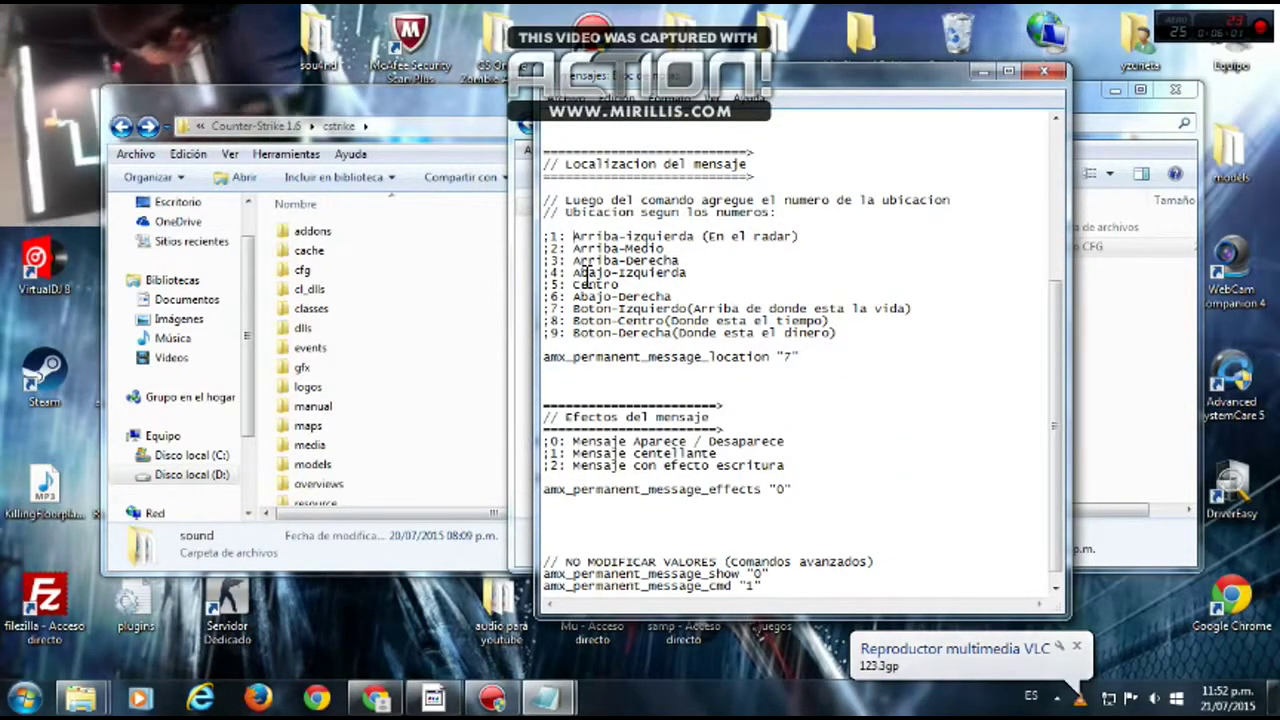
{"action": "scroll", "coordinate": [700, 290], "scroll_direction": "down", "scroll_amount": 1}
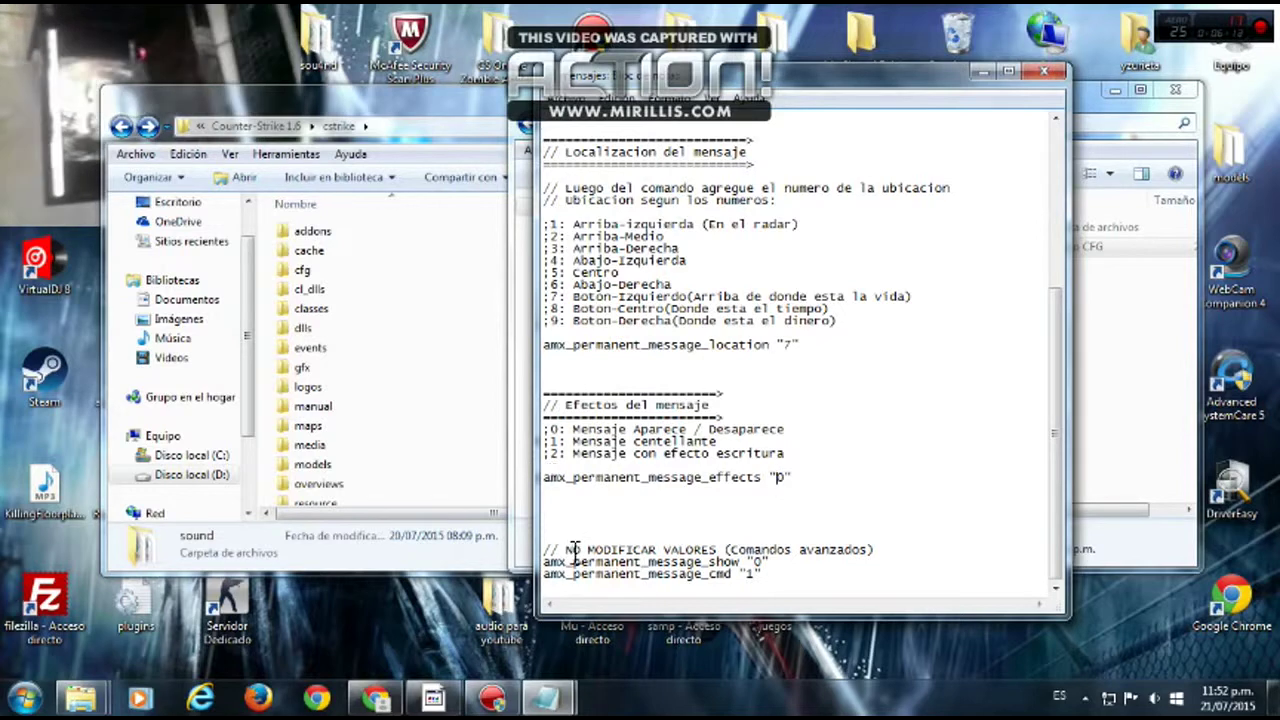
- Review the advanced commands, effects, location and color sections of the open mensajes file
{"action": "left_click_drag", "start_coordinate": [549, 551], "coordinate": [758, 601]}
{"action": "left_click", "coordinate": [752, 543]}
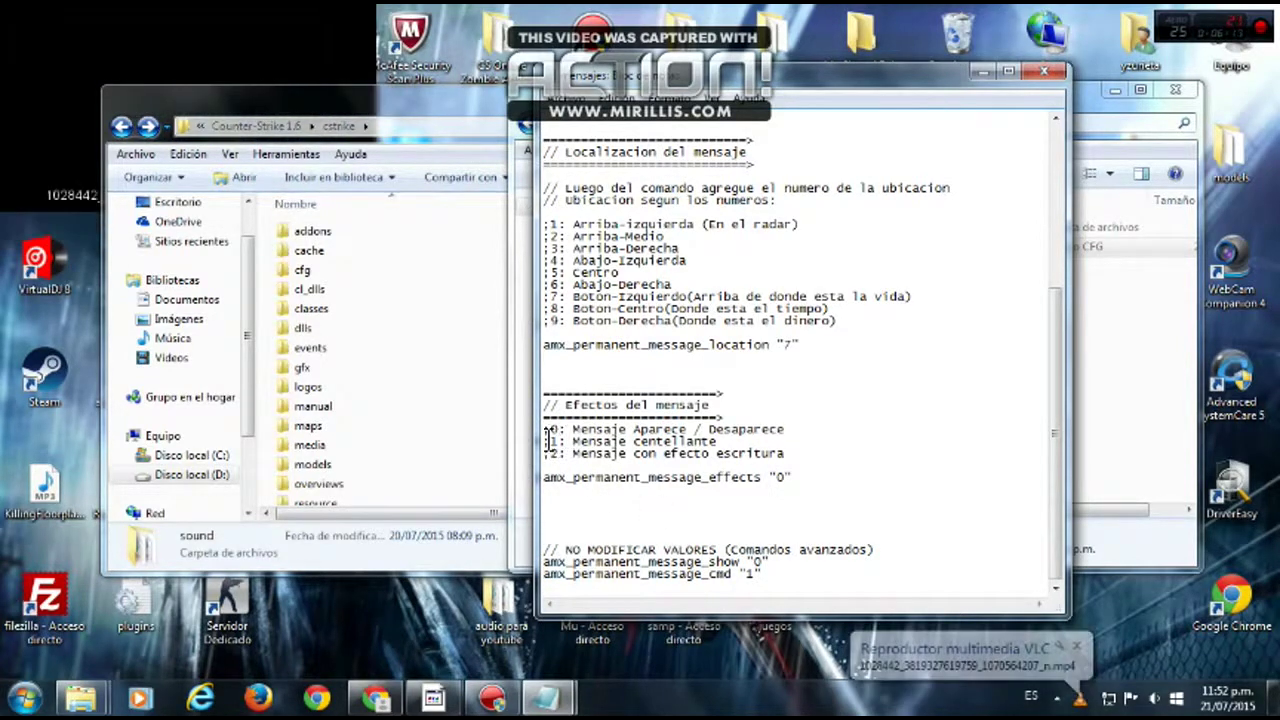
{"action": "scroll", "coordinate": [610, 455], "scroll_direction": "up", "scroll_amount": 1}
{"action": "scroll", "coordinate": [610, 462], "scroll_direction": "up", "scroll_amount": 2}
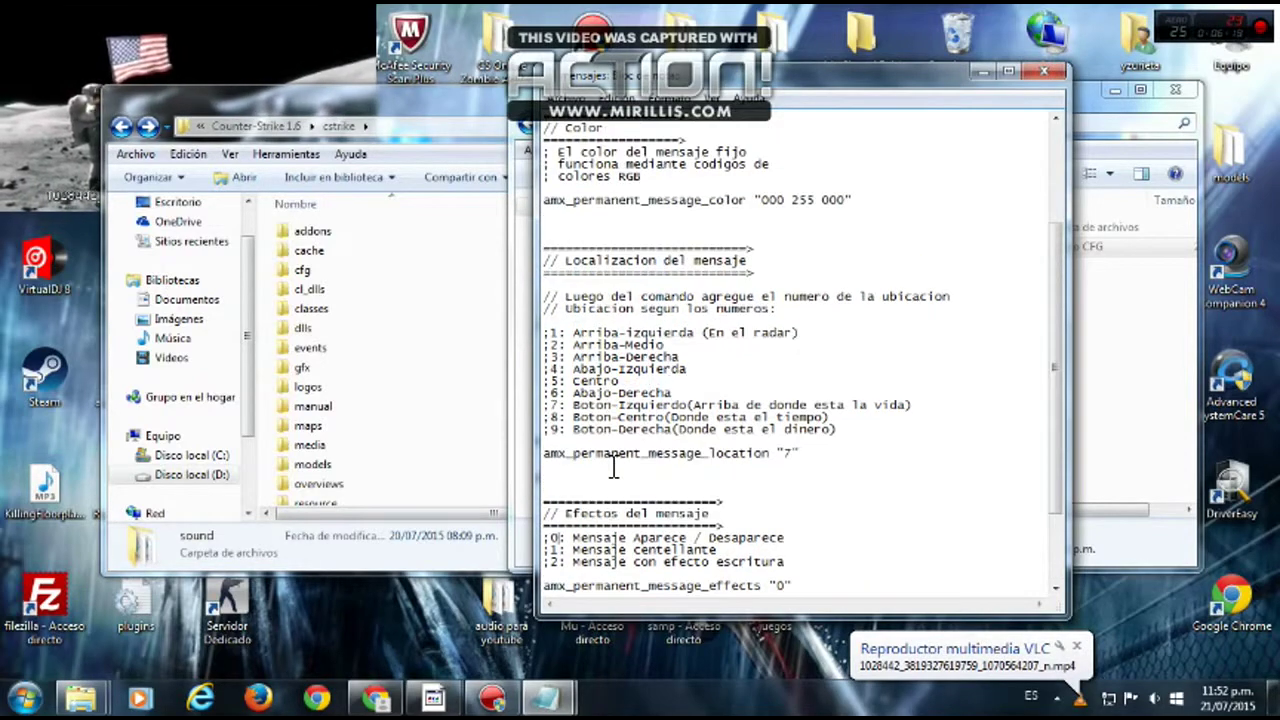
{"action": "scroll", "coordinate": [614, 470], "scroll_direction": "up", "scroll_amount": 1}
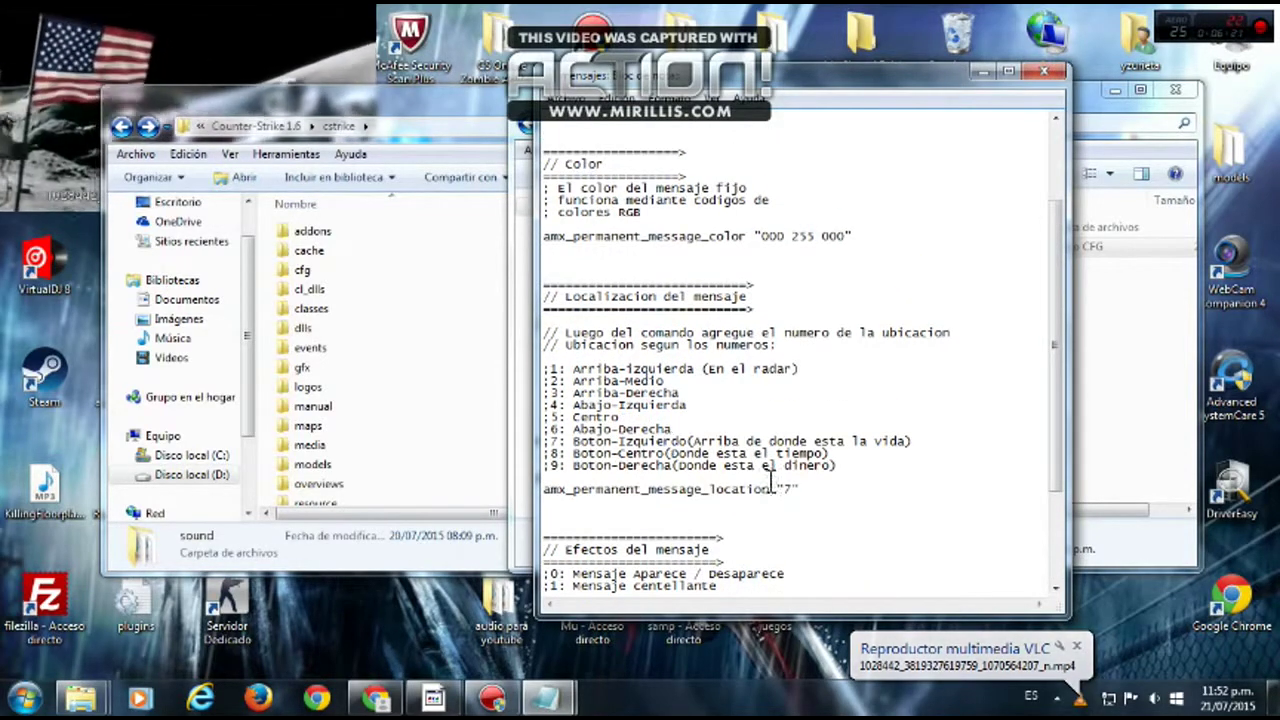
{"action": "scroll", "coordinate": [628, 405], "scroll_direction": "up", "scroll_amount": 2}
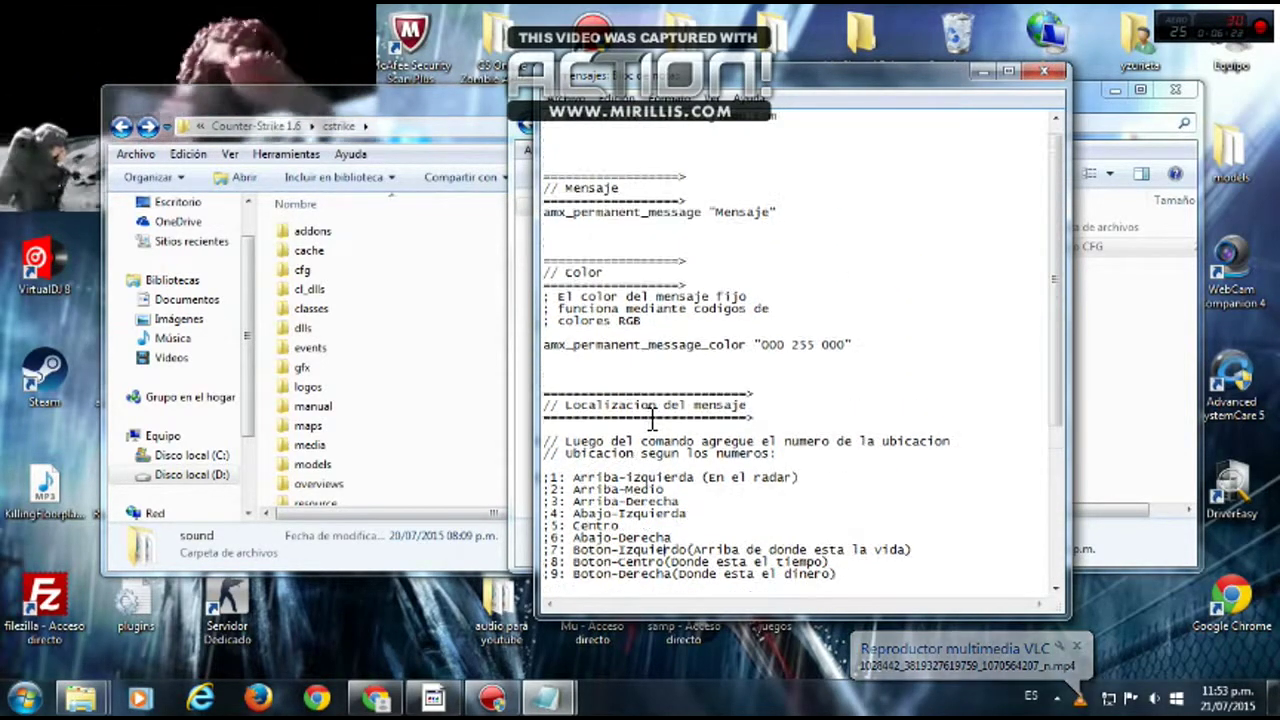
- Try "hola youtube" as the amx_permanent_message text, clear it and close the file without saving
{"action": "scroll", "coordinate": [632, 410], "scroll_direction": "up", "scroll_amount": 2}
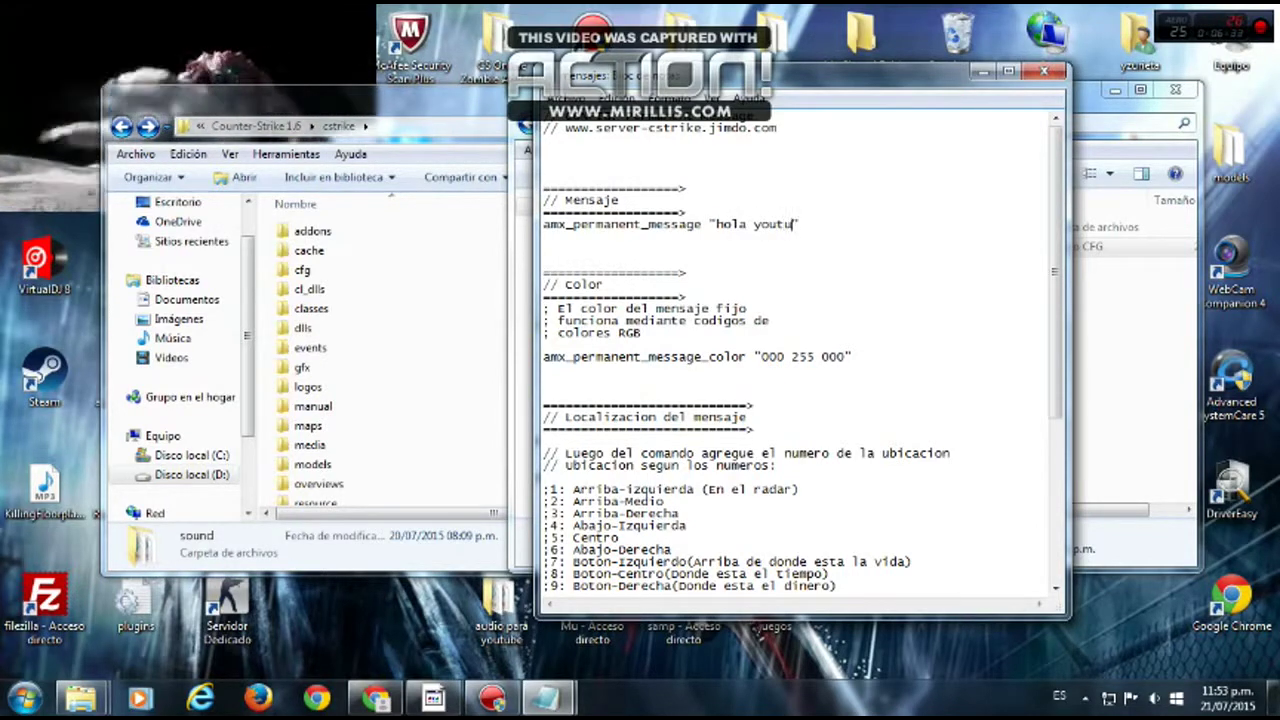
{"action": "type", "text": "e"}
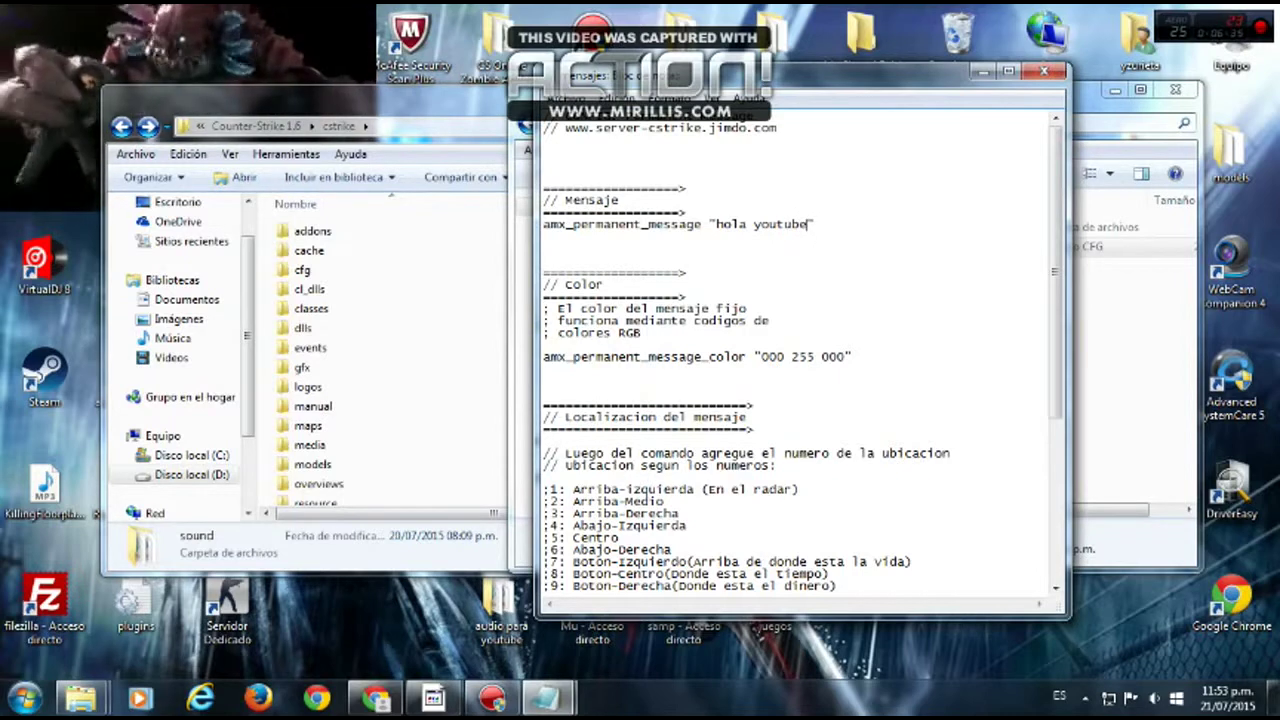
{"action": "key", "text": "BackSpace"}
{"action": "key", "text": "BackSpace"}
{"action": "key", "text": "BackSpace"}
{"action": "key", "text": "BackSpace"}
{"action": "key", "text": "BackSpace"}
{"action": "key", "text": "BackSpace"}
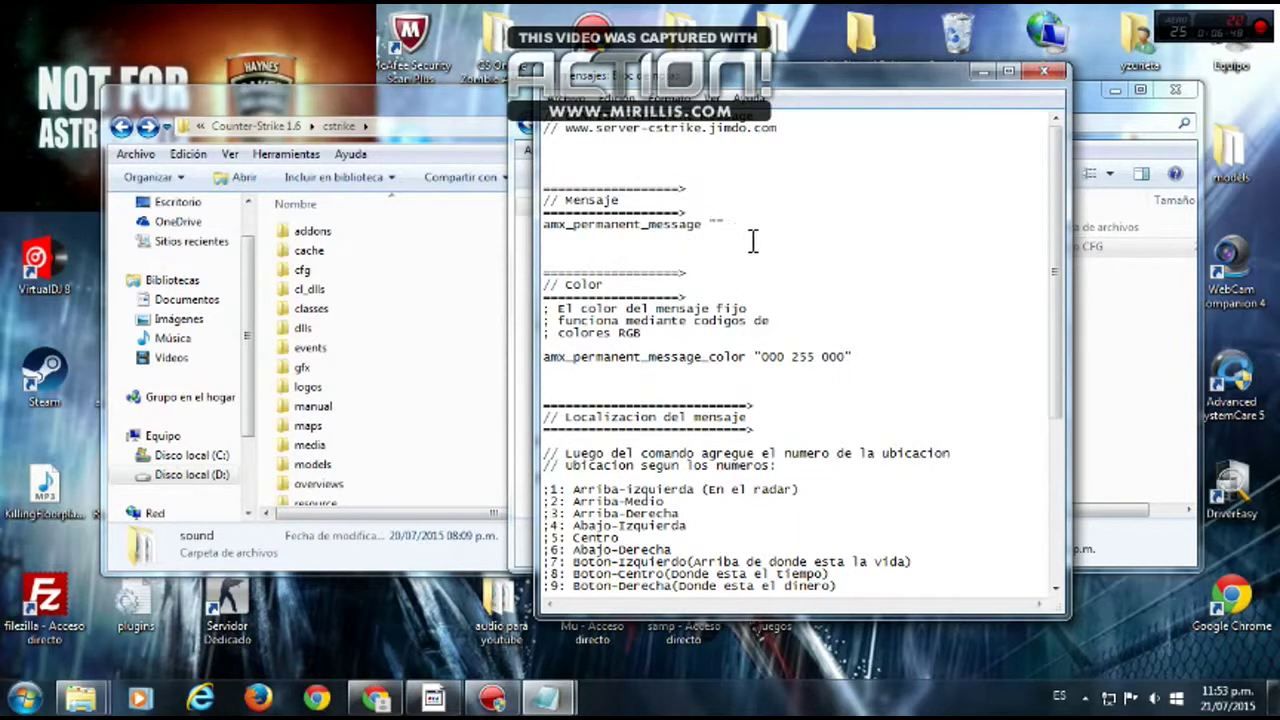
{"action": "left_click", "coordinate": [1044, 71]}
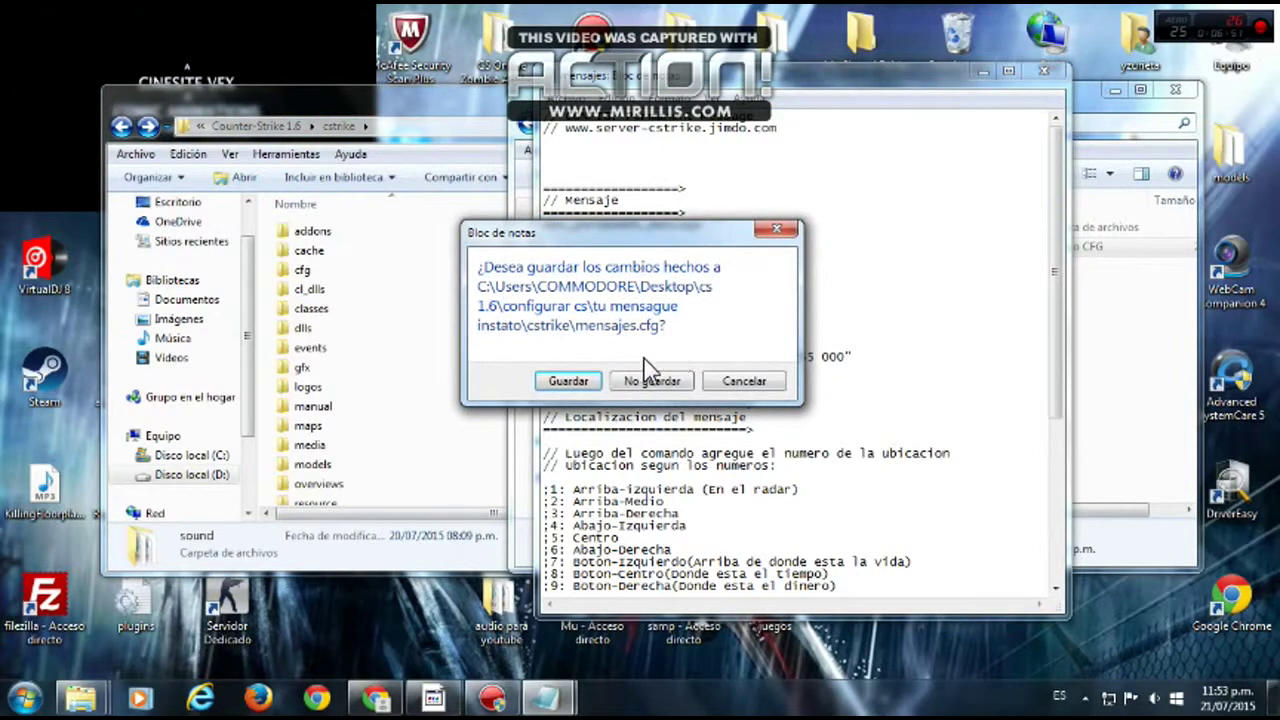
{"action": "left_click", "coordinate": [744, 382]}
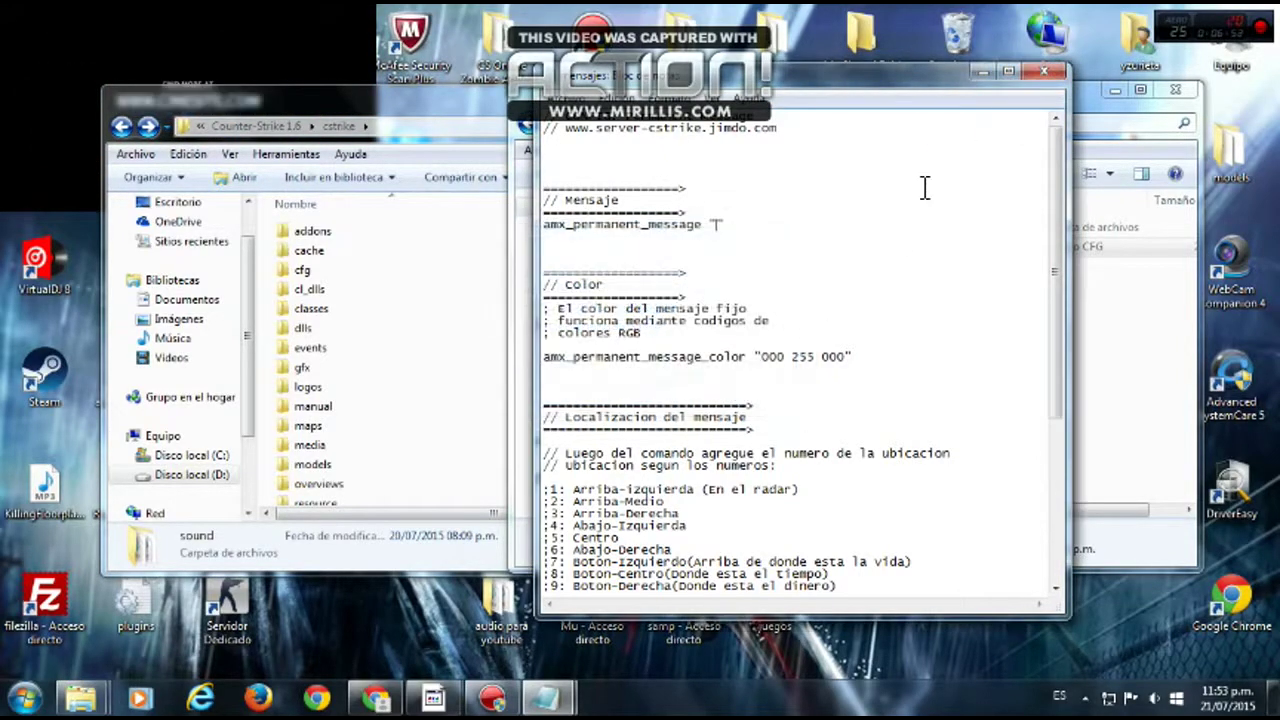
{"action": "left_click", "coordinate": [1048, 72]}
{"action": "left_click", "coordinate": [660, 381]}
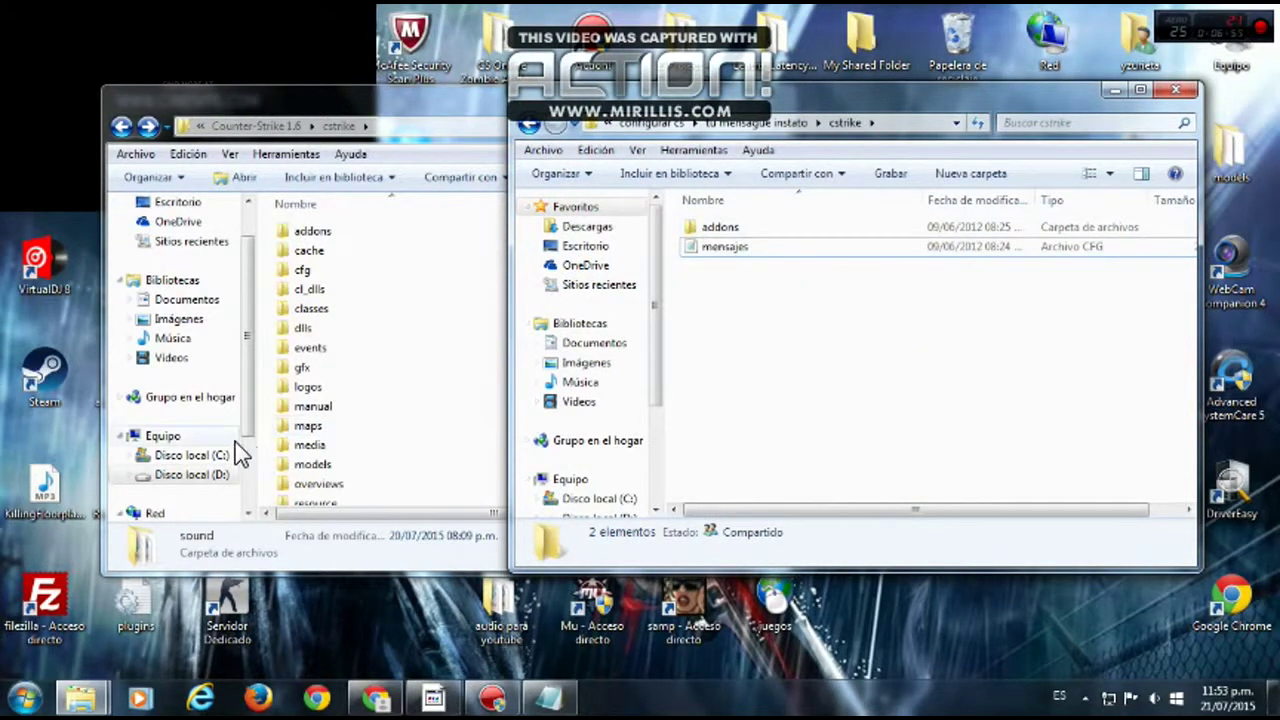
- Open the mensajes CFG file in the game's cstrike folder, check its permanent message text and close it
{"action": "left_click", "coordinate": [266, 438]}
{"action": "scroll", "coordinate": [266, 430], "scroll_direction": "down", "scroll_amount": 5}
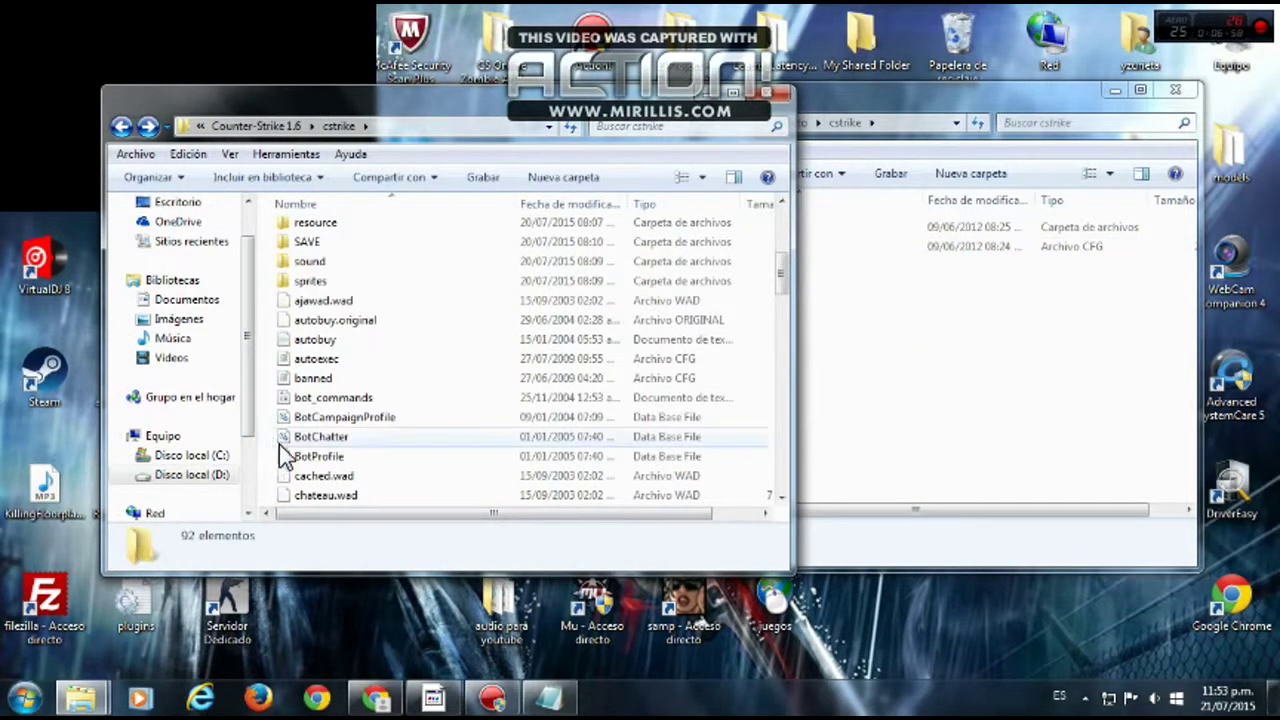
{"action": "left_click", "coordinate": [408, 402]}
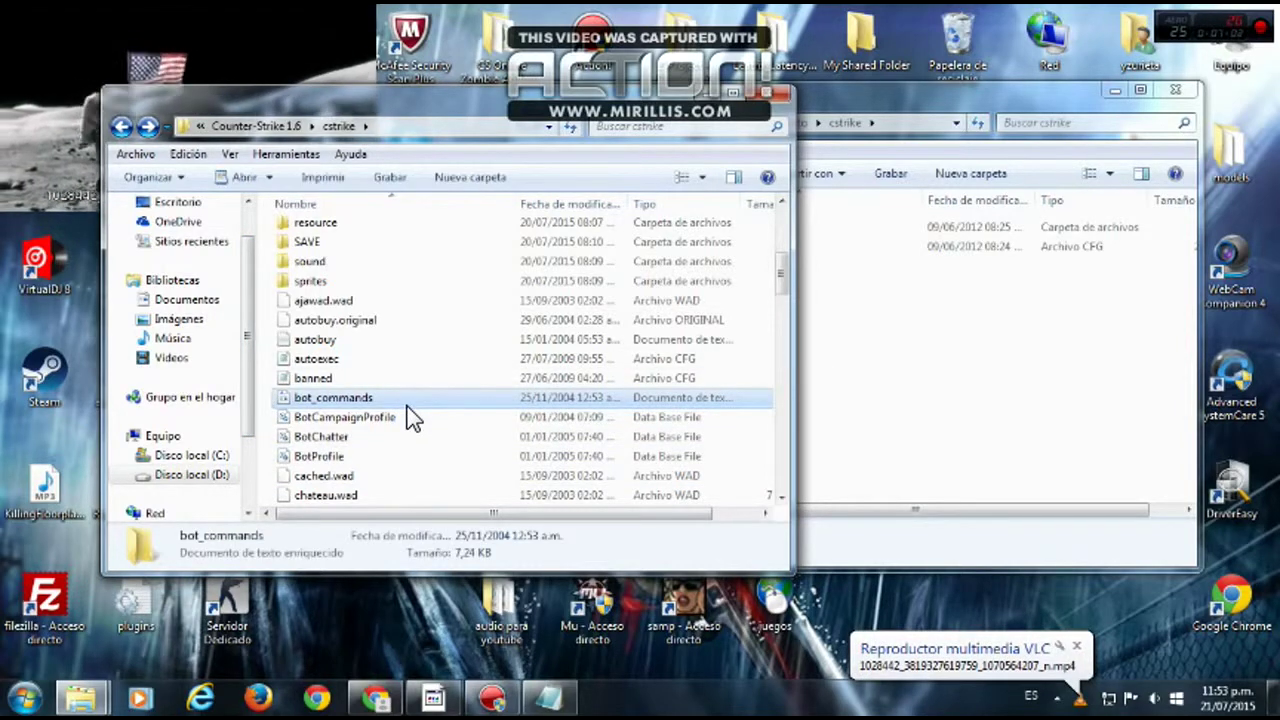
{"action": "key", "text": "m"}
{"action": "key", "text": "m"}
{"action": "key", "text": "m"}
{"action": "key", "text": "m"}
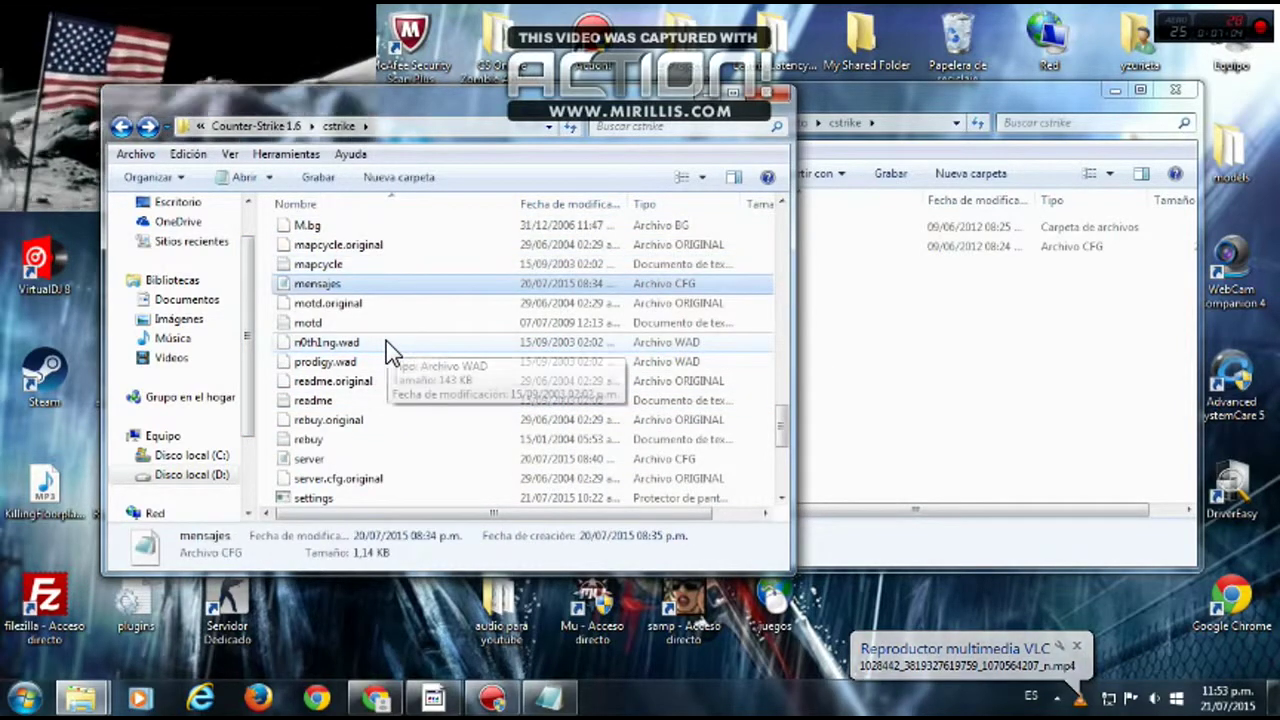
{"action": "double_click", "coordinate": [318, 285]}
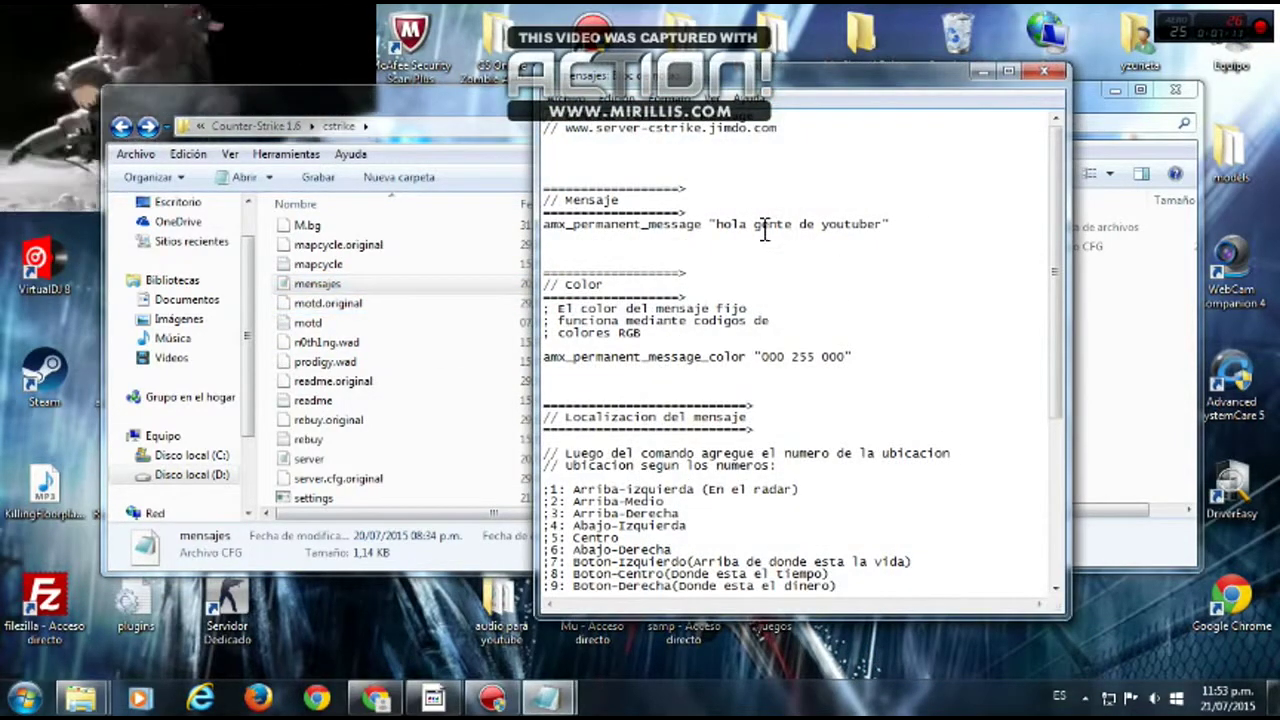
{"action": "left_click", "coordinate": [1043, 73]}
- Open the addons\amxmodx\plugins folder inside the extracted cstrike folder
{"action": "left_click", "coordinate": [848, 346]}
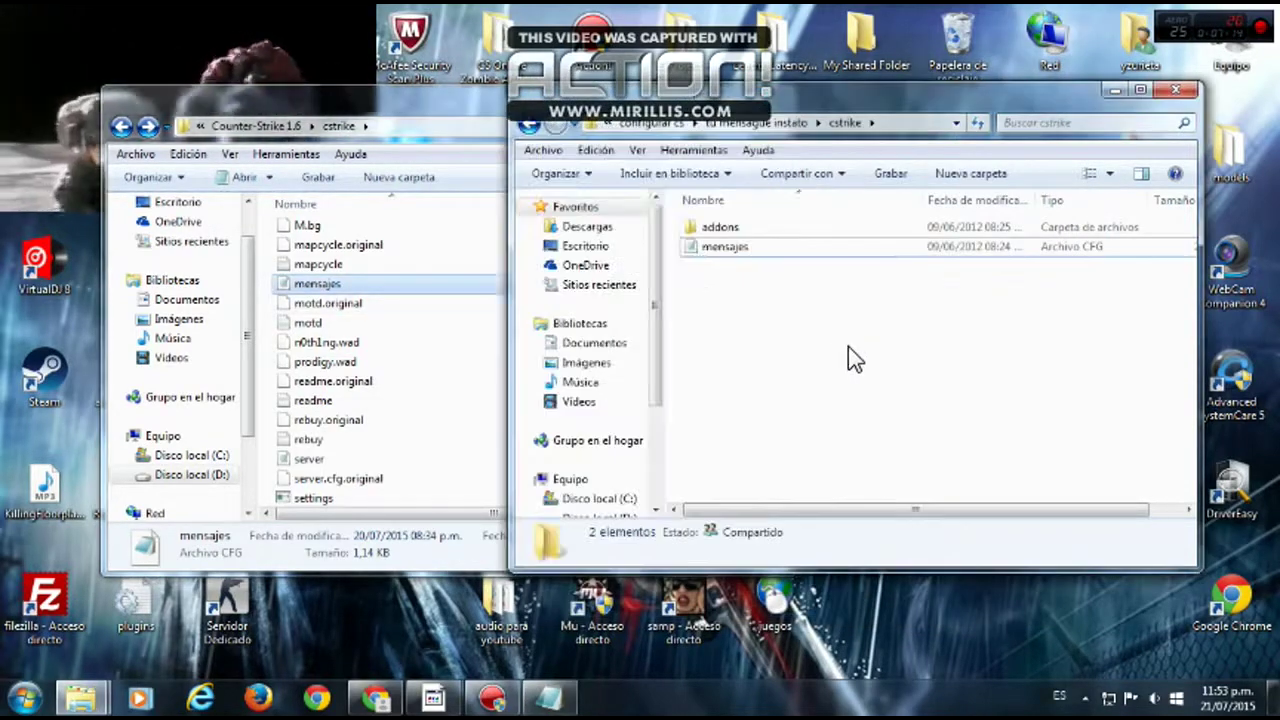
{"action": "double_click", "coordinate": [697, 229]}
{"action": "double_click", "coordinate": [698, 229]}
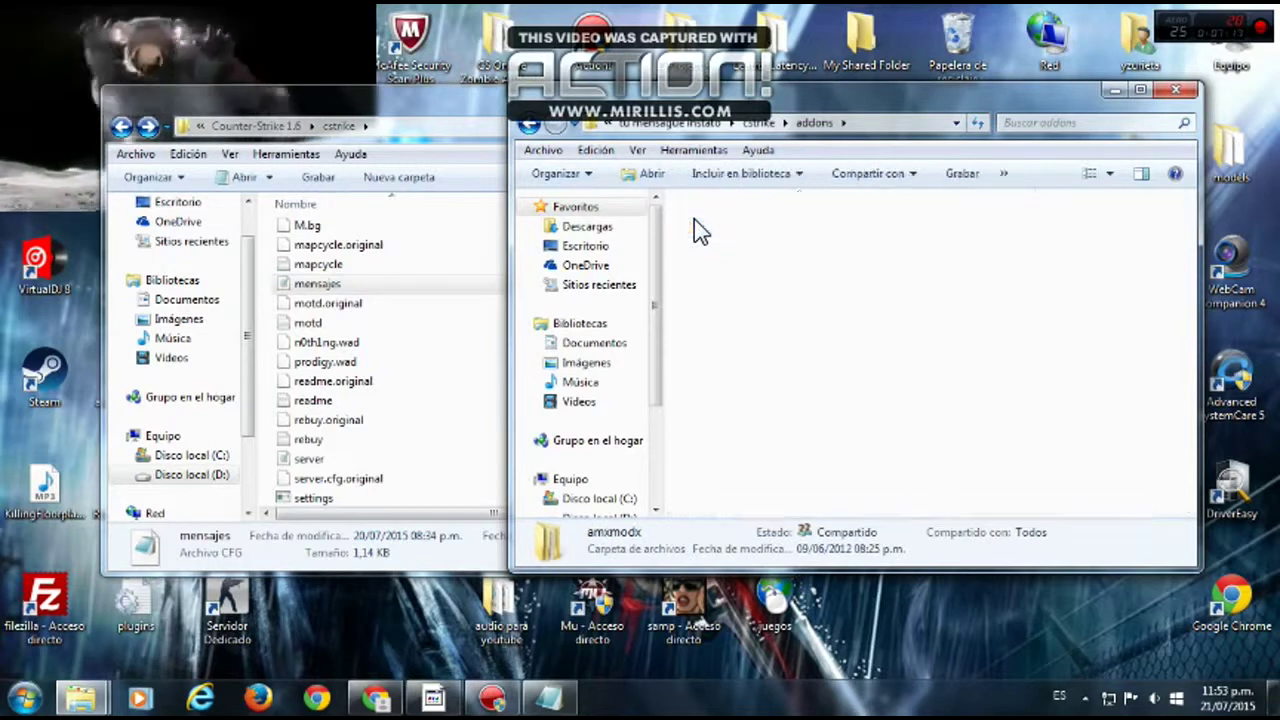
{"action": "double_click", "coordinate": [694, 229]}
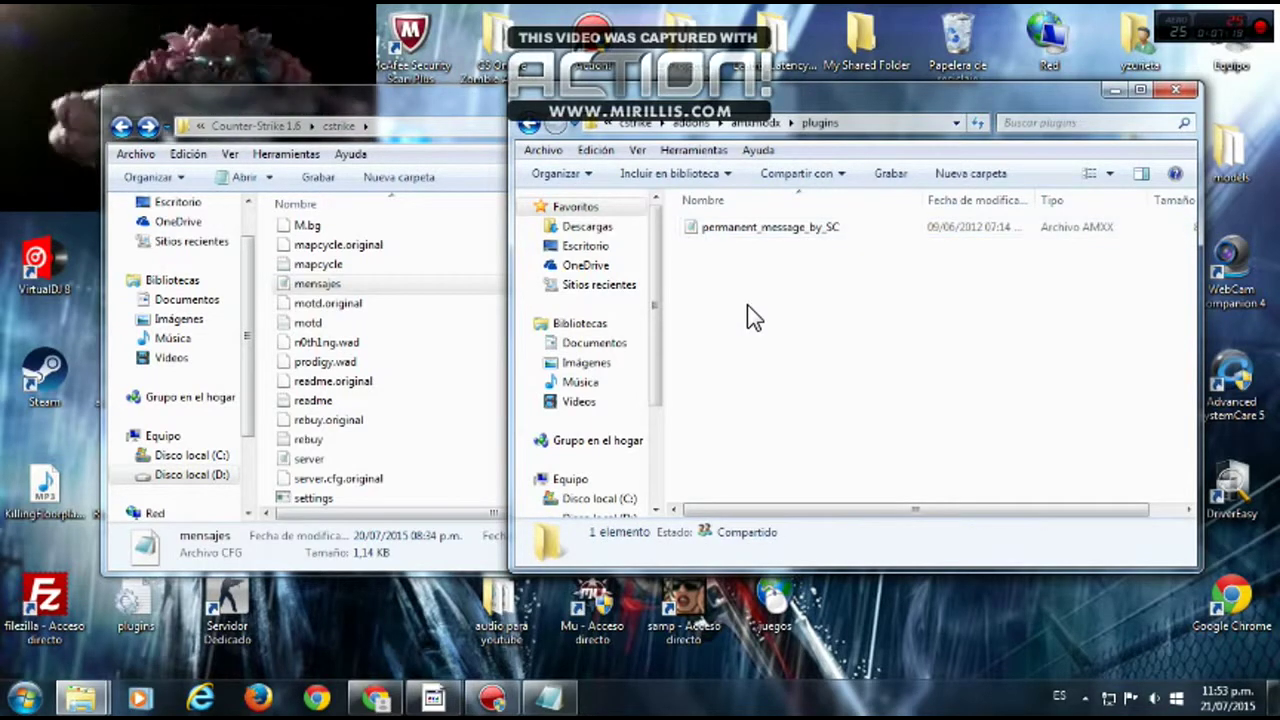
- Open the addons\amxmodx folder inside the game's cstrike folder, with the list sorted by name in ascending order
{"action": "left_click", "coordinate": [270, 318]}
{"action": "scroll", "coordinate": [270, 318], "scroll_direction": "up", "scroll_amount": 5}
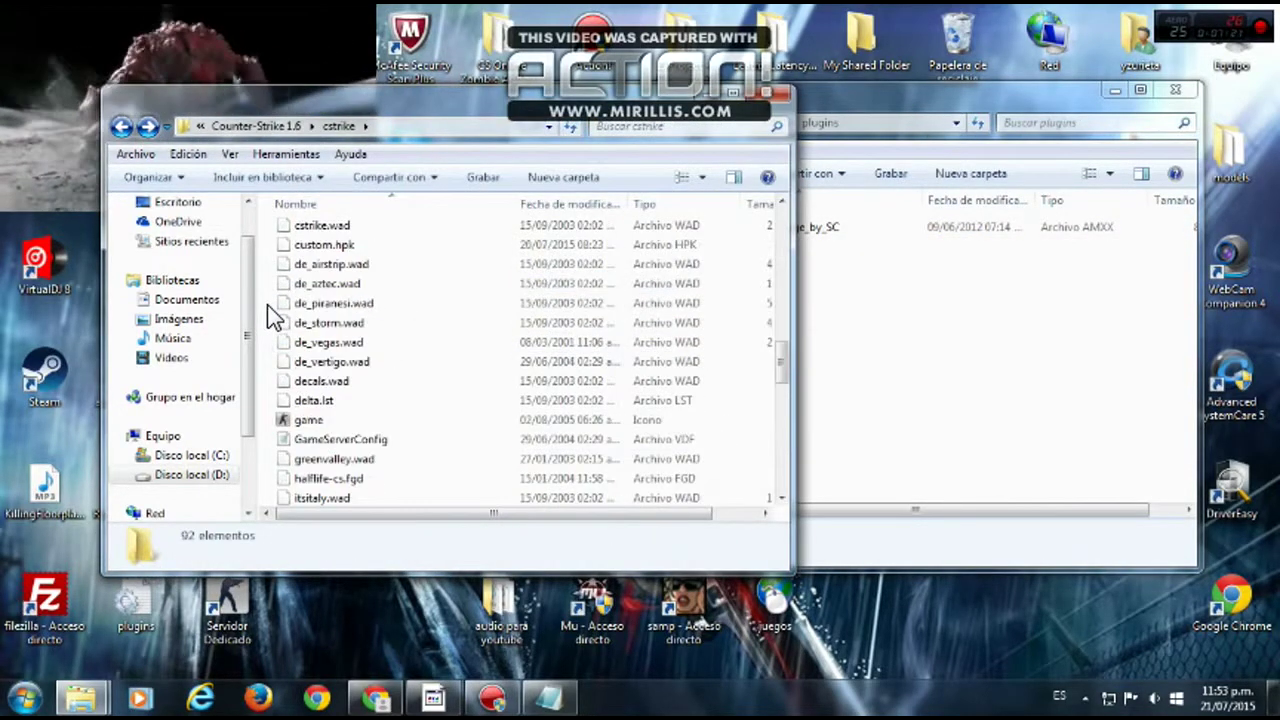
{"action": "scroll", "coordinate": [271, 316], "scroll_direction": "up", "scroll_amount": 5}
{"action": "left_click", "coordinate": [312, 205]}
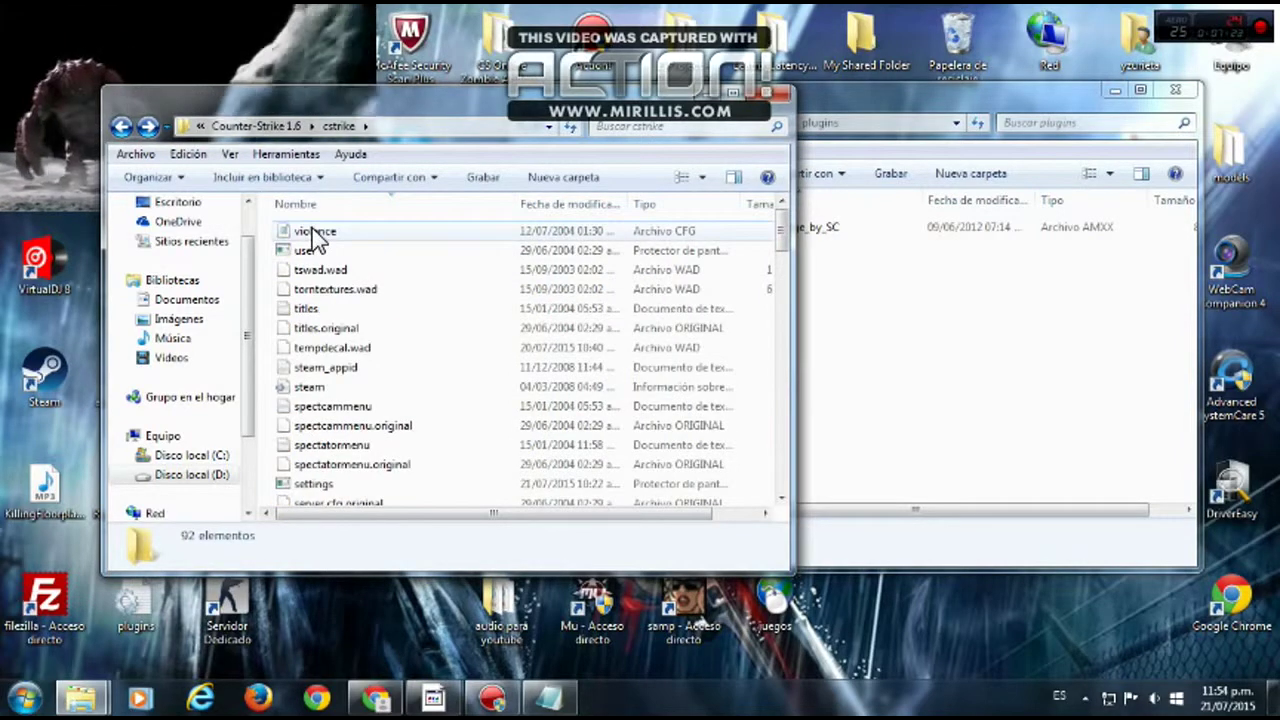
{"action": "left_click", "coordinate": [316, 206]}
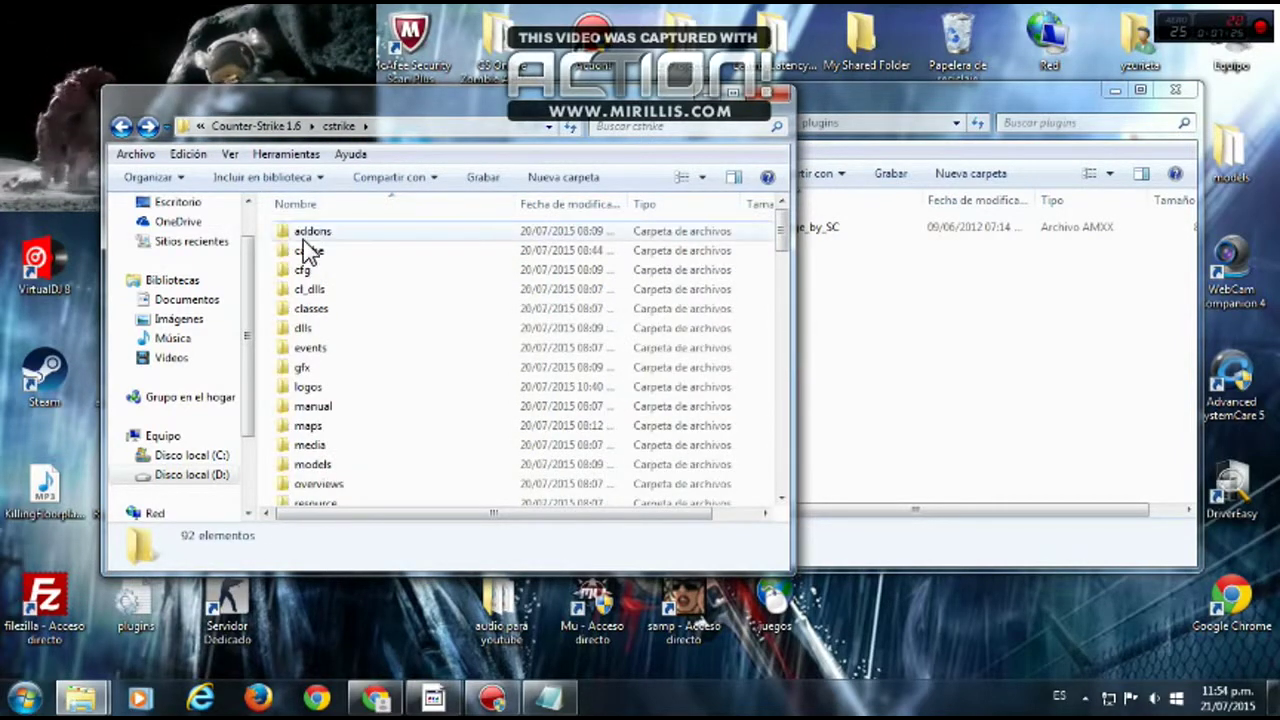
{"action": "double_click", "coordinate": [305, 240]}
{"action": "double_click", "coordinate": [305, 240]}
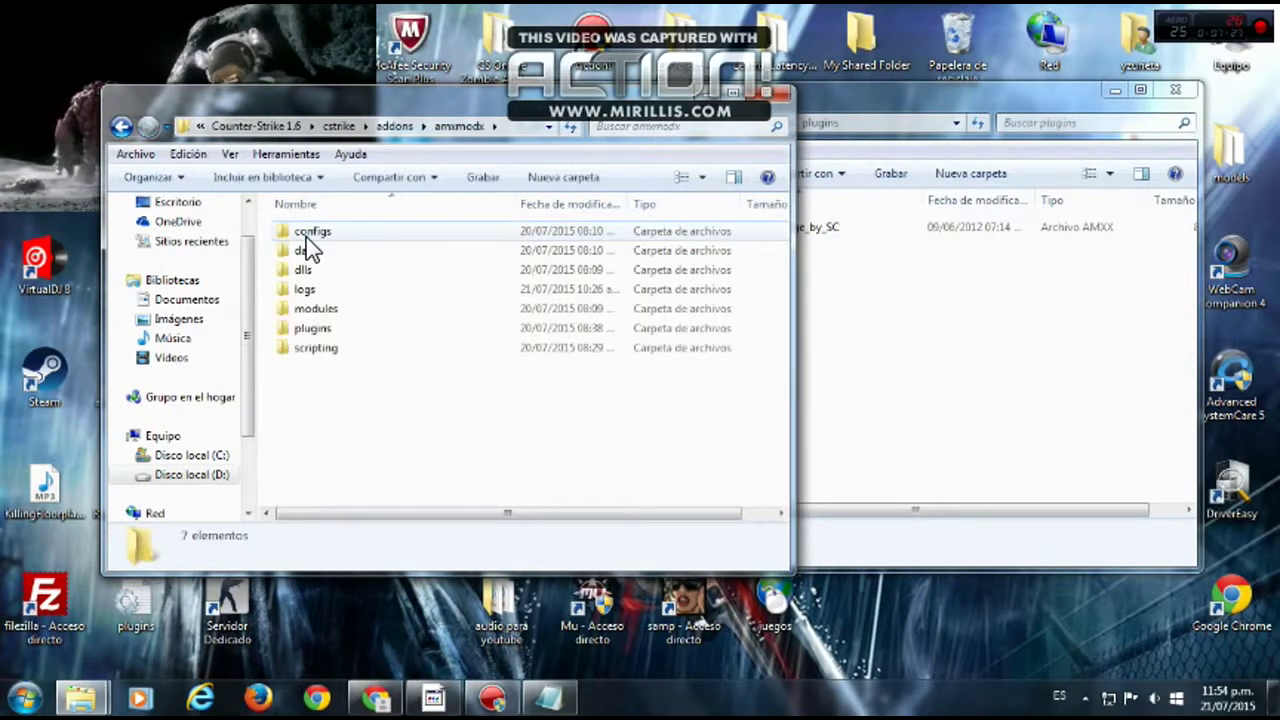
{"action": "double_click", "coordinate": [309, 235]}
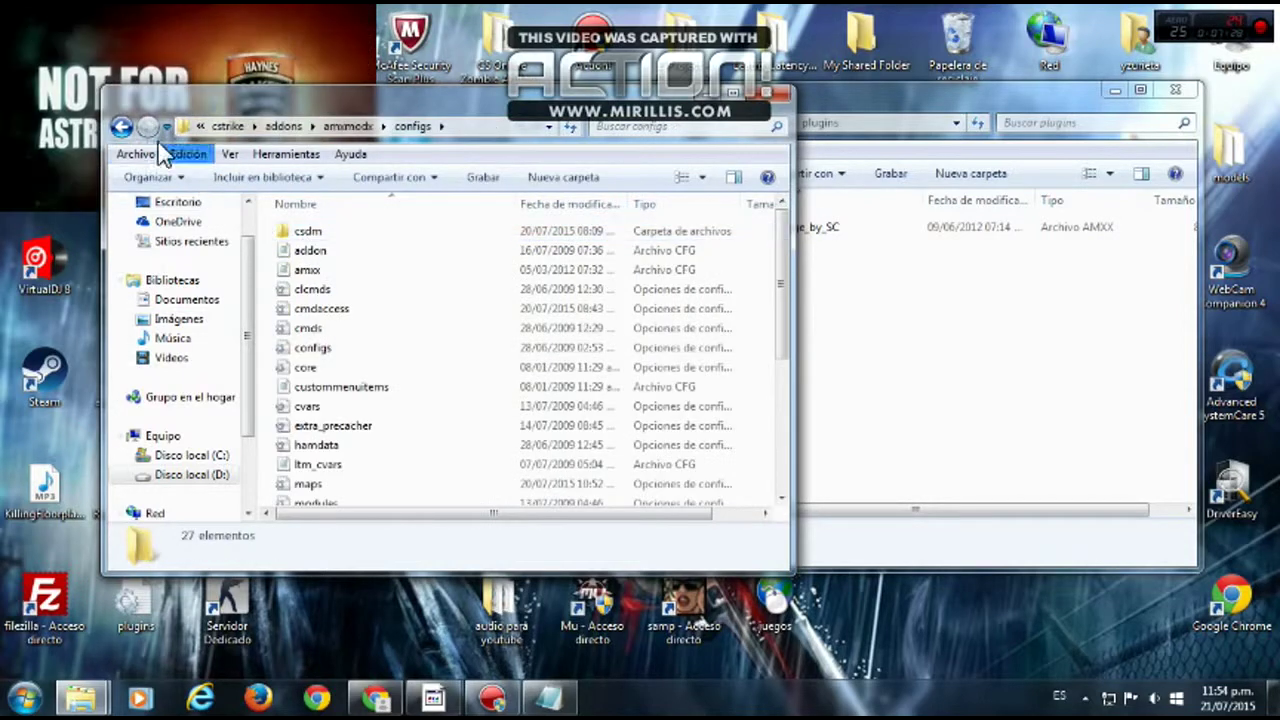
{"action": "left_click", "coordinate": [120, 128]}
- Try to copy the permanent_message_by_SC plugin file into the game's amxmodx plugins folder
{"action": "left_click", "coordinate": [974, 477]}
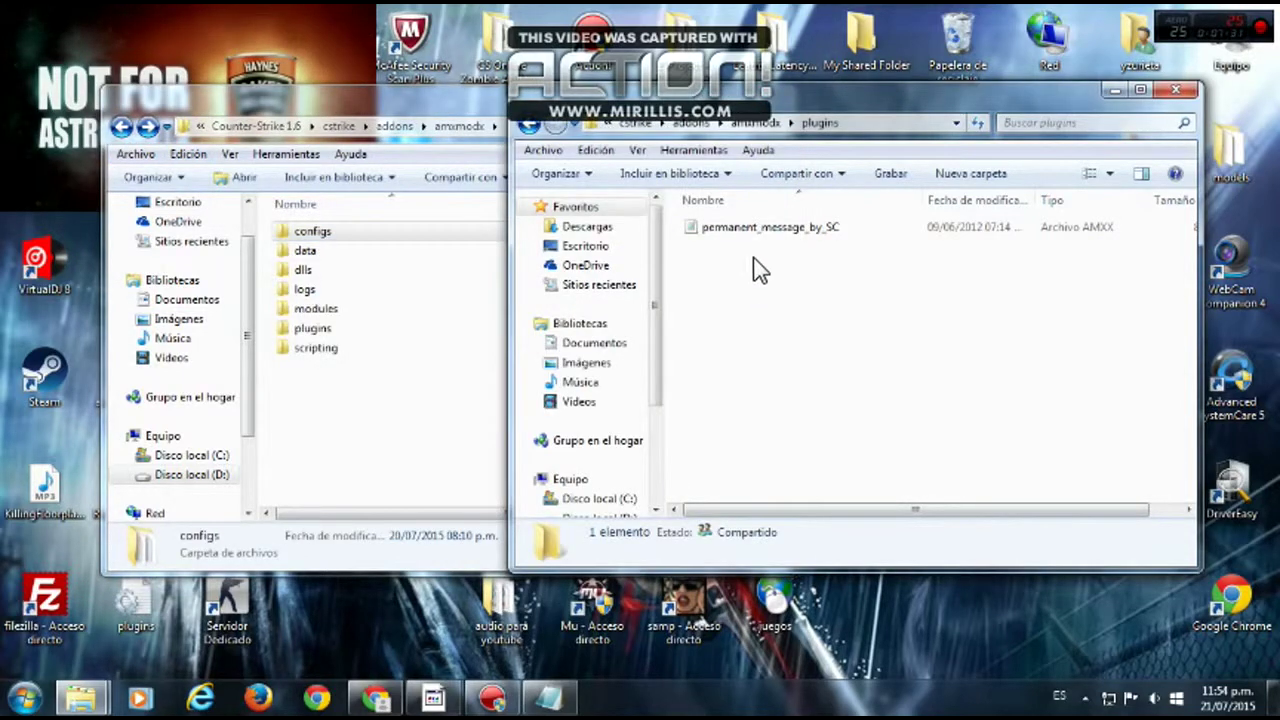
{"action": "left_click", "coordinate": [752, 237]}
{"action": "right_click", "coordinate": [752, 237]}
{"action": "left_click", "coordinate": [798, 569]}
{"action": "left_click", "coordinate": [312, 330]}
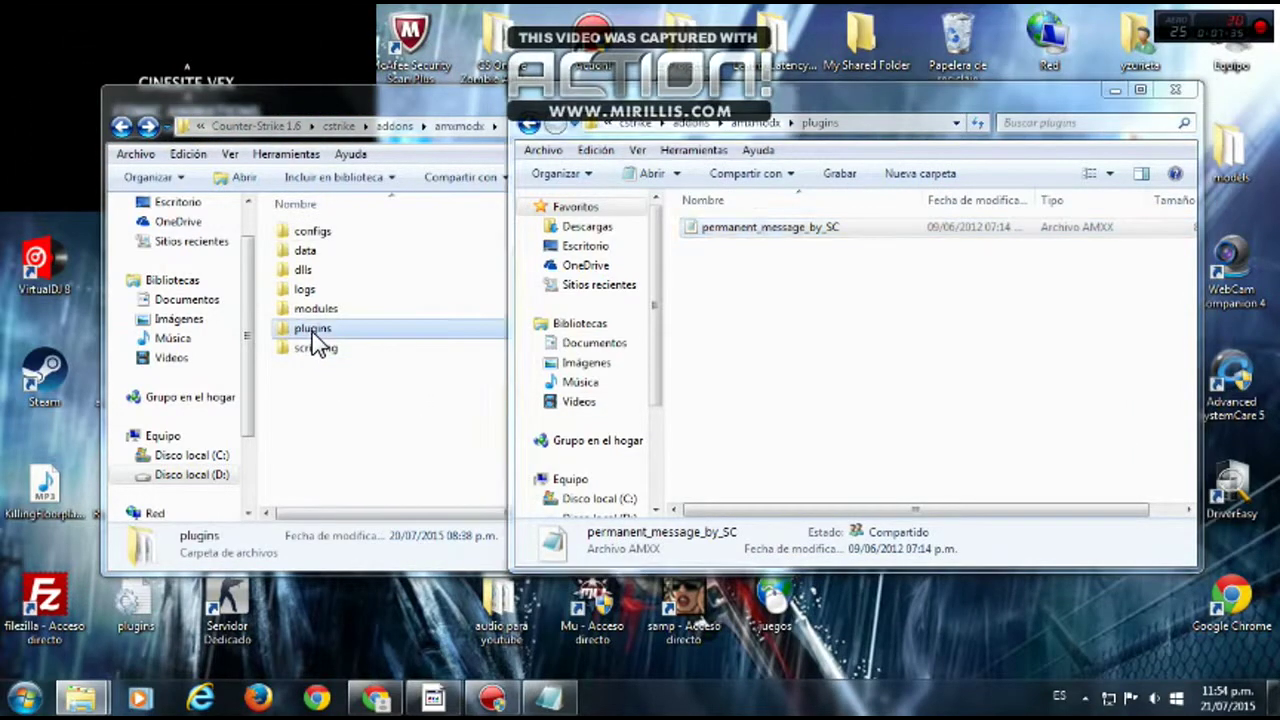
{"action": "right_click", "coordinate": [313, 330]}
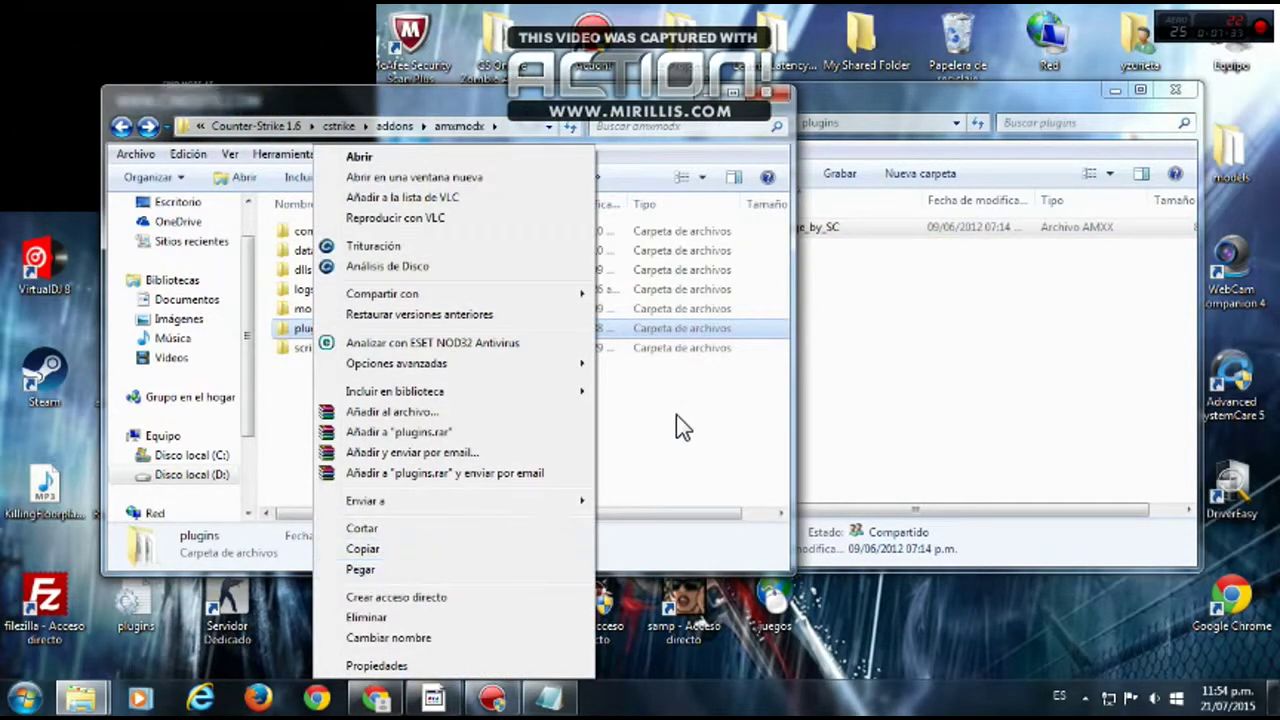
{"action": "left_click", "coordinate": [614, 418]}
- Bring up the plugins list in Notepad, check the final plugin entries including permanent_message_by_SC.amxx, and minimize it
{"action": "left_click", "coordinate": [540, 700]}
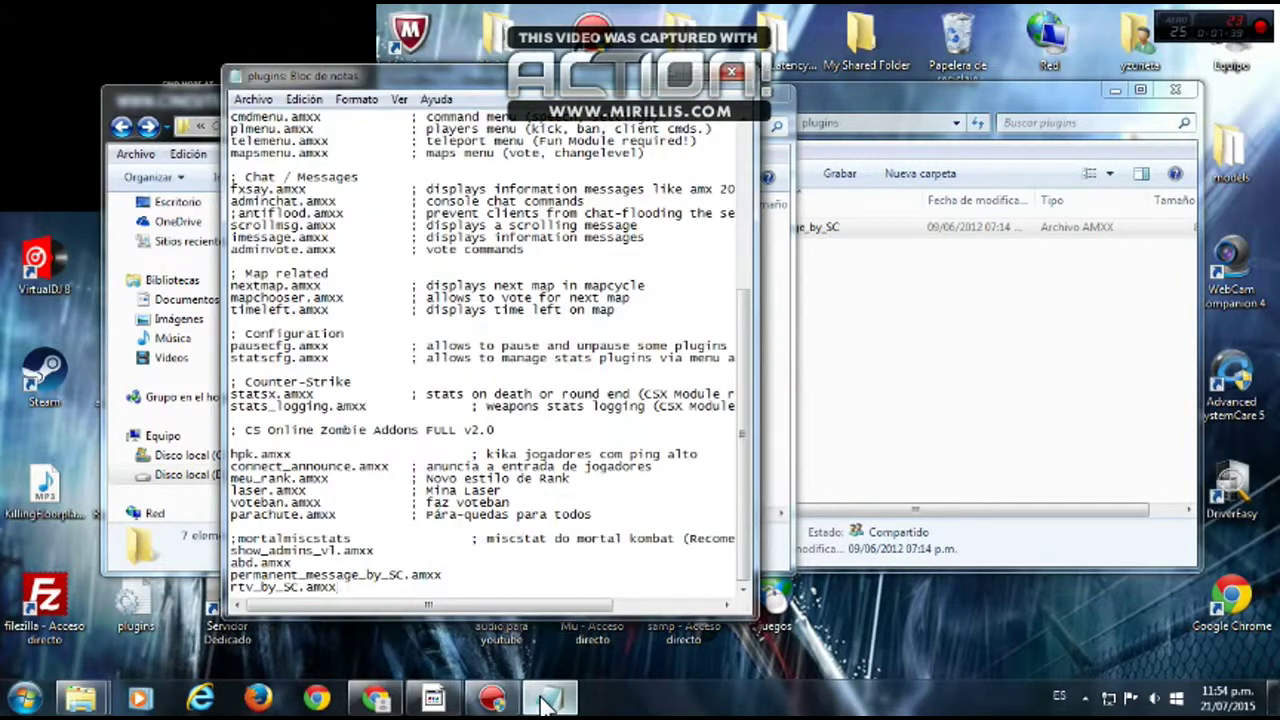
{"action": "right_click", "coordinate": [346, 591]}
{"action": "left_click", "coordinate": [335, 595]}
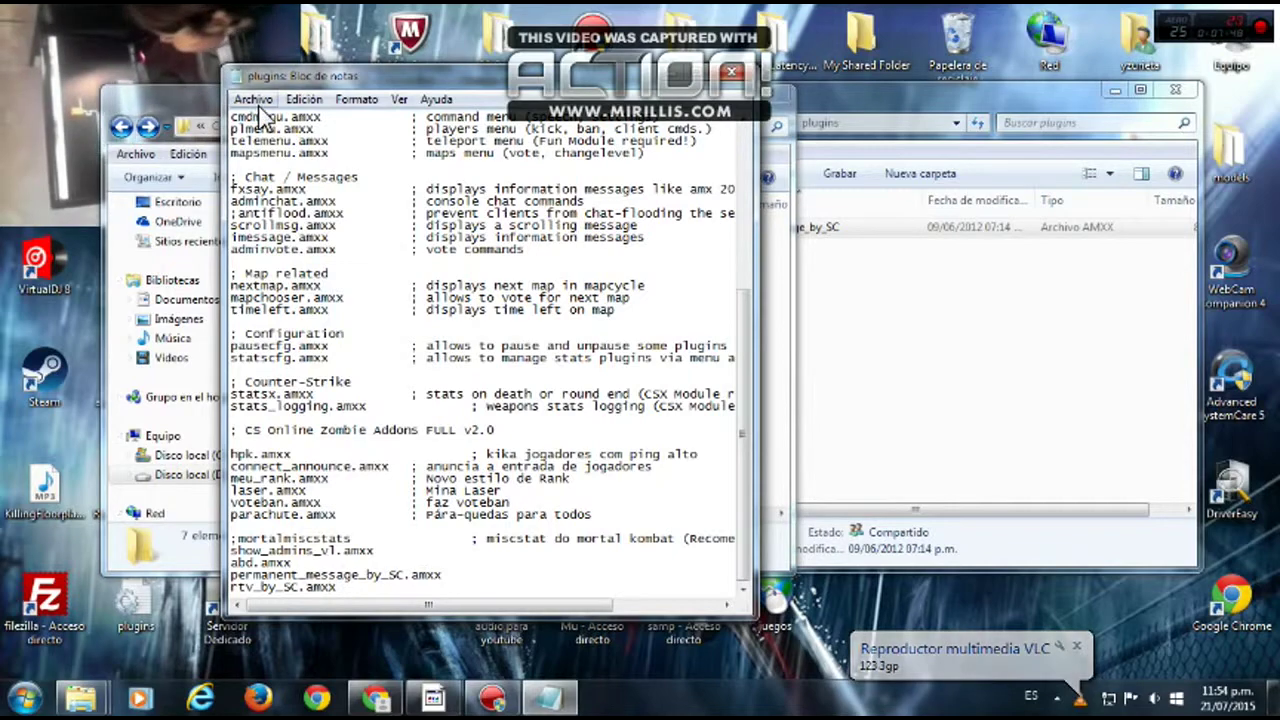
{"action": "left_click", "coordinate": [668, 70]}
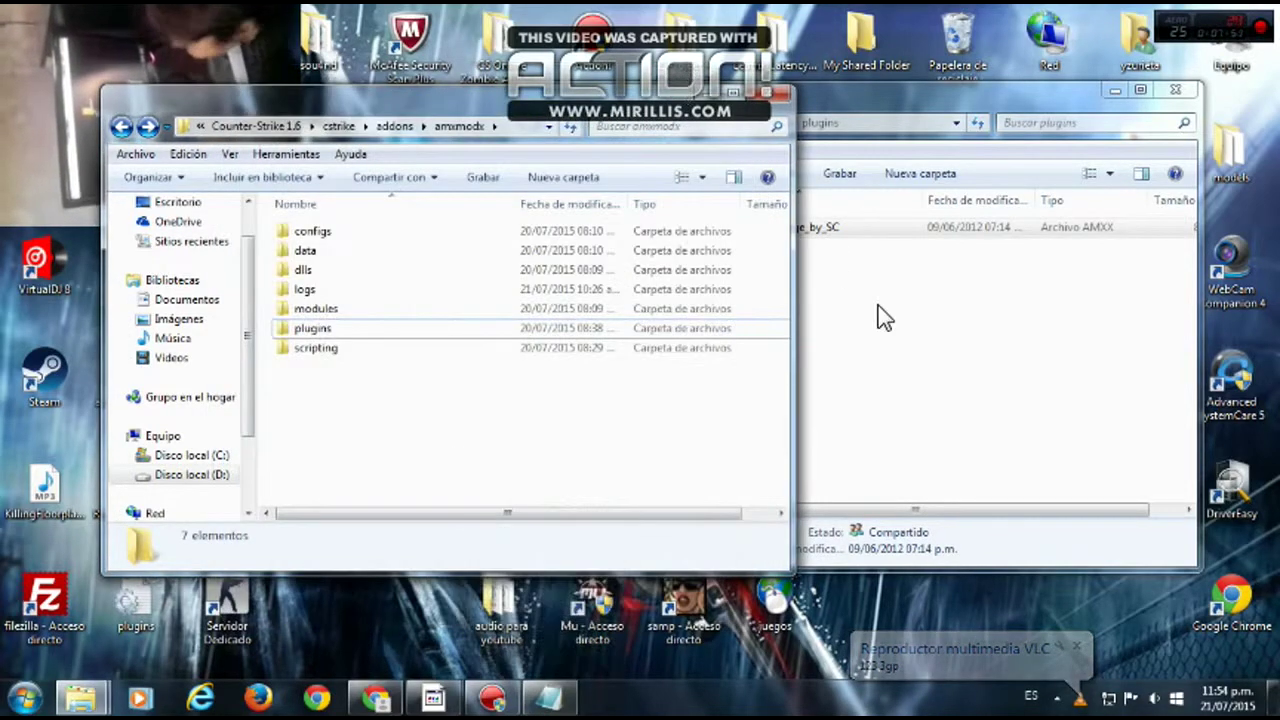
- Return to the configurar cs folder and delete the tu mensague instato folder
{"action": "left_click", "coordinate": [885, 318]}
{"action": "left_click", "coordinate": [530, 125]}
{"action": "left_click", "coordinate": [530, 125]}
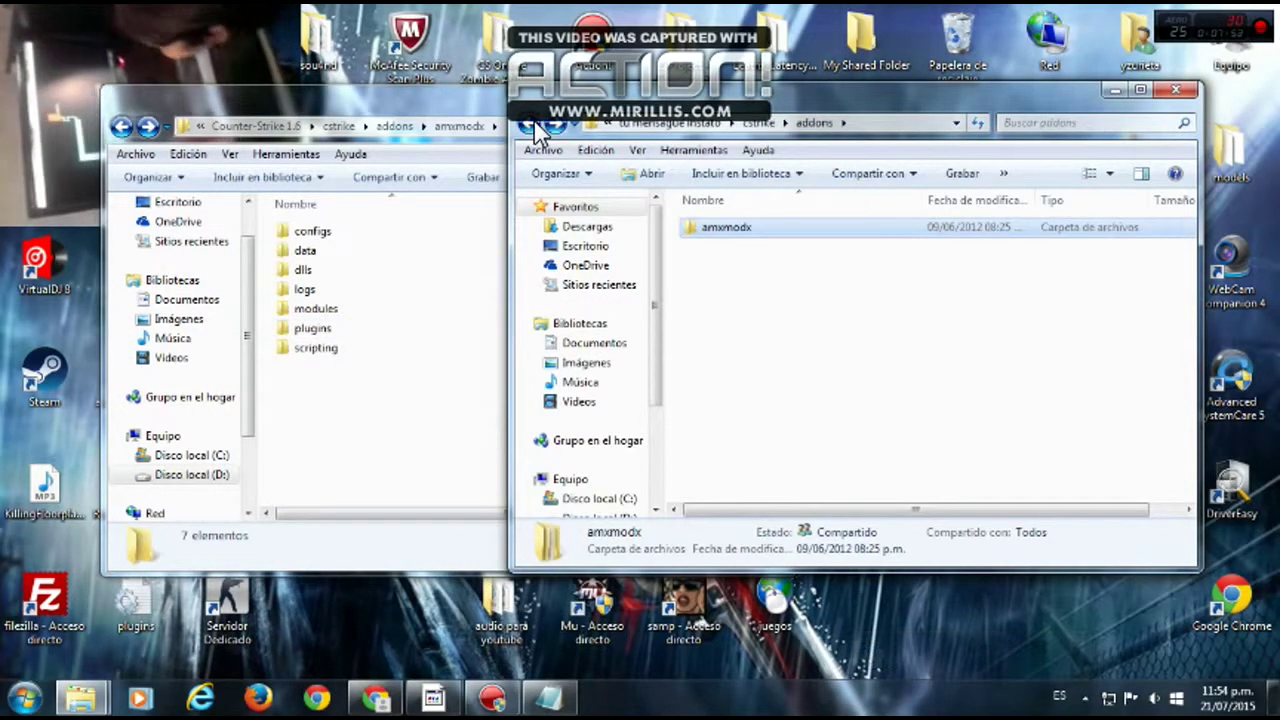
{"action": "left_click", "coordinate": [530, 125]}
{"action": "left_click", "coordinate": [530, 125]}
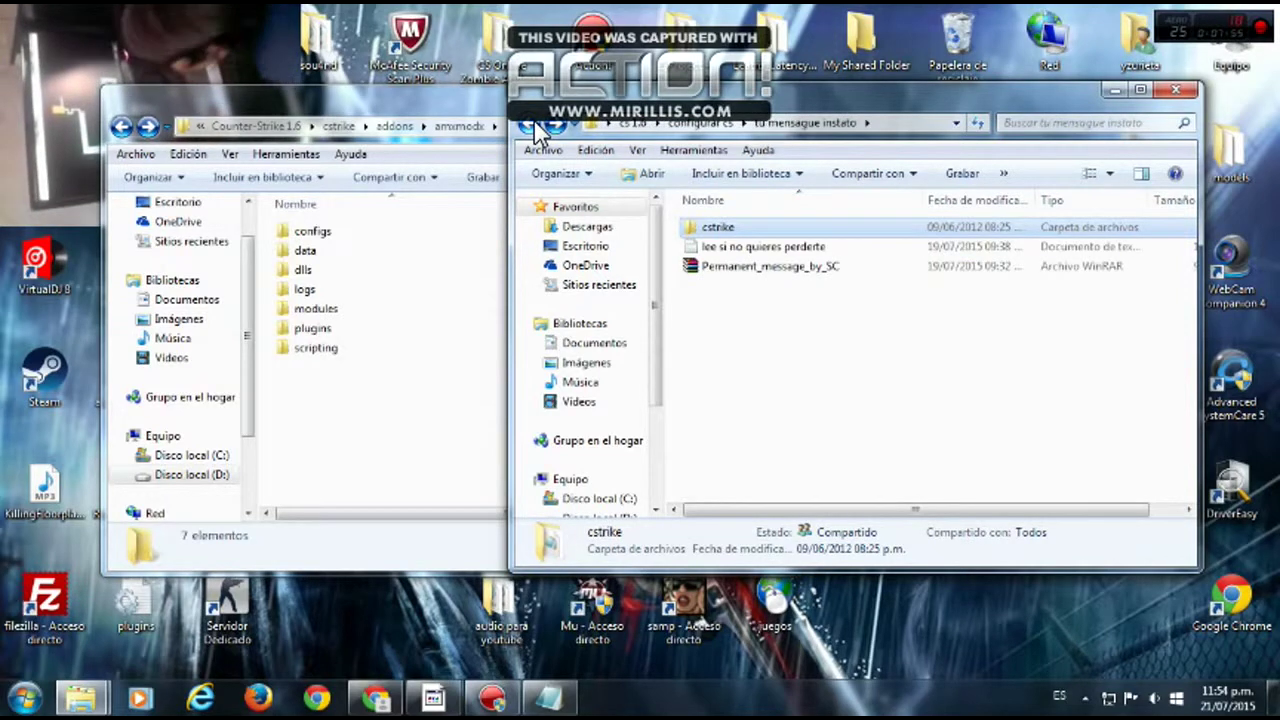
{"action": "right_click", "coordinate": [702, 229]}
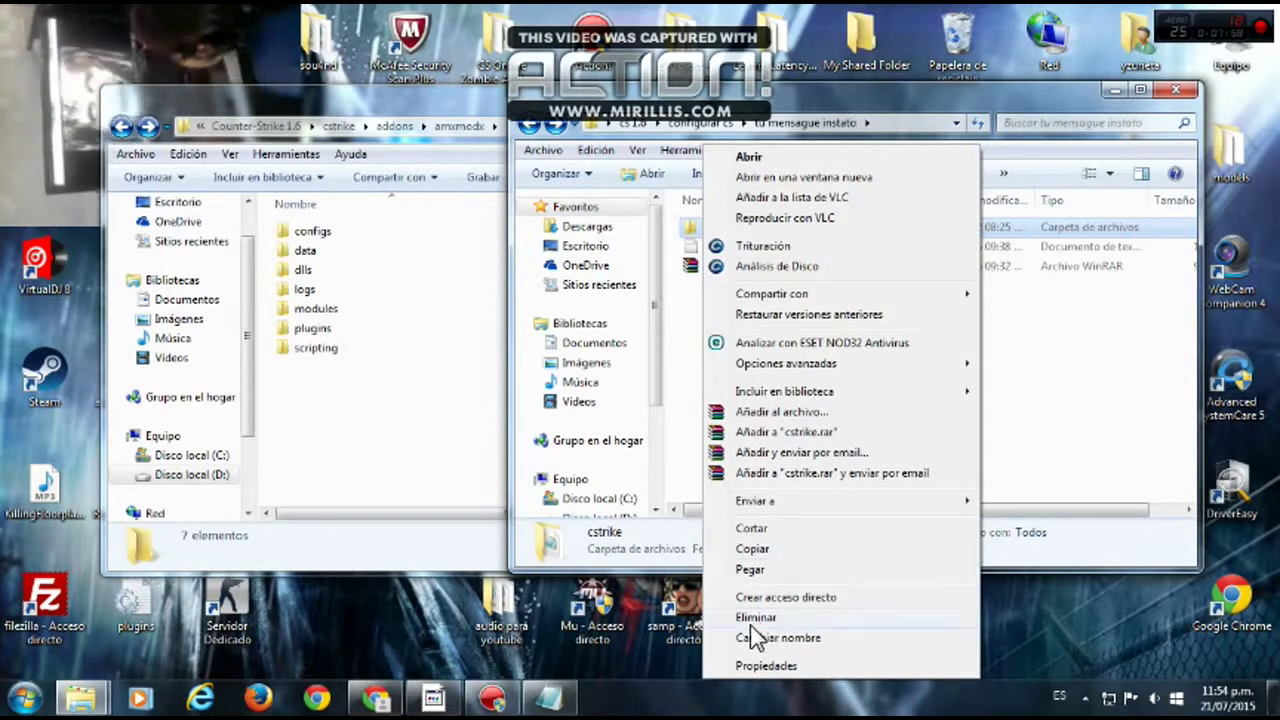
{"action": "left_click", "coordinate": [668, 372]}
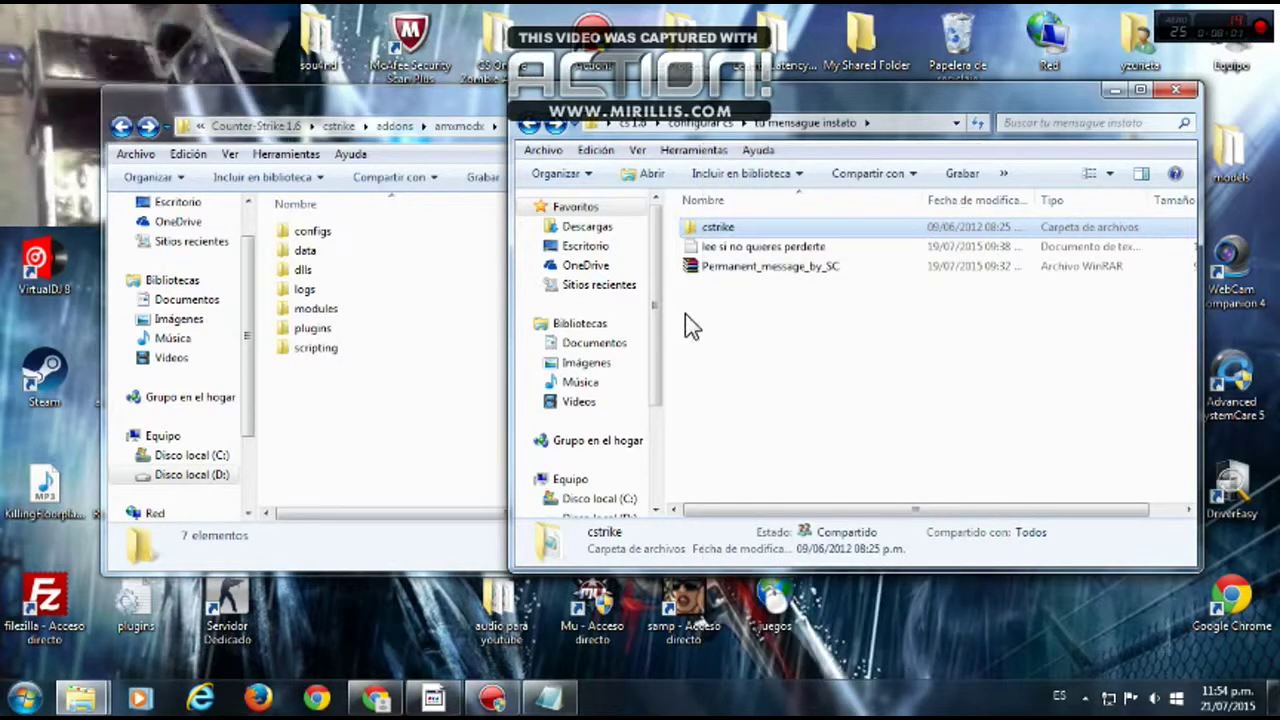
{"action": "left_click", "coordinate": [530, 130]}
{"action": "right_click", "coordinate": [706, 266]}
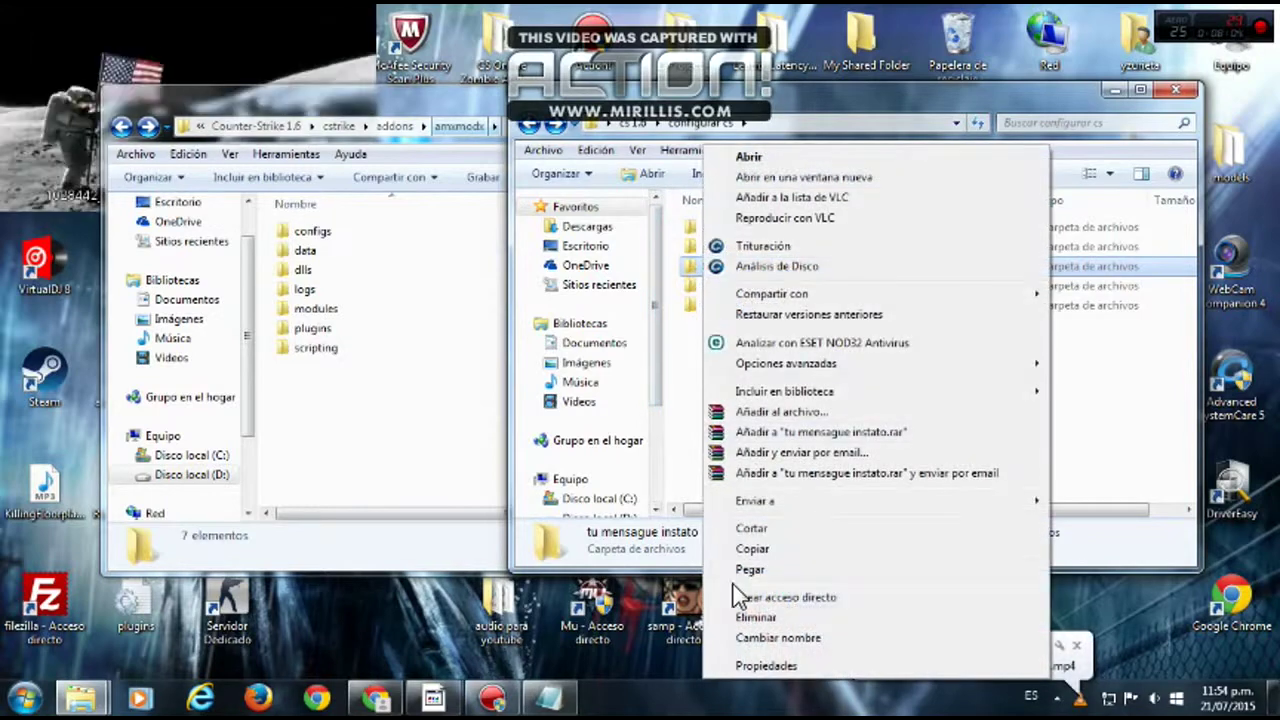
{"action": "left_click", "coordinate": [754, 620]}
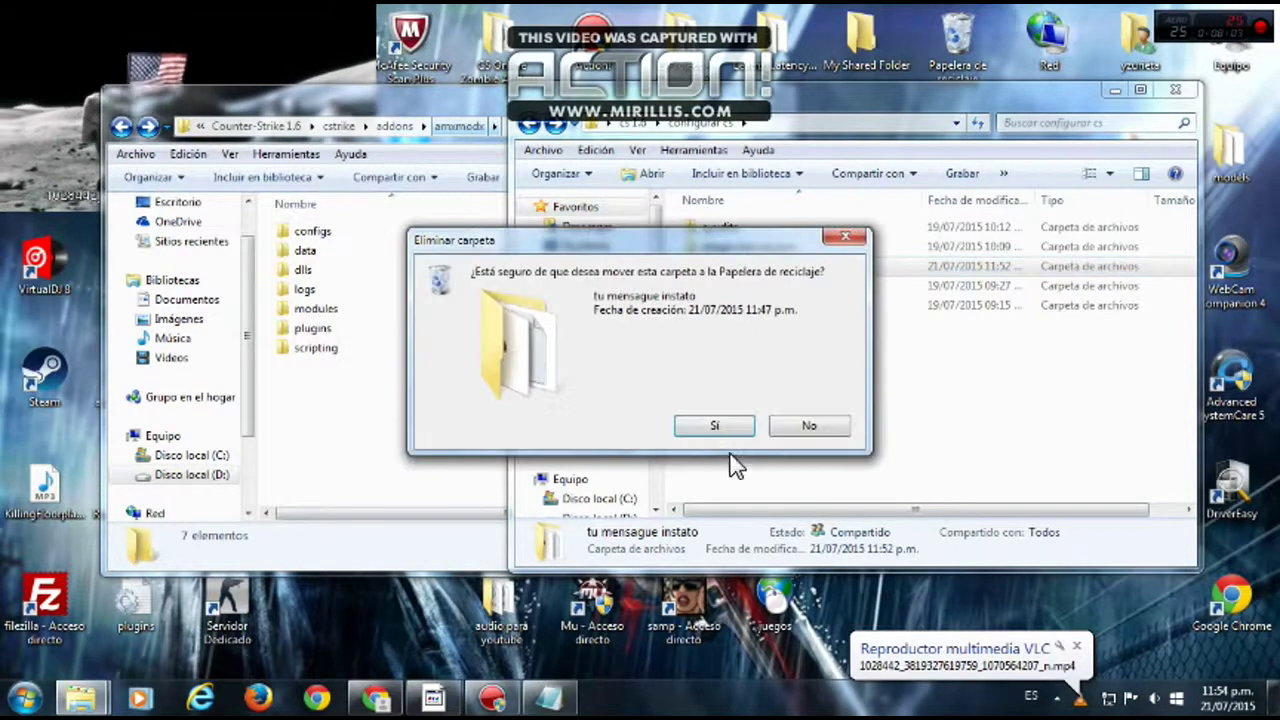
{"action": "left_click", "coordinate": [716, 426]}
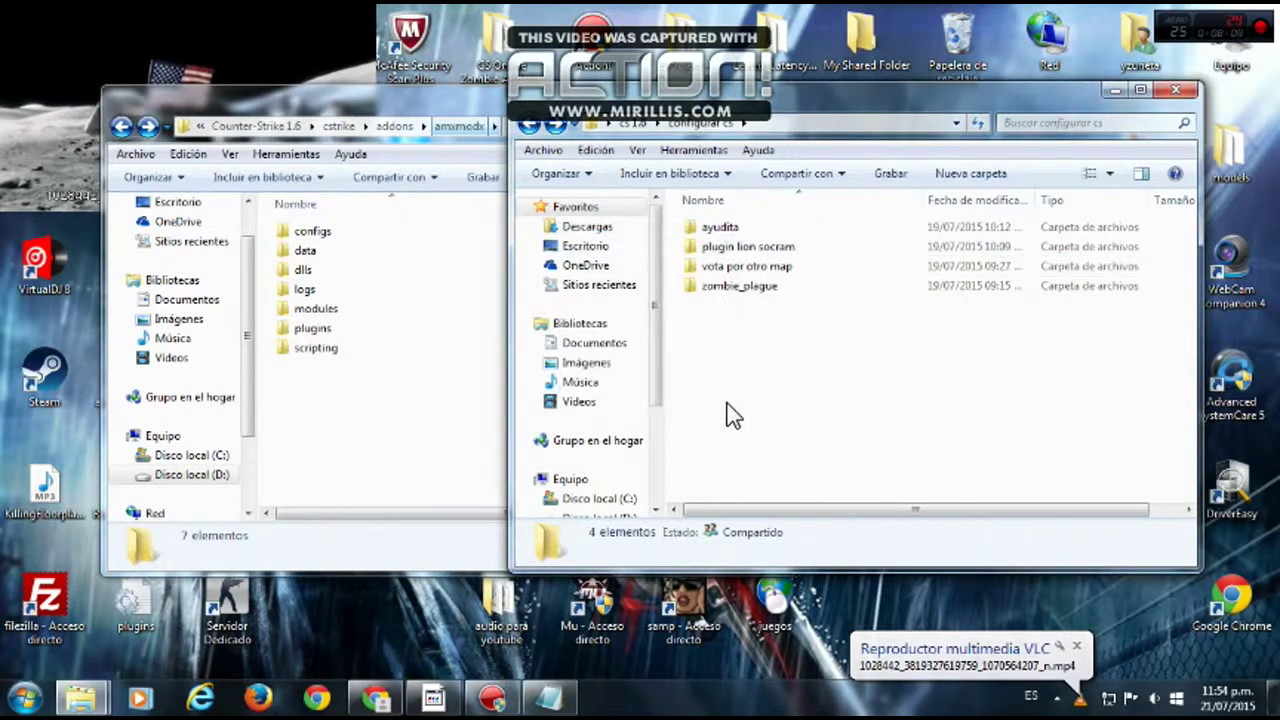
- Open the vota por otro map folder and extract the rtv_by_SC archive in place
{"action": "left_click", "coordinate": [728, 265]}
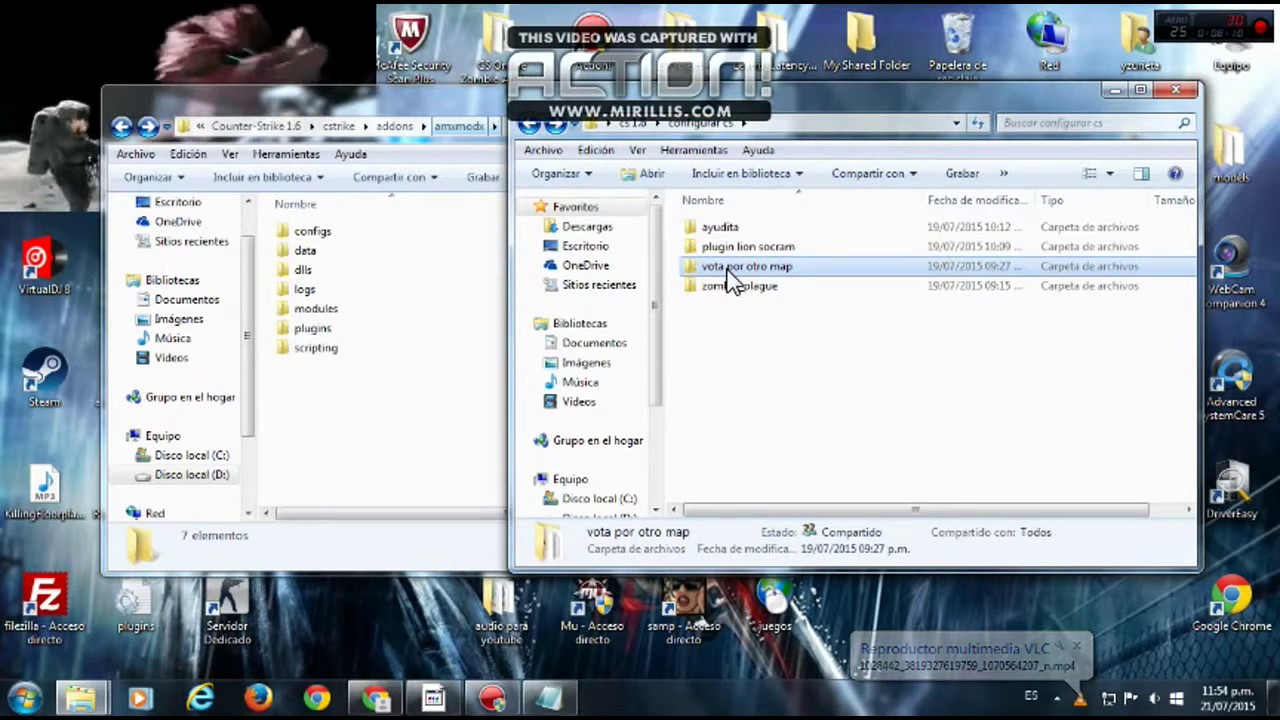
{"action": "double_click", "coordinate": [728, 266]}
{"action": "right_click", "coordinate": [718, 245]}
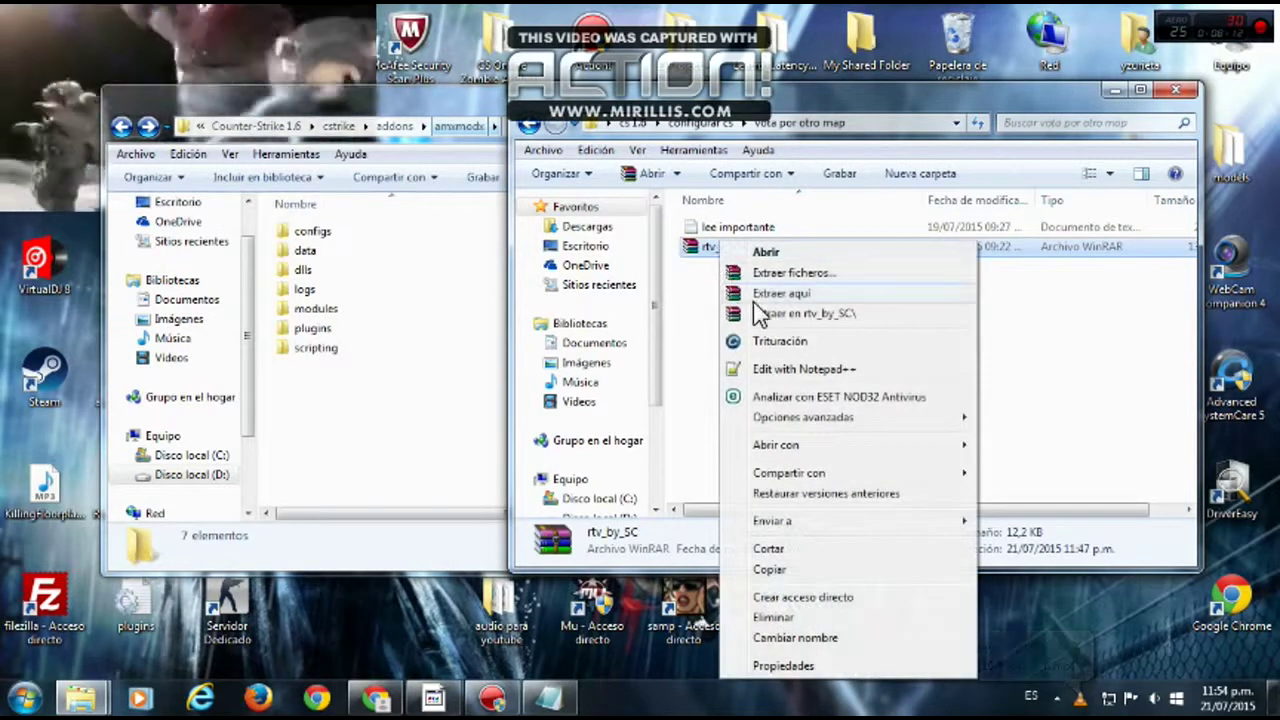
{"action": "left_click", "coordinate": [760, 295]}
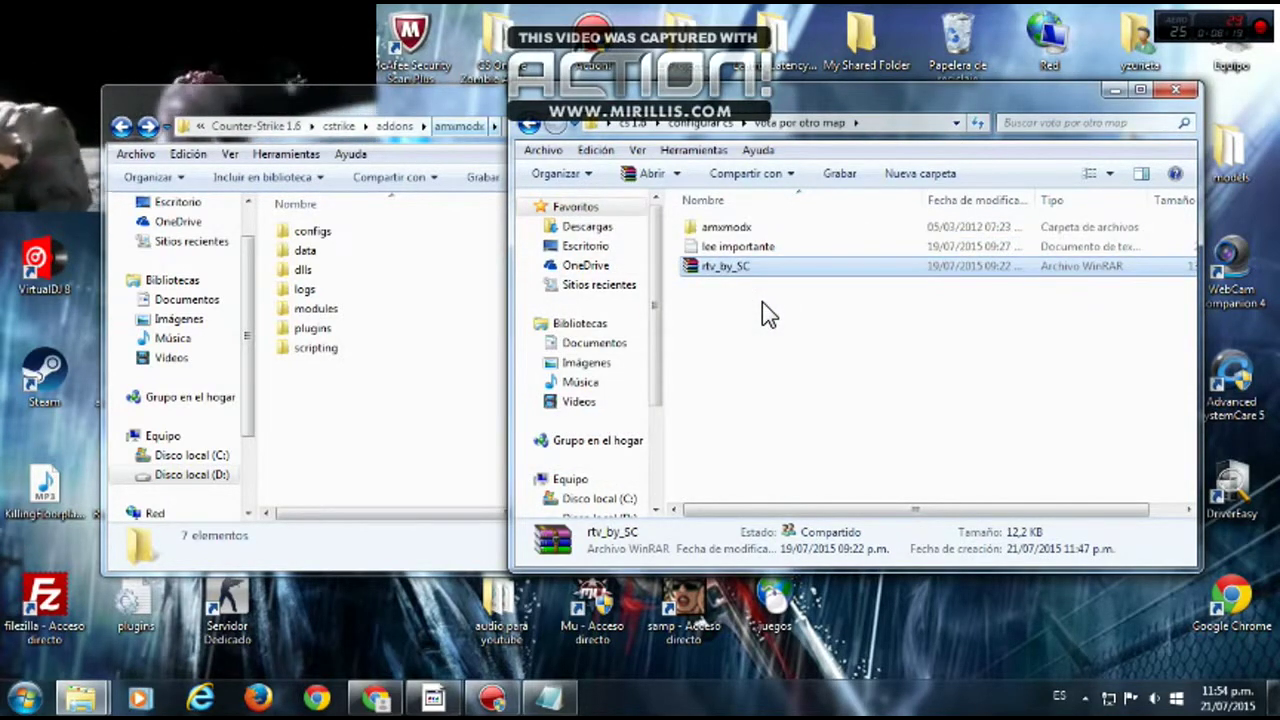
- Try to copy the extracted configs, data and plugins folders into the game's addons\amxmodx folder
{"action": "double_click", "coordinate": [718, 228]}
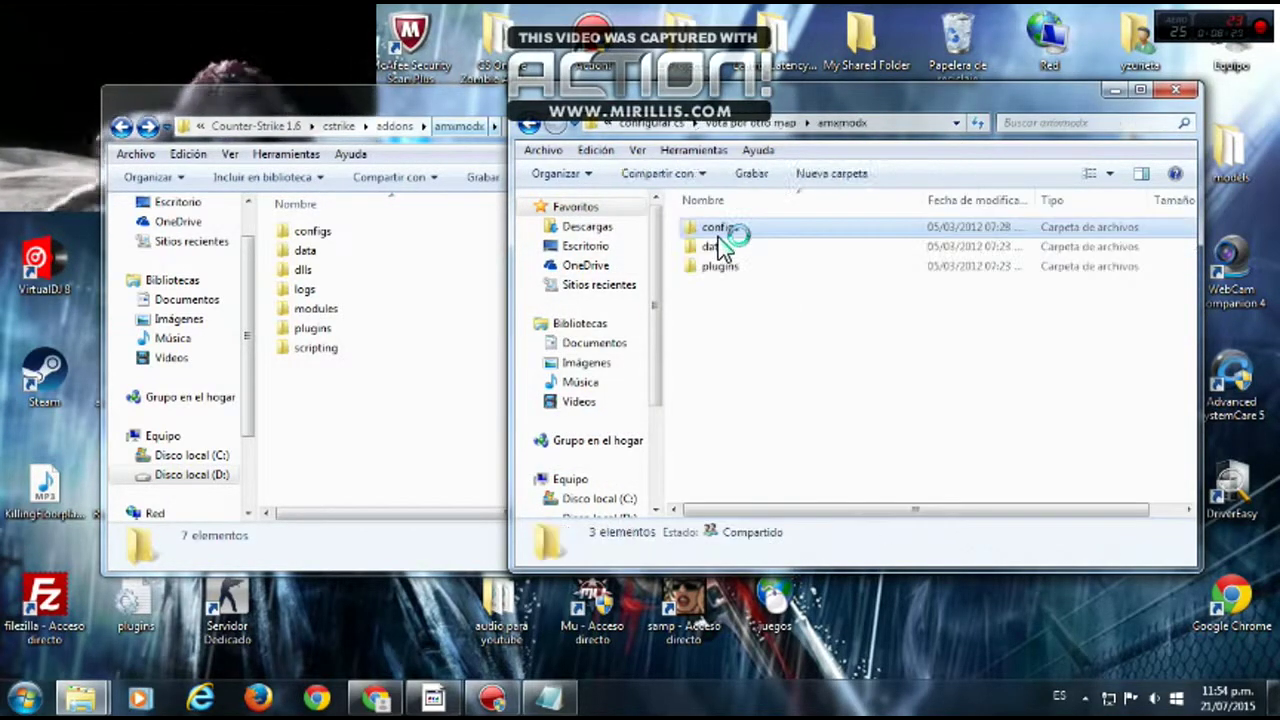
{"action": "left_click", "coordinate": [765, 340]}
{"action": "left_click_drag", "start_coordinate": [797, 362], "coordinate": [715, 250]}
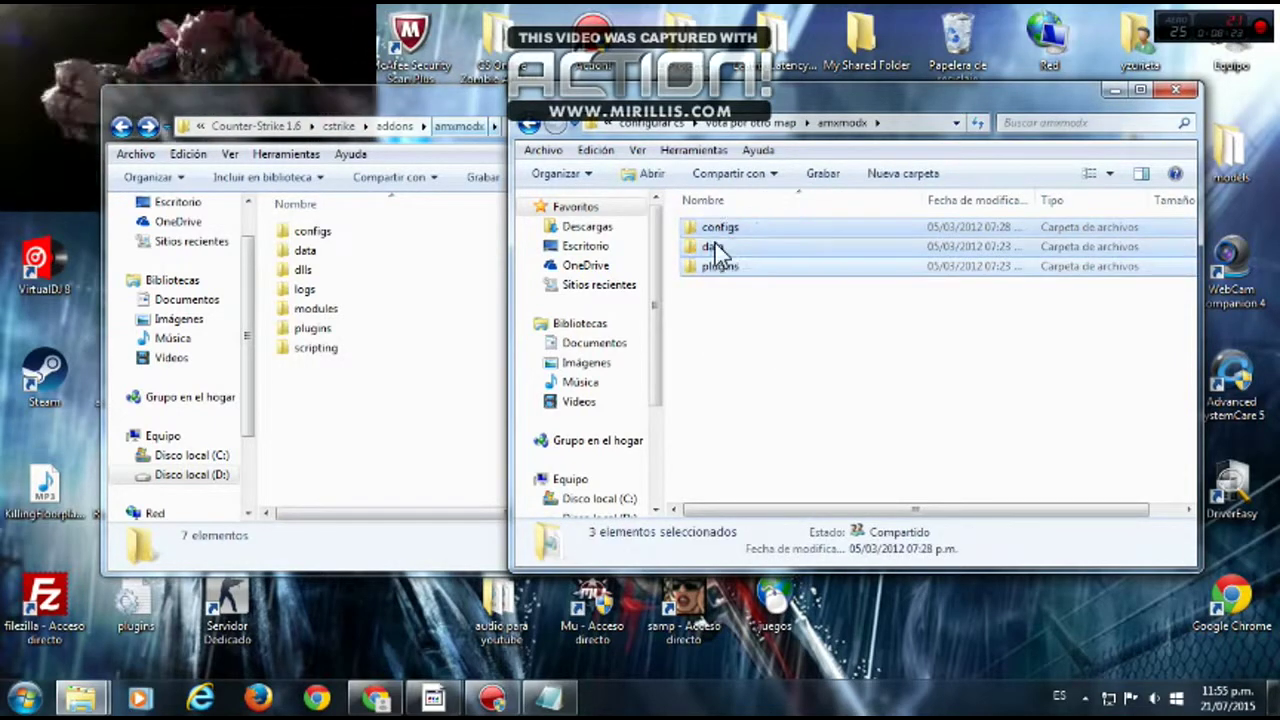
{"action": "right_click", "coordinate": [716, 250]}
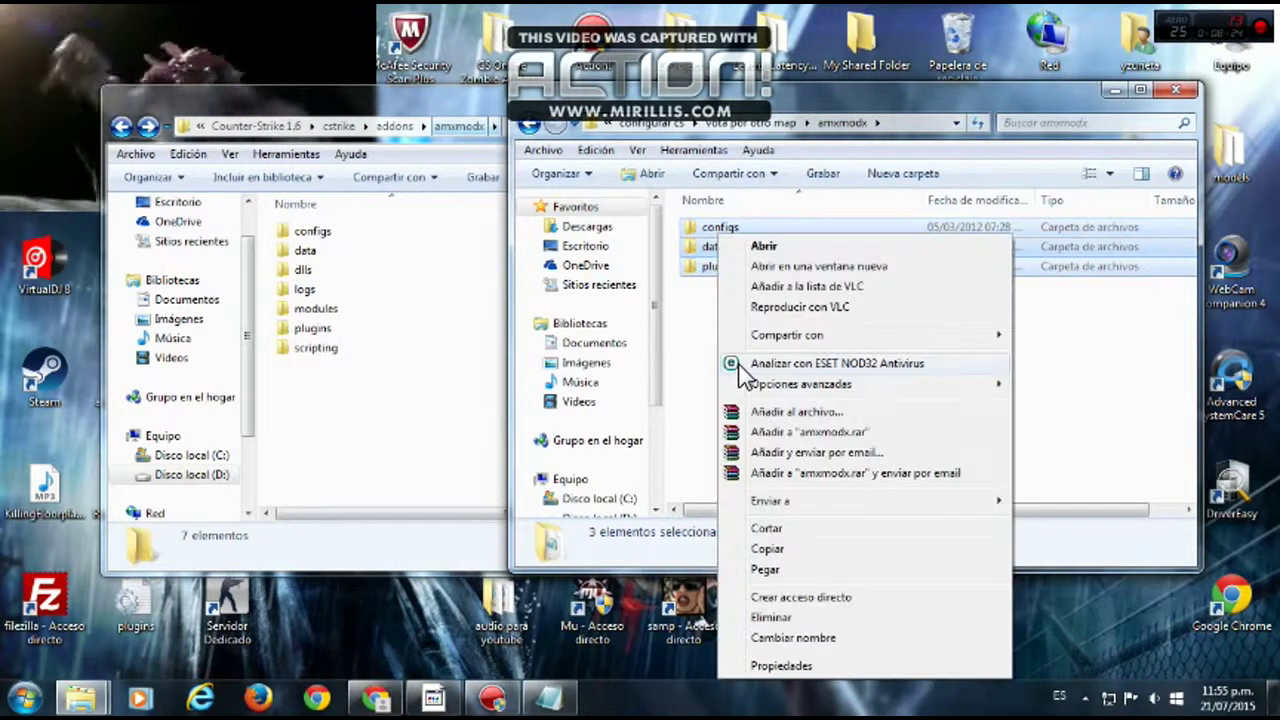
{"action": "left_click", "coordinate": [768, 549]}
{"action": "left_click", "coordinate": [430, 423]}
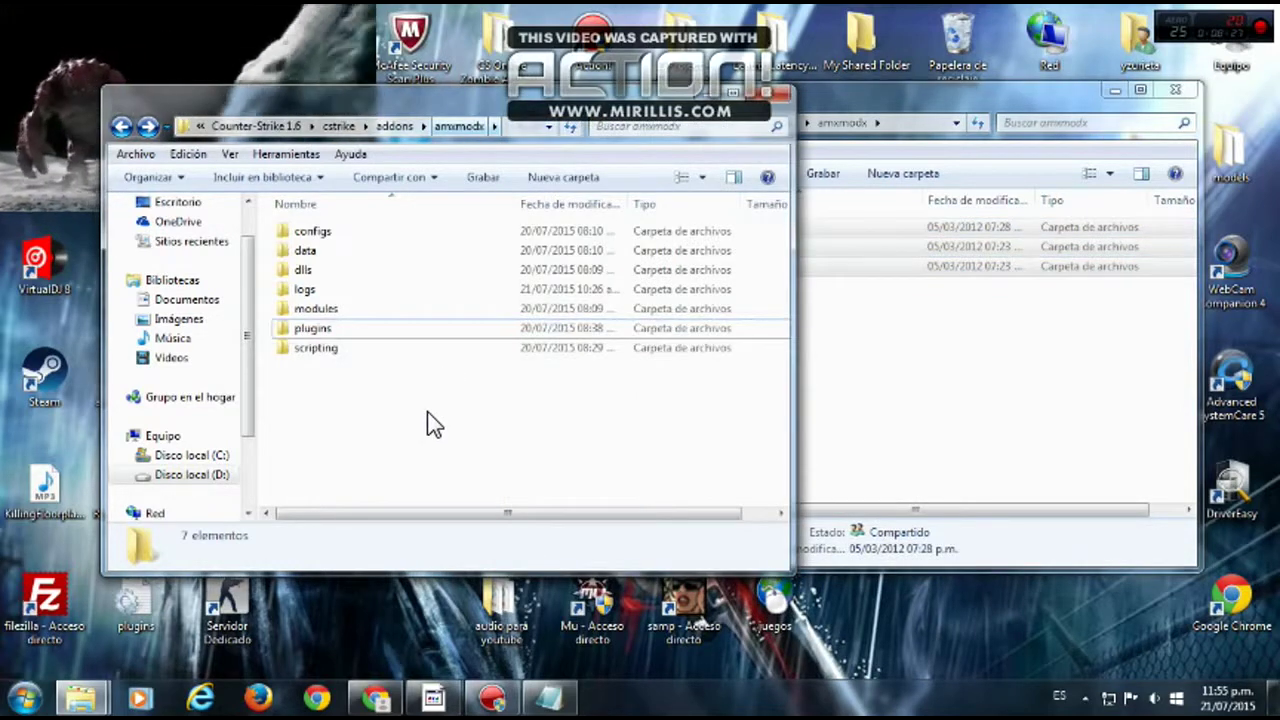
{"action": "right_click", "coordinate": [424, 421]}
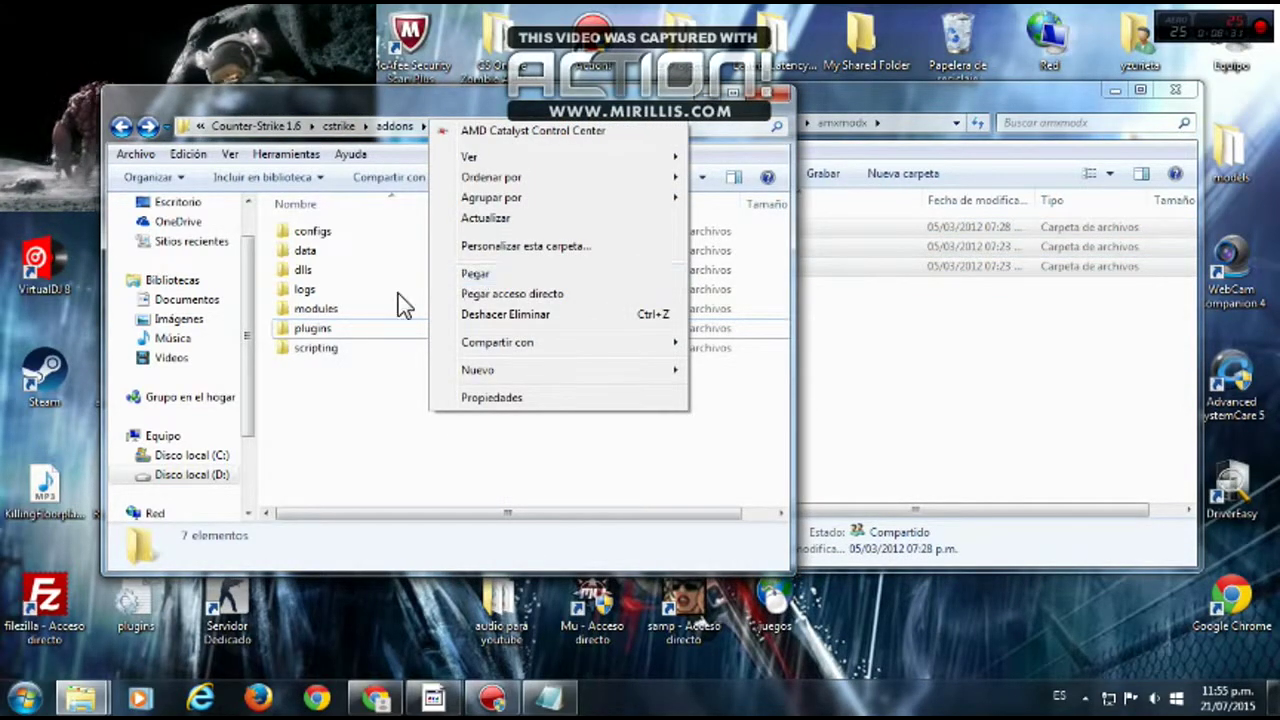
{"action": "left_click", "coordinate": [325, 405]}
{"action": "left_click", "coordinate": [960, 430]}
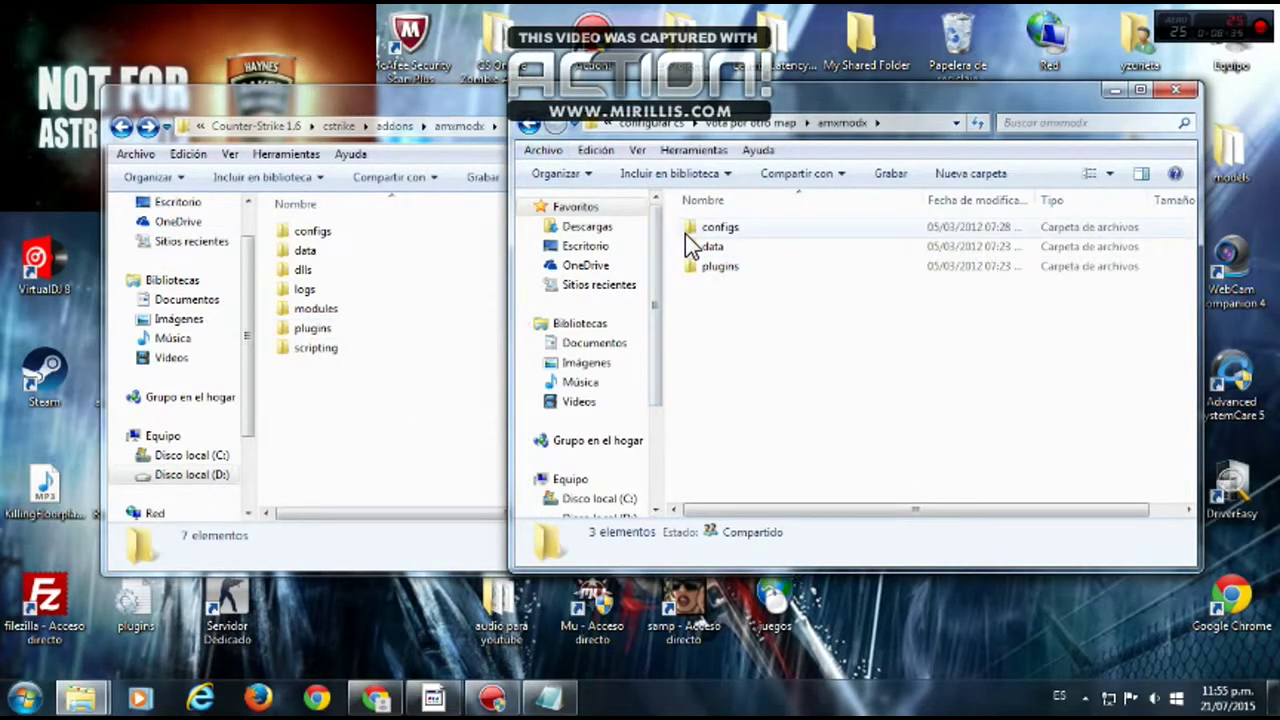
- Open the configs folder in both the extracted and the game's amxmodx folders, and locate the maps file in the game's one
{"action": "double_click", "coordinate": [685, 231]}
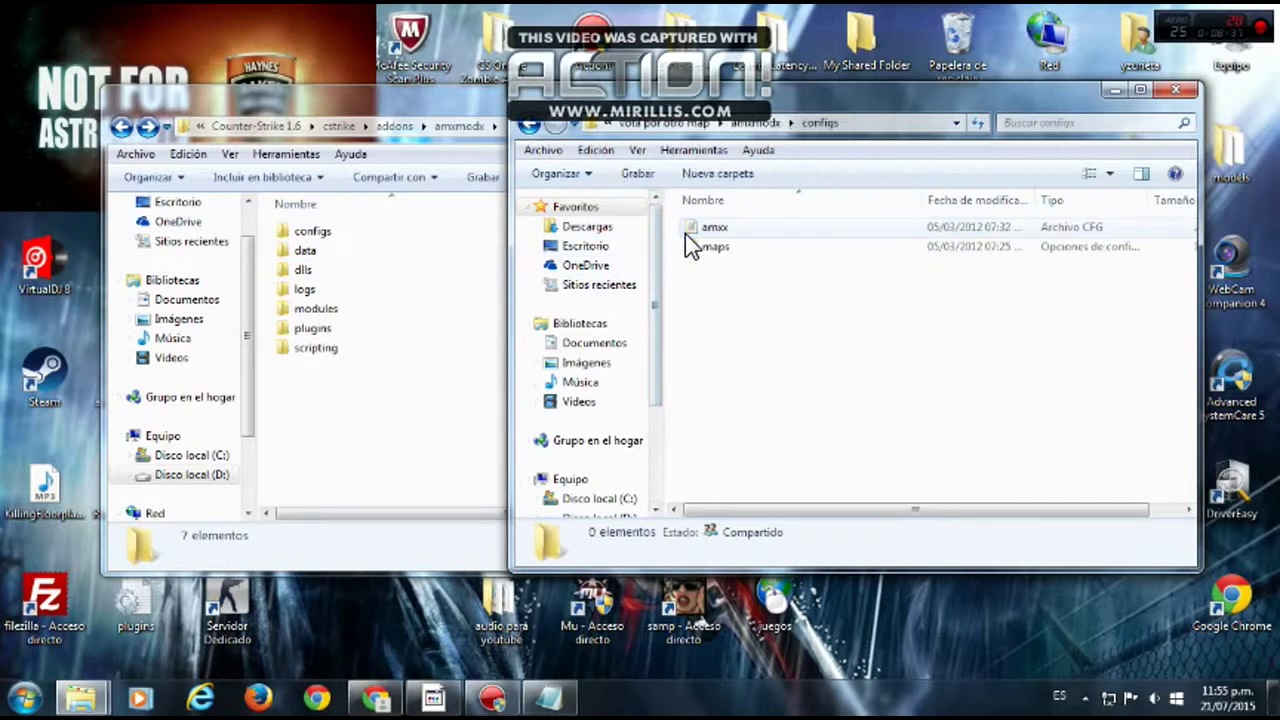
{"action": "left_click", "coordinate": [318, 234]}
{"action": "double_click", "coordinate": [318, 240]}
{"action": "left_click", "coordinate": [380, 334]}
{"action": "left_click", "coordinate": [900, 374]}
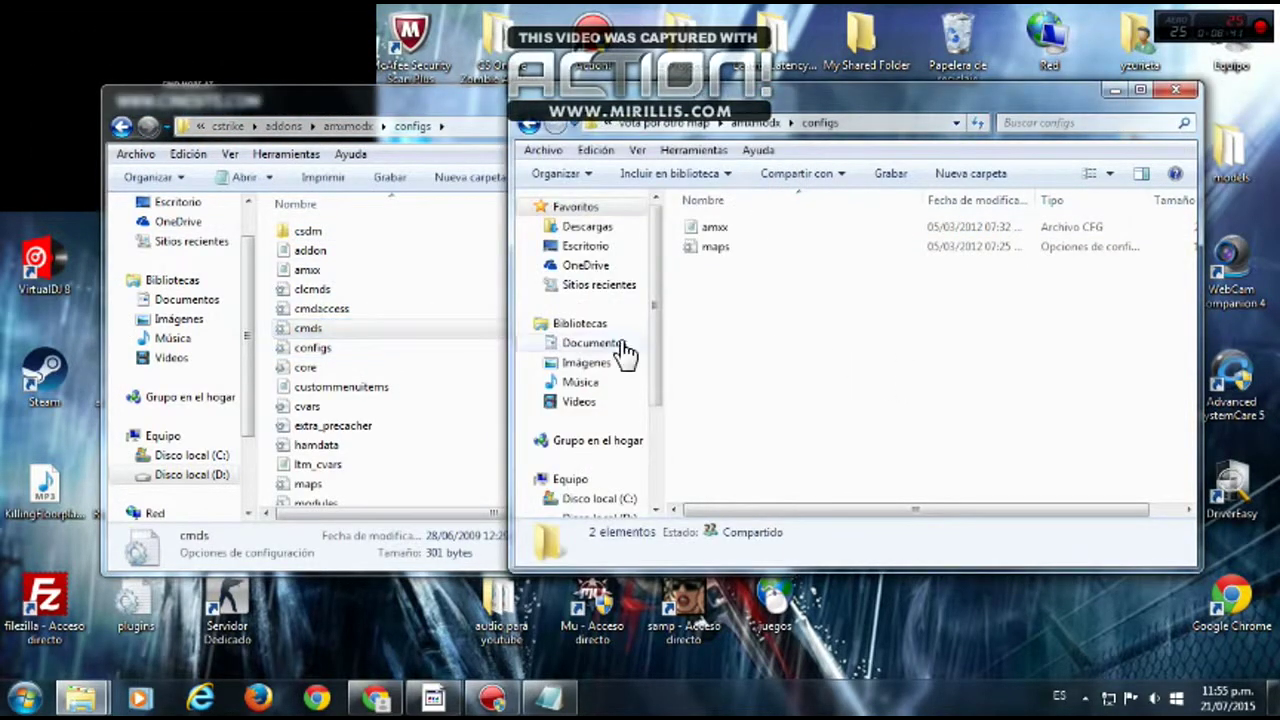
{"action": "left_click", "coordinate": [439, 349]}
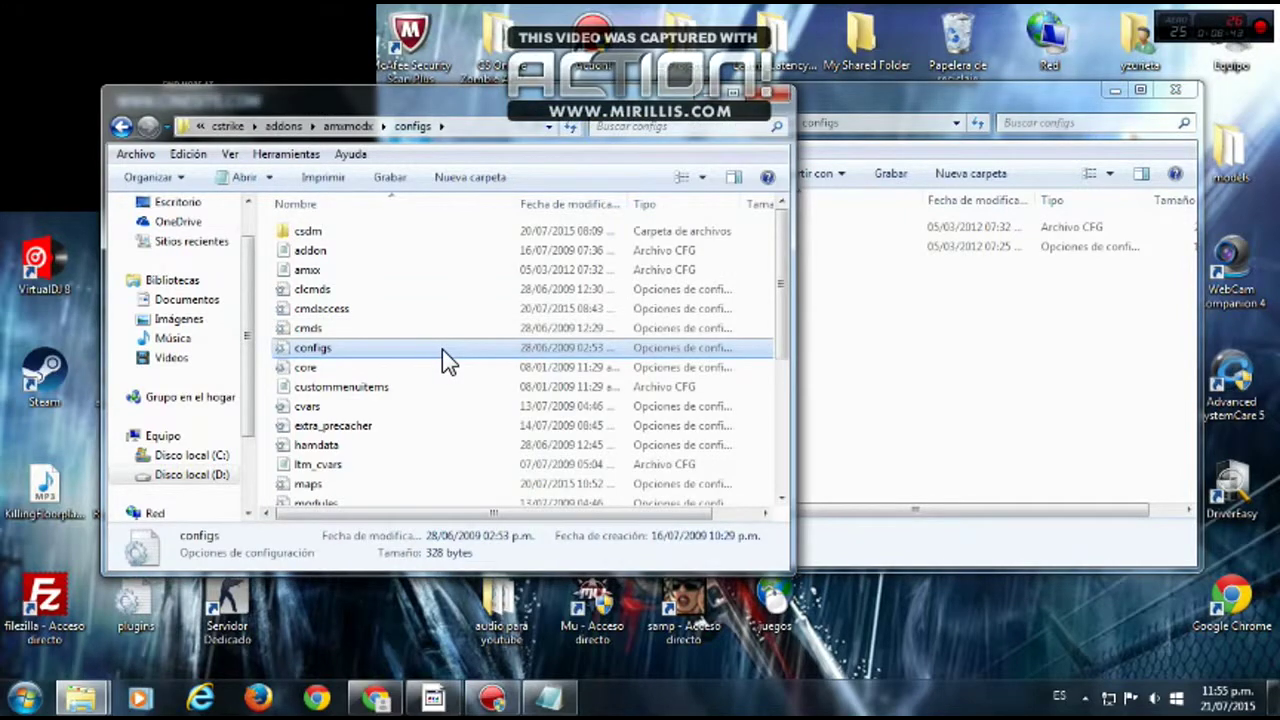
{"action": "key", "text": "m"}
{"action": "left_click", "coordinate": [888, 374]}
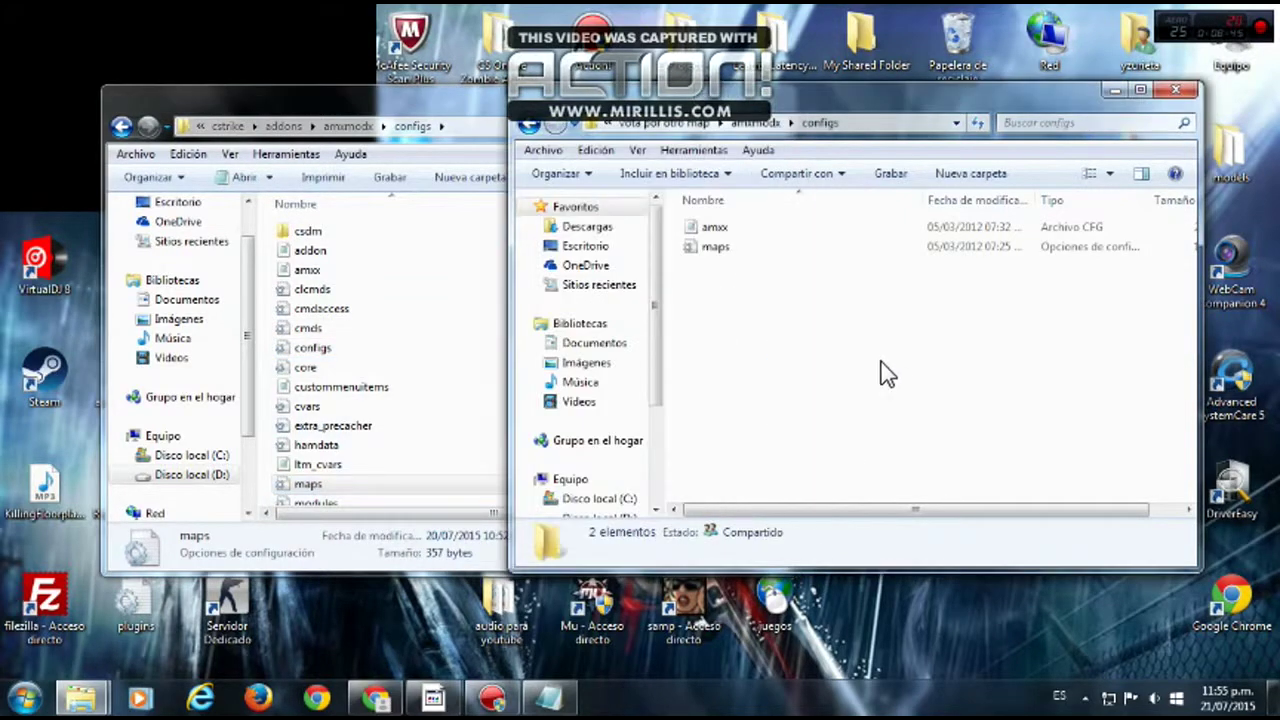
- Open the maps file from configurar cs\plugin lion socram and copy its list of map names from zm_blocks to zm_zombie-apocalypse
{"action": "left_click", "coordinate": [529, 125]}
{"action": "left_click", "coordinate": [529, 125]}
{"action": "left_click", "coordinate": [529, 125]}
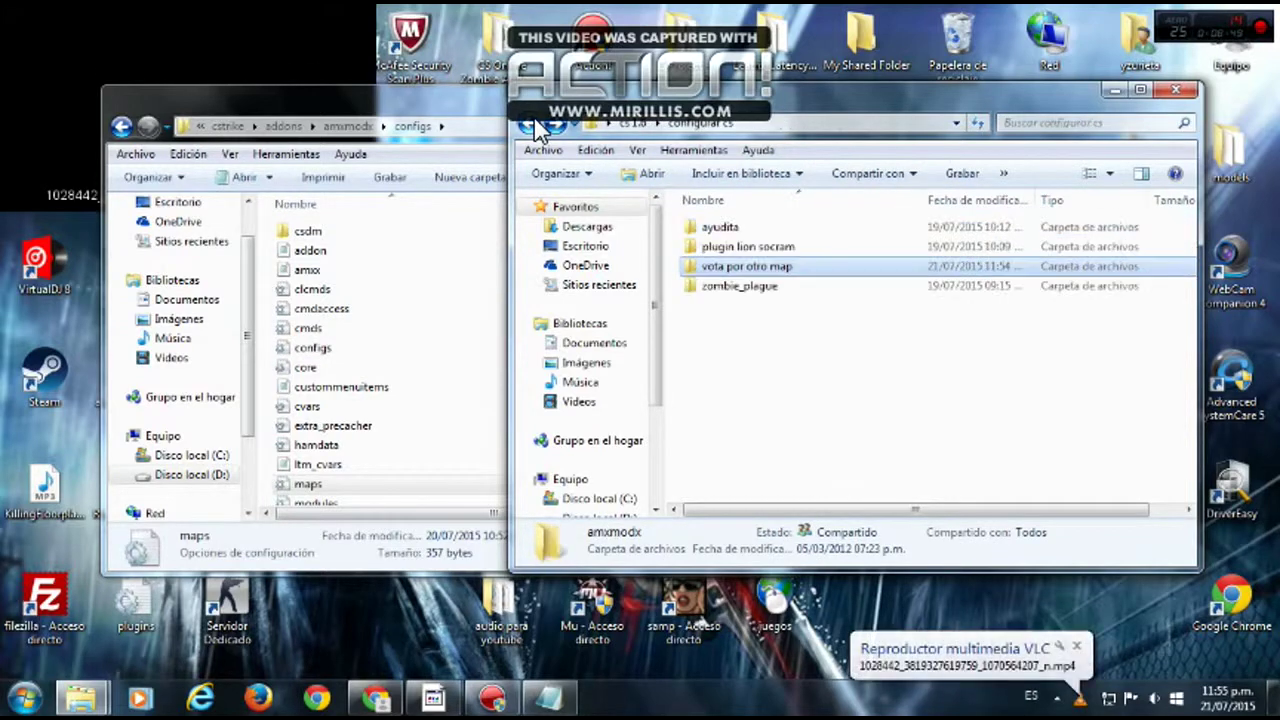
{"action": "double_click", "coordinate": [740, 246]}
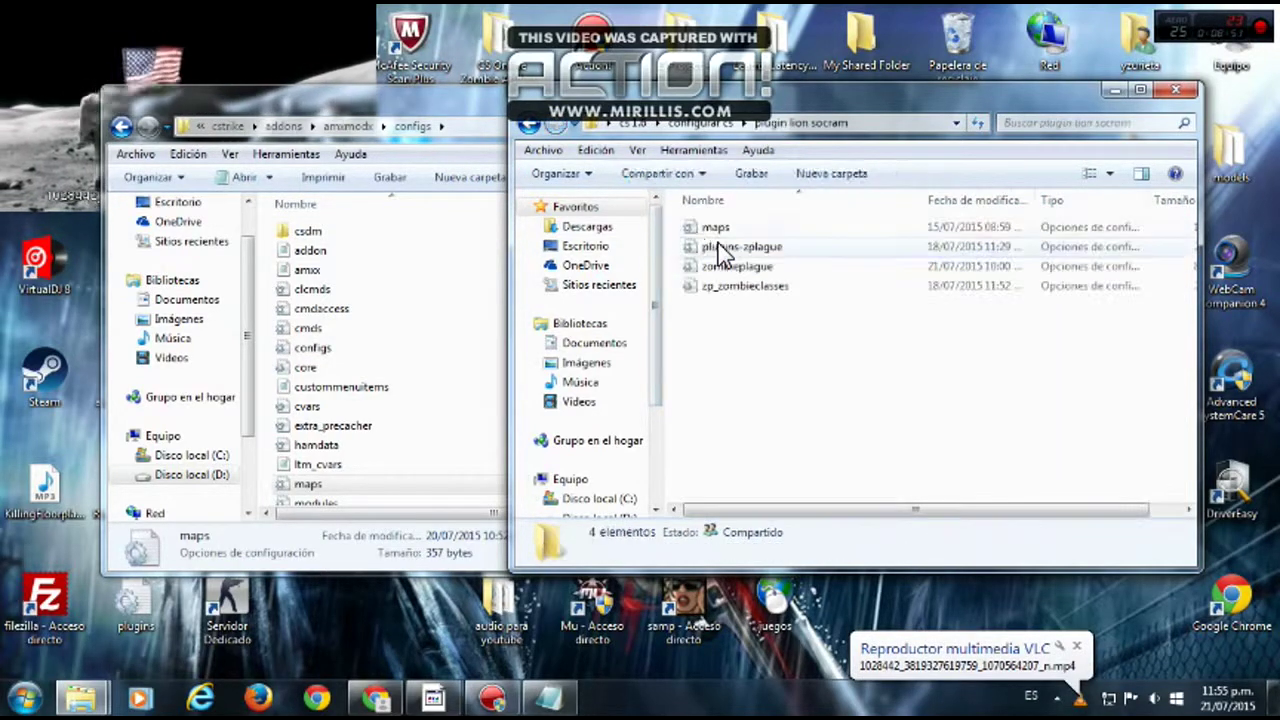
{"action": "left_click", "coordinate": [704, 230]}
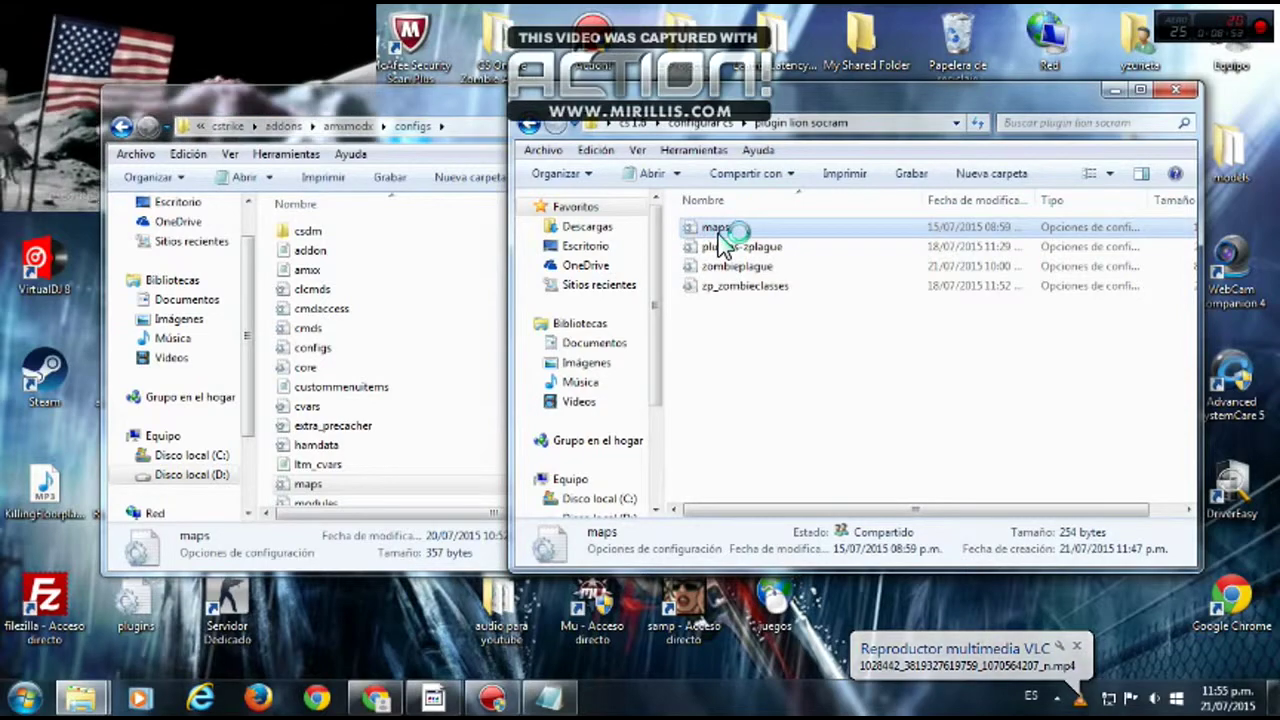
{"action": "double_click", "coordinate": [710, 232]}
{"action": "left_click_drag", "start_coordinate": [737, 329], "coordinate": [562, 135]}
{"action": "right_click", "coordinate": [564, 151]}
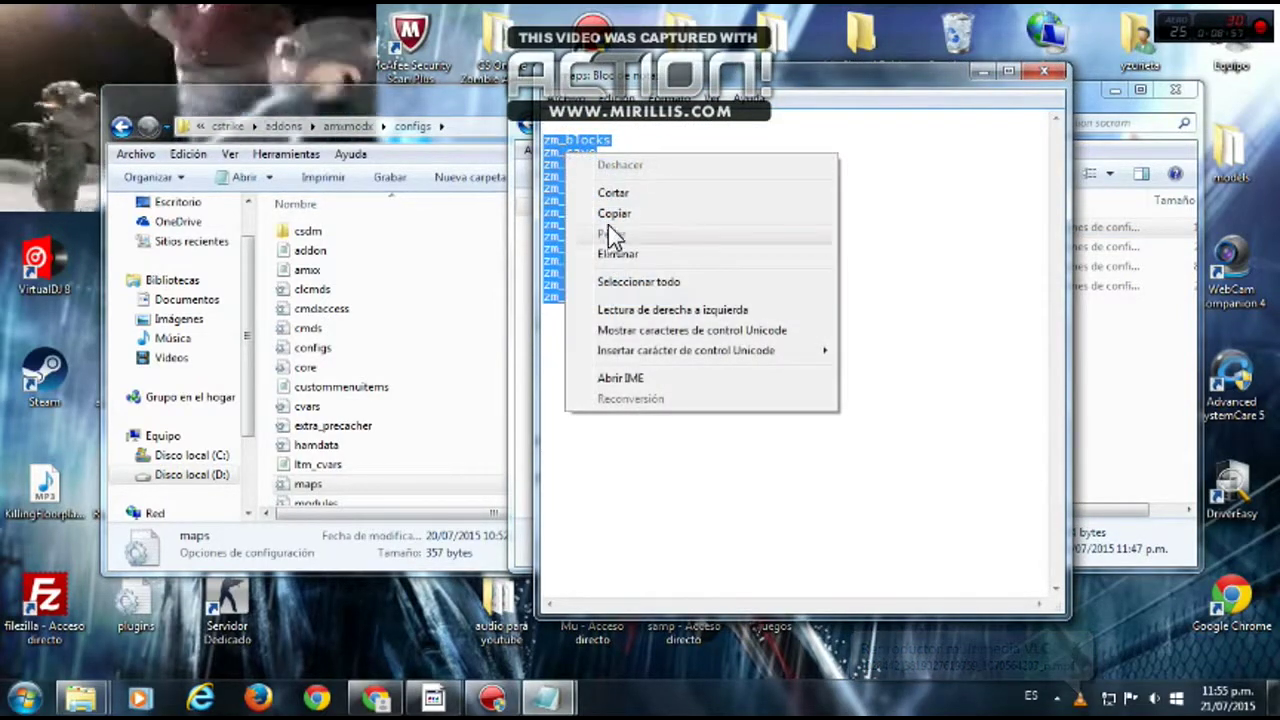
{"action": "left_click", "coordinate": [606, 213]}
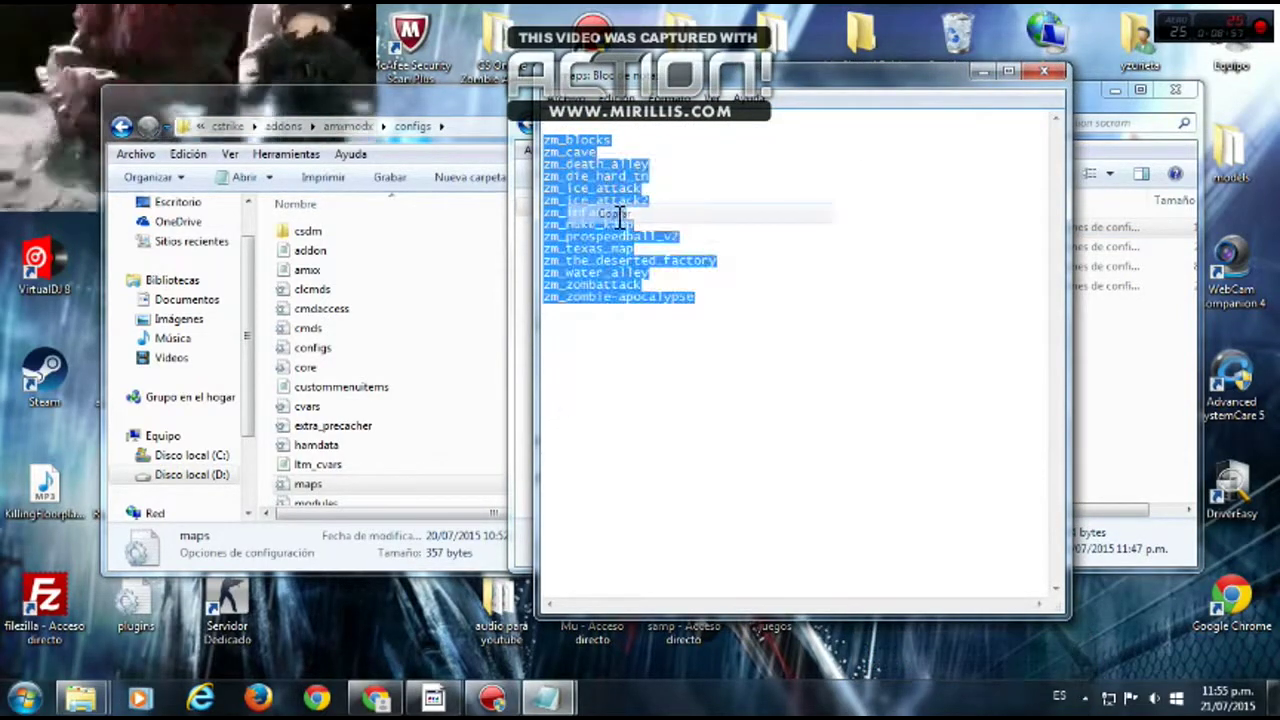
- Try to replace the map names in the game's maps file with the copied list, and close both maps files
{"action": "double_click", "coordinate": [301, 484]}
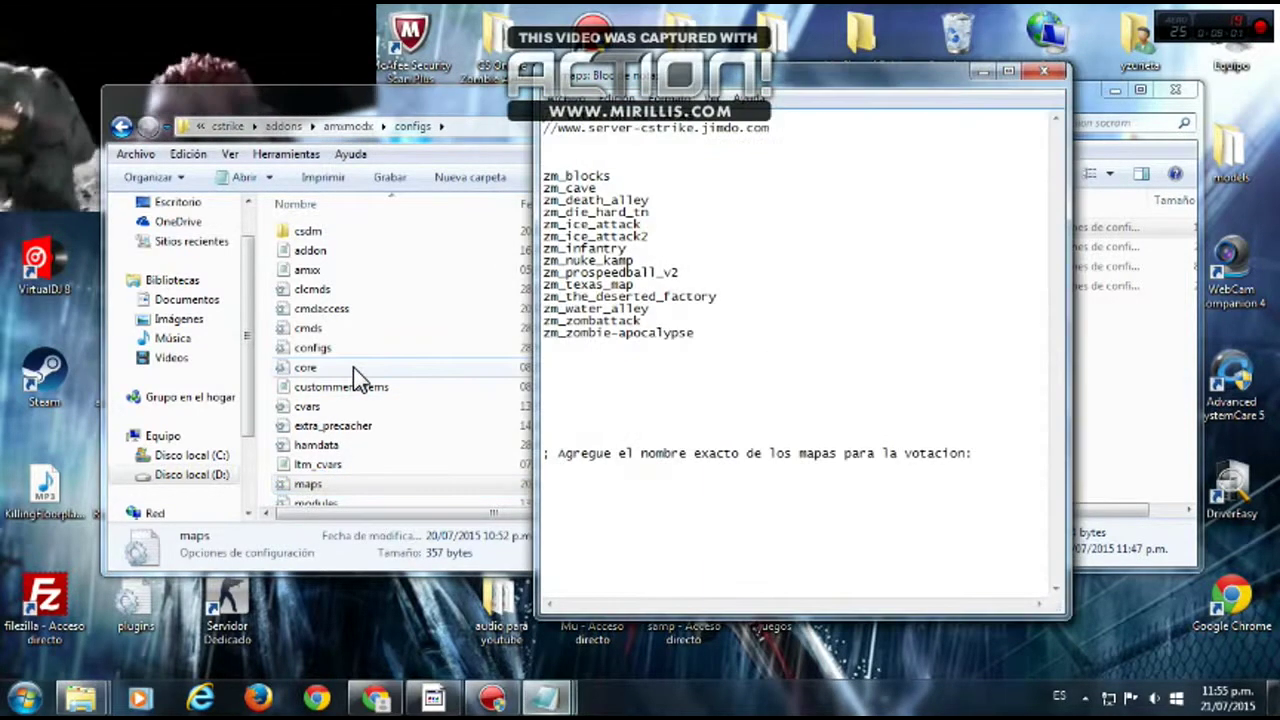
{"action": "left_click_drag", "start_coordinate": [686, 320], "coordinate": [596, 172]}
{"action": "right_click", "coordinate": [605, 250]}
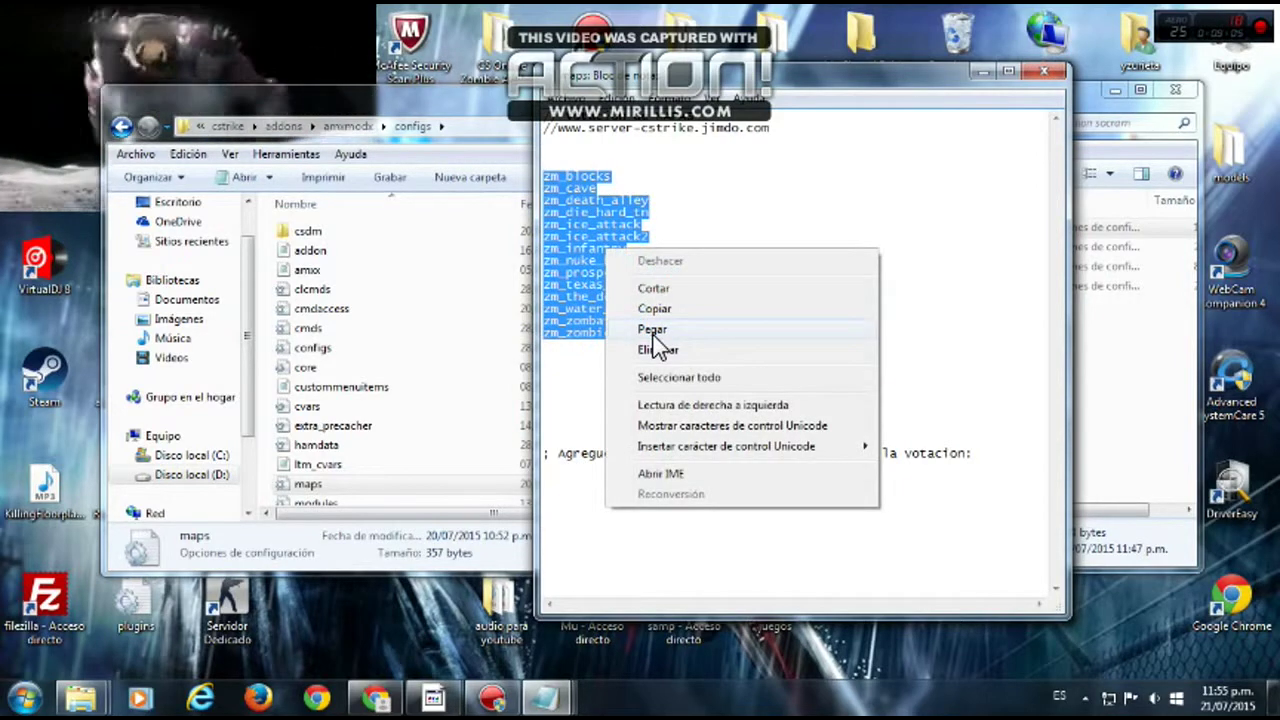
{"action": "left_click", "coordinate": [1013, 214]}
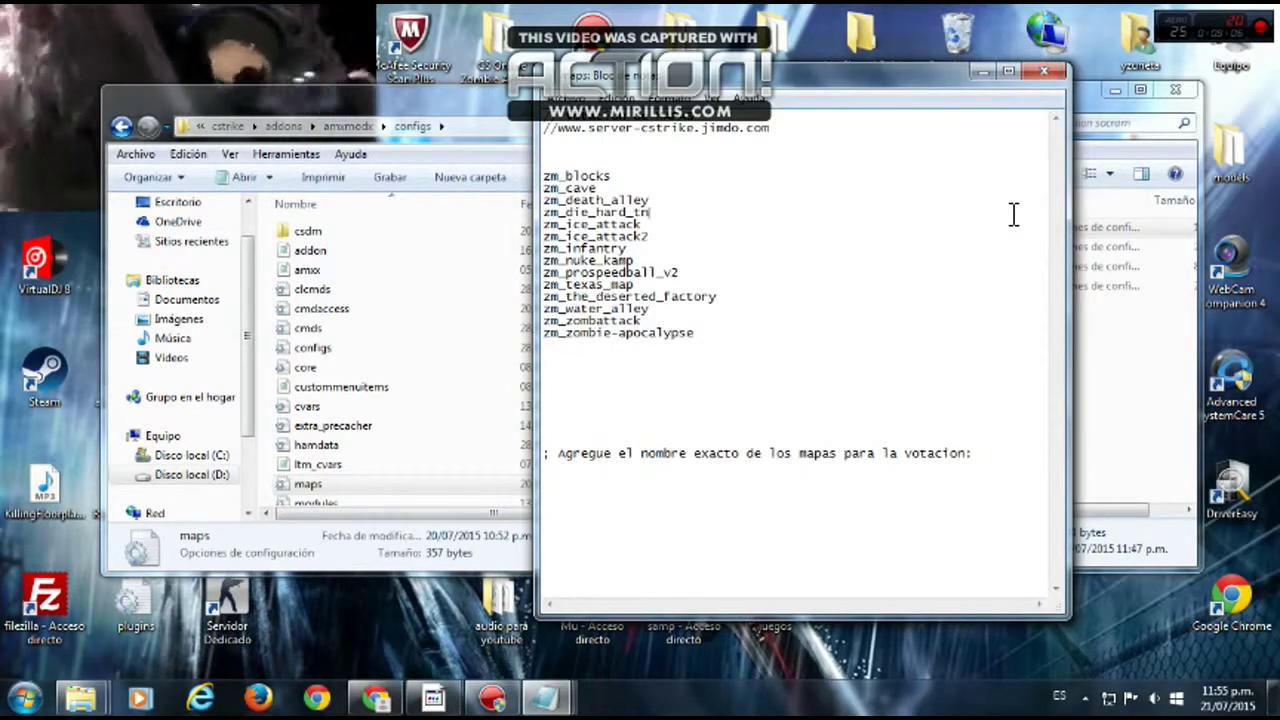
{"action": "left_click", "coordinate": [1042, 66]}
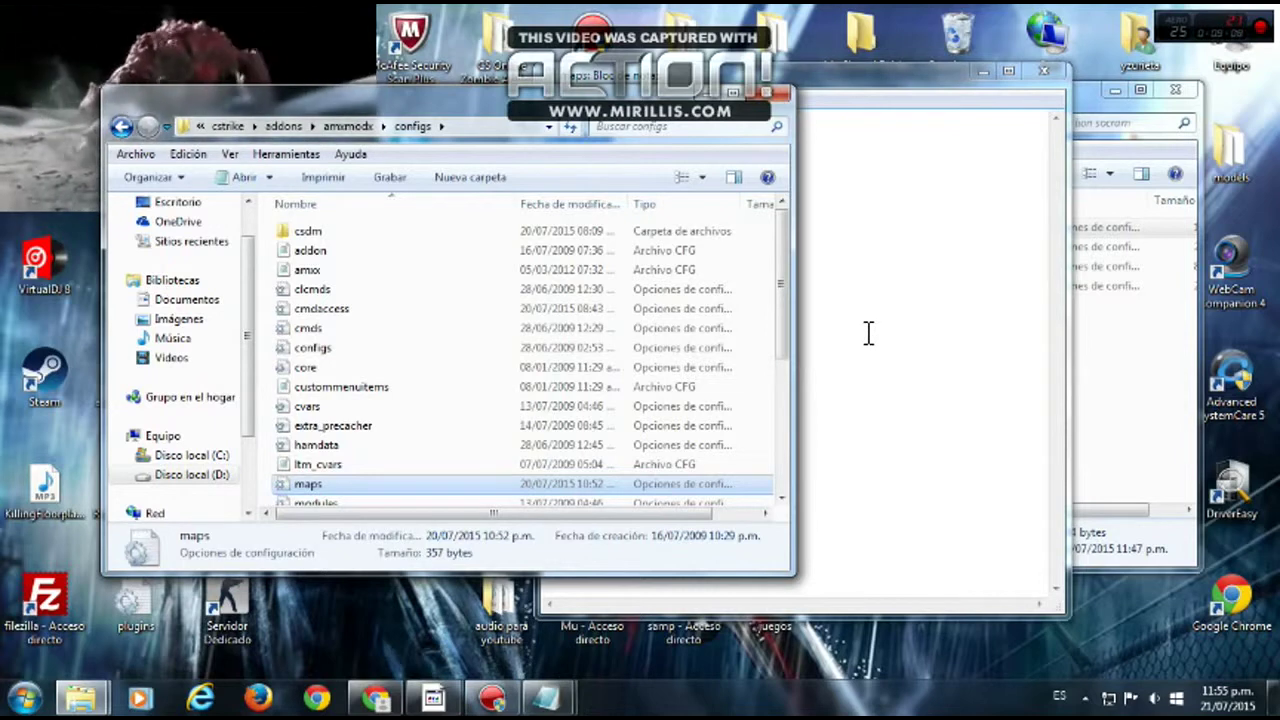
{"action": "left_click", "coordinate": [868, 333]}
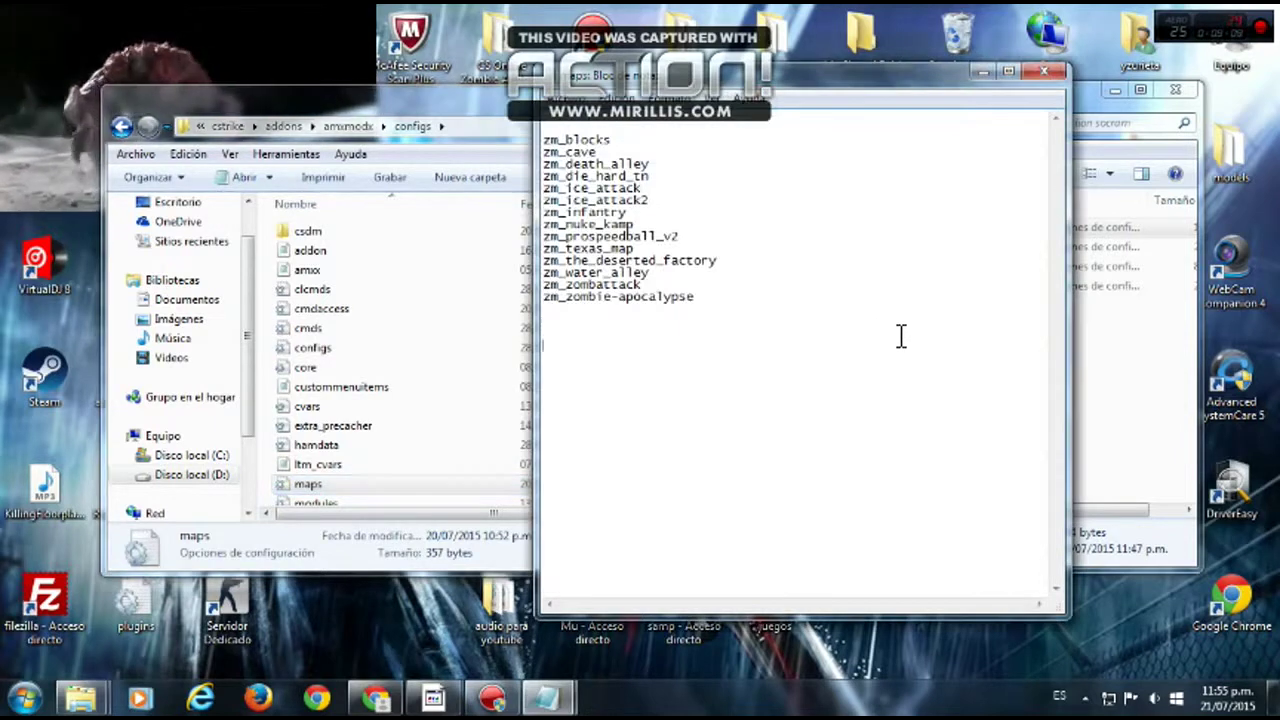
{"action": "left_click", "coordinate": [1047, 74]}
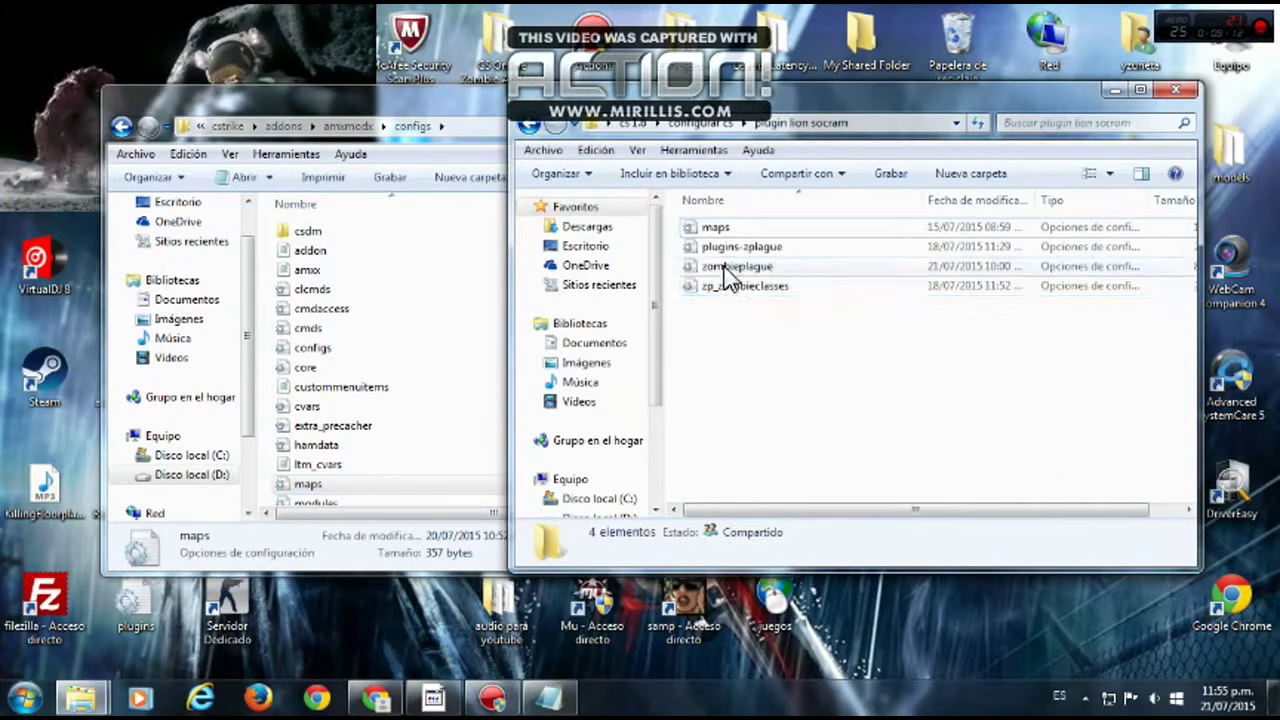
- Reopen the plugin lion socram folder and review its plugins-zplague, zombieplague and zp_zombieclasses files
{"action": "left_click", "coordinate": [524, 126]}
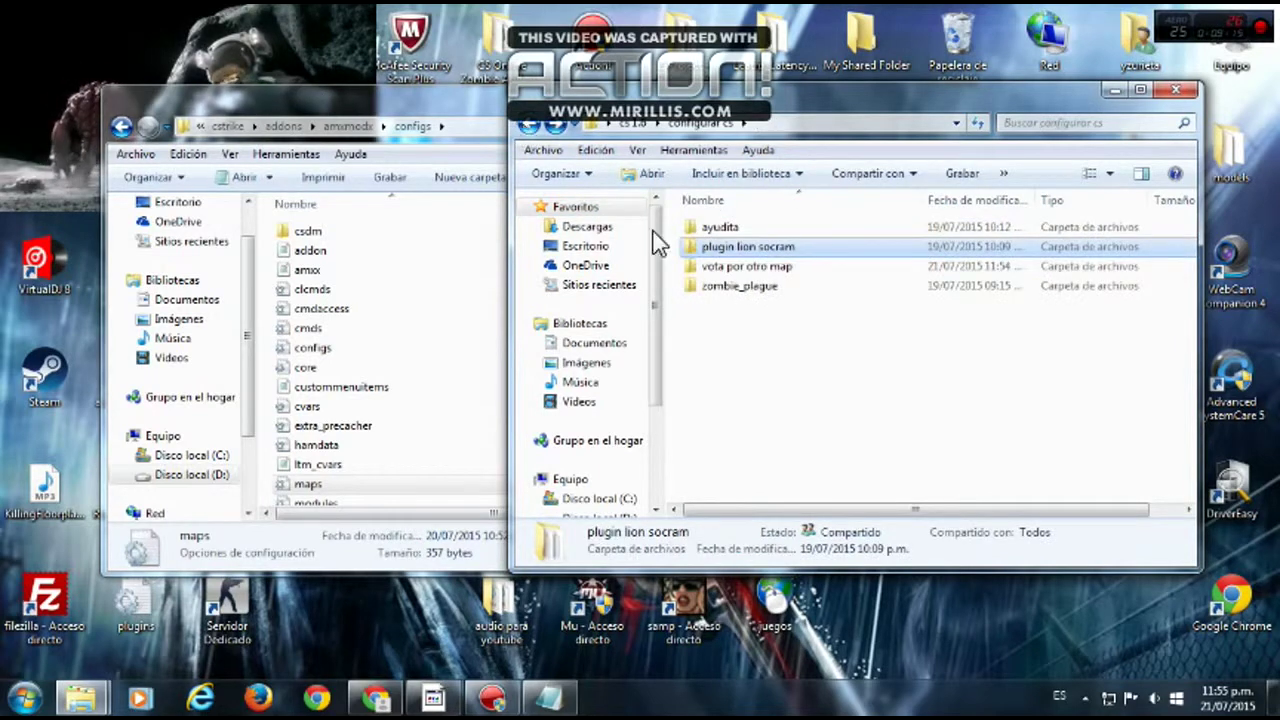
{"action": "double_click", "coordinate": [702, 252]}
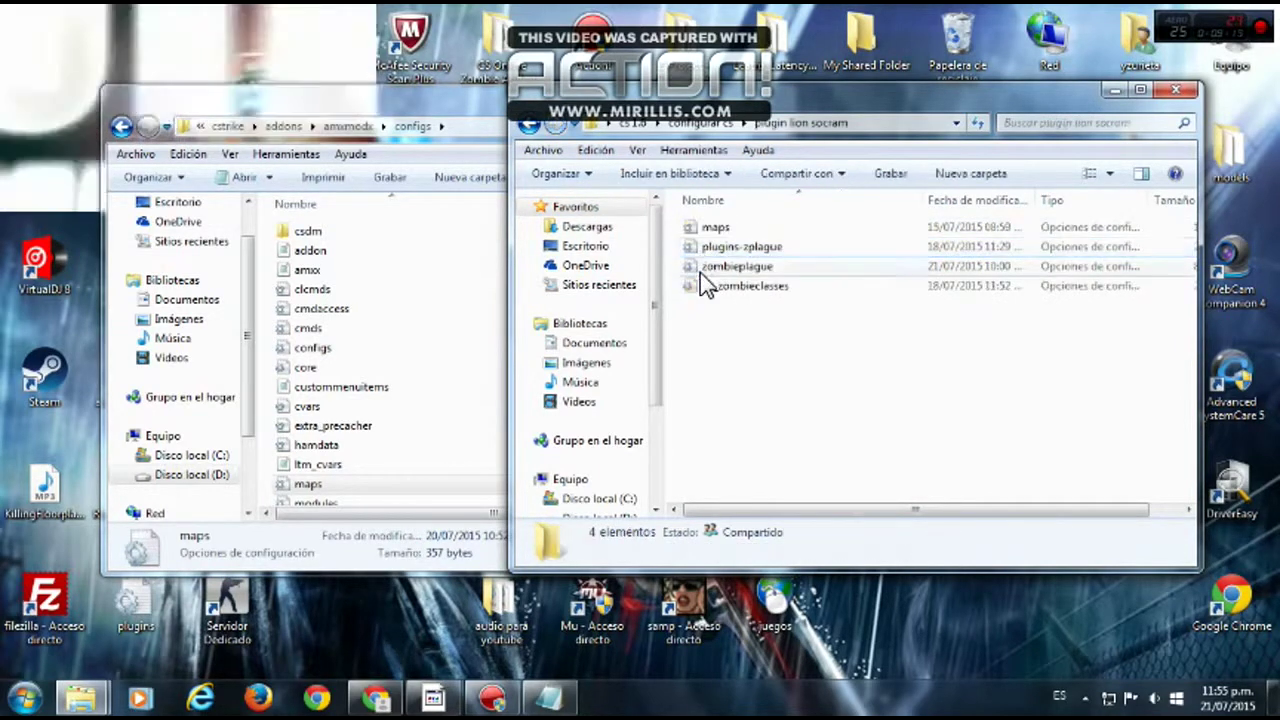
{"action": "left_click_drag", "start_coordinate": [748, 342], "coordinate": [786, 382]}
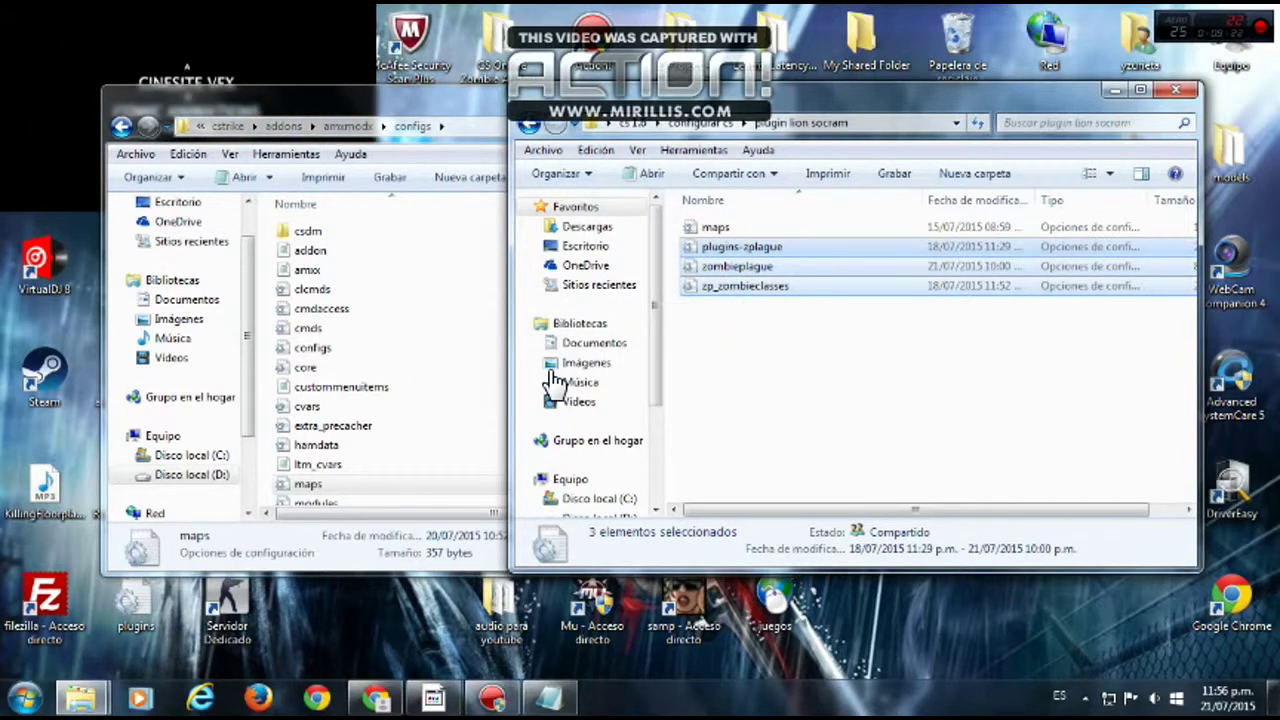
{"action": "left_click", "coordinate": [762, 343]}
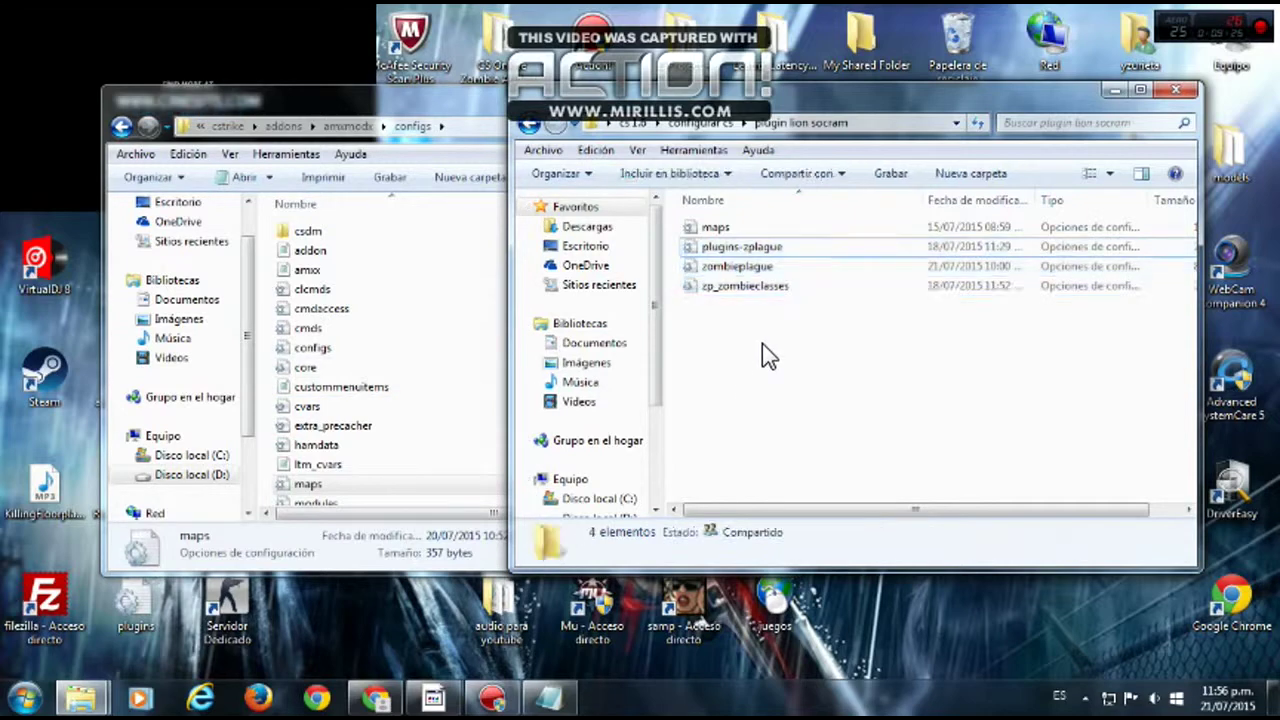
- Return to the configurar cs folder and delete the plugin lion socram folder
{"action": "left_click", "coordinate": [529, 126]}
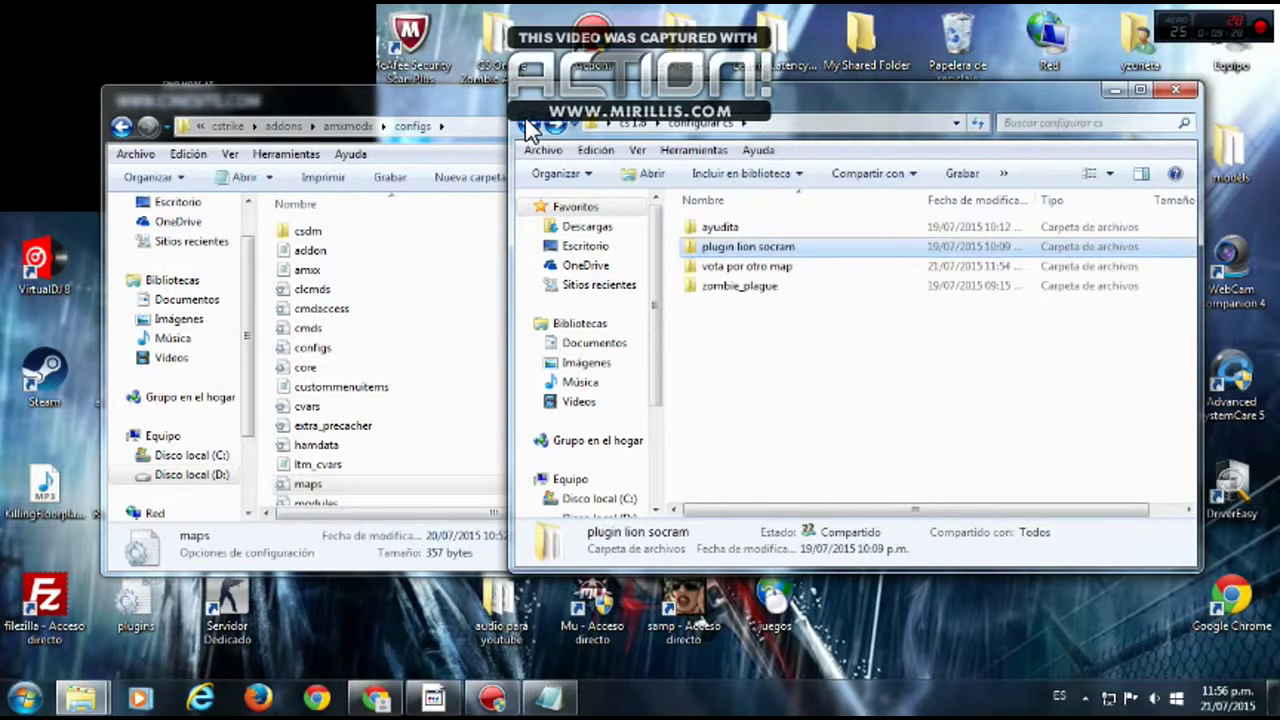
{"action": "right_click", "coordinate": [694, 248]}
{"action": "left_click", "coordinate": [748, 610]}
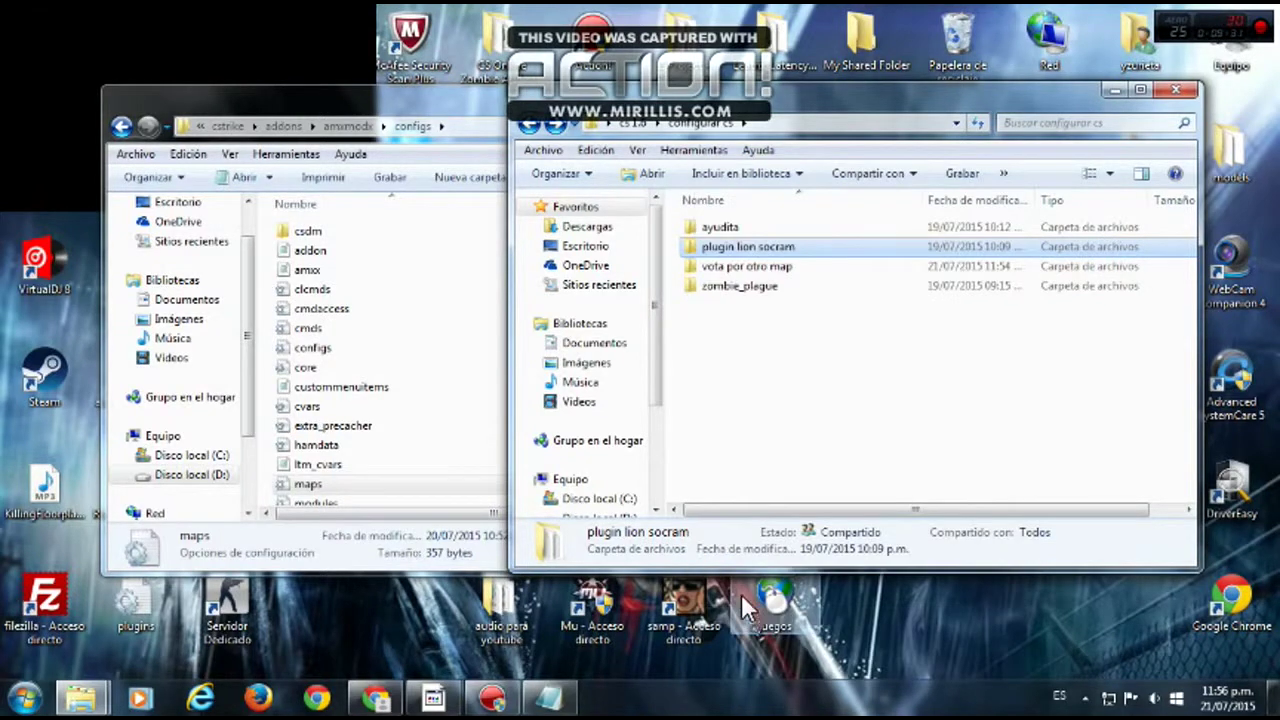
{"action": "left_click", "coordinate": [716, 430]}
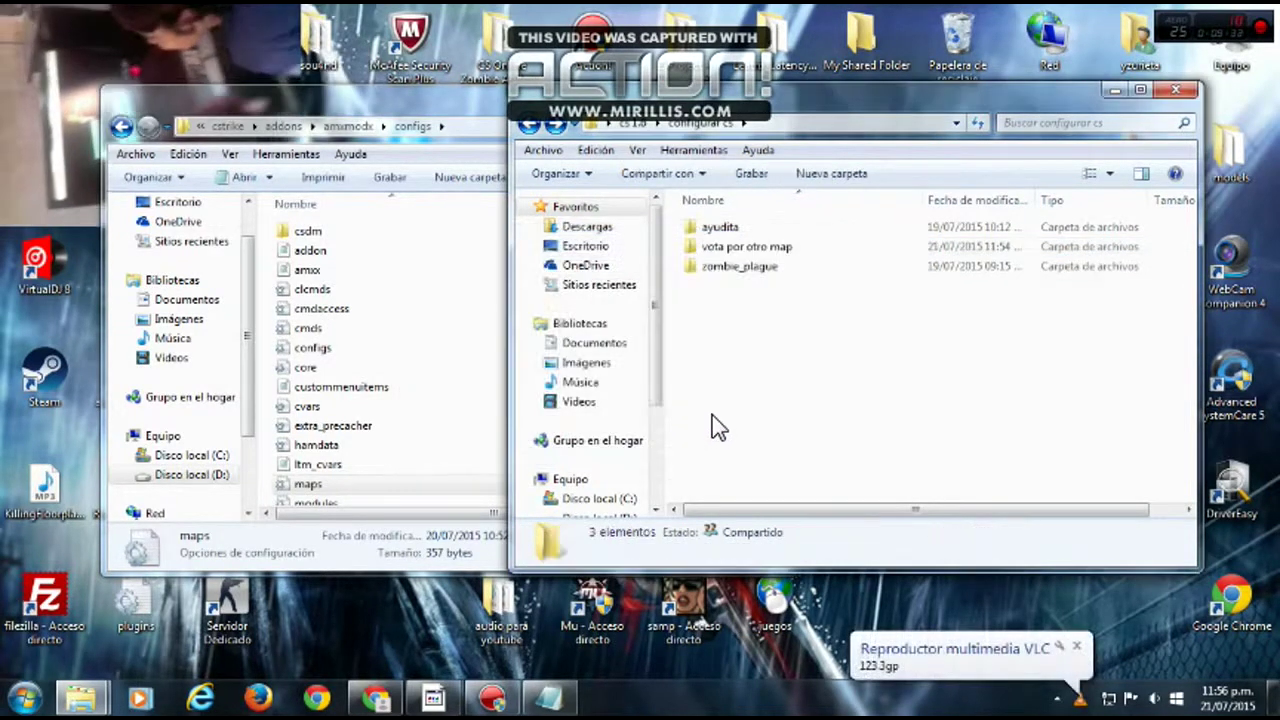
- Open the lee importante text file in the vota por otro map folder and read down to the suggested amx command settings
{"action": "double_click", "coordinate": [722, 247]}
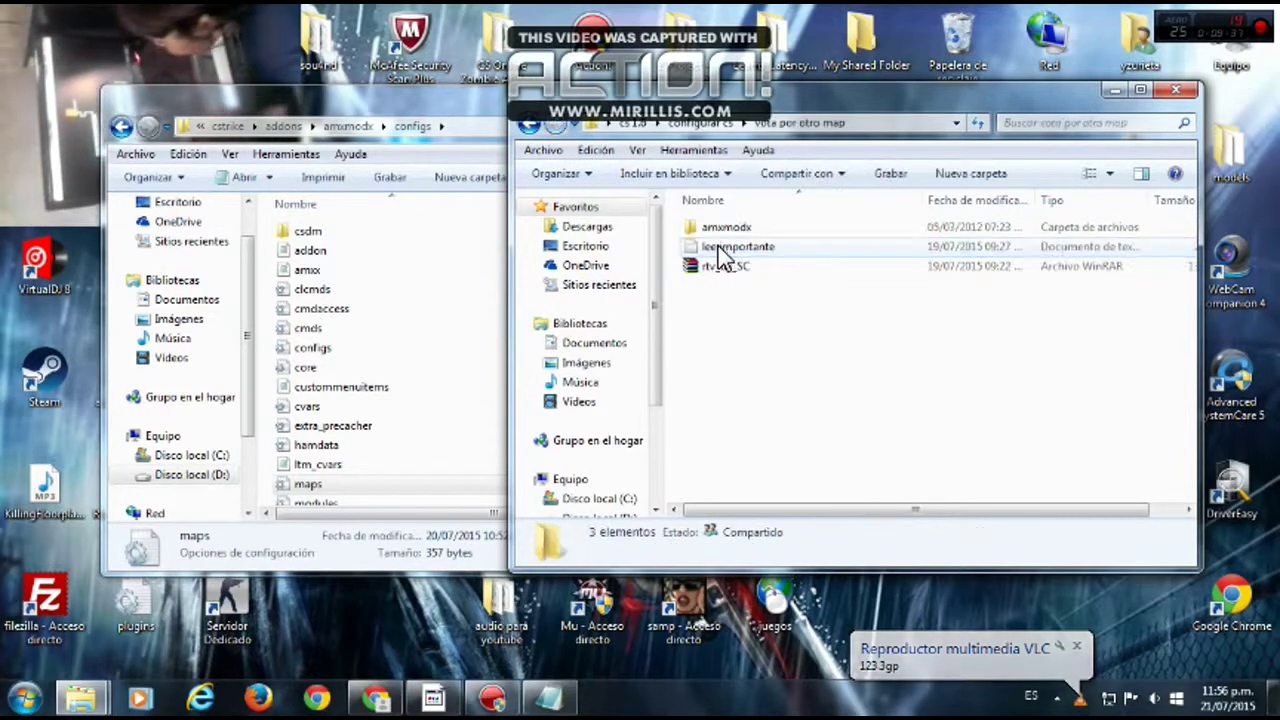
{"action": "left_click", "coordinate": [688, 249]}
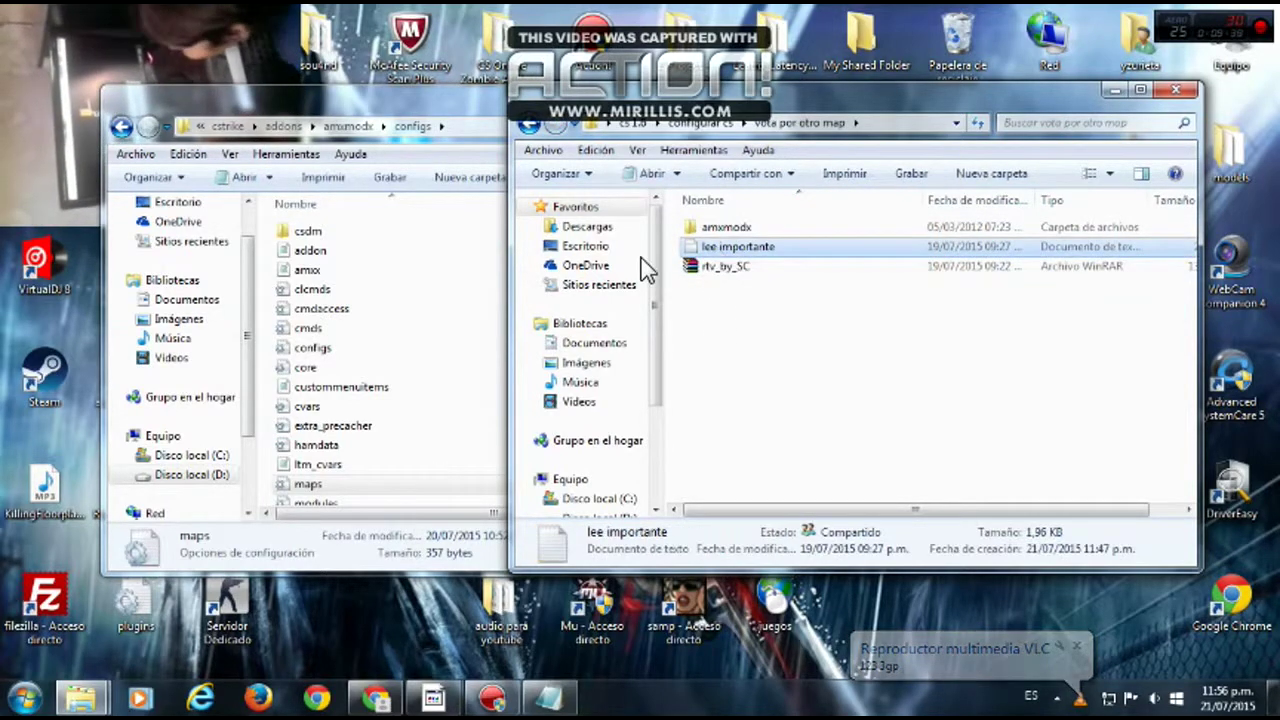
{"action": "double_click", "coordinate": [690, 262]}
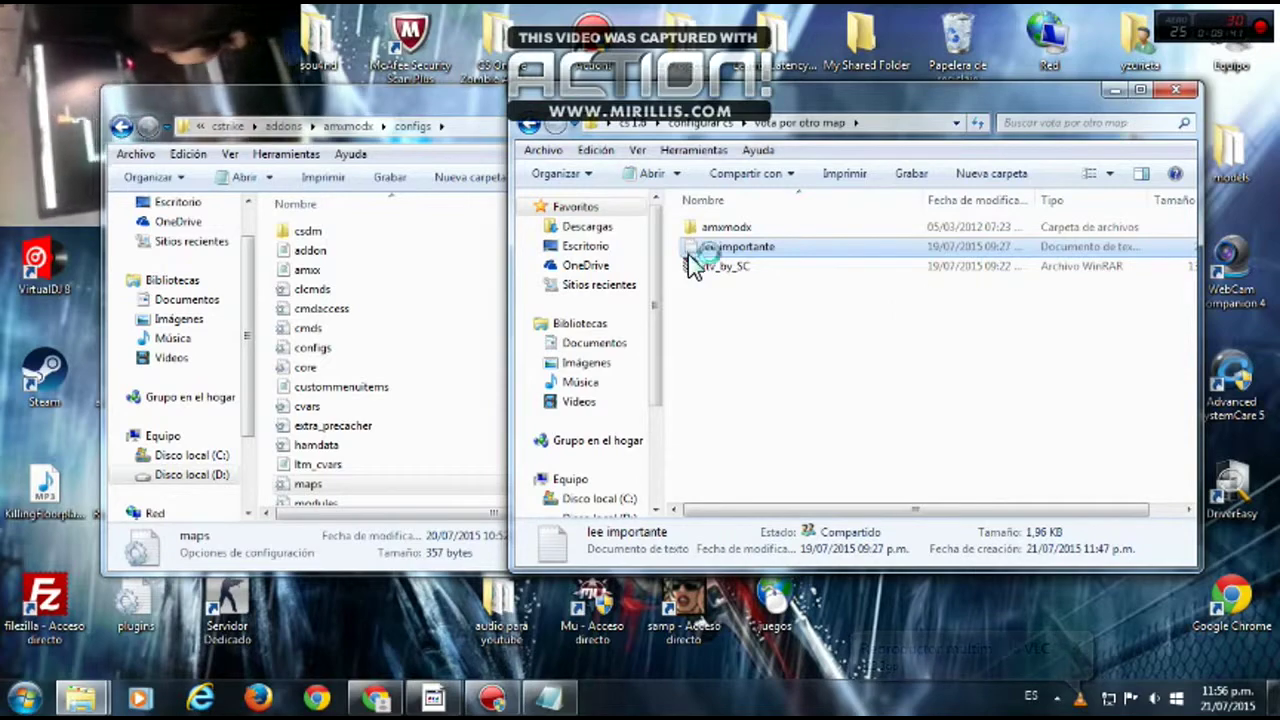
{"action": "scroll", "coordinate": [735, 400], "scroll_direction": "down", "scroll_amount": 10}
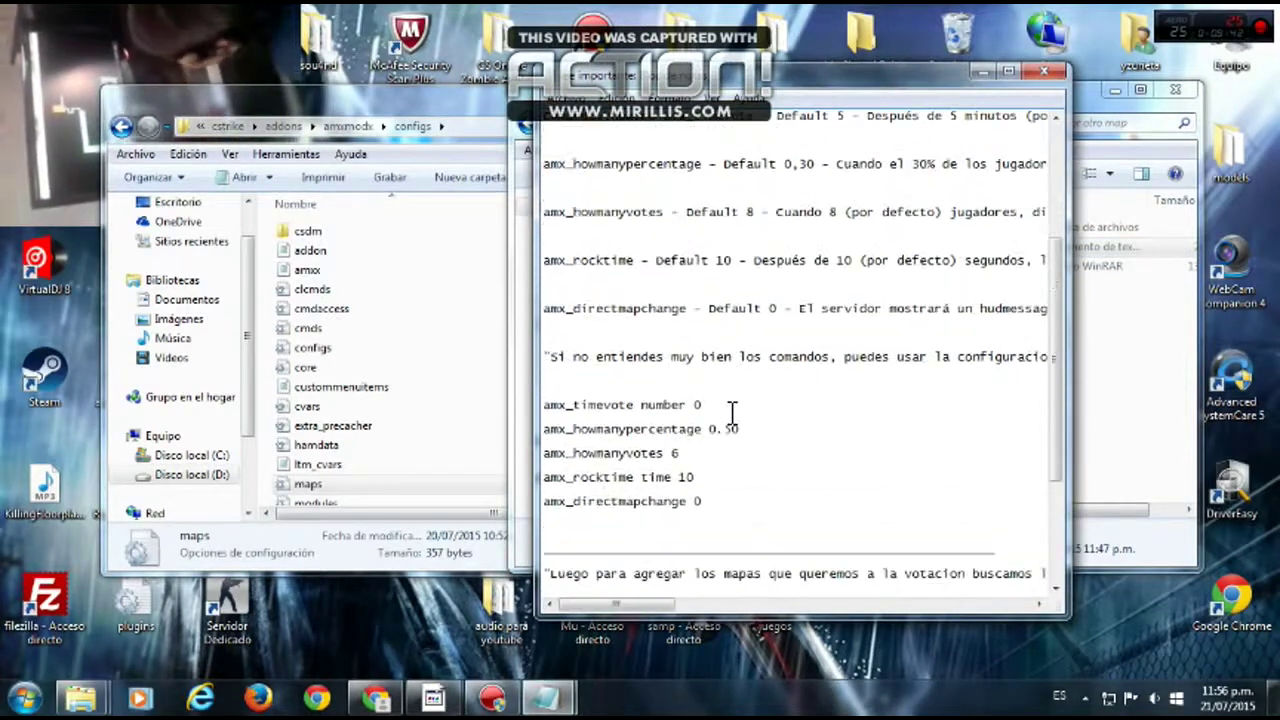
- Close the lee importante text file, then open the zombie_plague folder in configurar cs and look through its model files
{"action": "left_click", "coordinate": [1043, 71]}
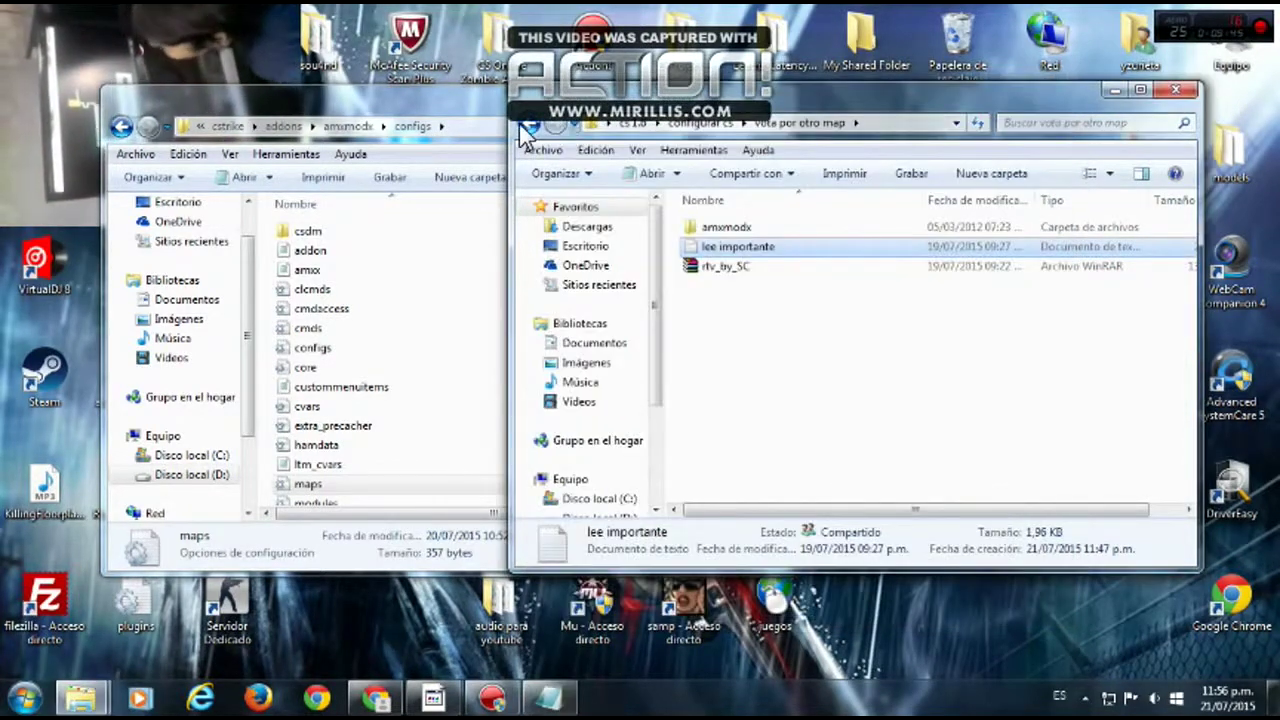
{"action": "left_click", "coordinate": [522, 124]}
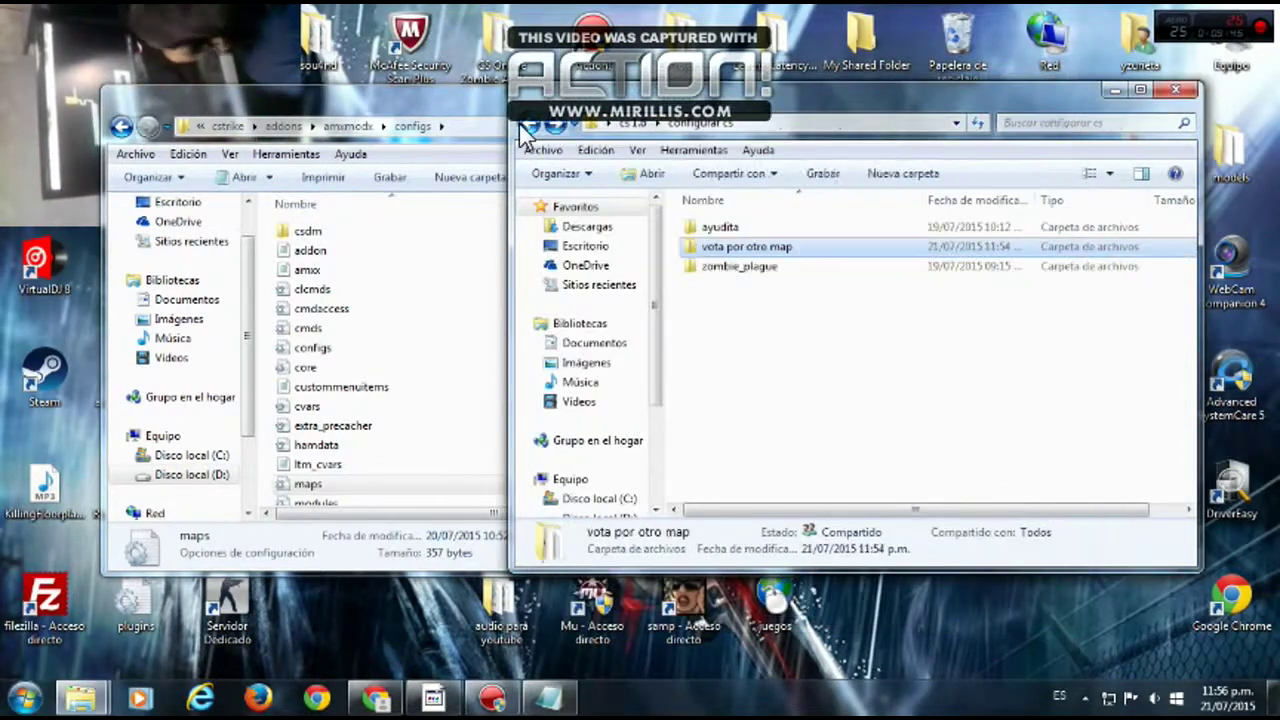
{"action": "left_click", "coordinate": [699, 267]}
{"action": "double_click", "coordinate": [699, 267]}
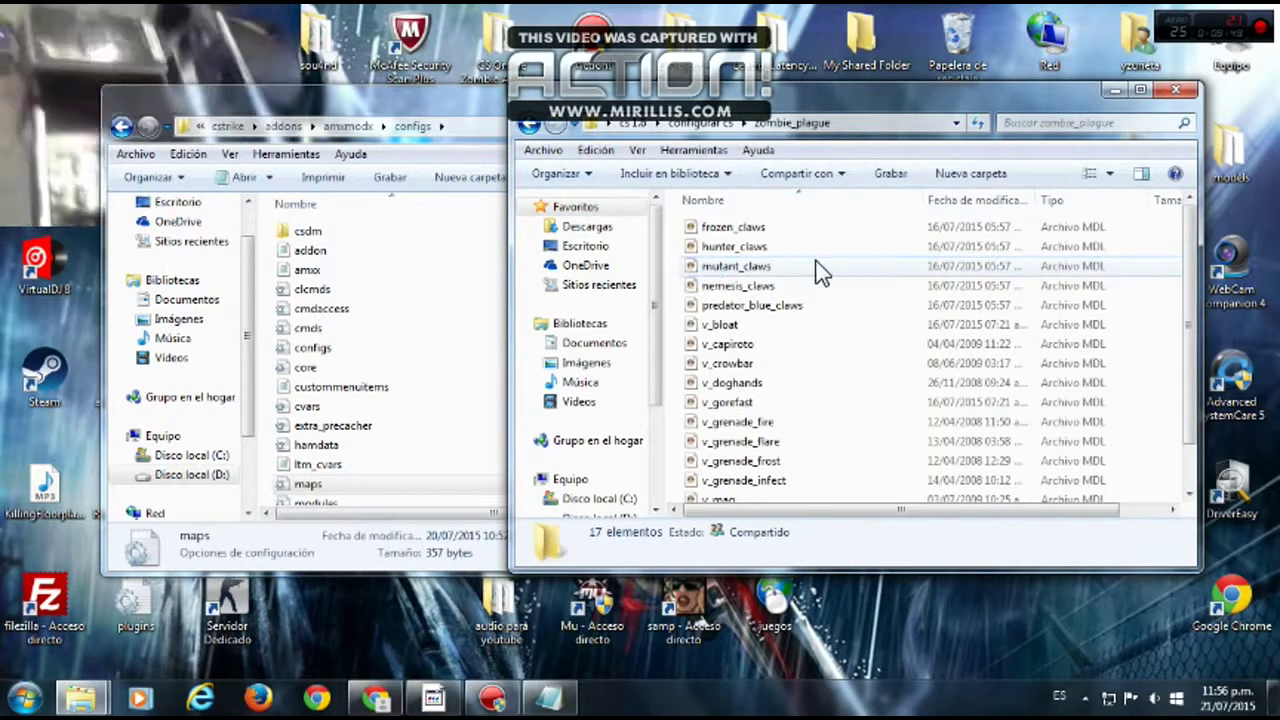
{"action": "scroll", "coordinate": [709, 423], "scroll_direction": "down", "scroll_amount": 1}
{"action": "scroll", "coordinate": [715, 421], "scroll_direction": "up", "scroll_amount": 1}
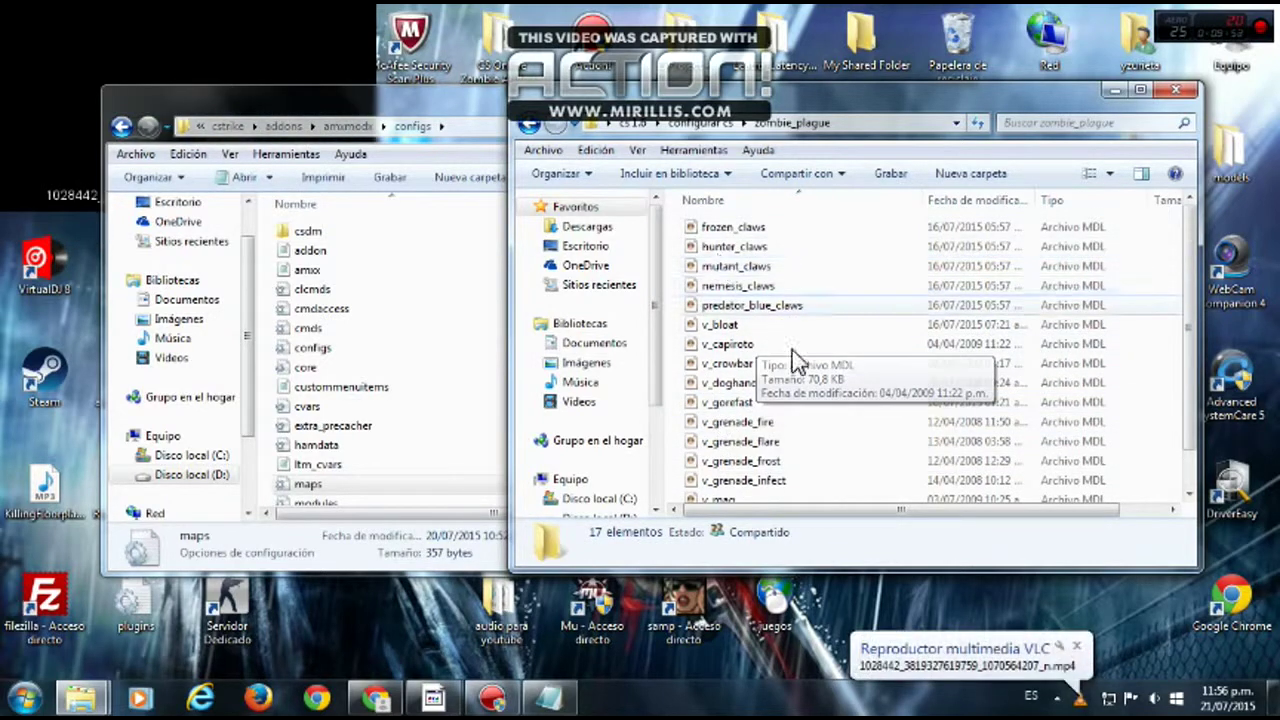
- Go from the game's configs folder back up to cstrike and open its models folder
{"action": "left_click", "coordinate": [121, 128]}
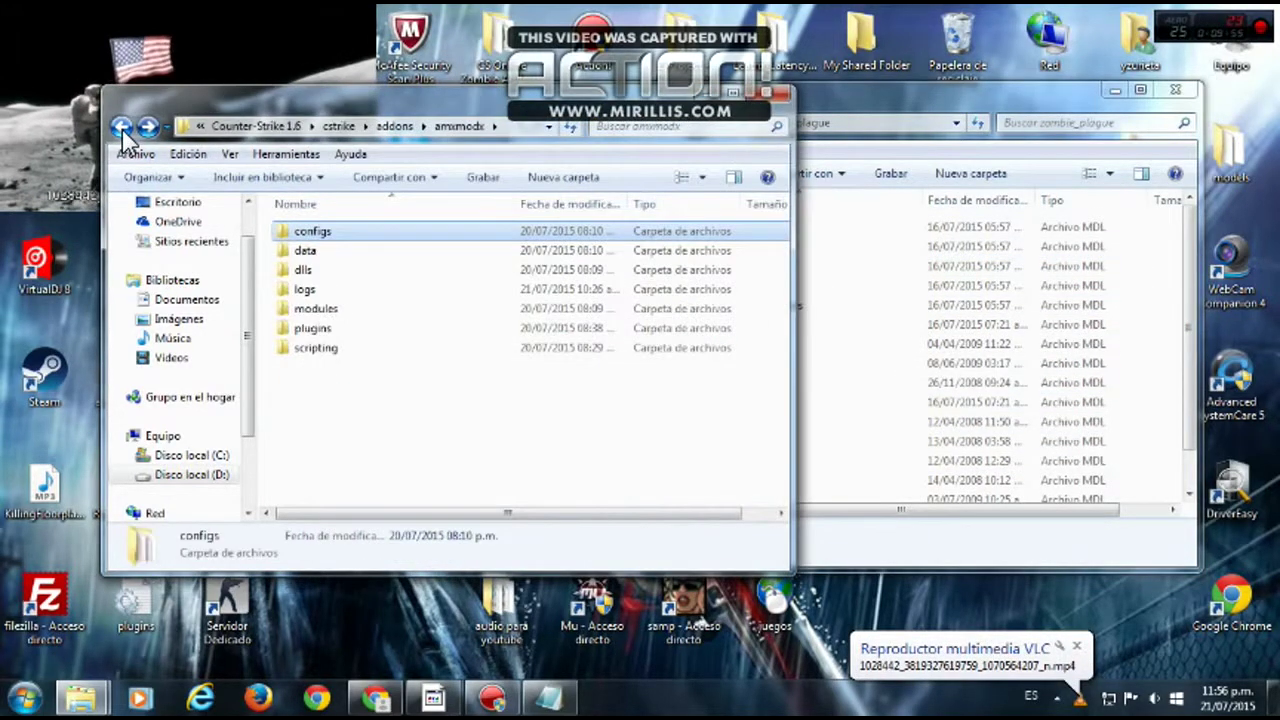
{"action": "left_click", "coordinate": [121, 128]}
{"action": "left_click", "coordinate": [121, 128]}
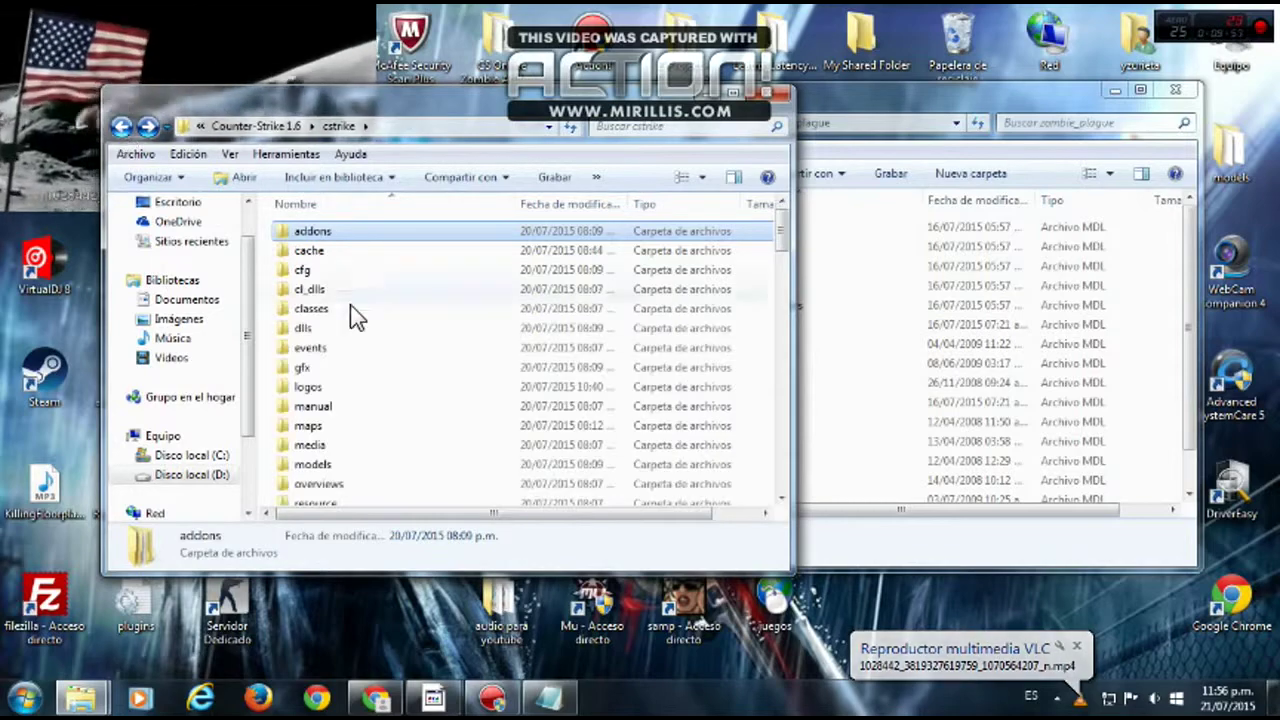
{"action": "scroll", "coordinate": [351, 314], "scroll_direction": "down", "scroll_amount": 3}
{"action": "left_click", "coordinate": [305, 301]}
{"action": "double_click", "coordinate": [300, 302]}
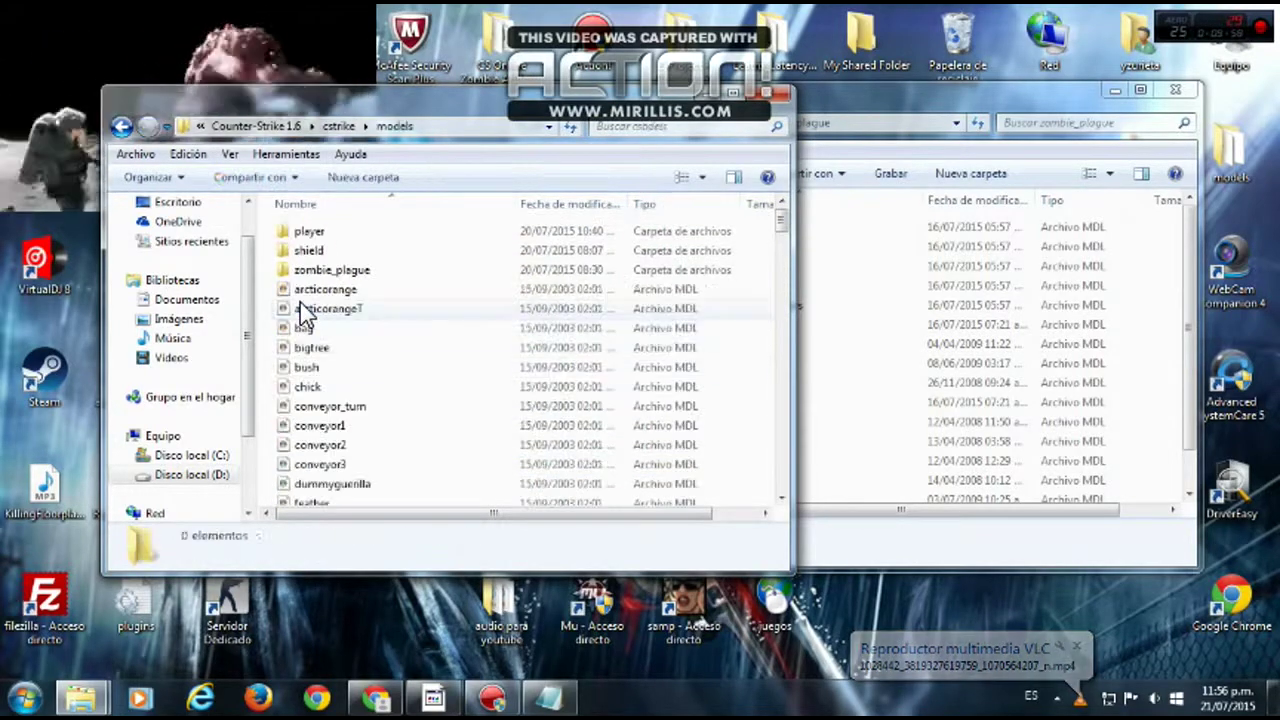
{"action": "scroll", "coordinate": [540, 440], "scroll_direction": "down", "scroll_amount": 2}
- Copy the zombie_plague folder from configurar cs and try to paste it into the game's cstrike models folder
{"action": "left_click", "coordinate": [949, 540]}
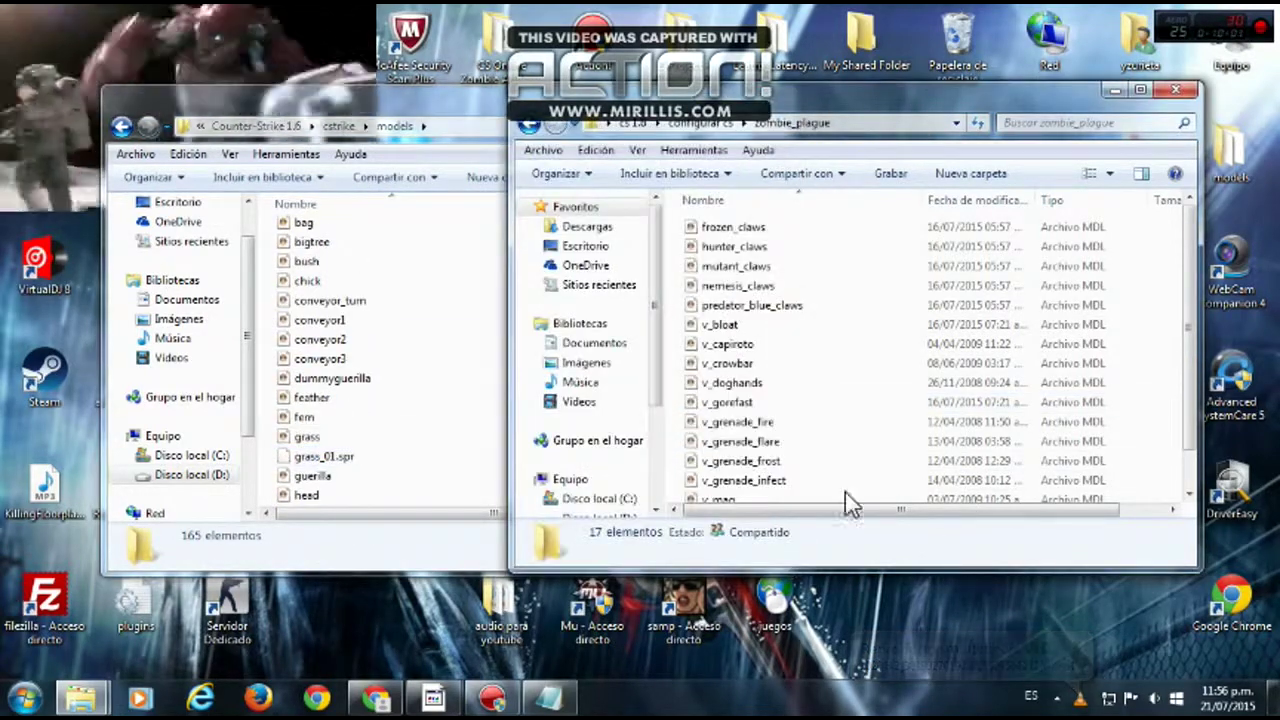
{"action": "left_click", "coordinate": [527, 125]}
{"action": "left_click", "coordinate": [305, 322]}
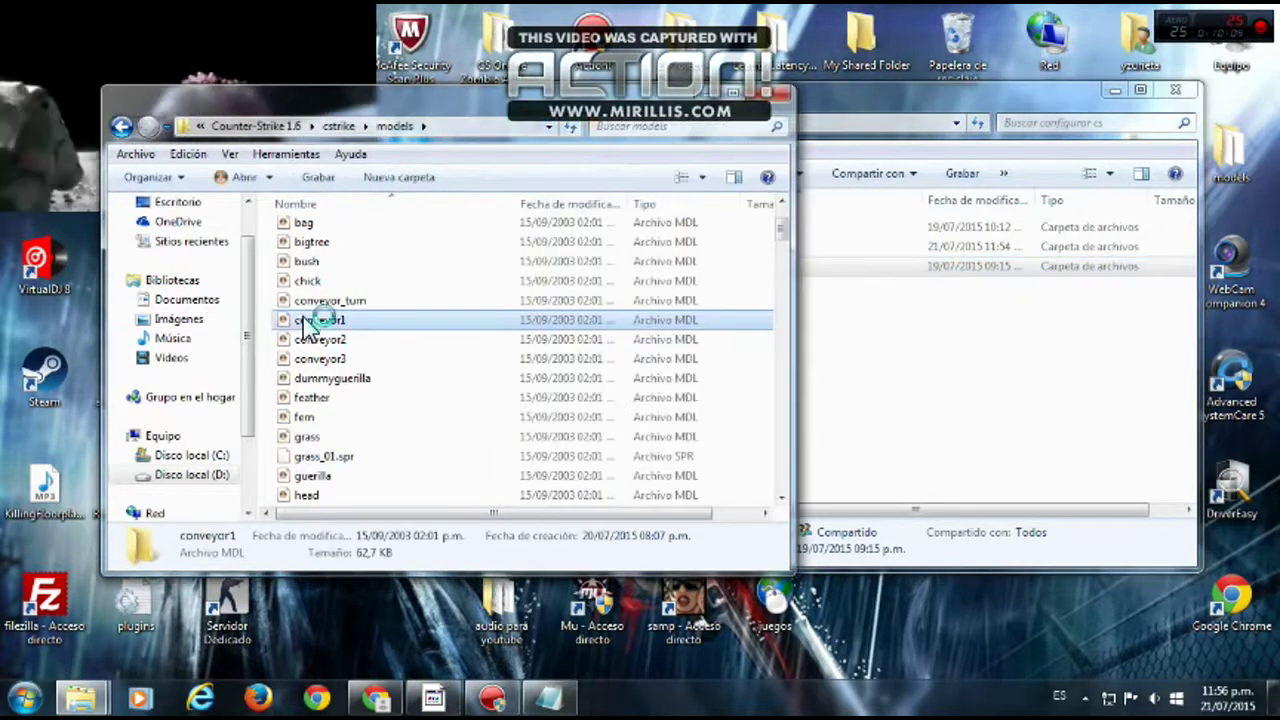
{"action": "scroll", "coordinate": [310, 326], "scroll_direction": "up", "scroll_amount": 2}
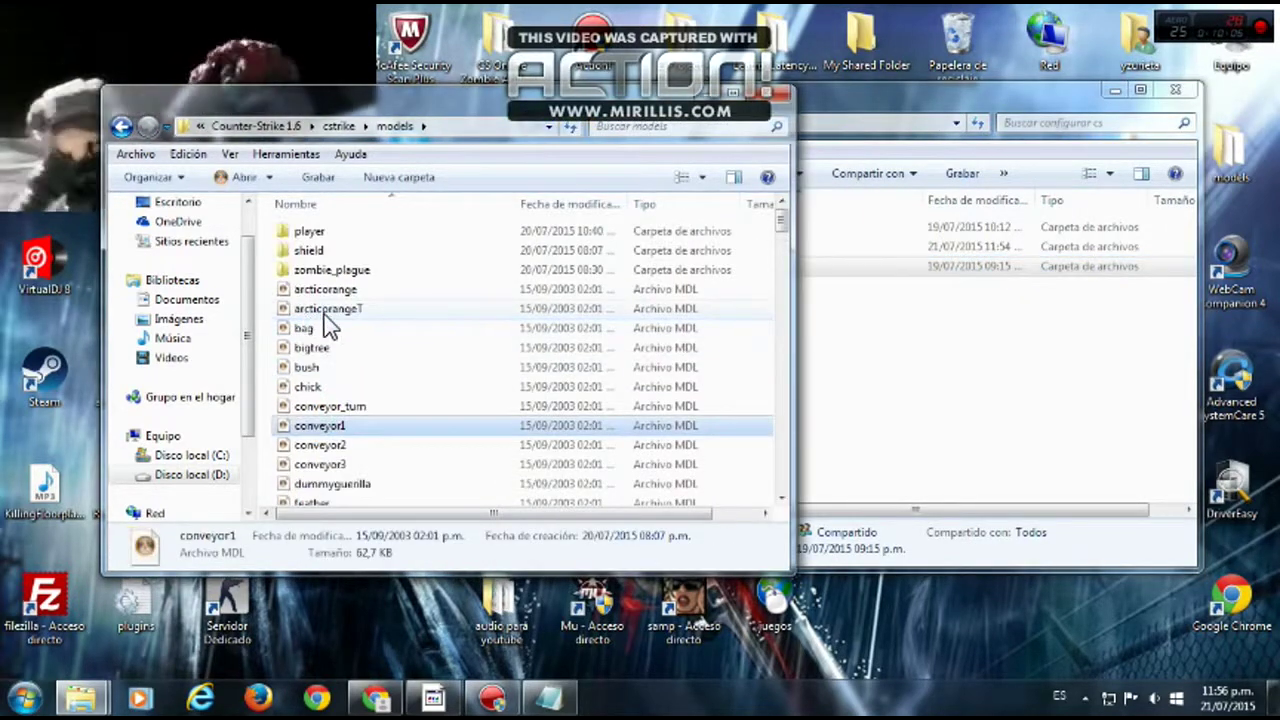
{"action": "left_click", "coordinate": [1087, 500]}
{"action": "right_click", "coordinate": [777, 269]}
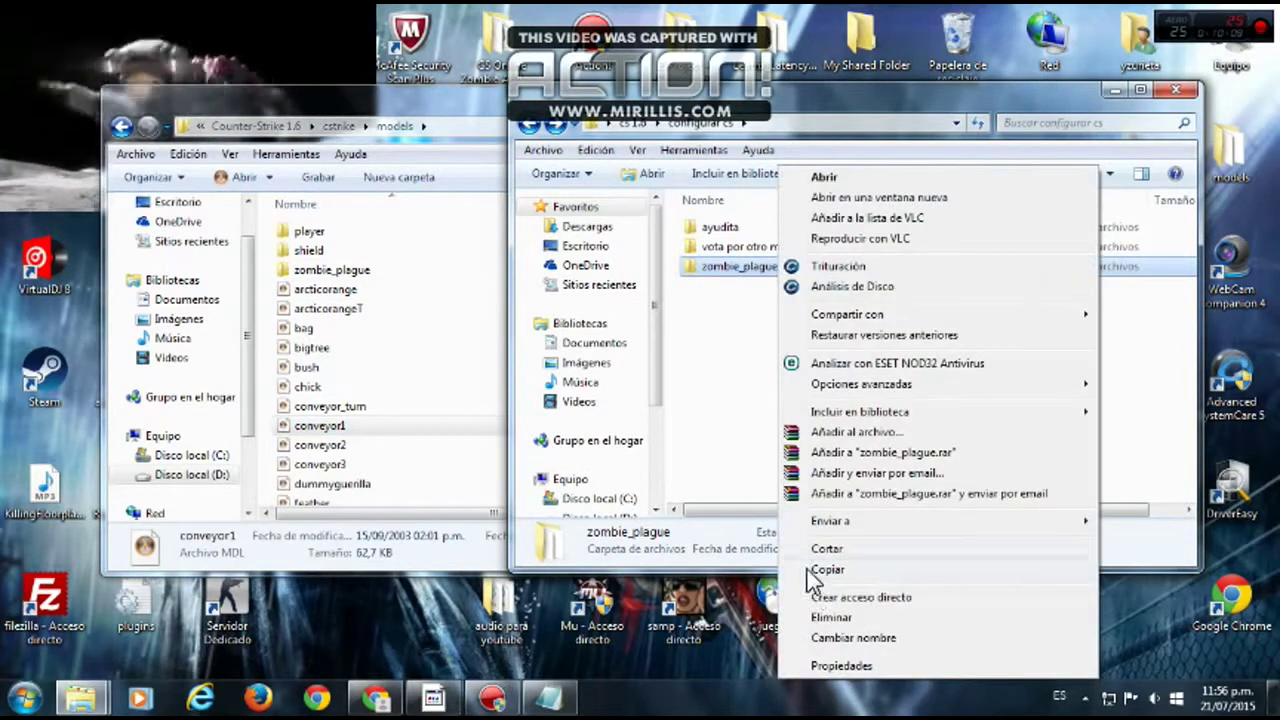
{"action": "left_click", "coordinate": [828, 576]}
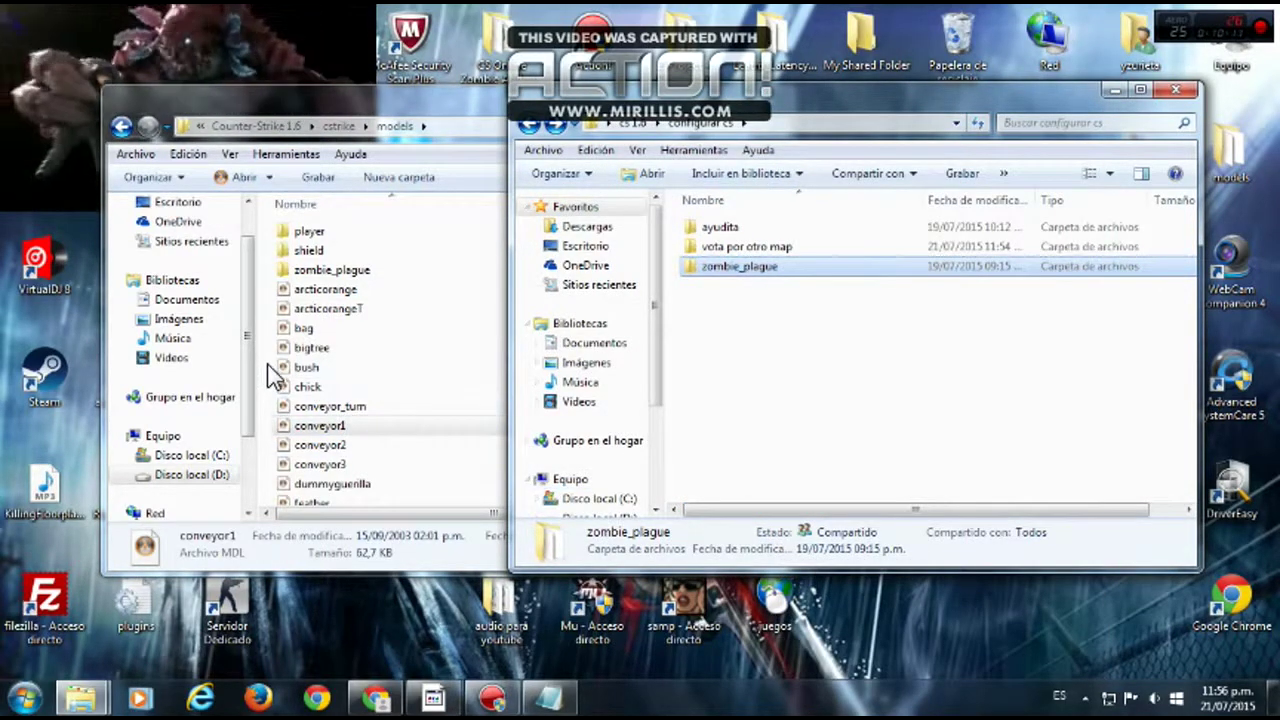
{"action": "left_click", "coordinate": [276, 375]}
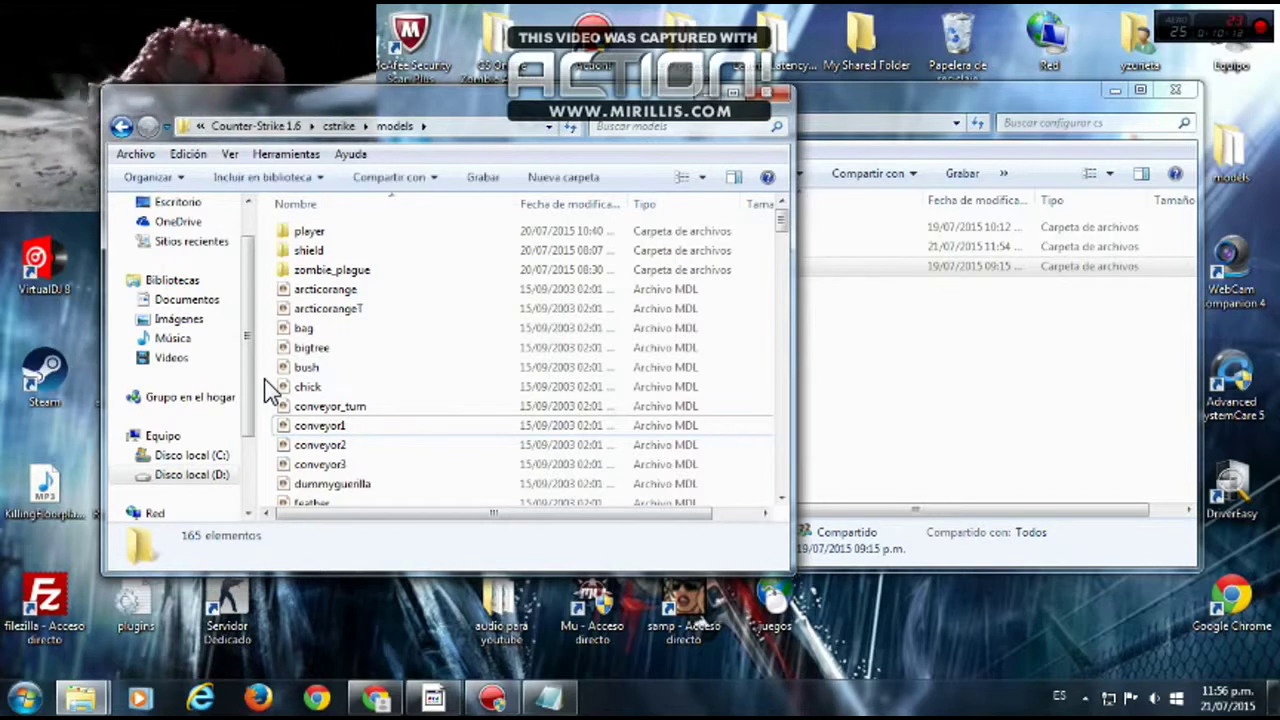
{"action": "right_click", "coordinate": [271, 381]}
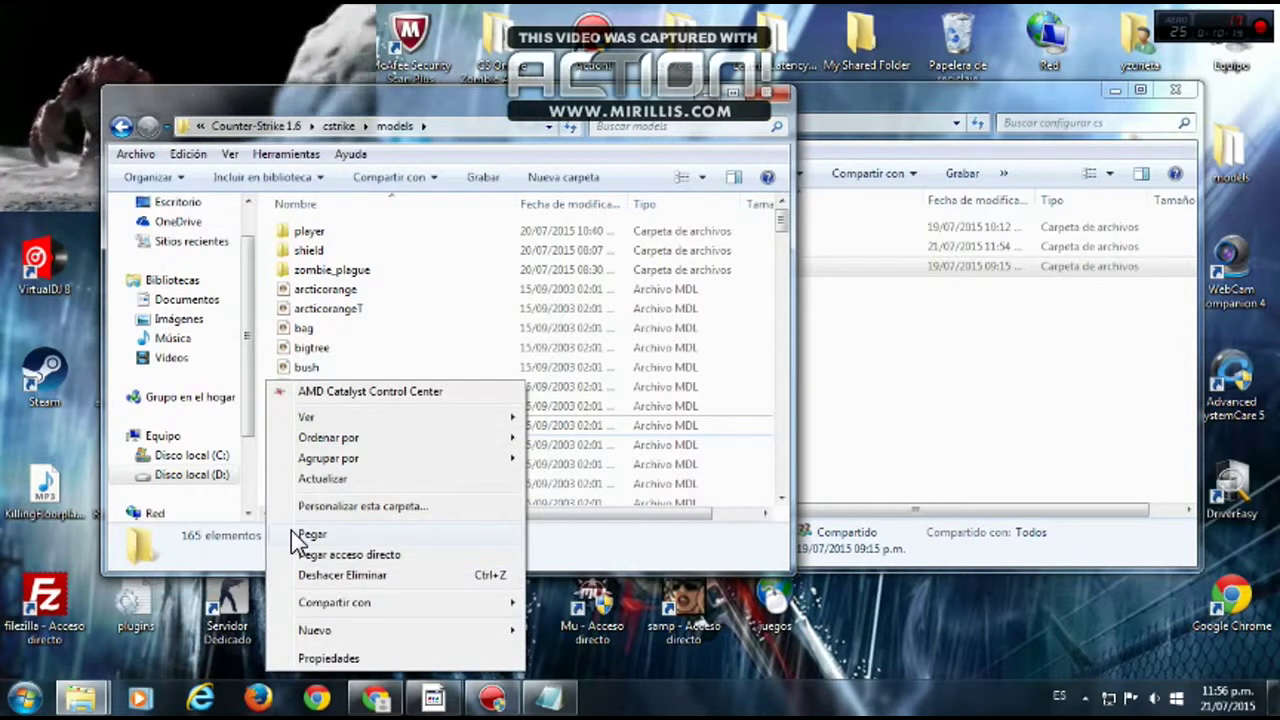
{"action": "left_click", "coordinate": [808, 410]}
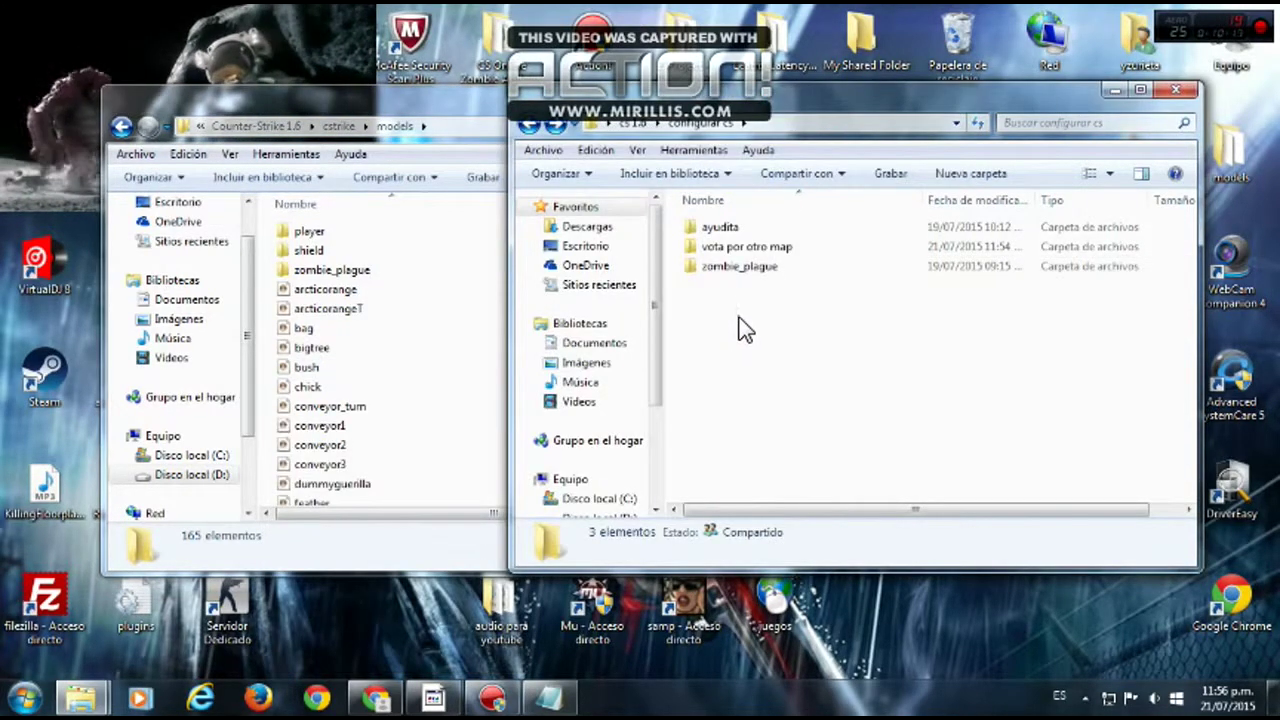
- Delete the zombie_plague folder from configurar cs
{"action": "right_click", "coordinate": [712, 250]}
{"action": "left_click", "coordinate": [688, 270]}
{"action": "right_click", "coordinate": [688, 270]}
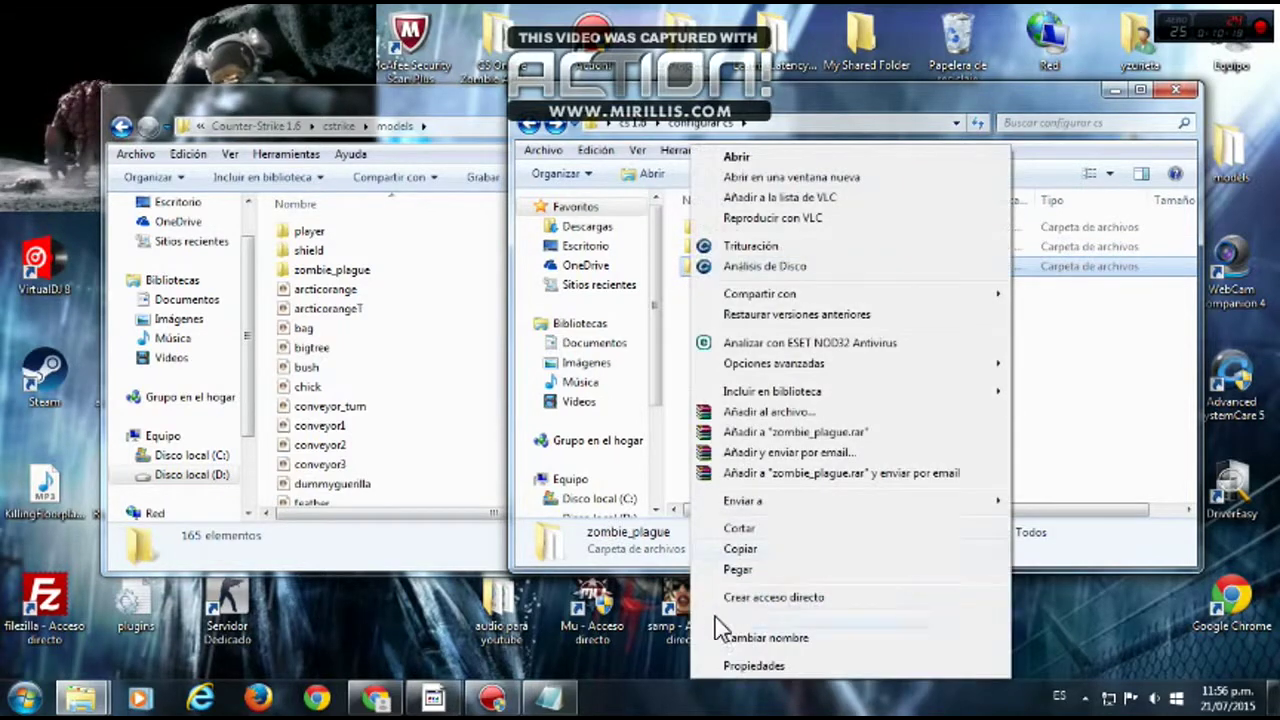
{"action": "left_click", "coordinate": [740, 618]}
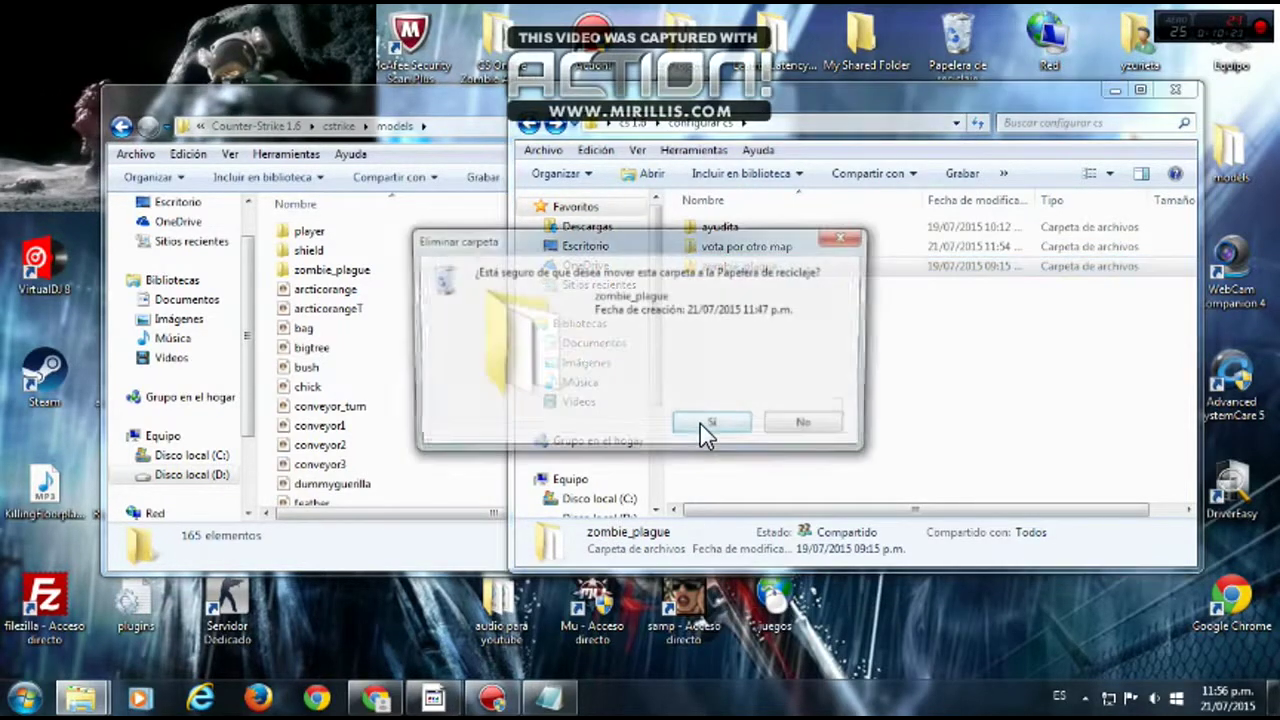
{"action": "left_click", "coordinate": [710, 427]}
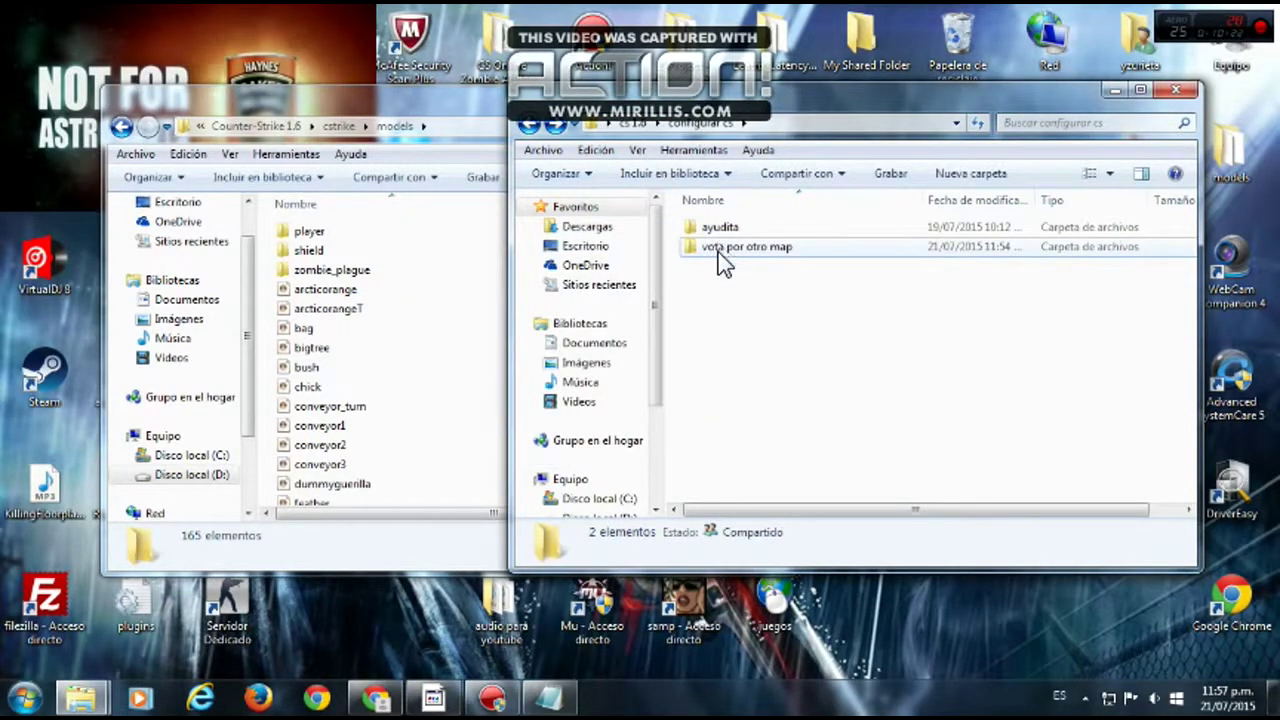
- Check the contents of the vota por otro map folder once more and delete the folder from configurar cs
{"action": "left_click", "coordinate": [718, 247]}
{"action": "double_click", "coordinate": [717, 251]}
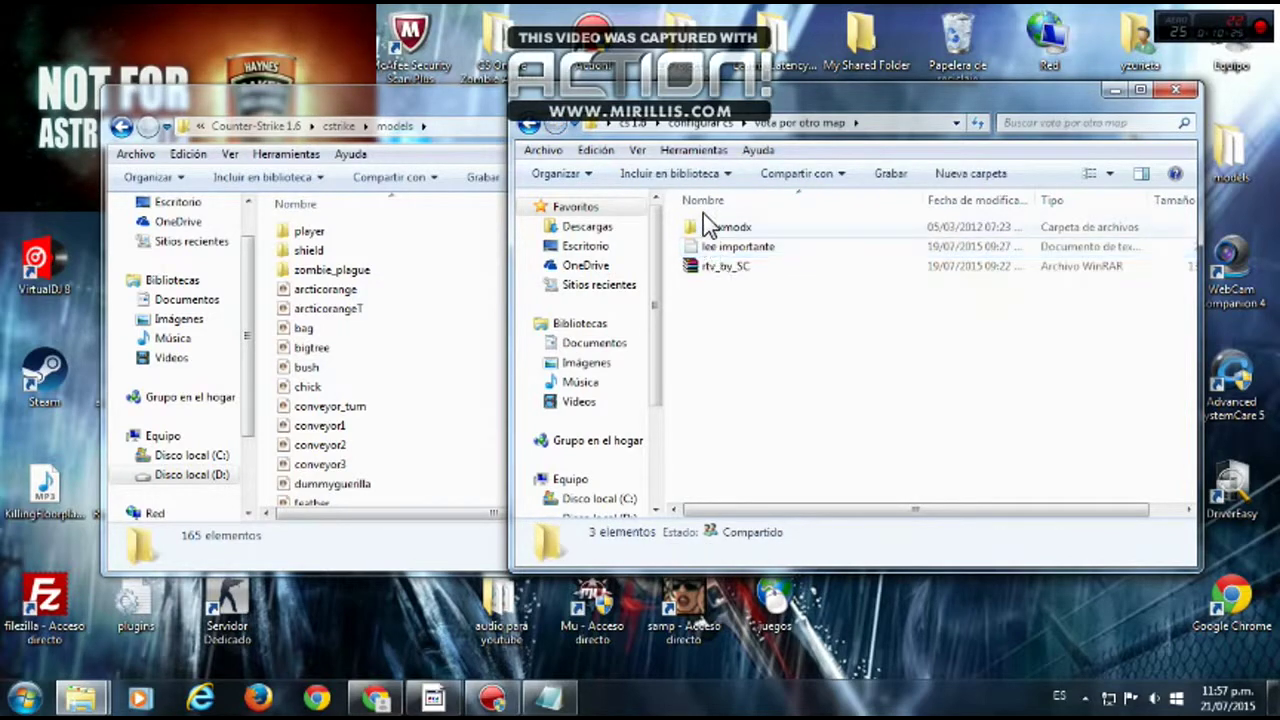
{"action": "left_click", "coordinate": [528, 124]}
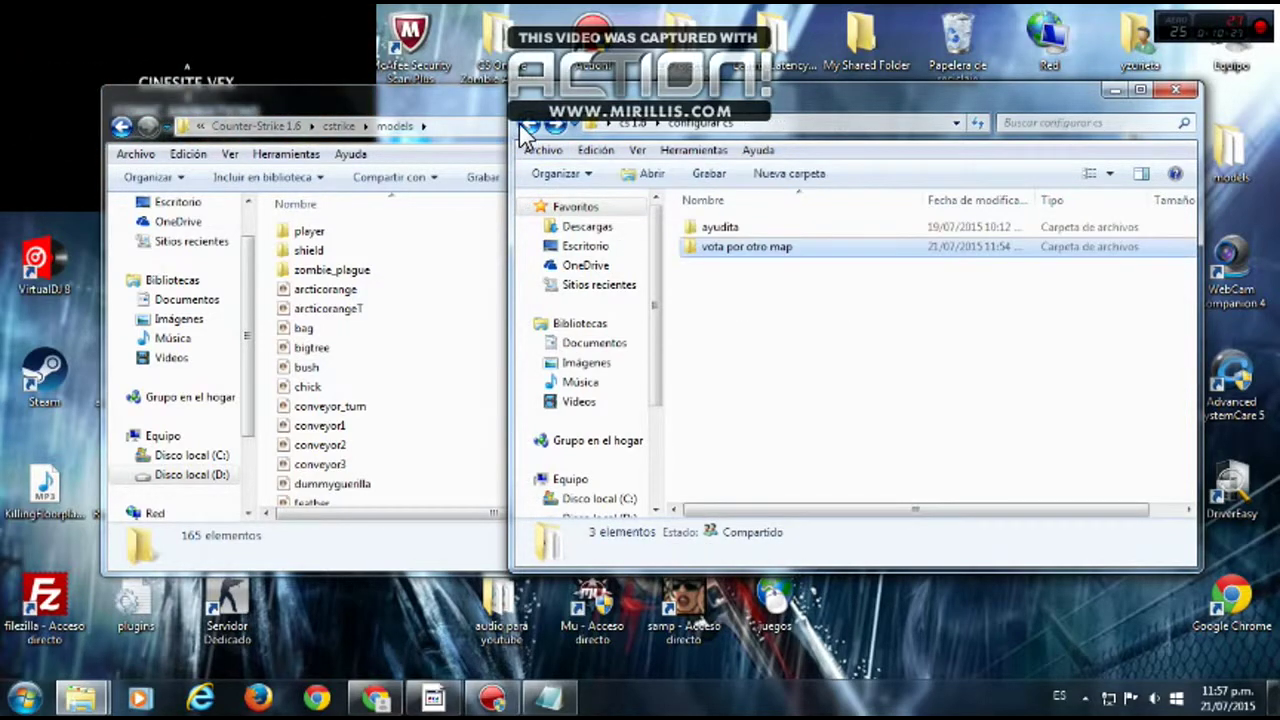
{"action": "left_click", "coordinate": [726, 250]}
{"action": "right_click", "coordinate": [720, 258]}
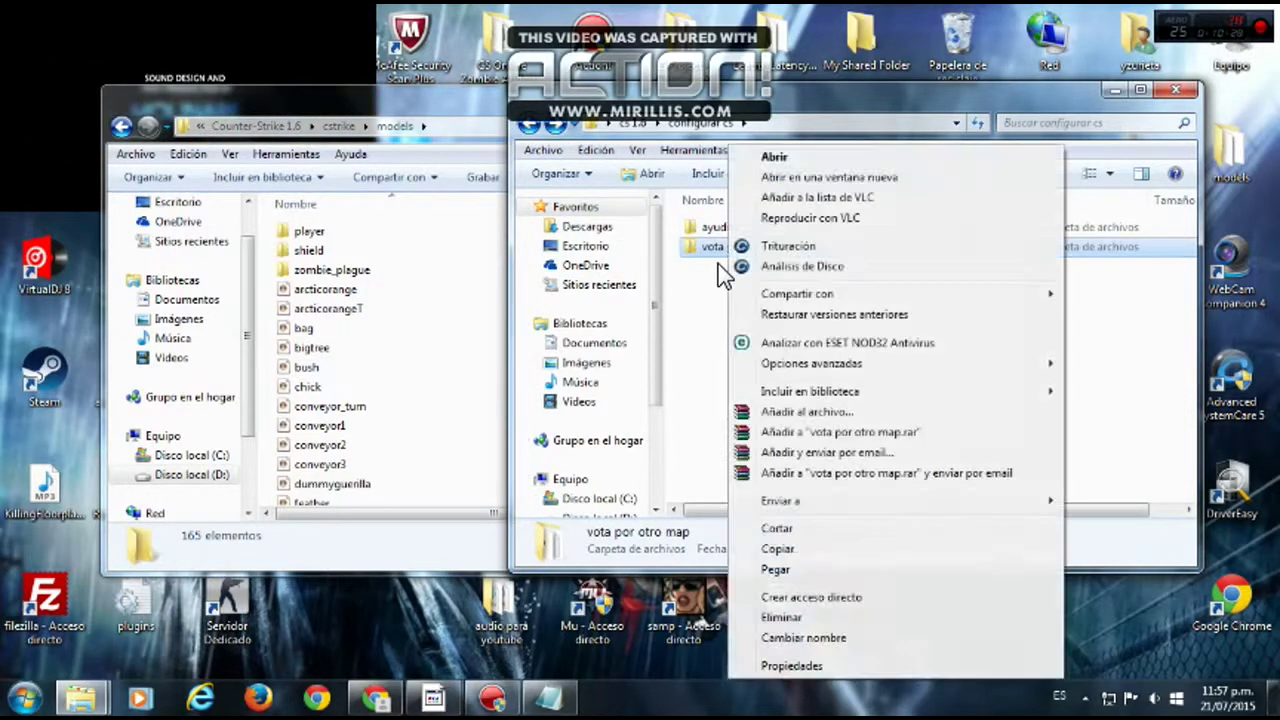
{"action": "left_click", "coordinate": [774, 618]}
{"action": "left_click", "coordinate": [706, 424]}
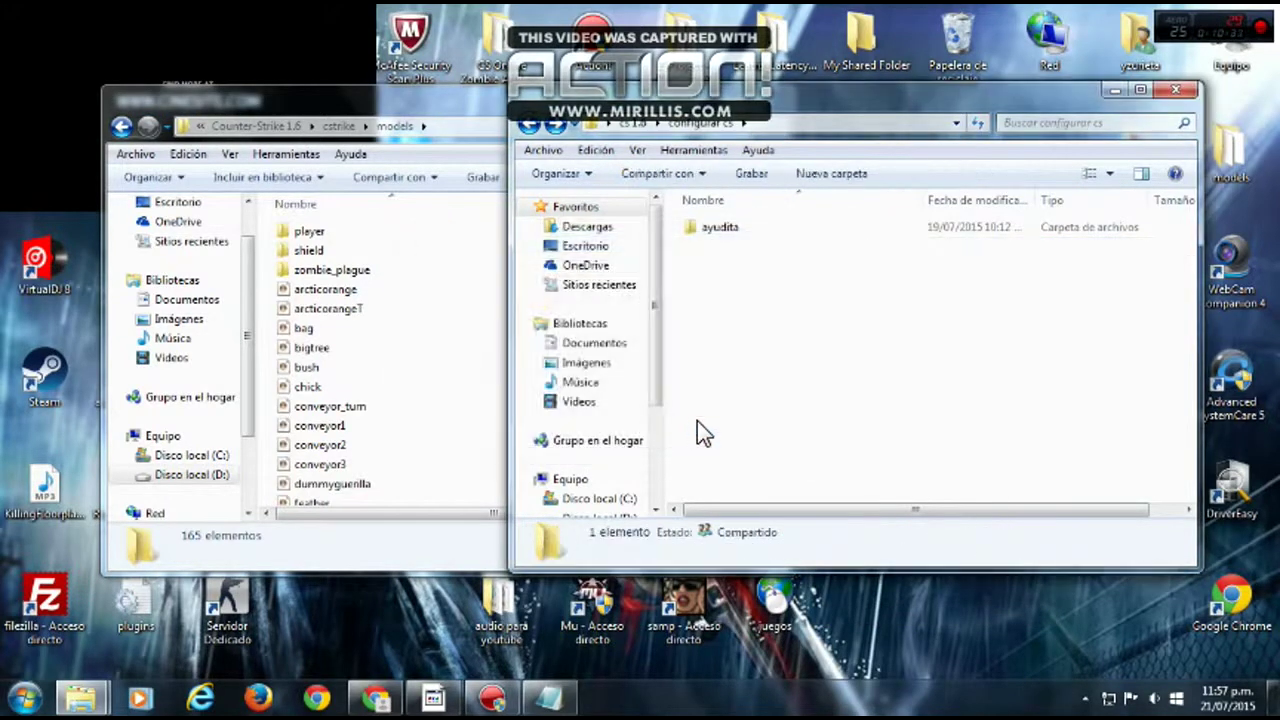
- Look into the ayudita folder and go back up to the cs 1.6 folder
{"action": "double_click", "coordinate": [738, 238]}
{"action": "key", "text": "BackSpace"}
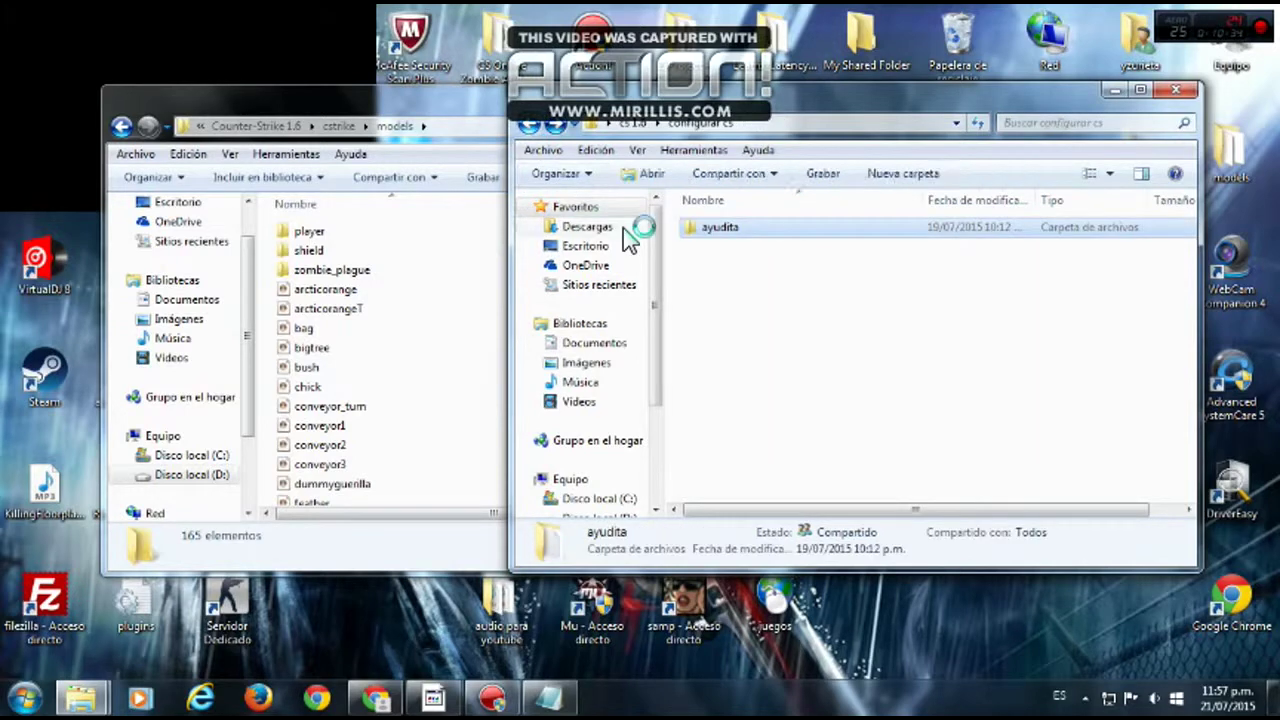
{"action": "left_click", "coordinate": [540, 128]}
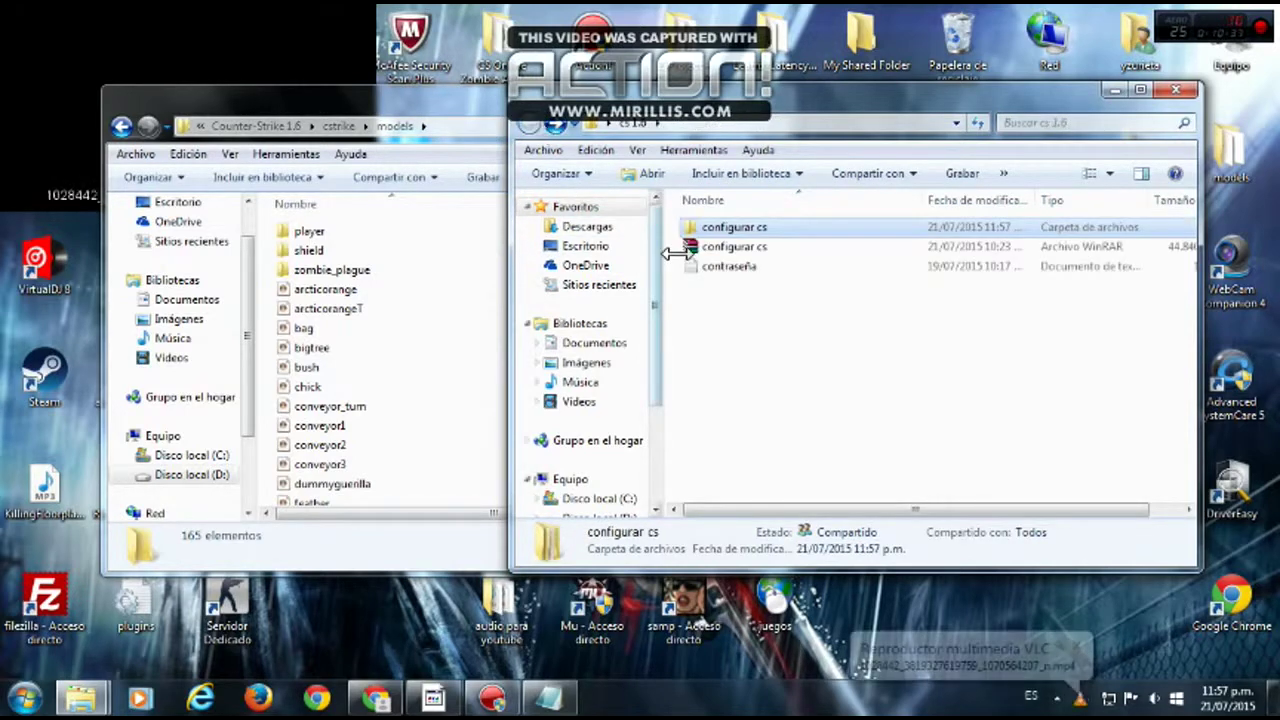
{"action": "left_click", "coordinate": [708, 250]}
{"action": "right_click", "coordinate": [708, 258]}
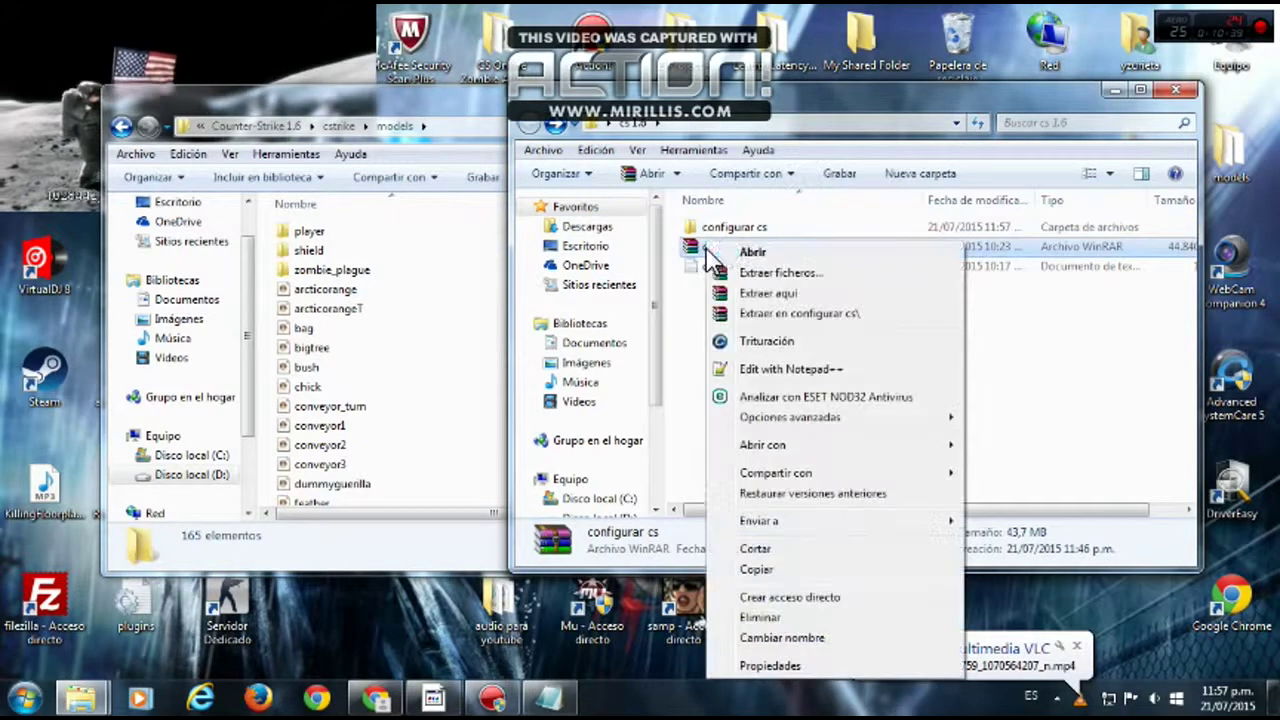
{"action": "left_click", "coordinate": [684, 325]}
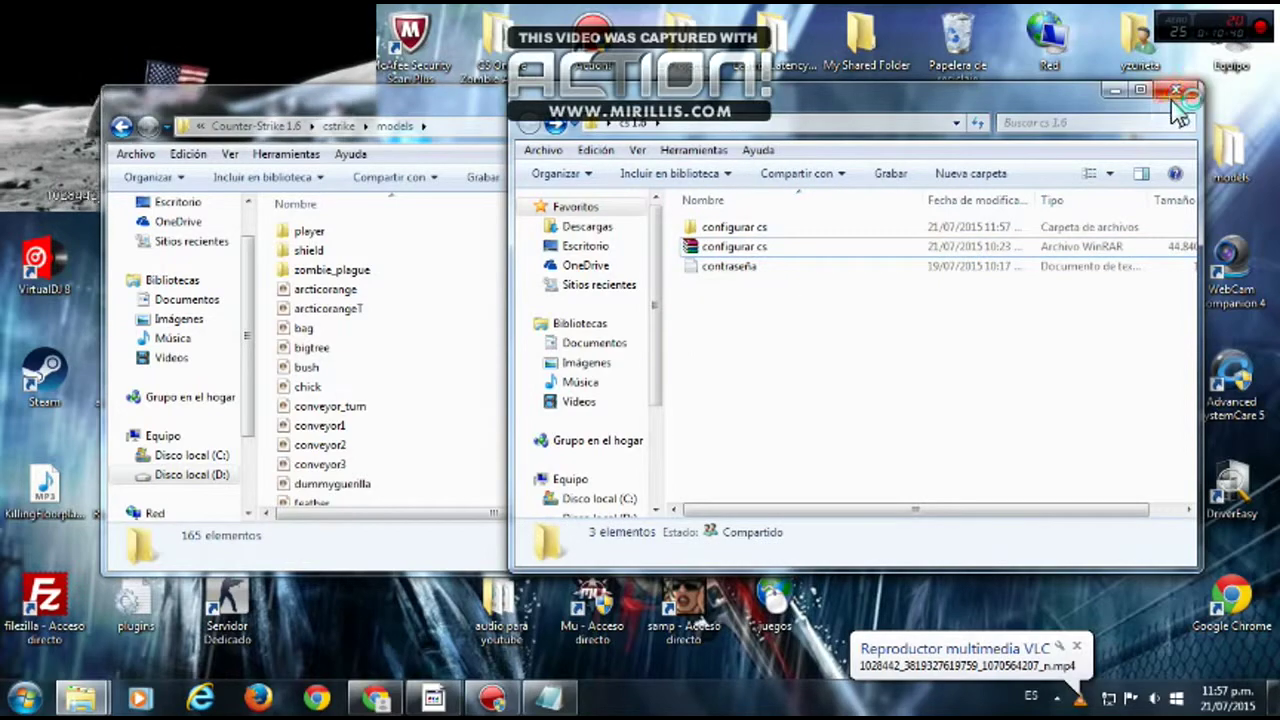
- Restore the deleted tu mensague instato folder from the recycle bin and close the bin
{"action": "double_click", "coordinate": [935, 35]}
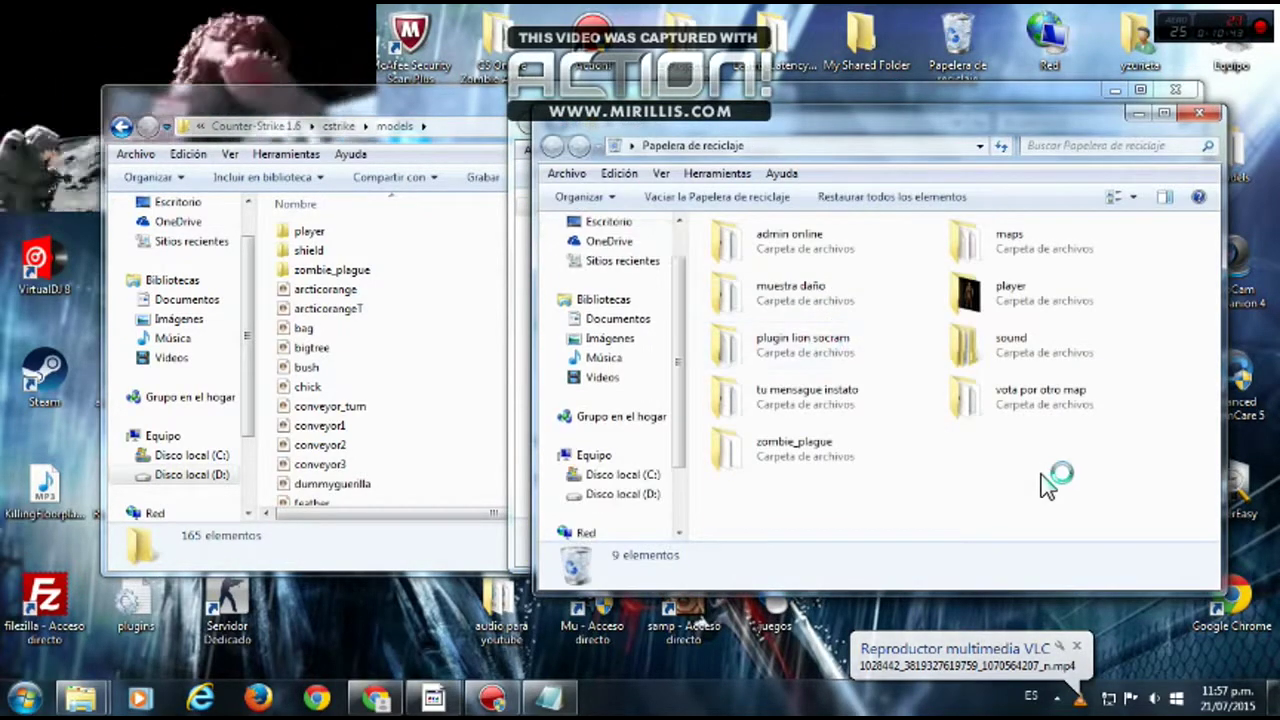
{"action": "double_click", "coordinate": [839, 405]}
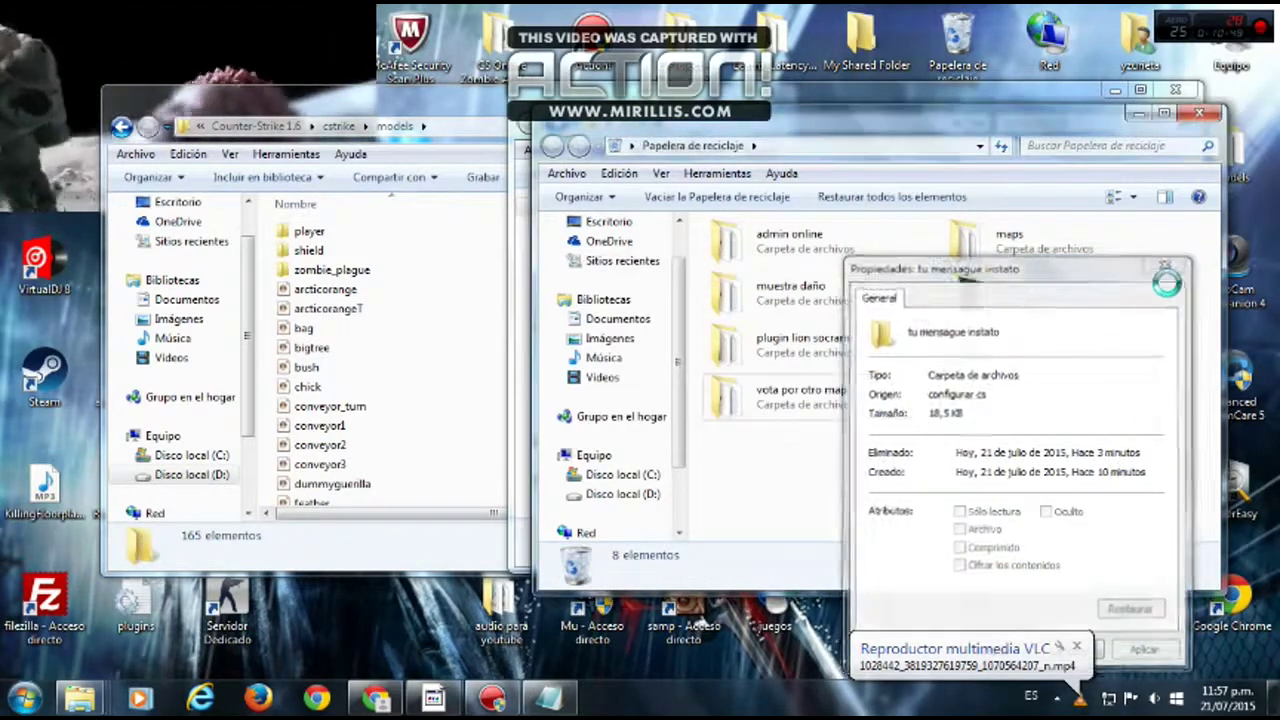
{"action": "left_click", "coordinate": [1199, 113]}
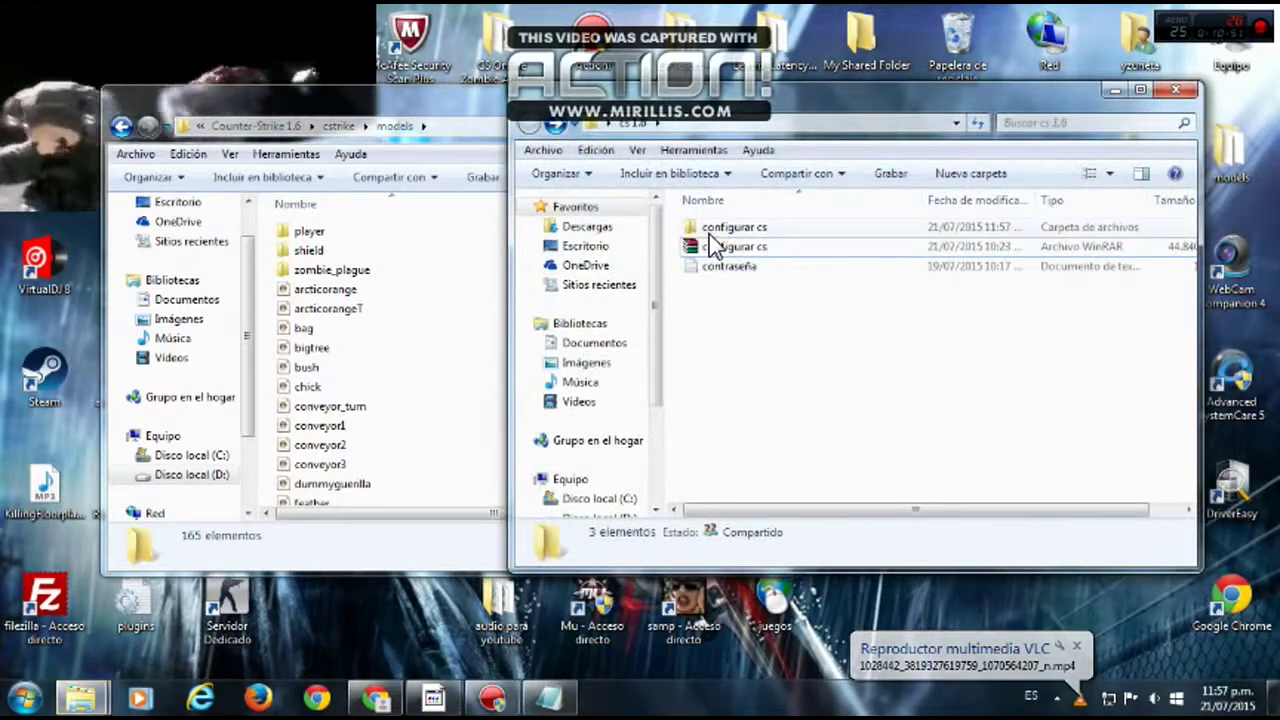
- Copy the exec mensajes.cfg line from the lee si no quieres perderte text file in the tu mensague instato folder
{"action": "double_click", "coordinate": [700, 232]}
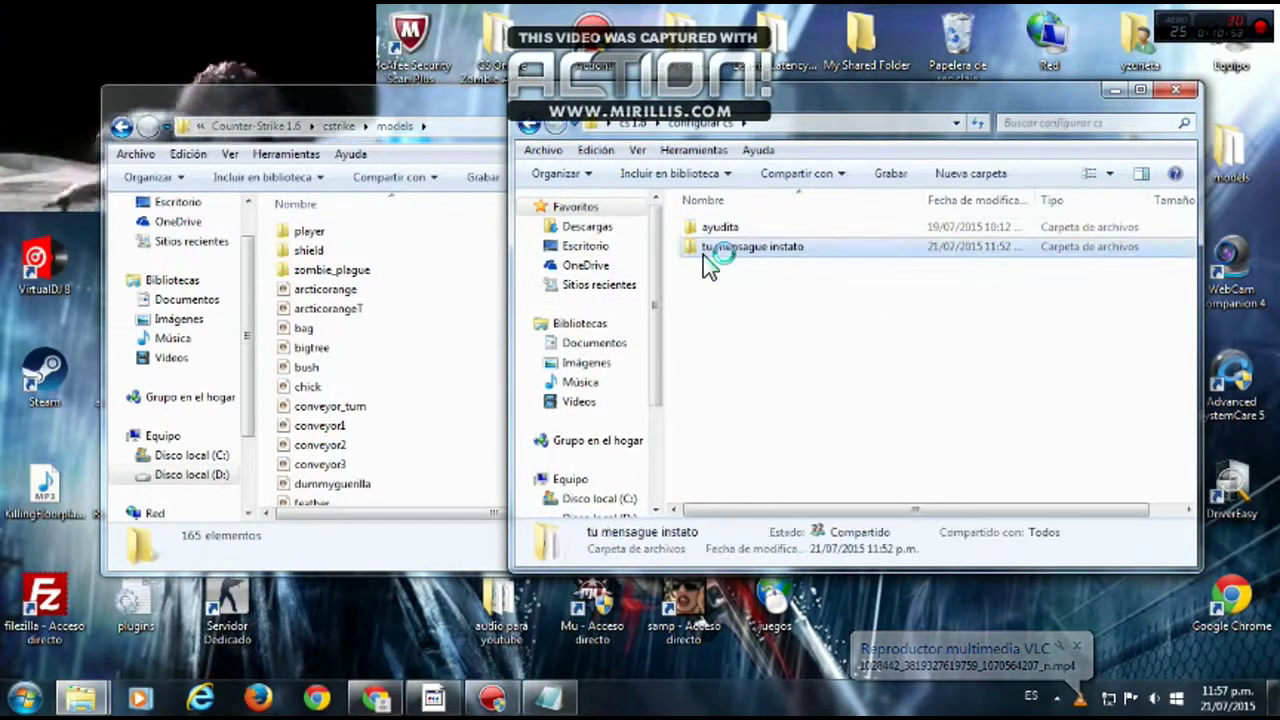
{"action": "double_click", "coordinate": [706, 250]}
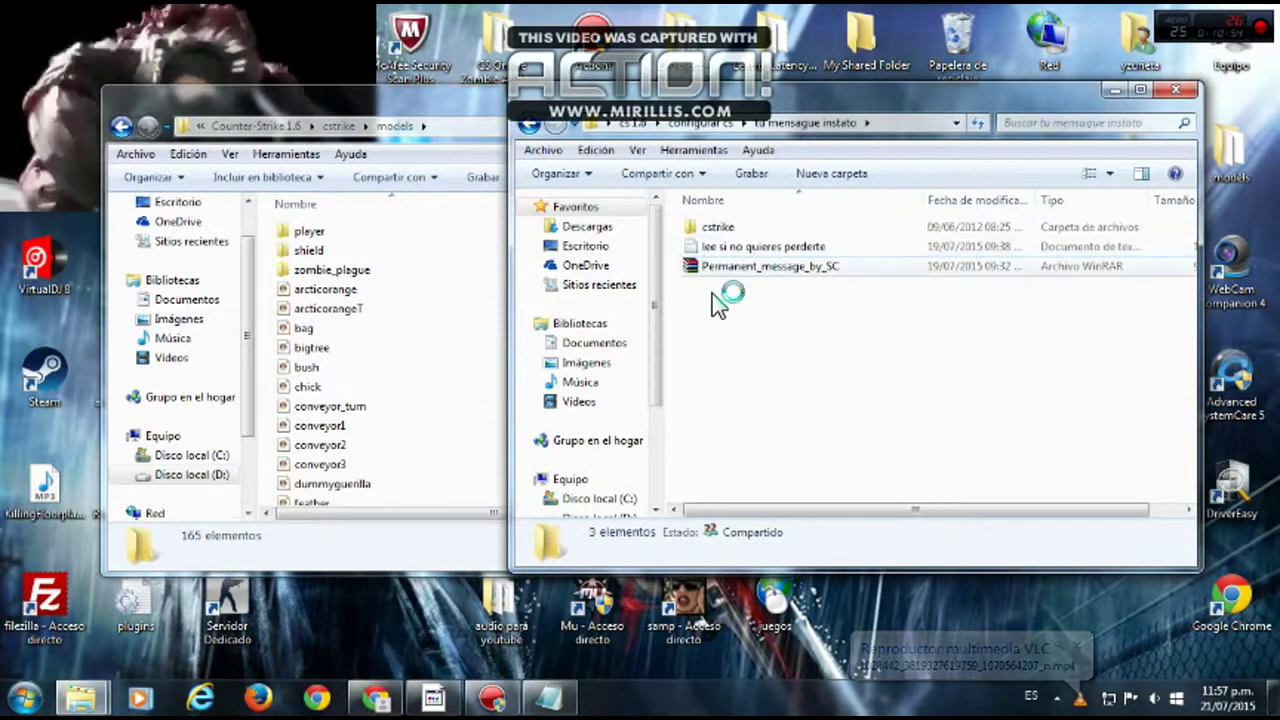
{"action": "left_click", "coordinate": [688, 248]}
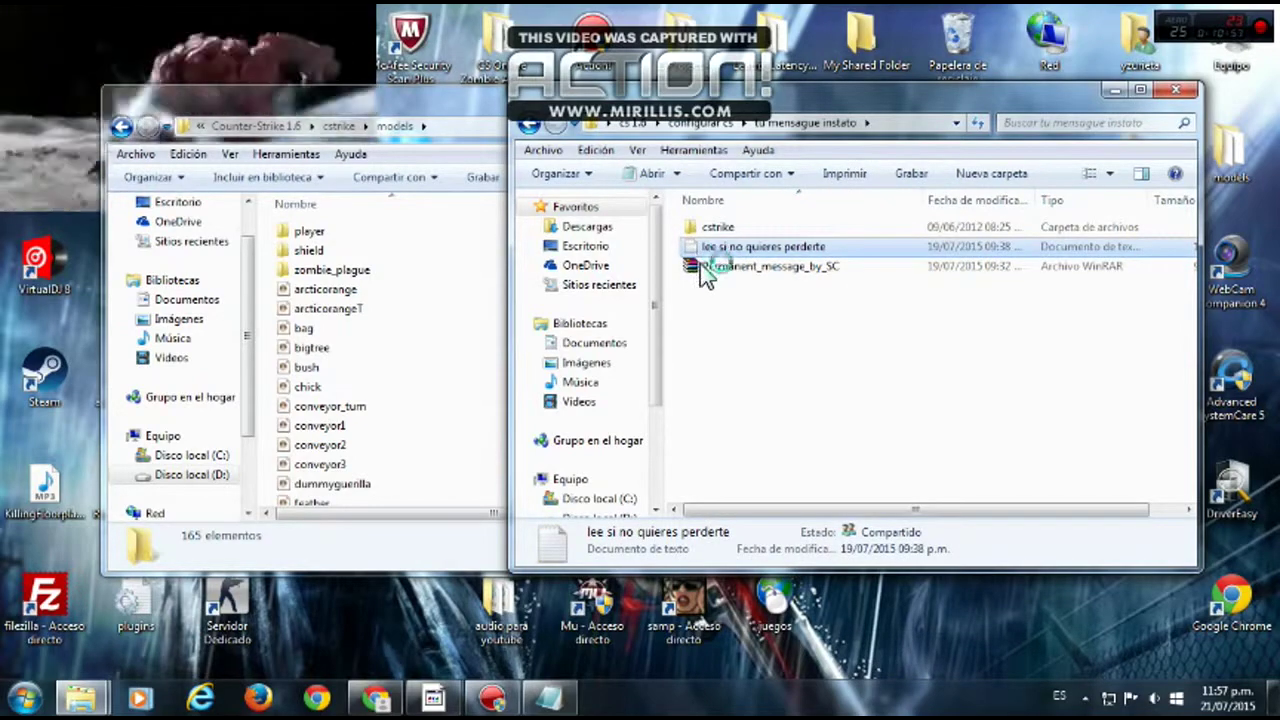
{"action": "left_click_drag", "start_coordinate": [617, 612], "coordinate": [954, 612]}
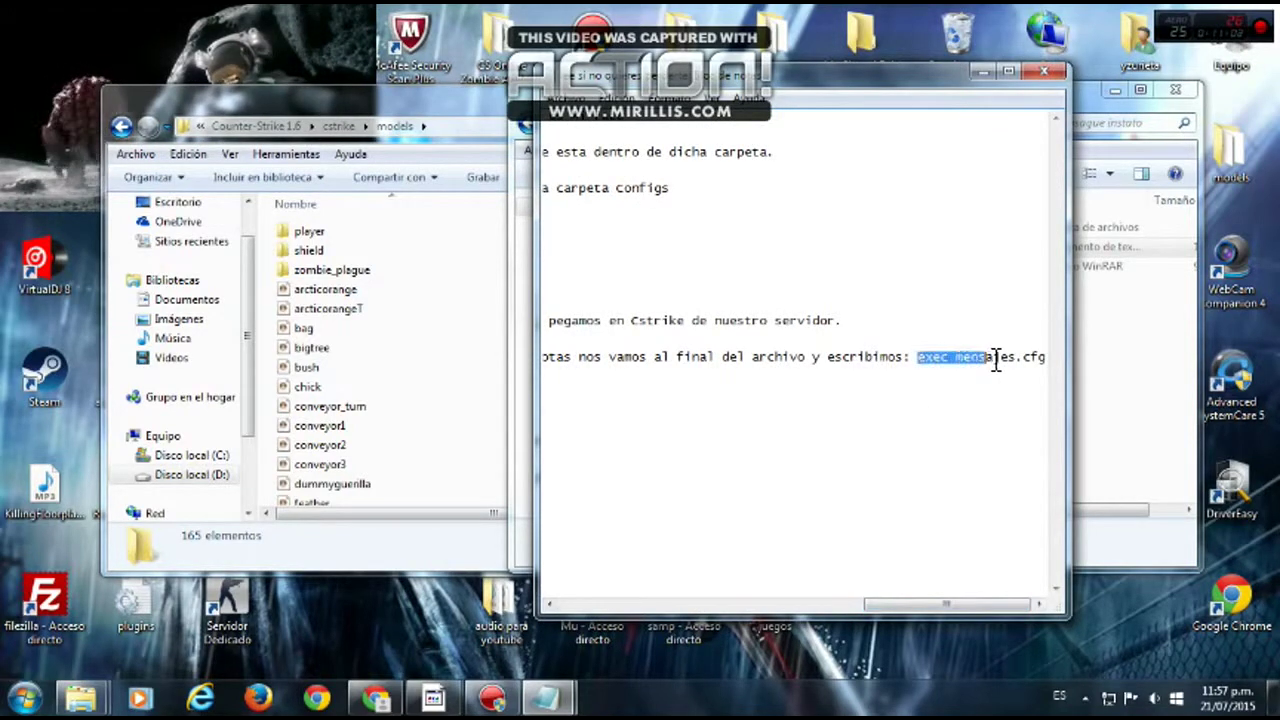
{"action": "right_click", "coordinate": [1041, 362]}
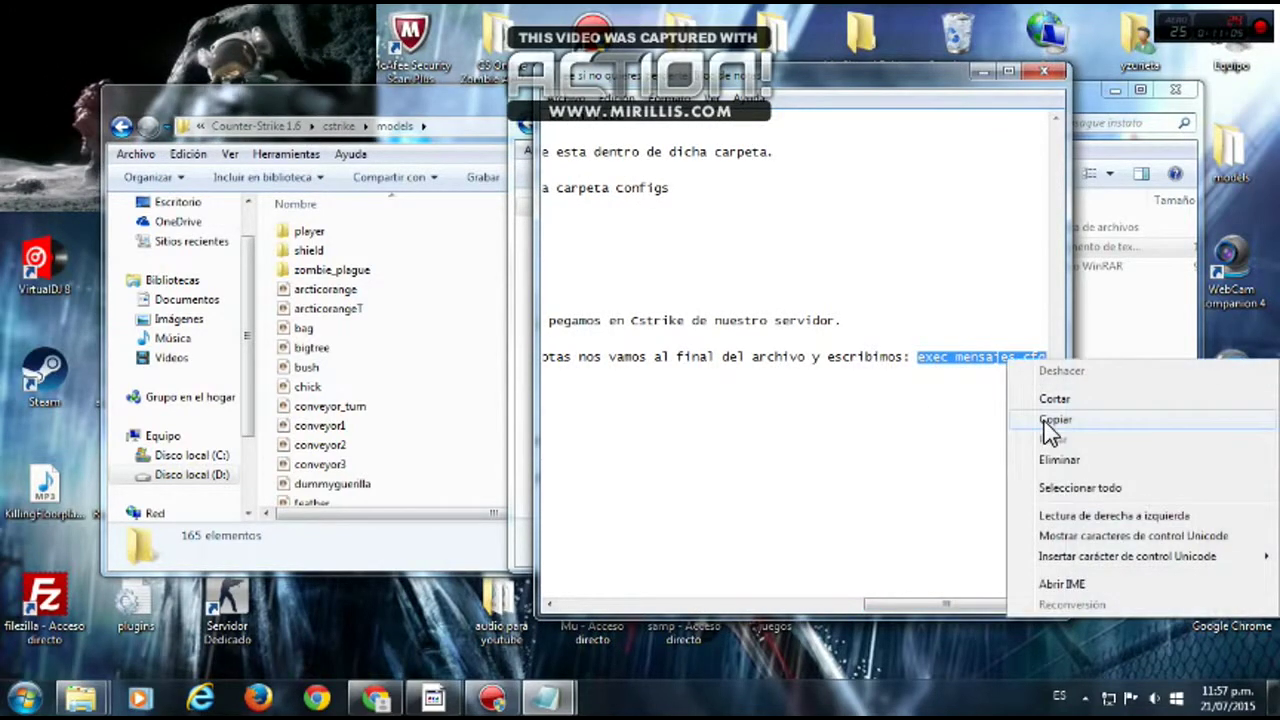
{"action": "left_click", "coordinate": [1049, 420]}
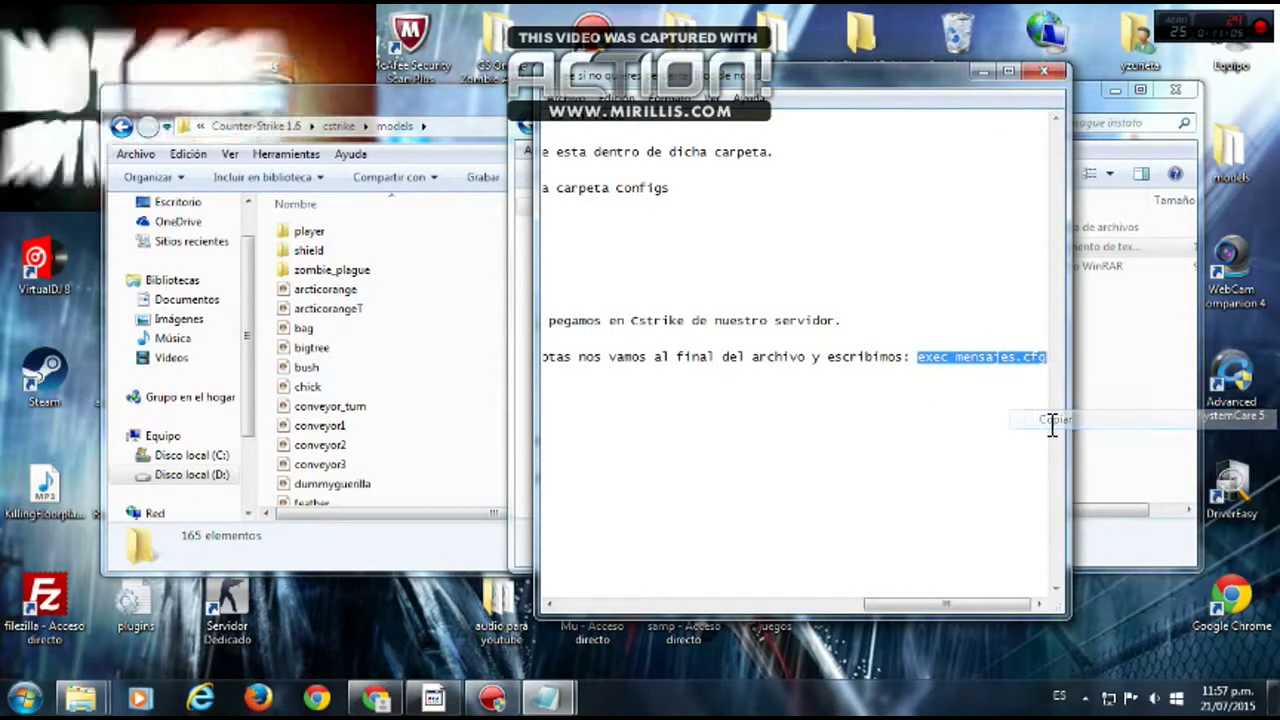
- Go back to the cstrike folder of Counter-Strike 1.6 and open the server CFG file
{"action": "left_click", "coordinate": [120, 130]}
{"action": "scroll", "coordinate": [300, 444], "scroll_direction": "down", "scroll_amount": 4}
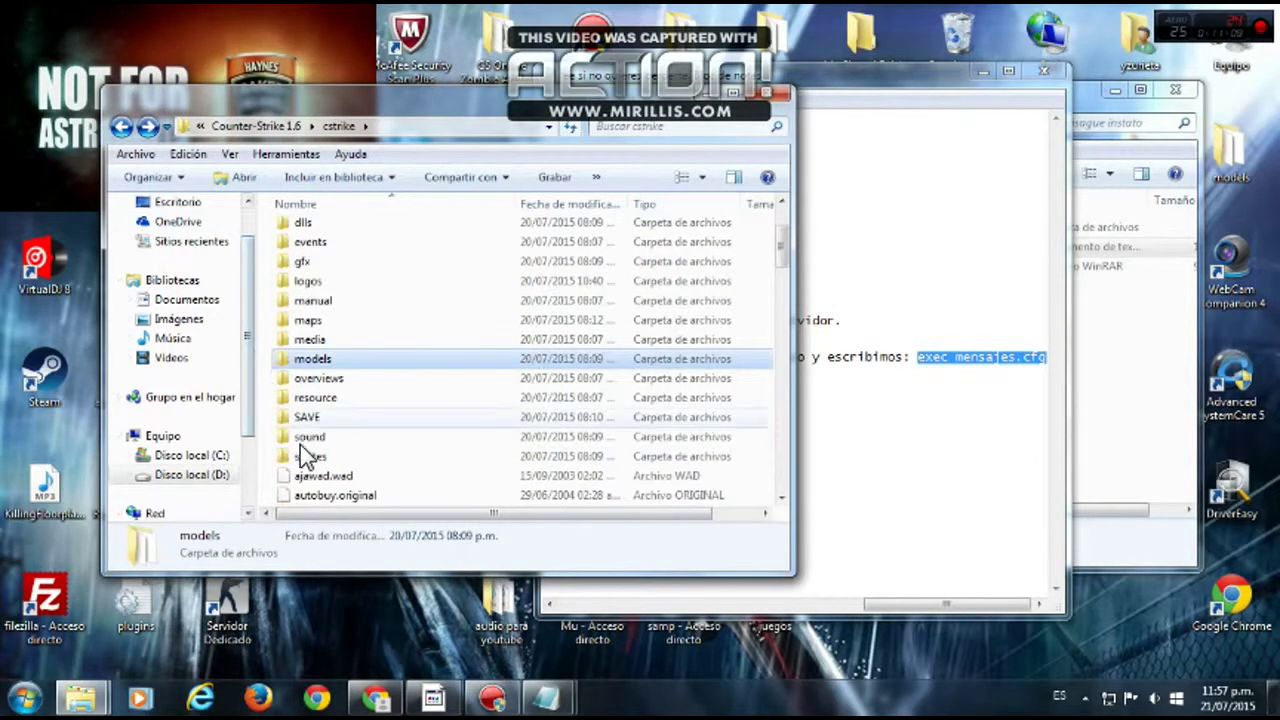
{"action": "left_click", "coordinate": [297, 452]}
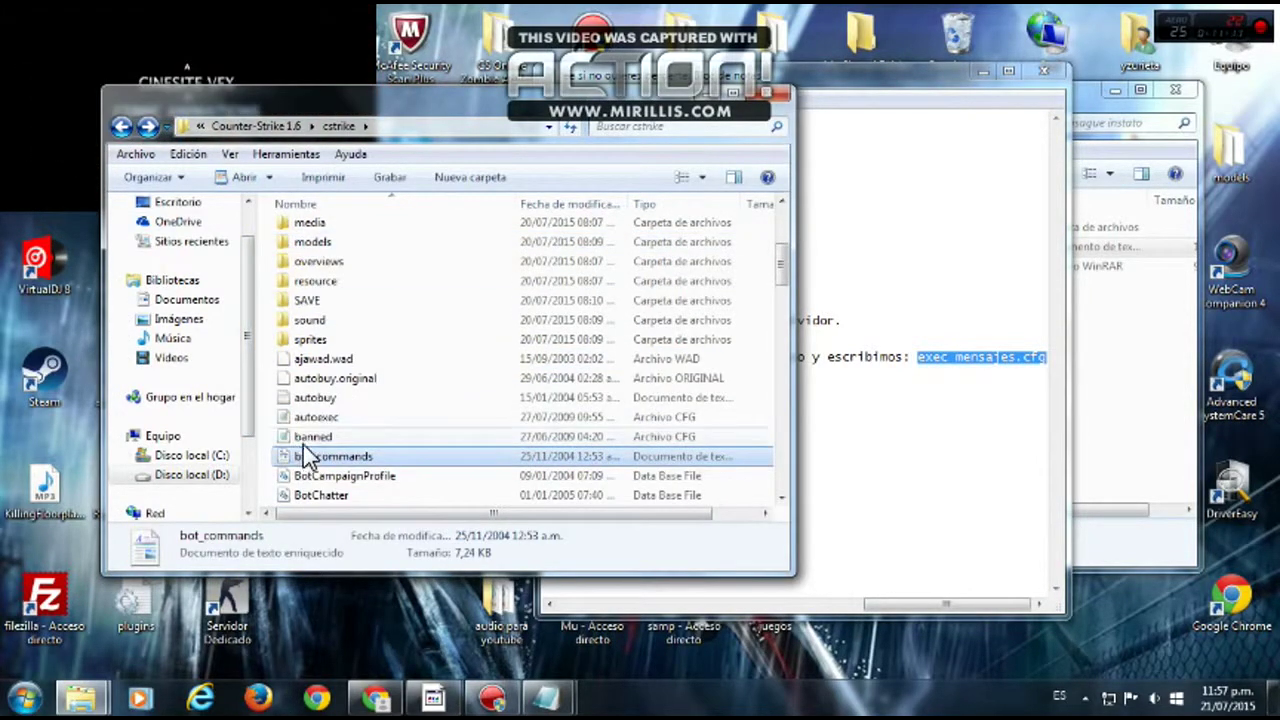
{"action": "key", "text": "s"}
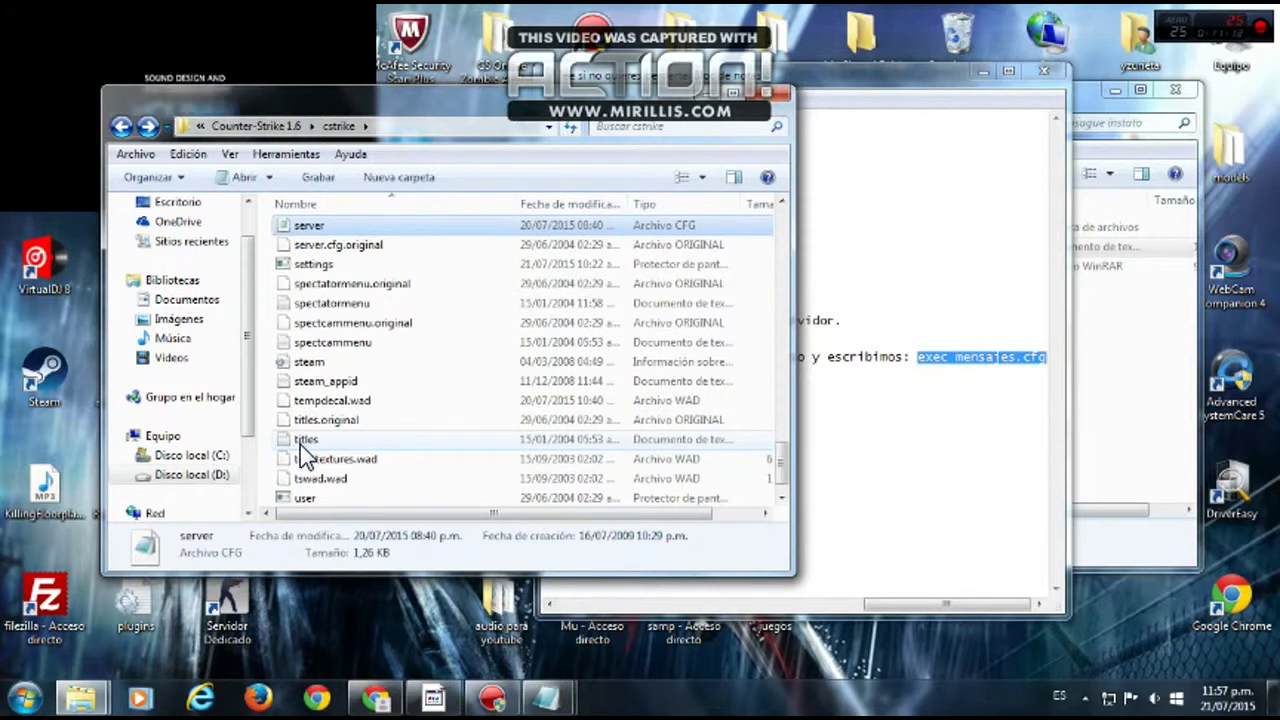
{"action": "double_click", "coordinate": [293, 230]}
- Check the end of the server file for the exec mensajes.cfg line and the amx map voting settings, and close the file
{"action": "scroll", "coordinate": [780, 535], "scroll_direction": "down", "scroll_amount": 15}
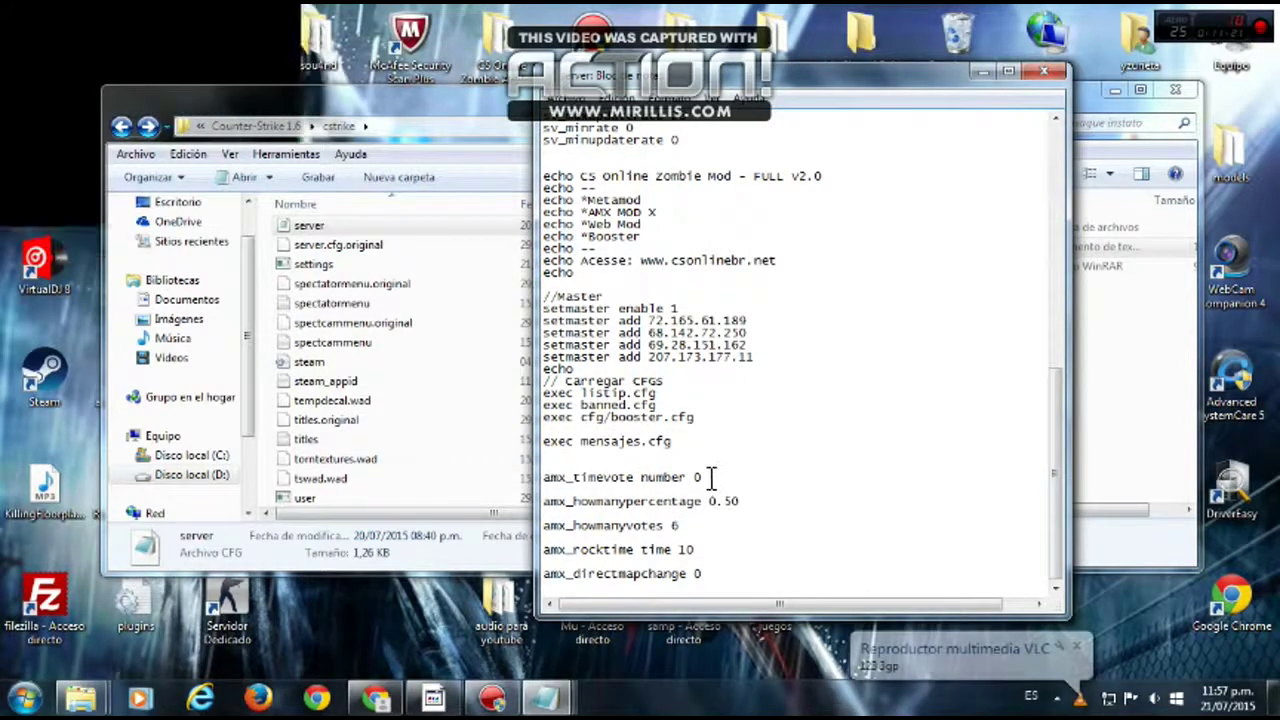
{"action": "left_click", "coordinate": [783, 527]}
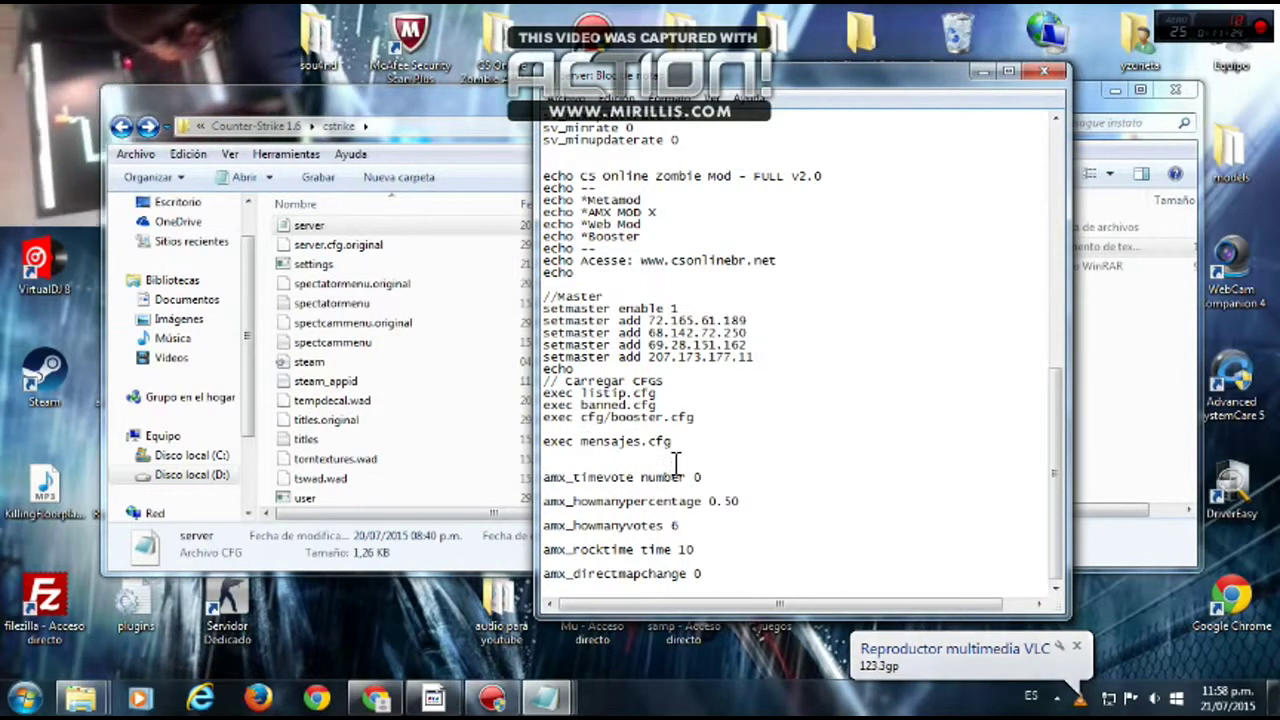
{"action": "left_click", "coordinate": [714, 578]}
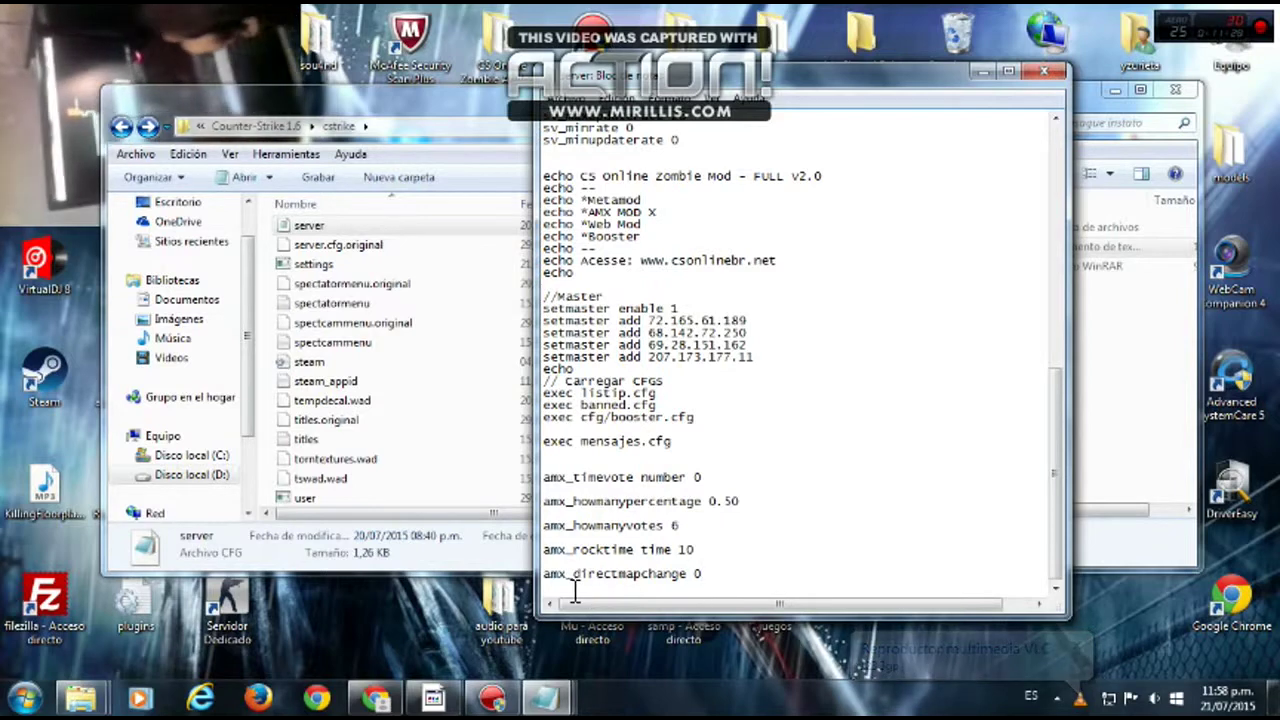
{"action": "left_click", "coordinate": [560, 100]}
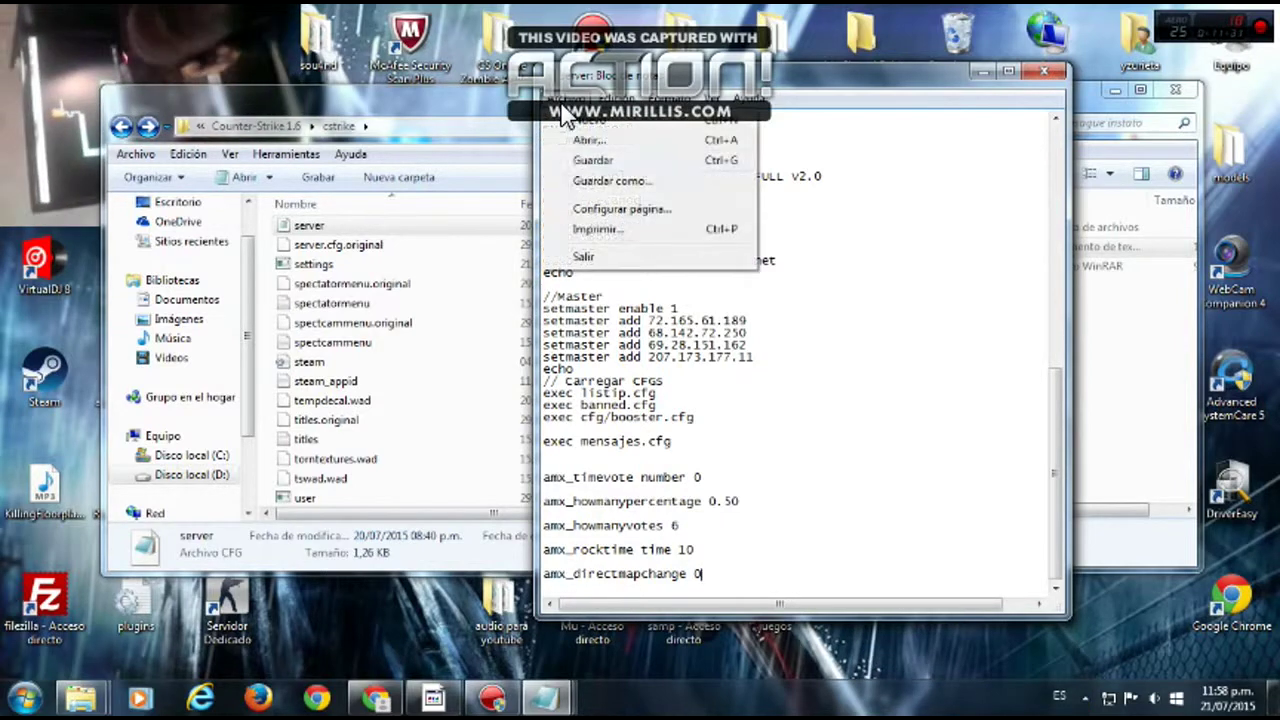
{"action": "left_click", "coordinate": [1044, 72]}
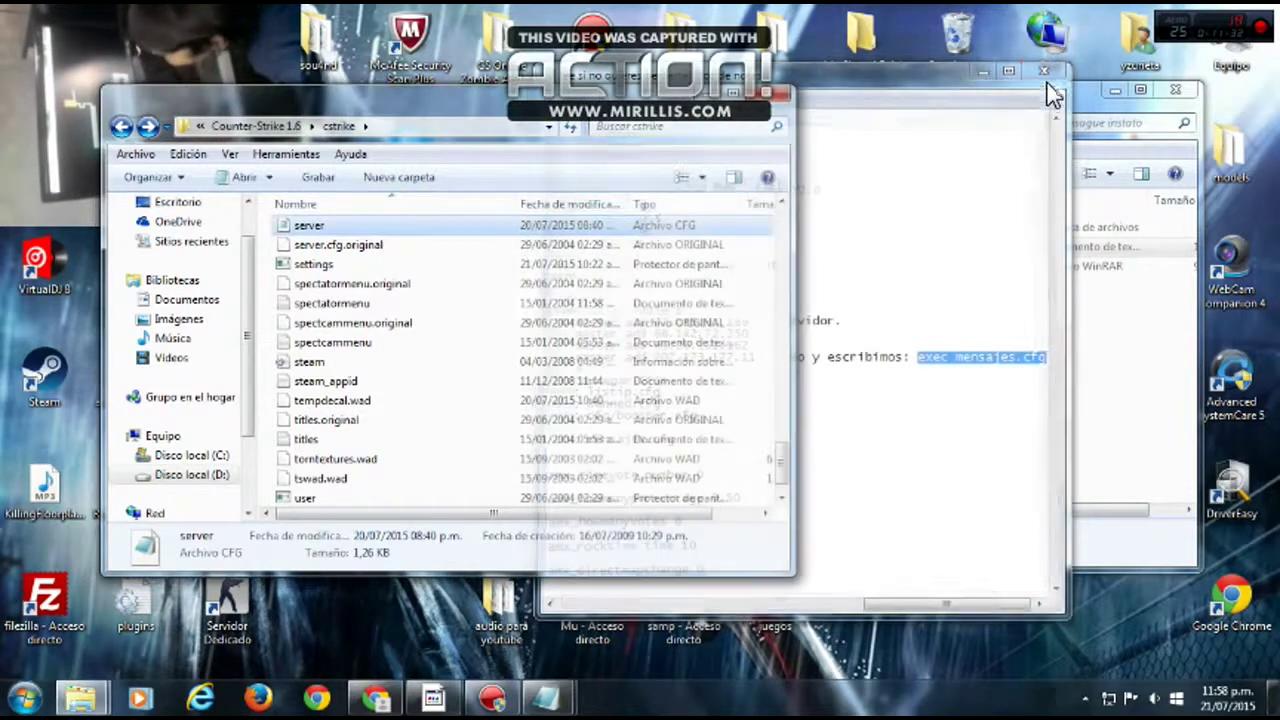
- Close the lee si no quieres perderte text file and both open folder windows
{"action": "left_click", "coordinate": [897, 463]}
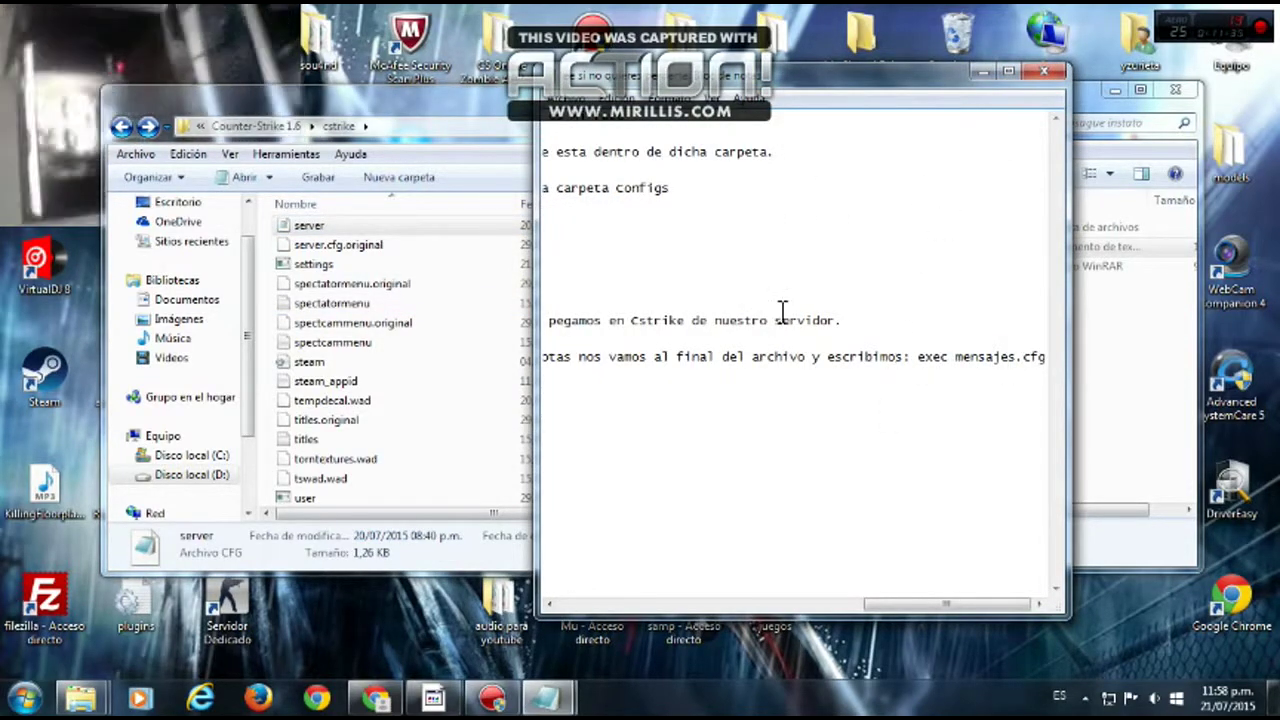
{"action": "left_click", "coordinate": [1044, 74]}
{"action": "left_click", "coordinate": [1014, 366]}
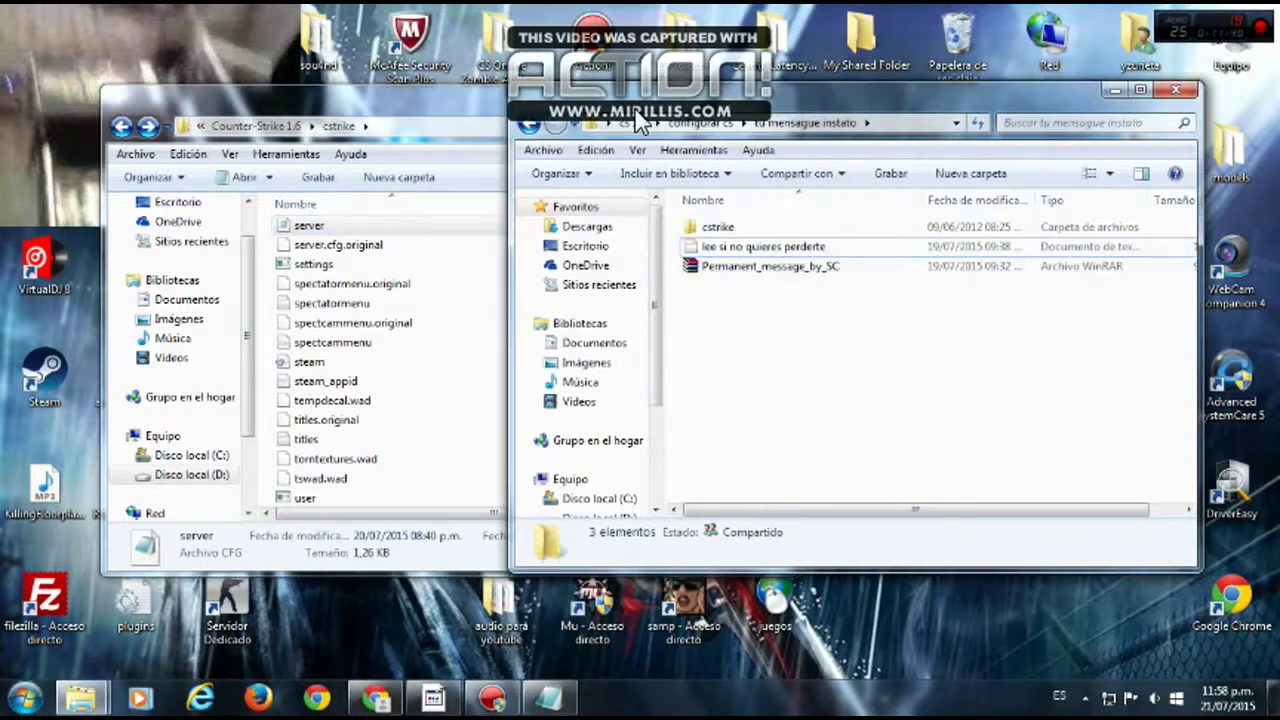
{"action": "left_click", "coordinate": [527, 122]}
{"action": "left_click", "coordinate": [528, 123]}
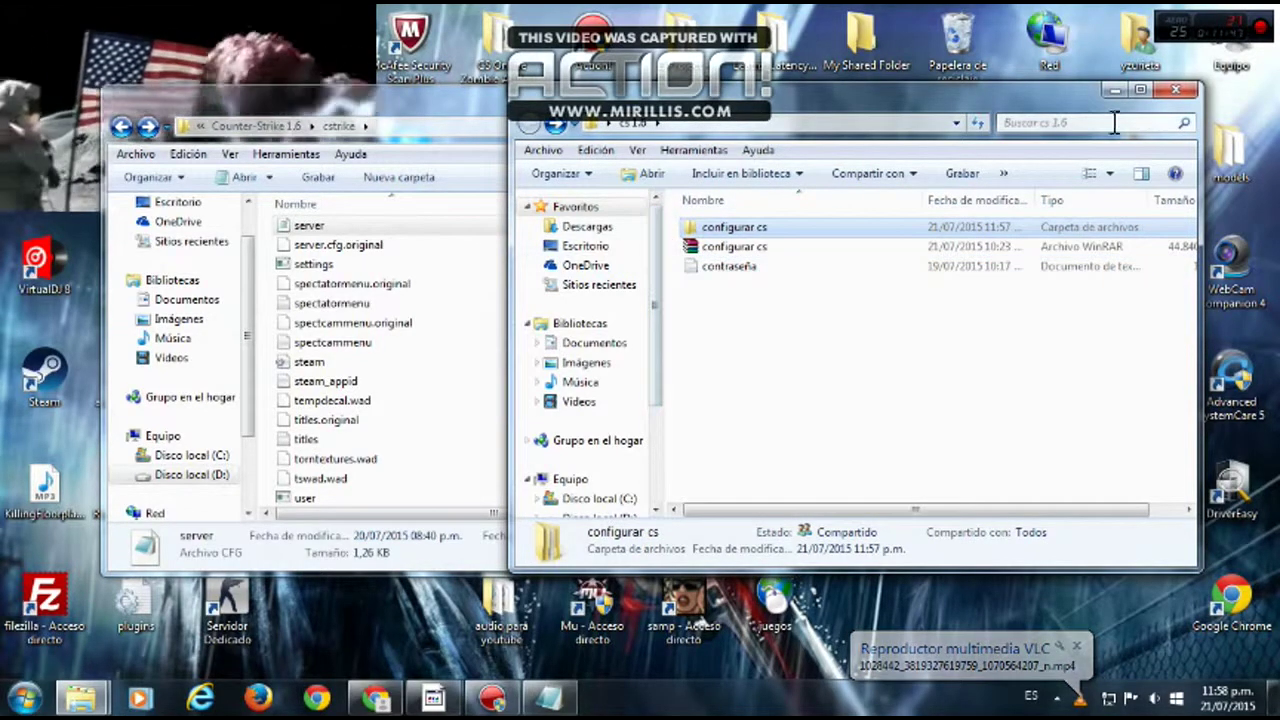
{"action": "left_click", "coordinate": [1172, 91]}
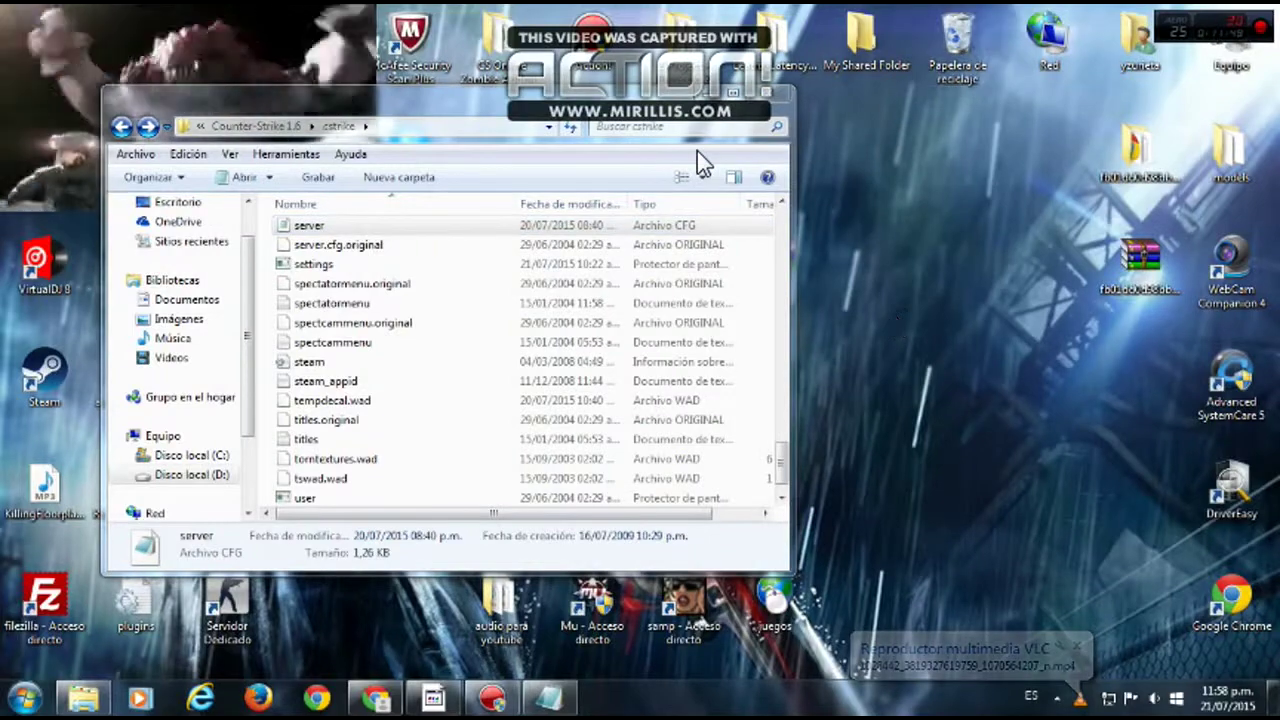
{"action": "left_click", "coordinate": [770, 93]}
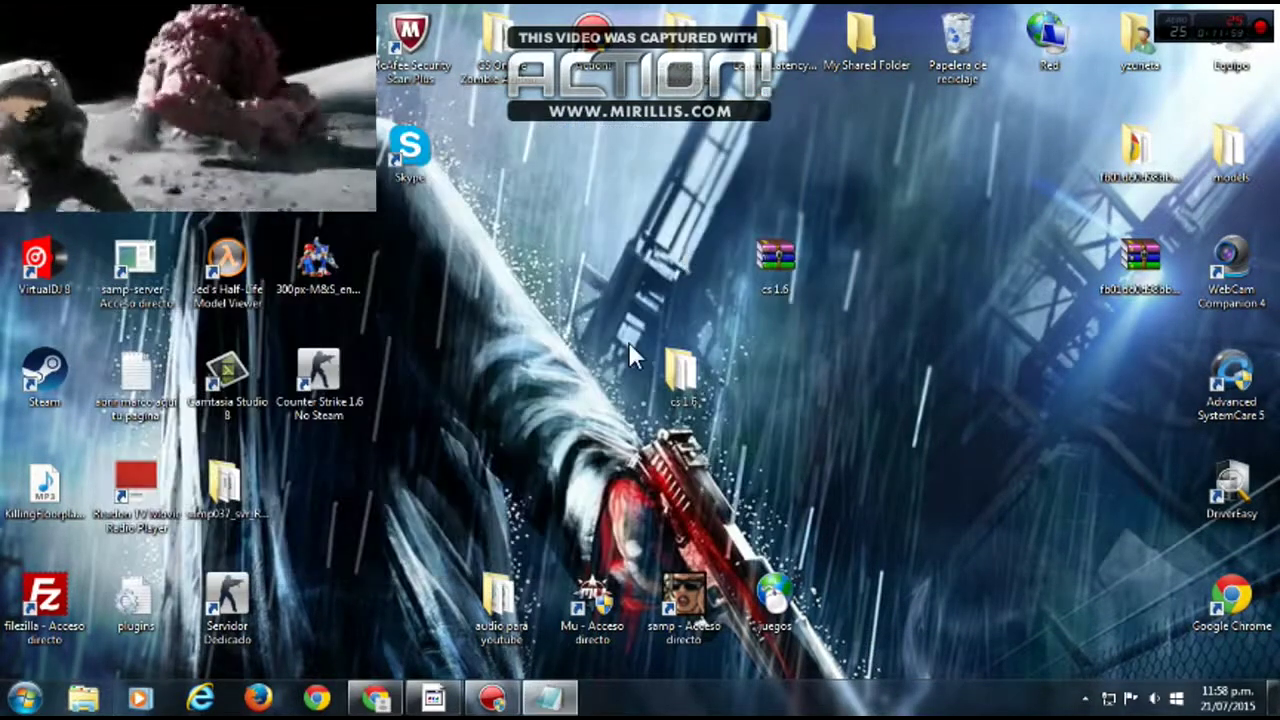
{"action": "left_click_drag", "start_coordinate": [584, 222], "coordinate": [800, 500]}
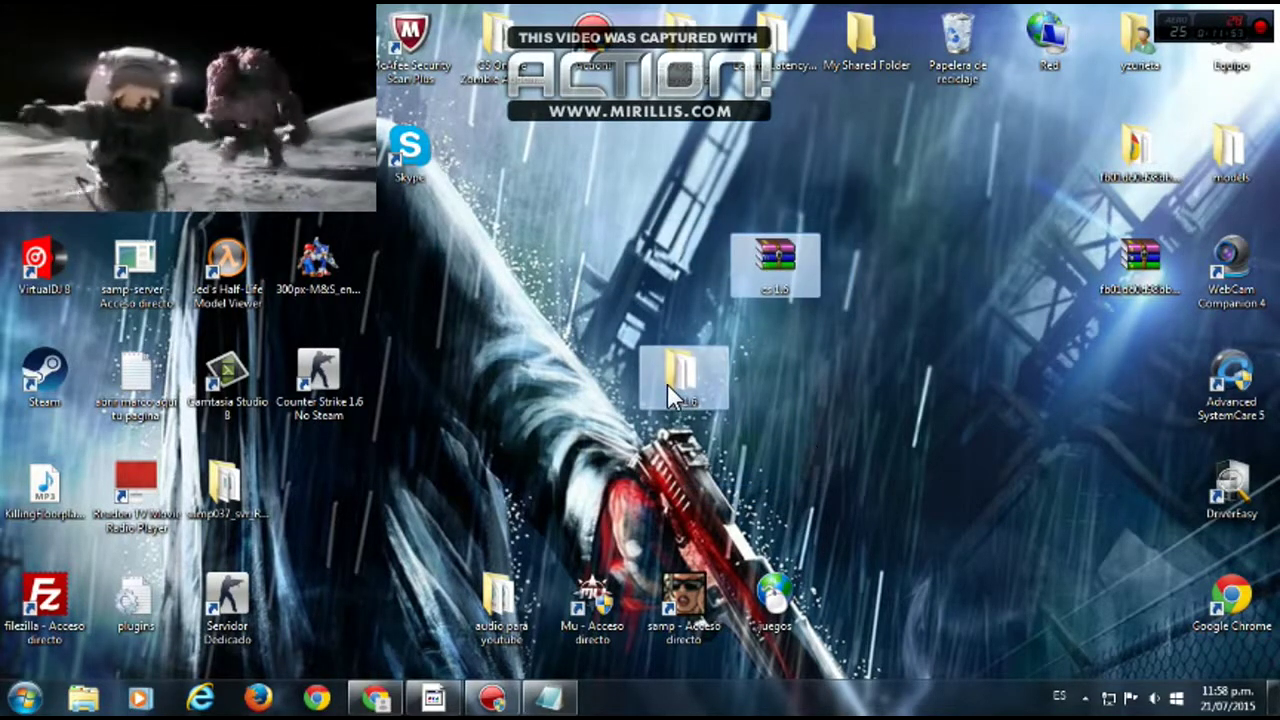
{"action": "left_click", "coordinate": [522, 374]}
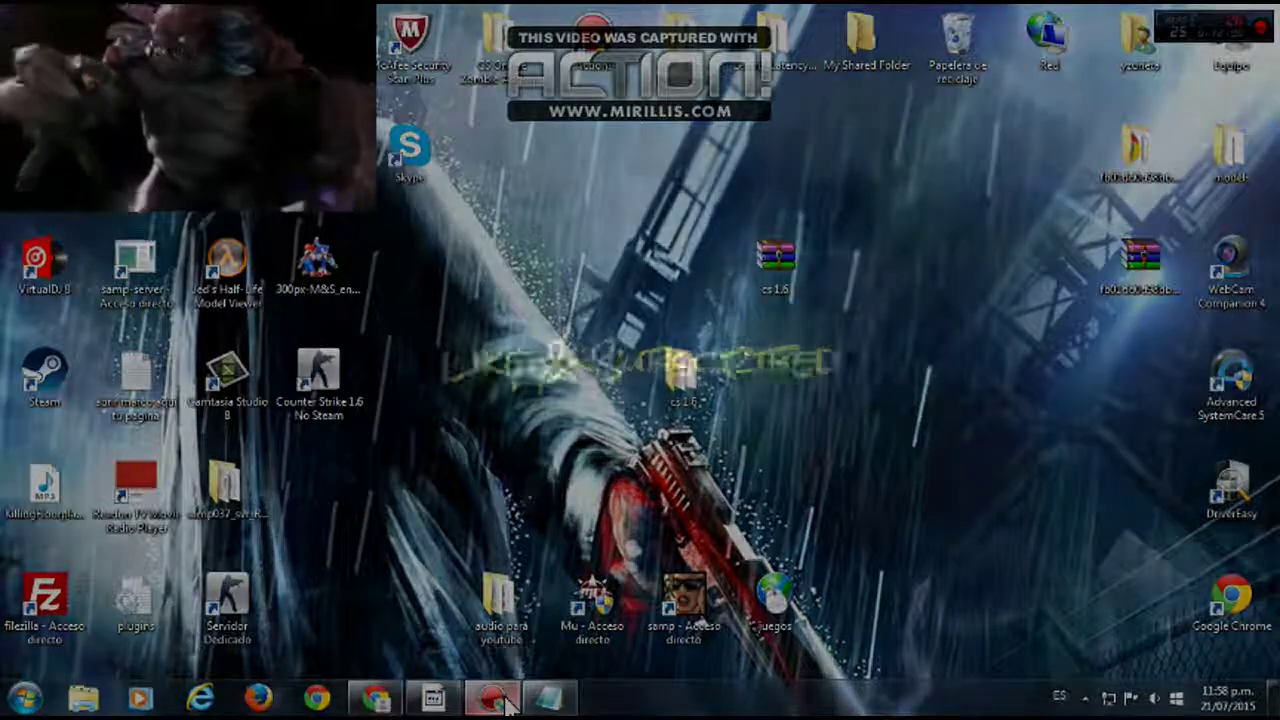
{"action": "left_click", "coordinate": [510, 704]}
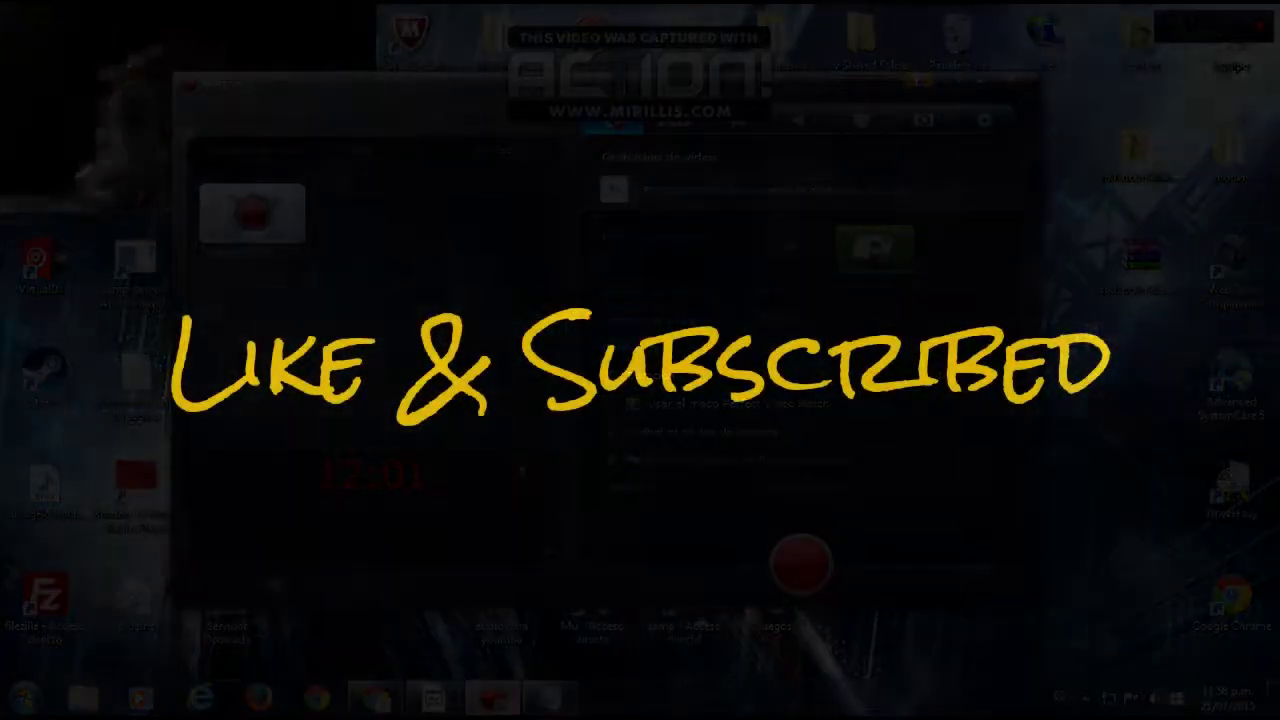